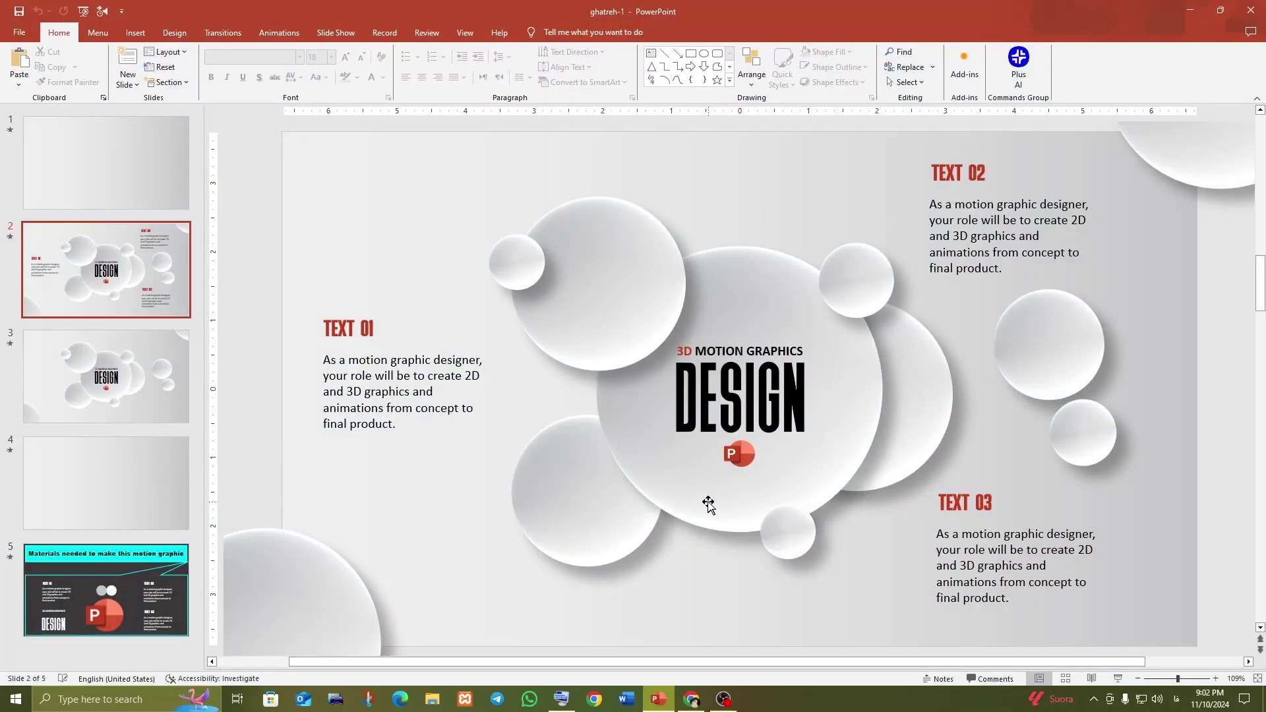
- Play the ghatreh-1 deck as a slide show from slide 1, then exit it
click(170, 176)
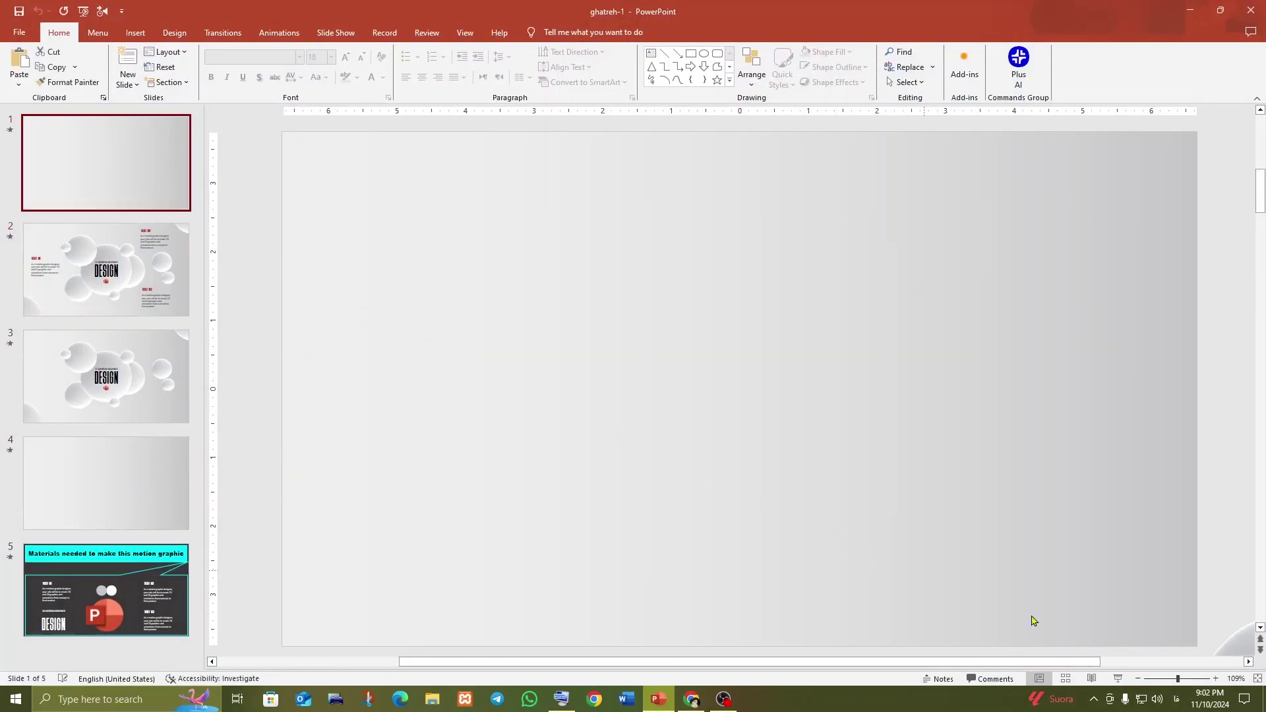
click(1118, 678)
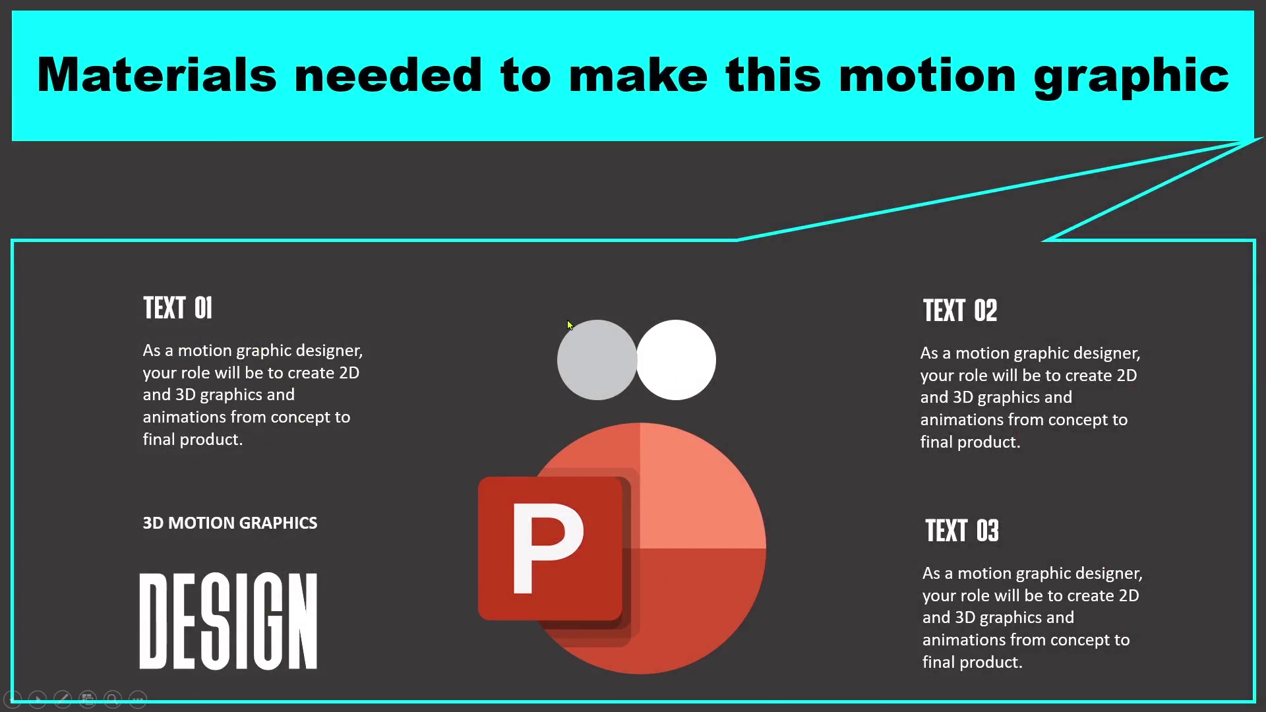
key(Escape)
- Inspect the logo and DESIGN objects, move to slide 2, and open the File menu
click(730, 435)
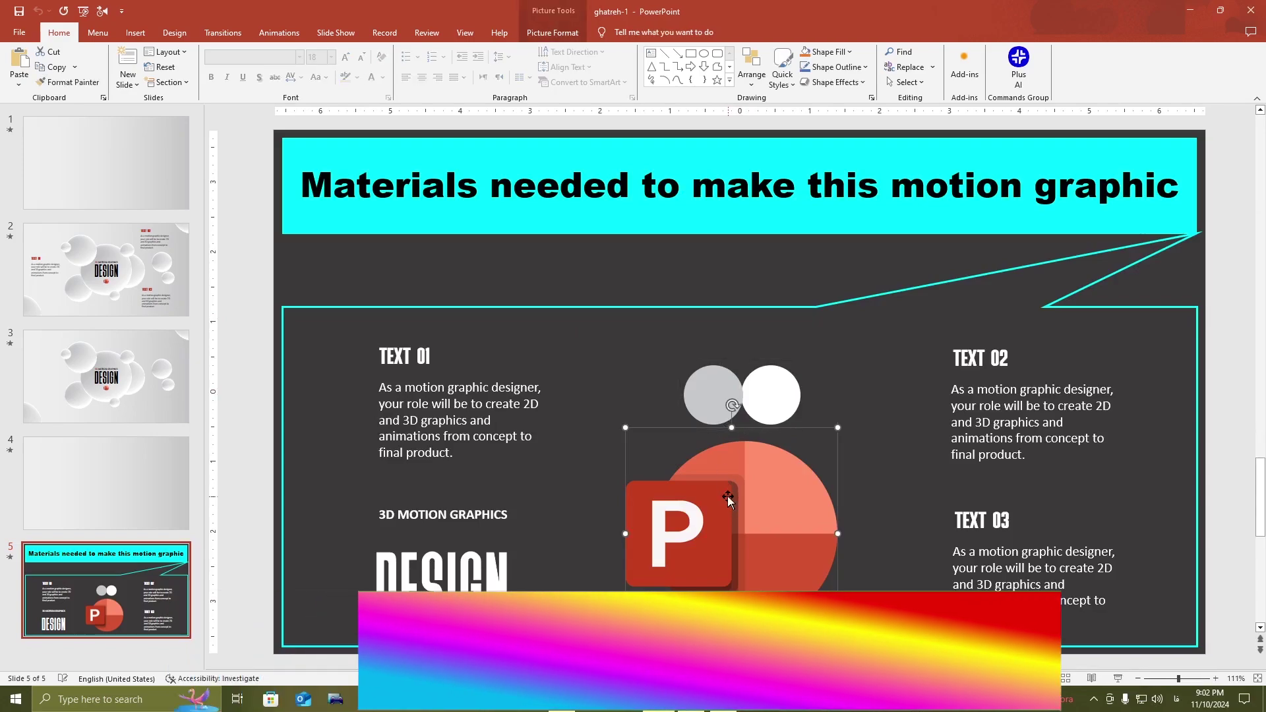
key(Tab)
key(Tab)
key(Tab)
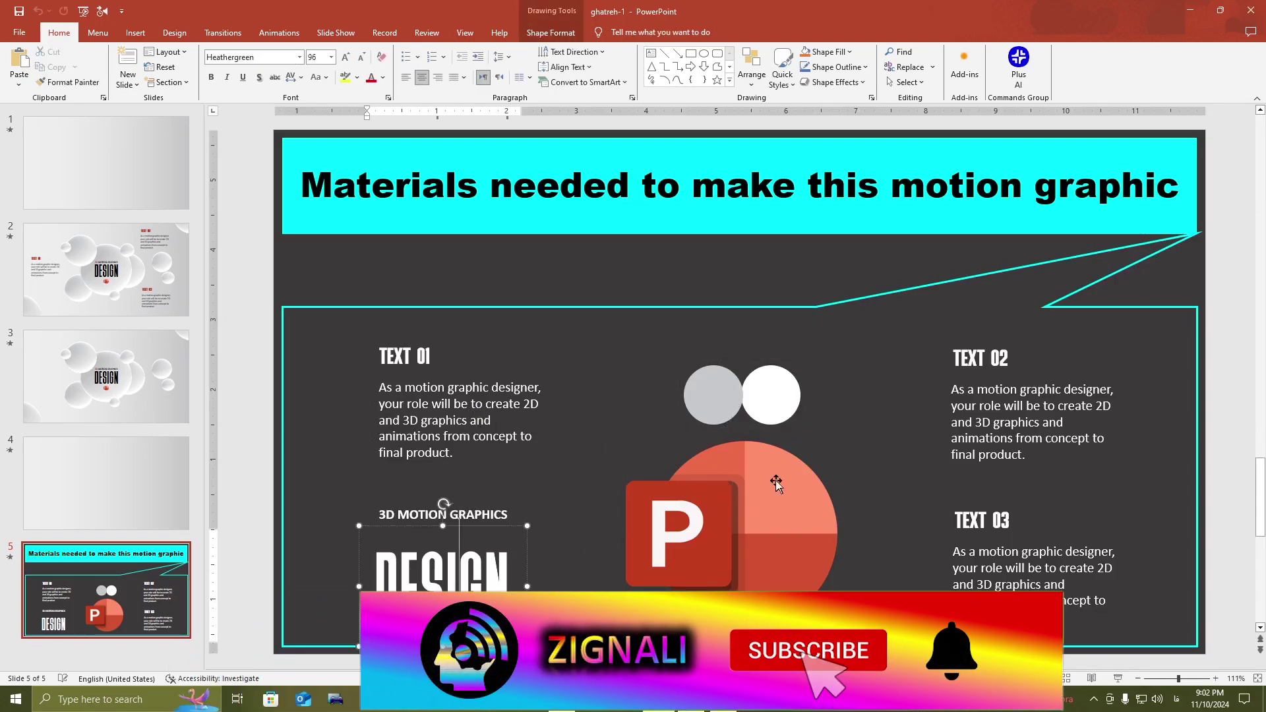
key(Tab)
key(Tab)
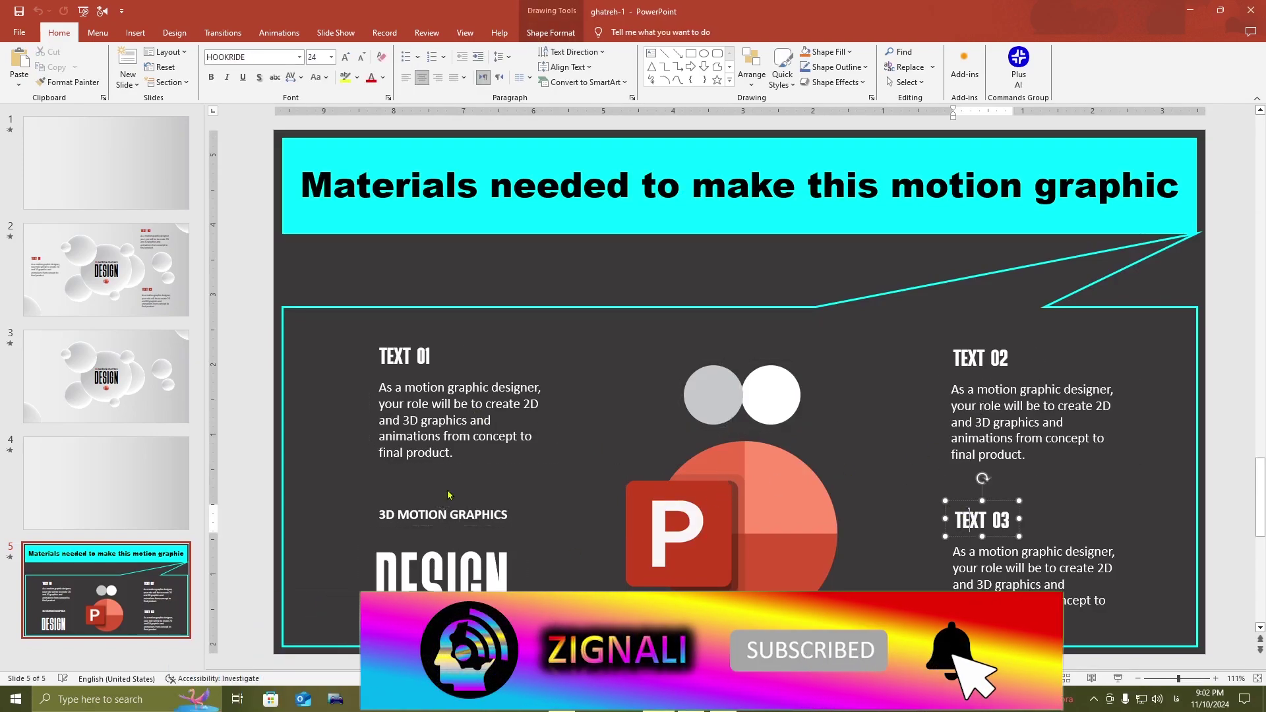
click(105, 271)
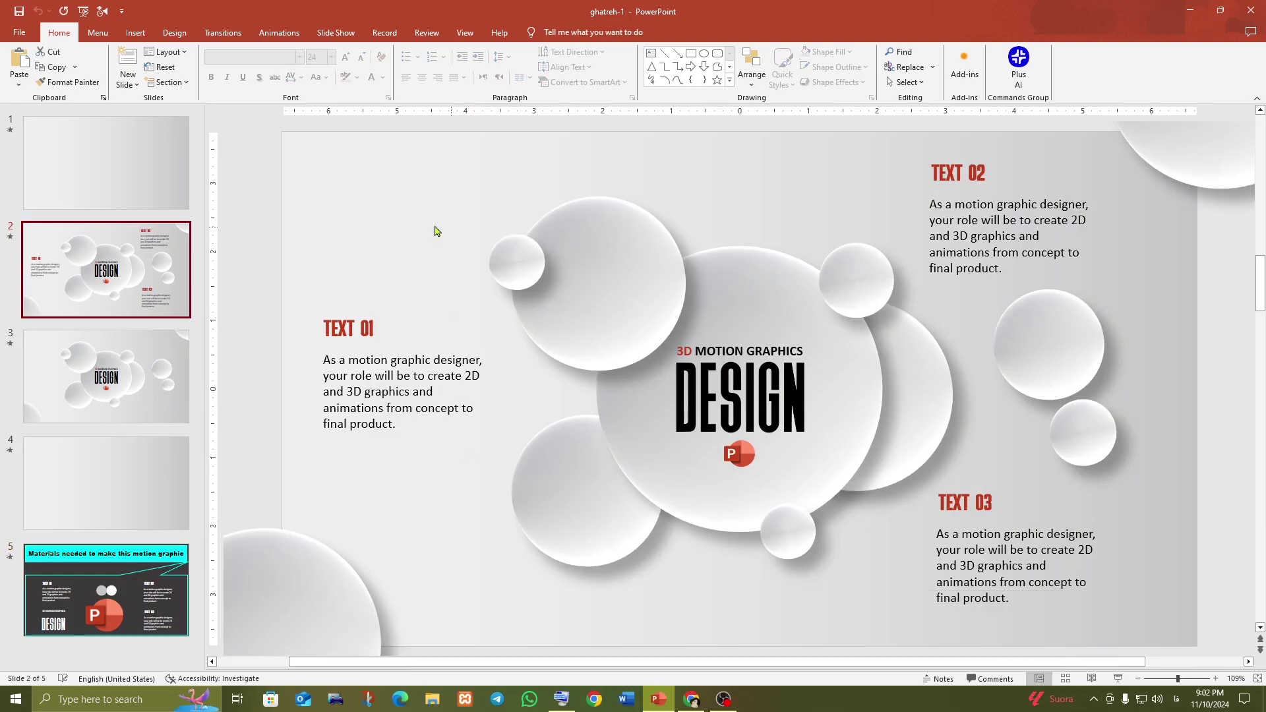
click(19, 32)
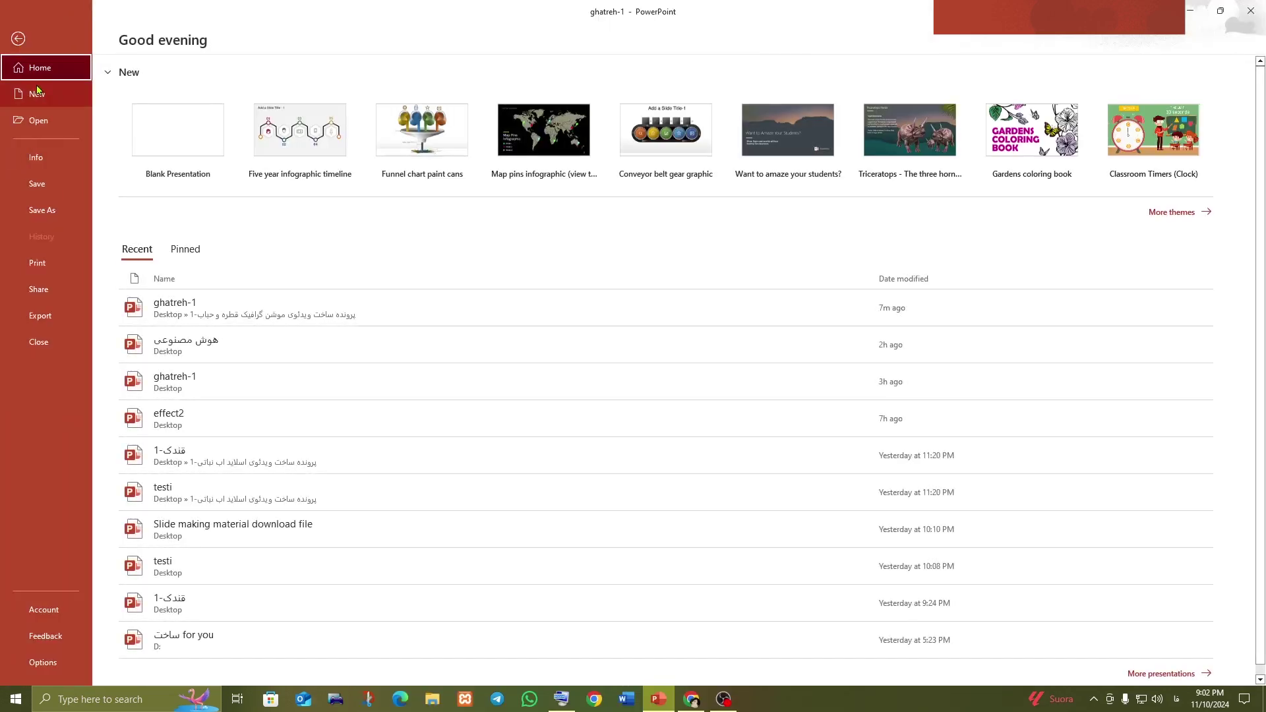
- Create a new blank presentation, switch its slide to the Blank layout, and collapse the thumbnails
click(38, 93)
click(178, 108)
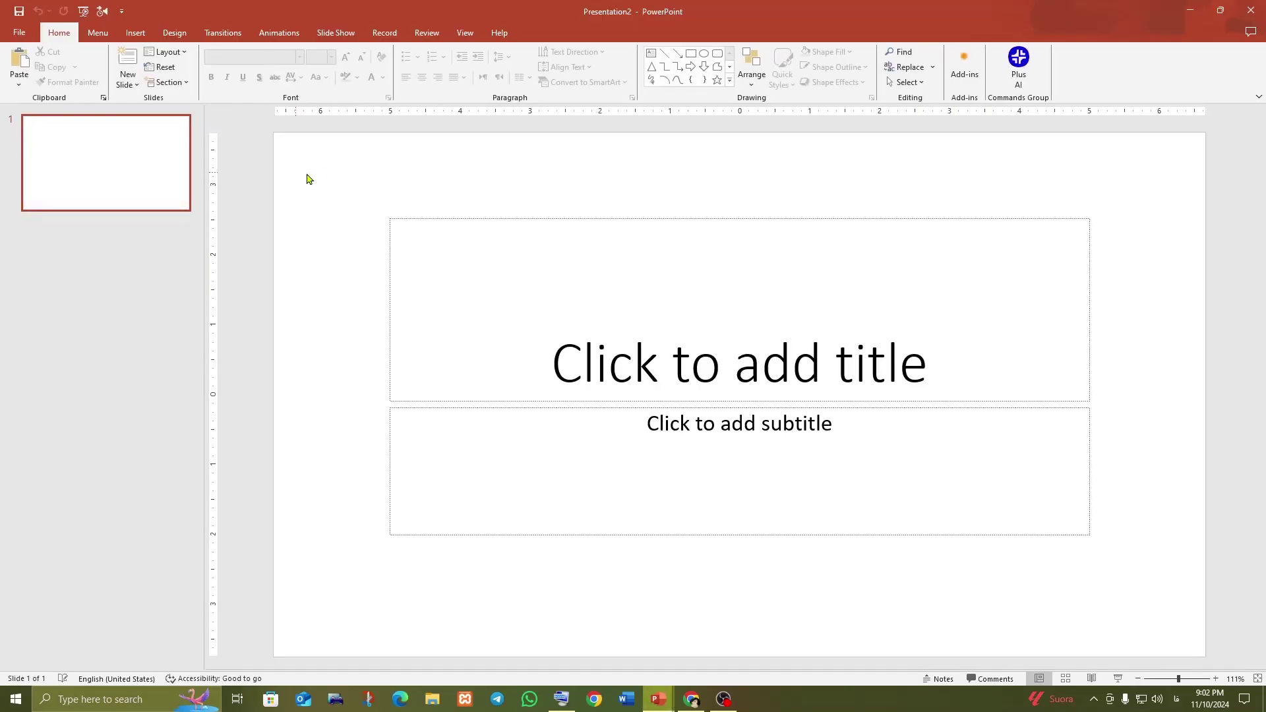
right_click(320, 174)
mouse_move(169, 52)
click(508, 400)
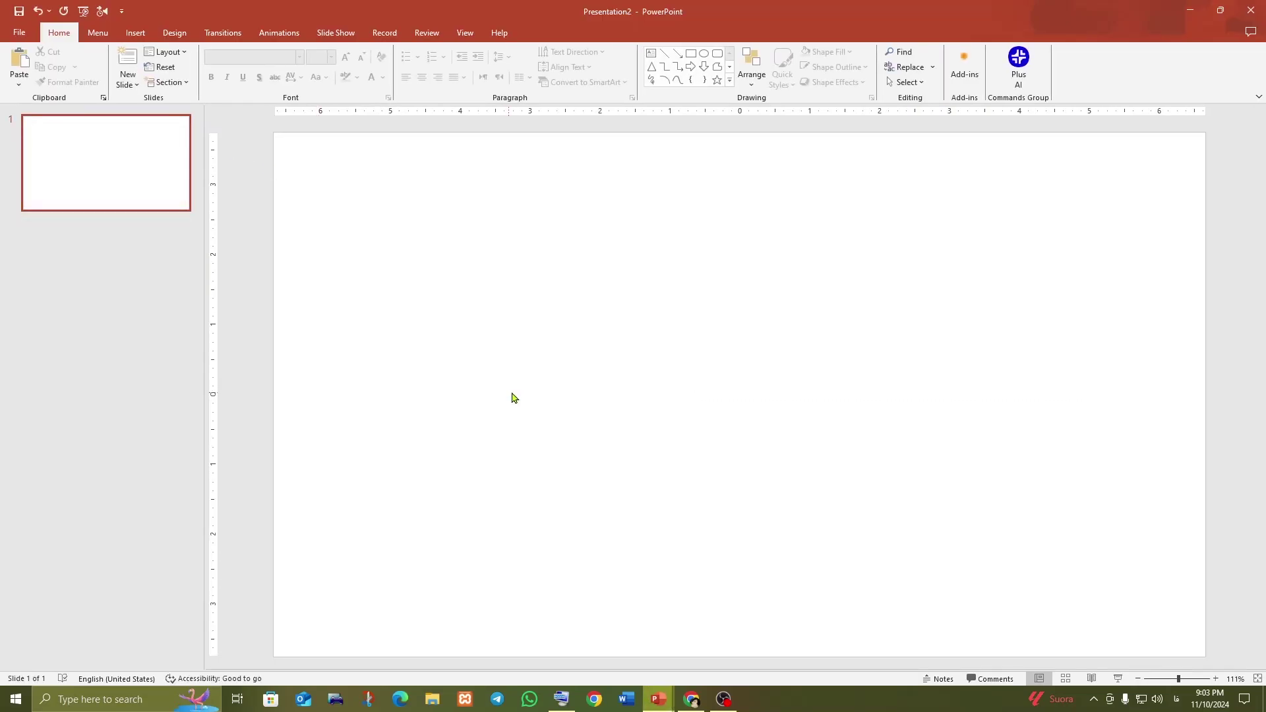
drag(205, 301, 3, 333)
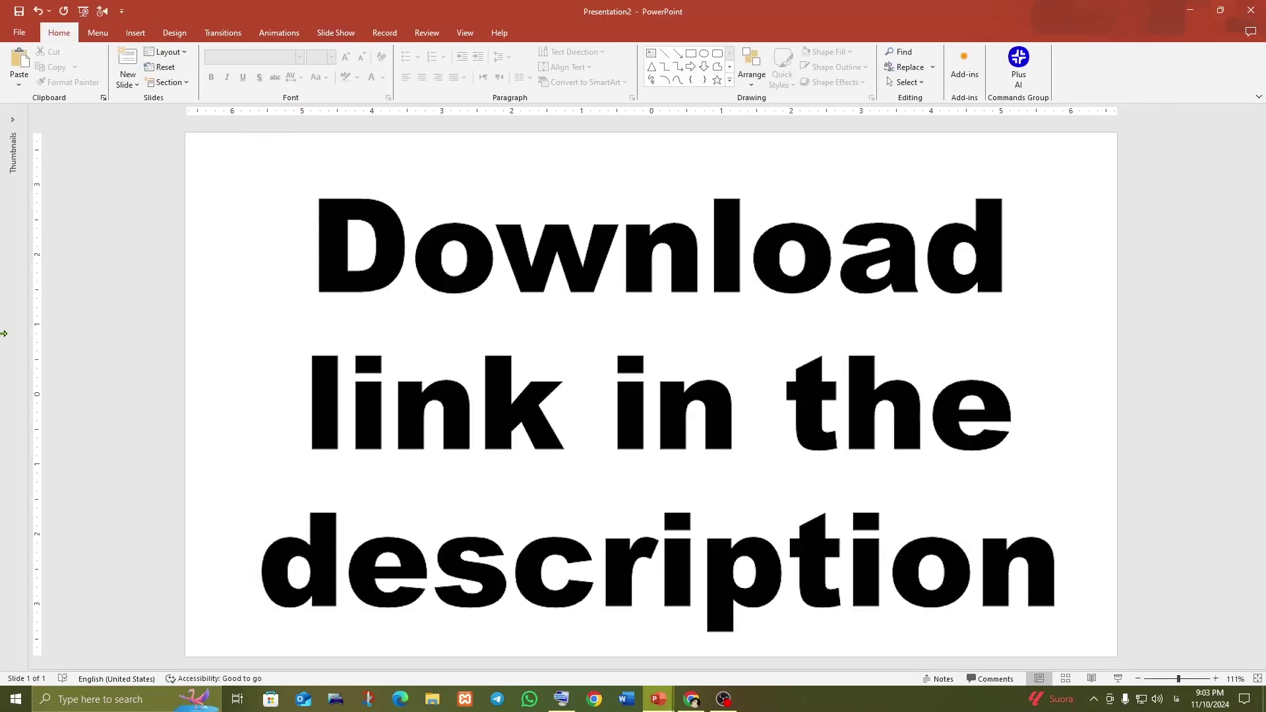
click(729, 82)
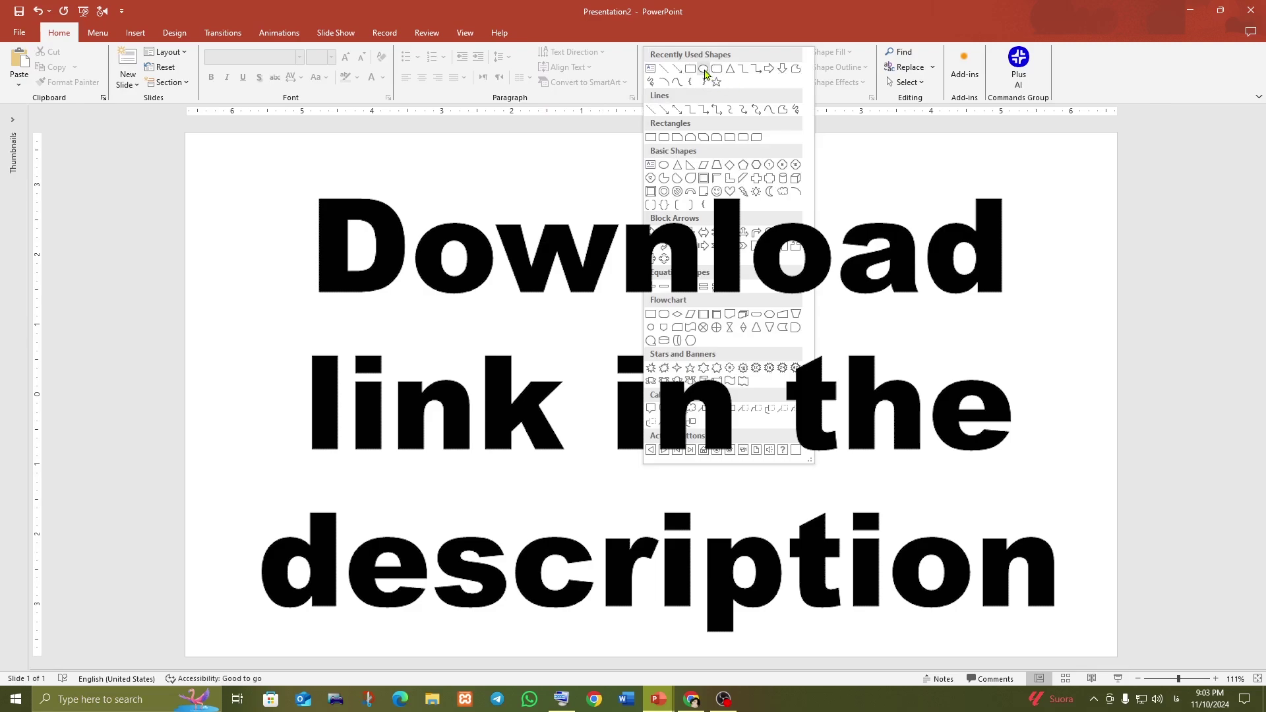
- Draw a large blue circle in the middle of the slide
click(703, 69)
drag(540, 265, 827, 509)
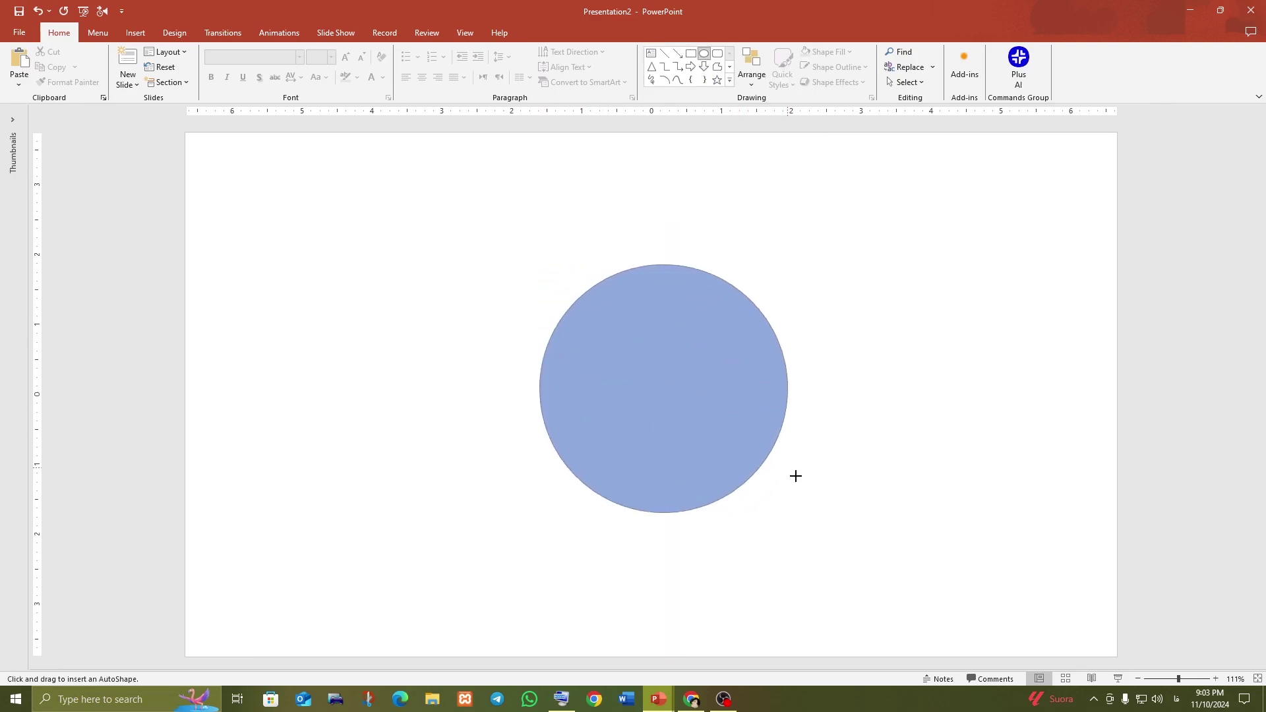
drag(736, 441, 702, 427)
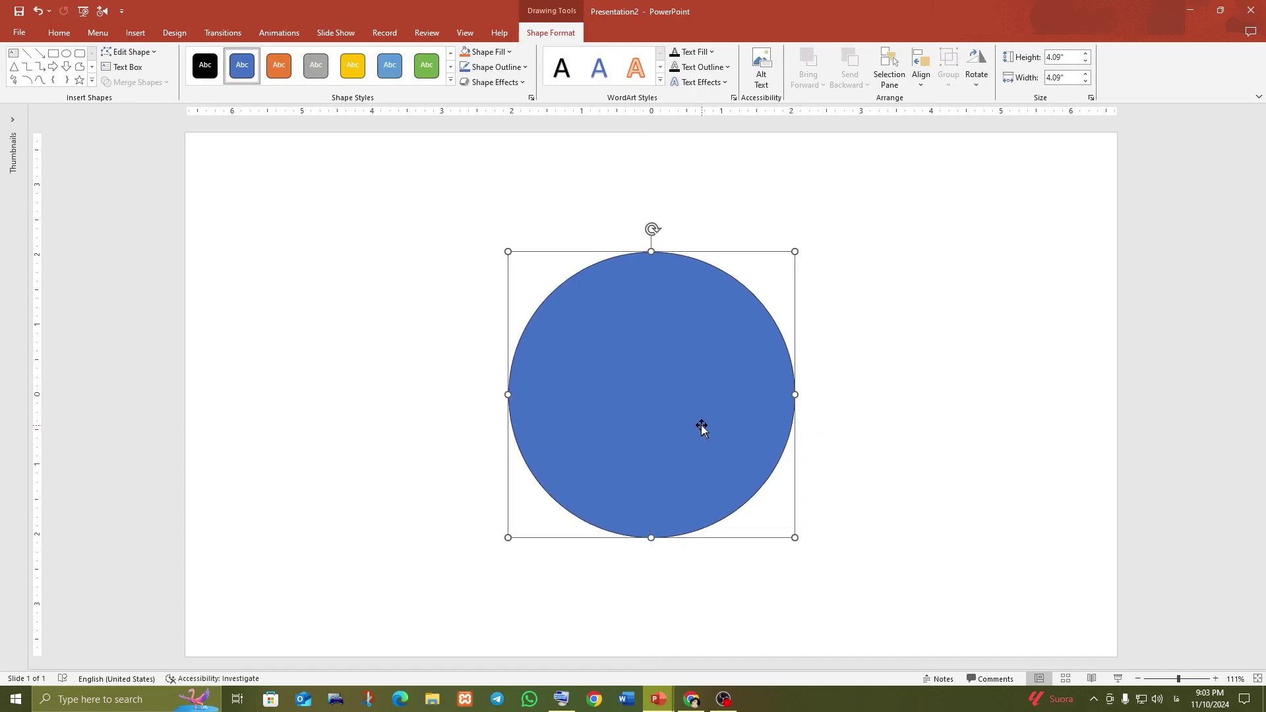
- Add two yellow circles, 2.62 and 2.04 inches, at the blue circle's upper left
key(ctrl+d)
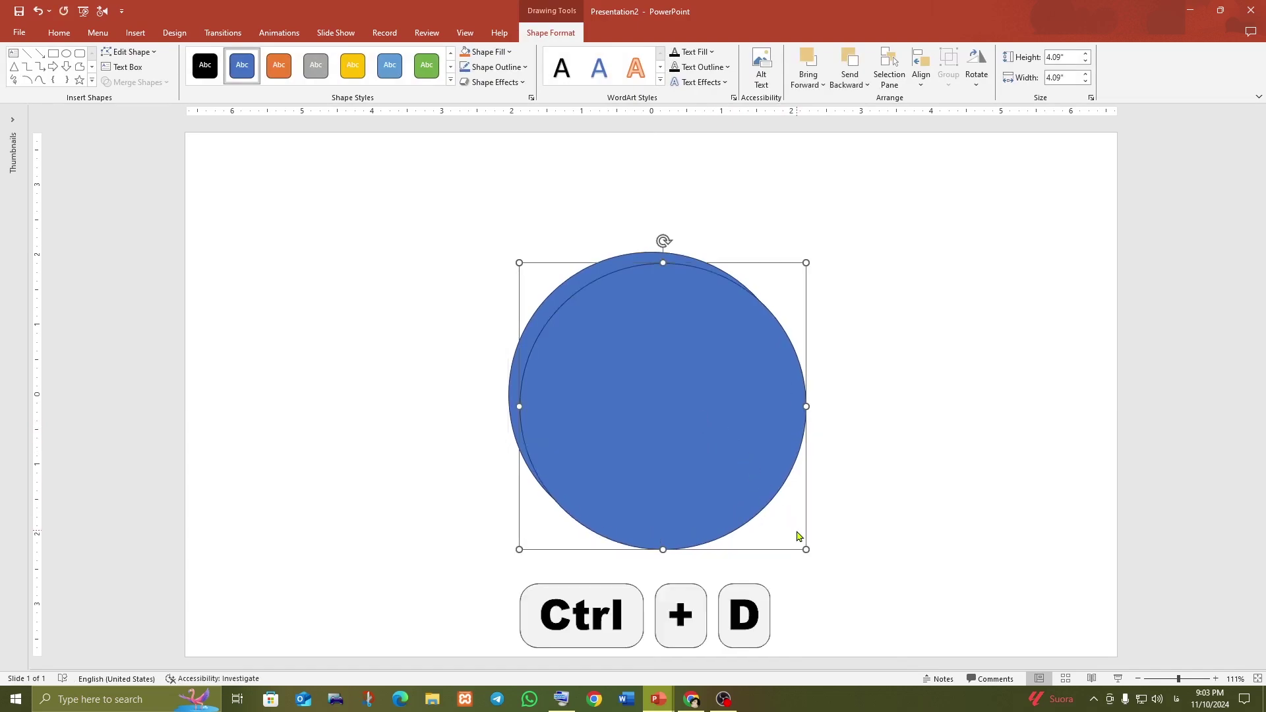
drag(804, 546, 701, 444)
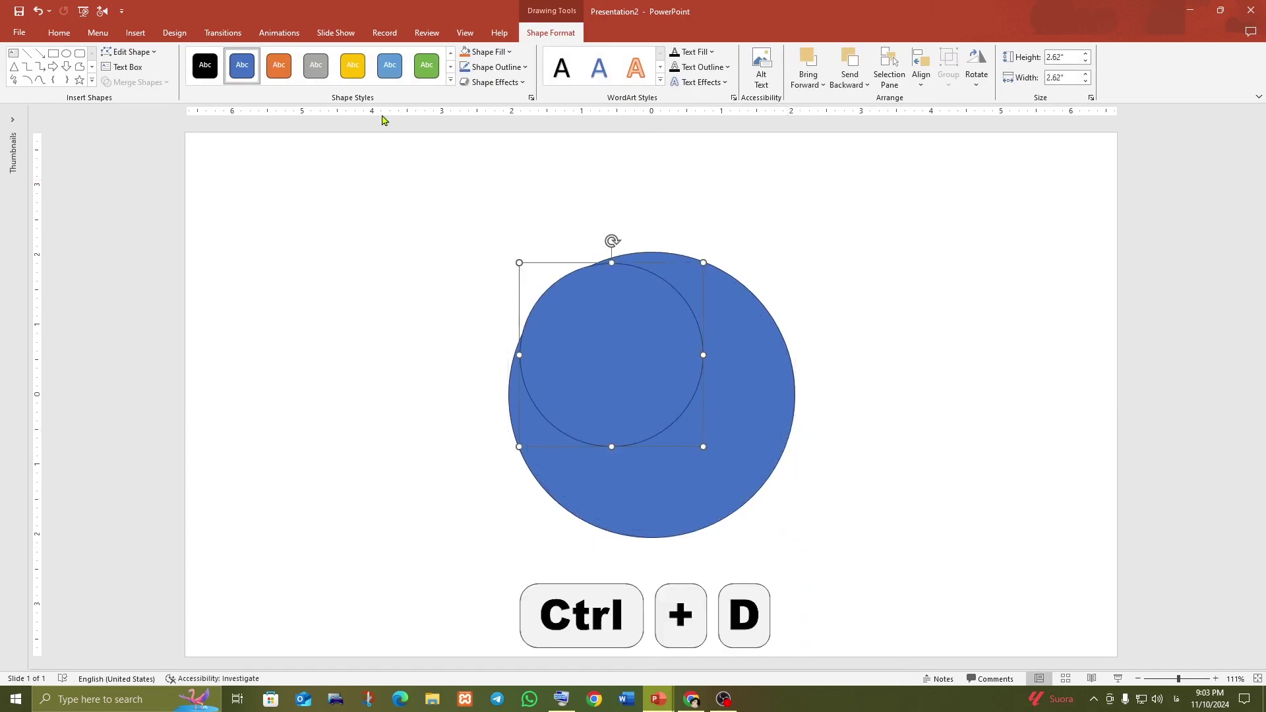
click(356, 74)
mouse_move(602, 339)
mouse_down()
mouse_move(517, 304)
mouse_move(482, 534)
mouse_up()
key(ctrl+d)
drag(411, 434, 453, 456)
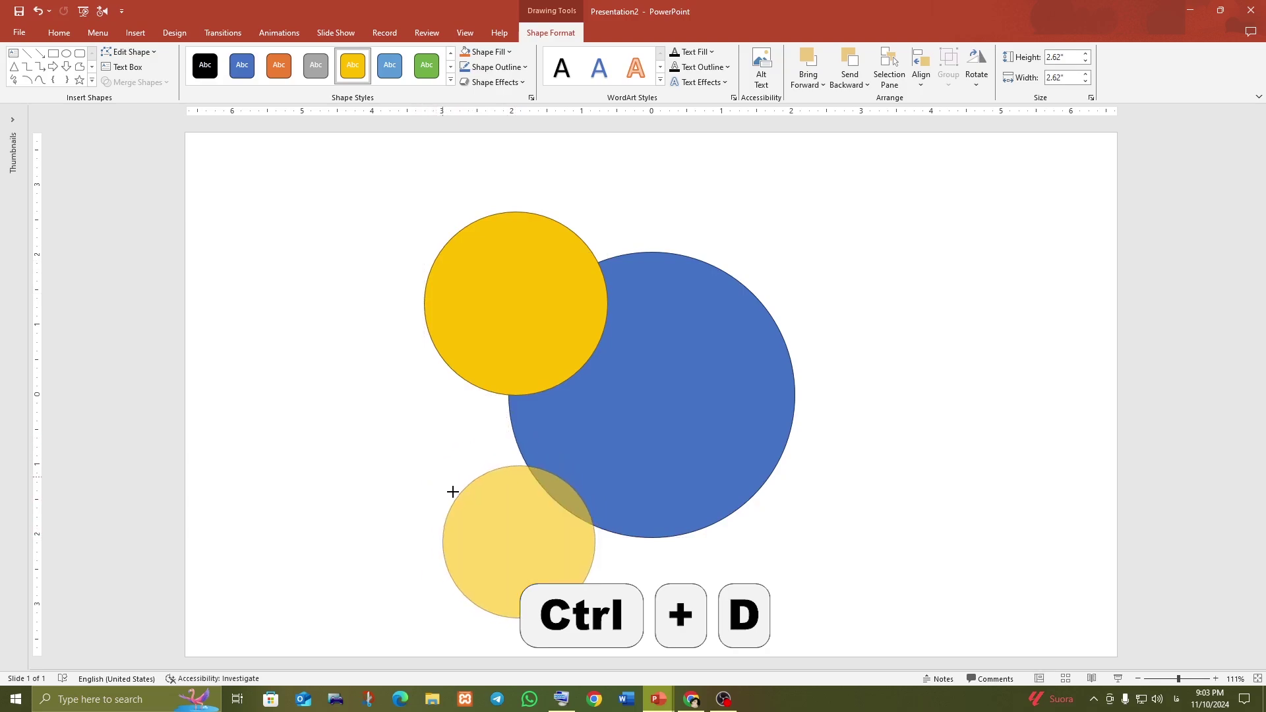
drag(503, 514, 506, 505)
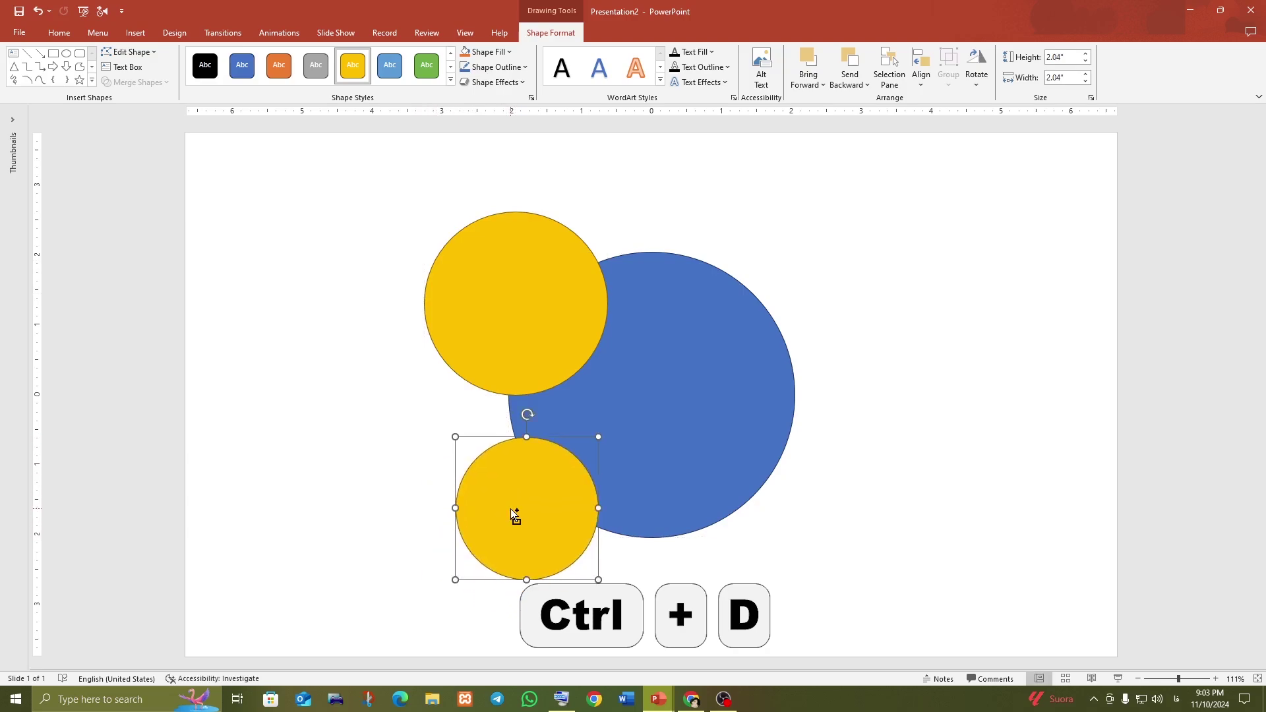
- Add a 0.86-inch light-blue circle on the yellow circle's top-left
drag(512, 509, 486, 411)
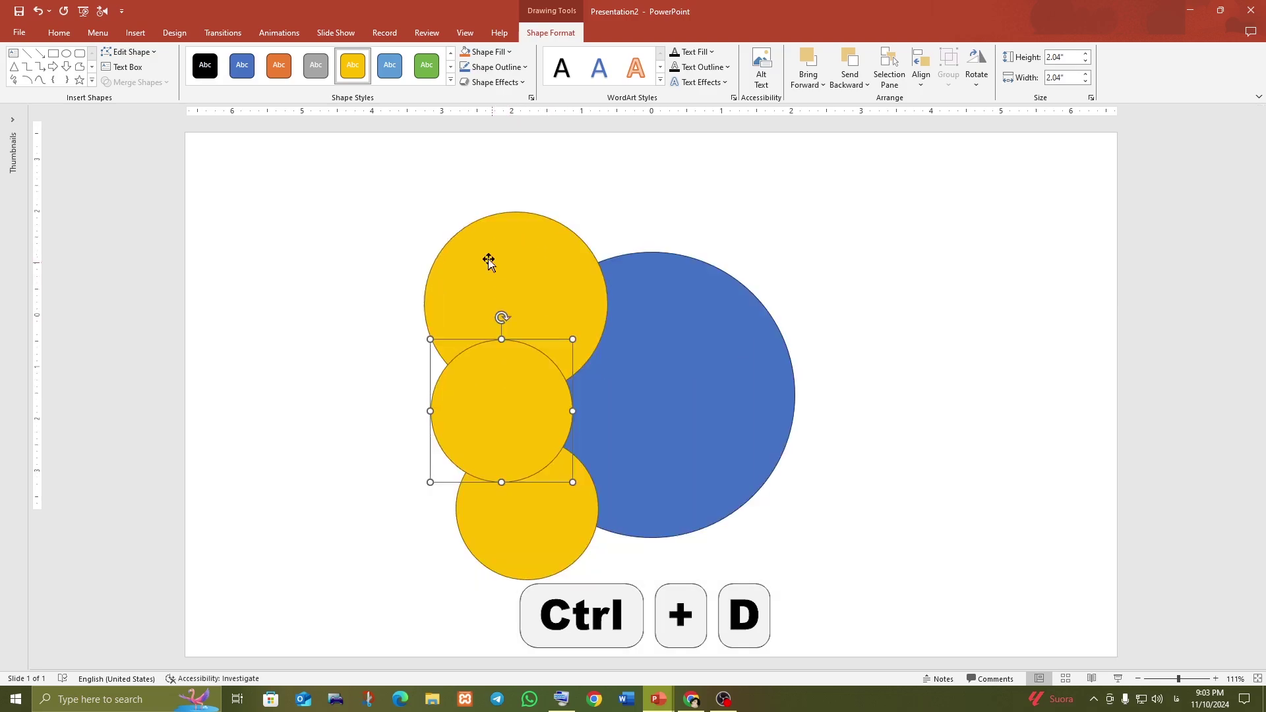
click(389, 65)
drag(573, 485, 490, 400)
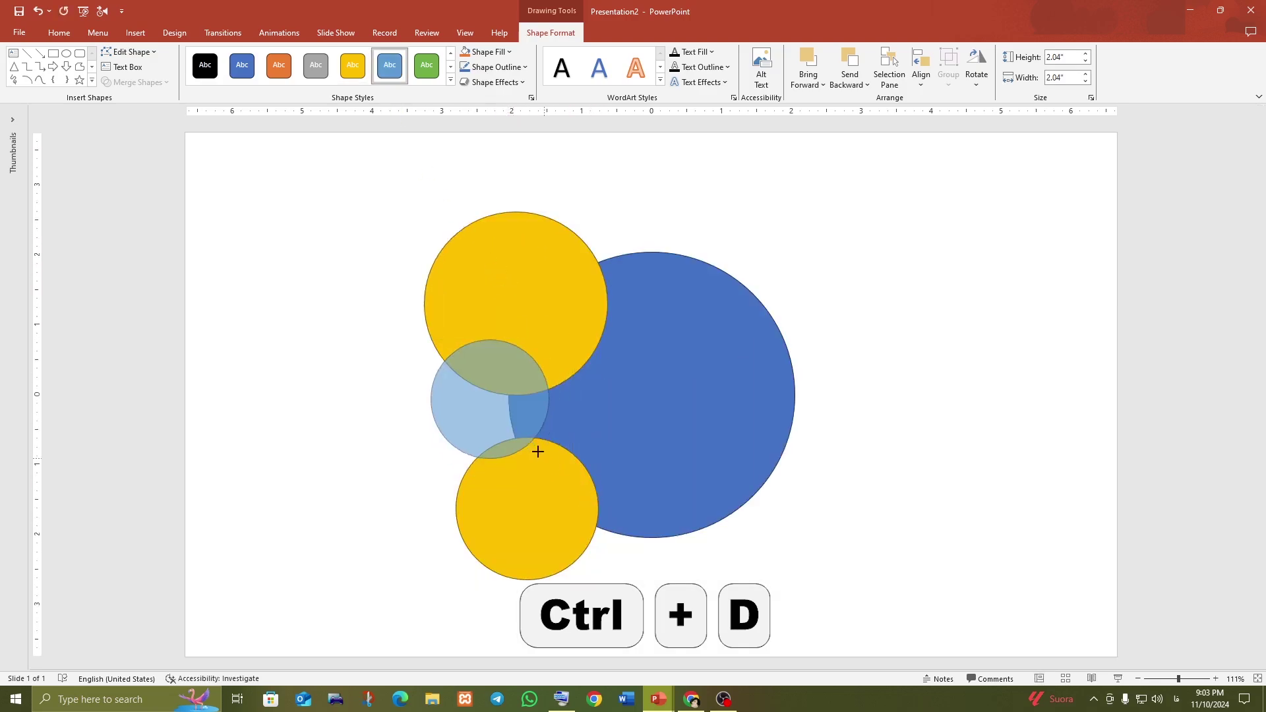
mouse_move(474, 355)
mouse_down()
mouse_move(443, 237)
mouse_move(457, 261)
mouse_up()
- Place a 2.83-inch light-blue circle behind the big blue circle's right side
key(ctrl+d)
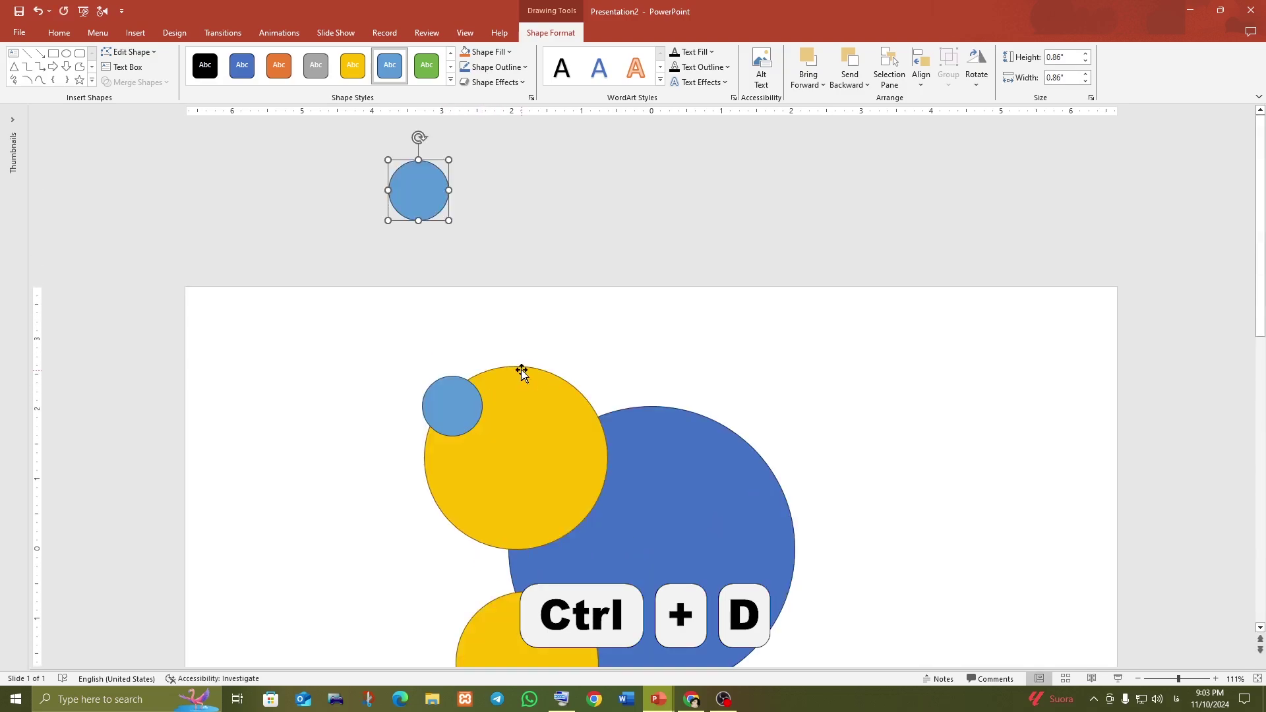
drag(404, 192, 813, 427)
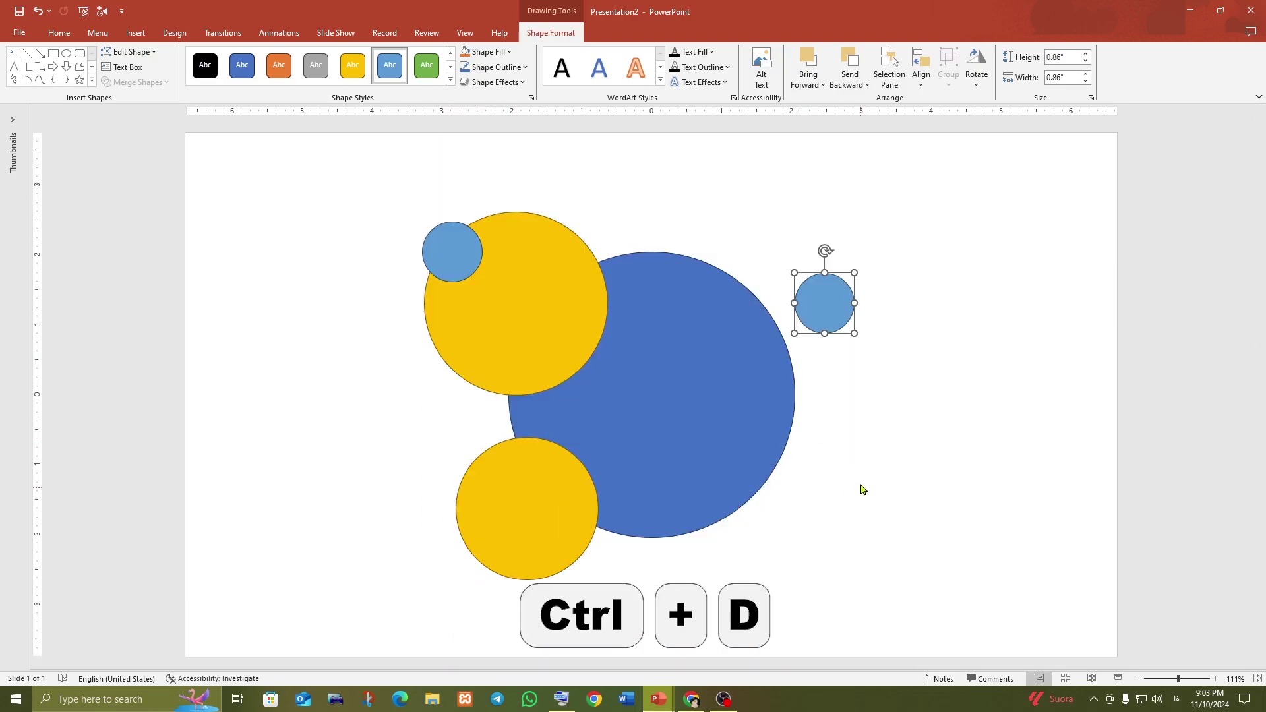
mouse_move(855, 333)
mouse_down()
mouse_move(926, 469)
mouse_move(912, 436)
mouse_move(919, 459)
mouse_up()
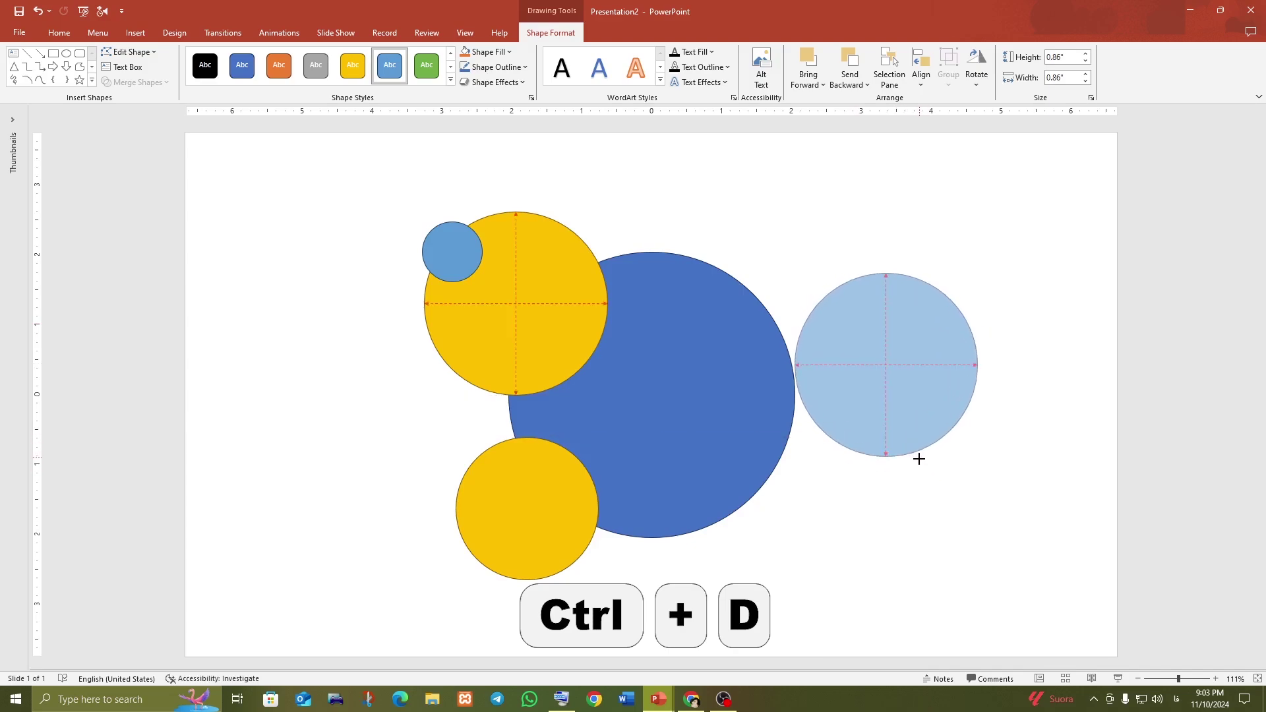
drag(893, 410, 817, 432)
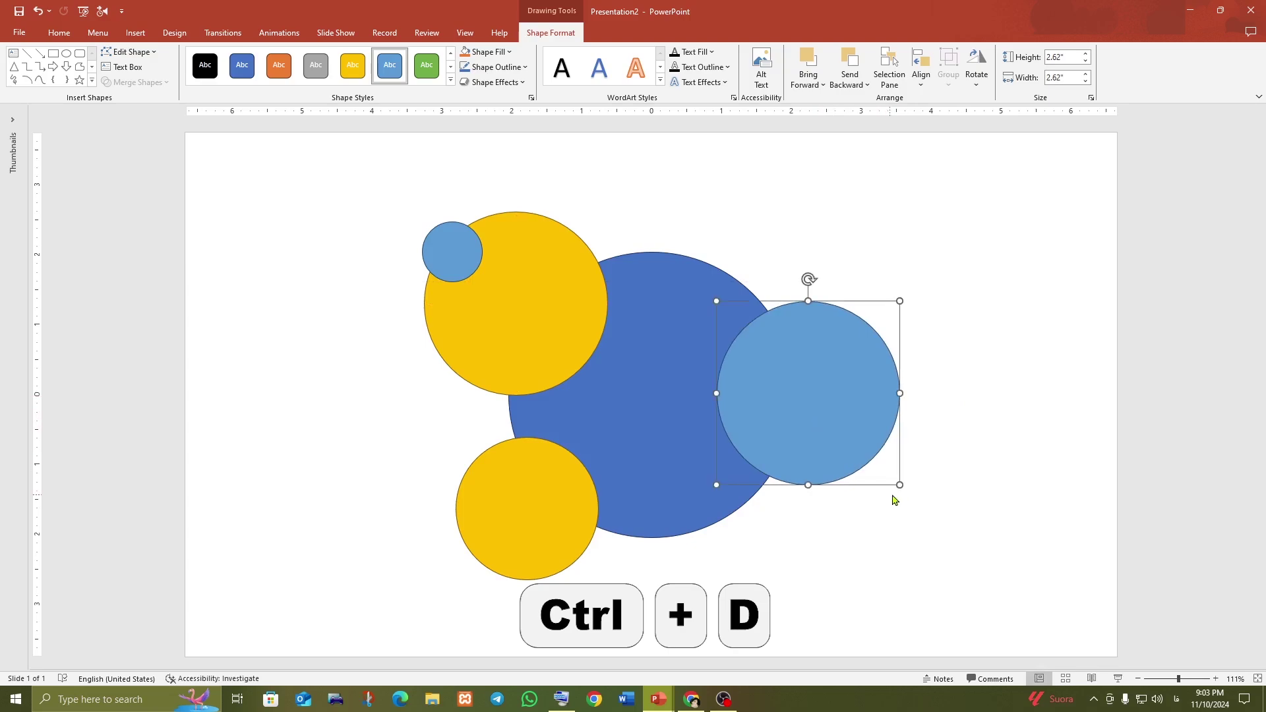
drag(905, 486, 915, 499)
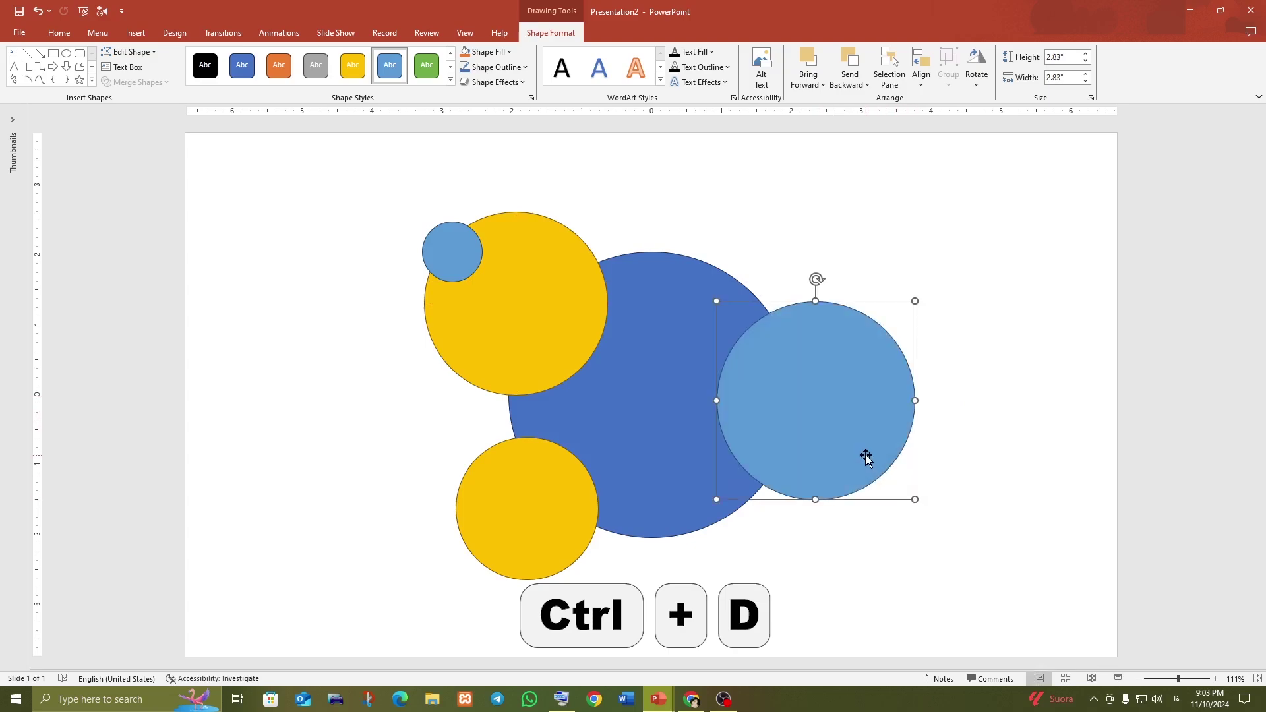
drag(864, 452, 845, 451)
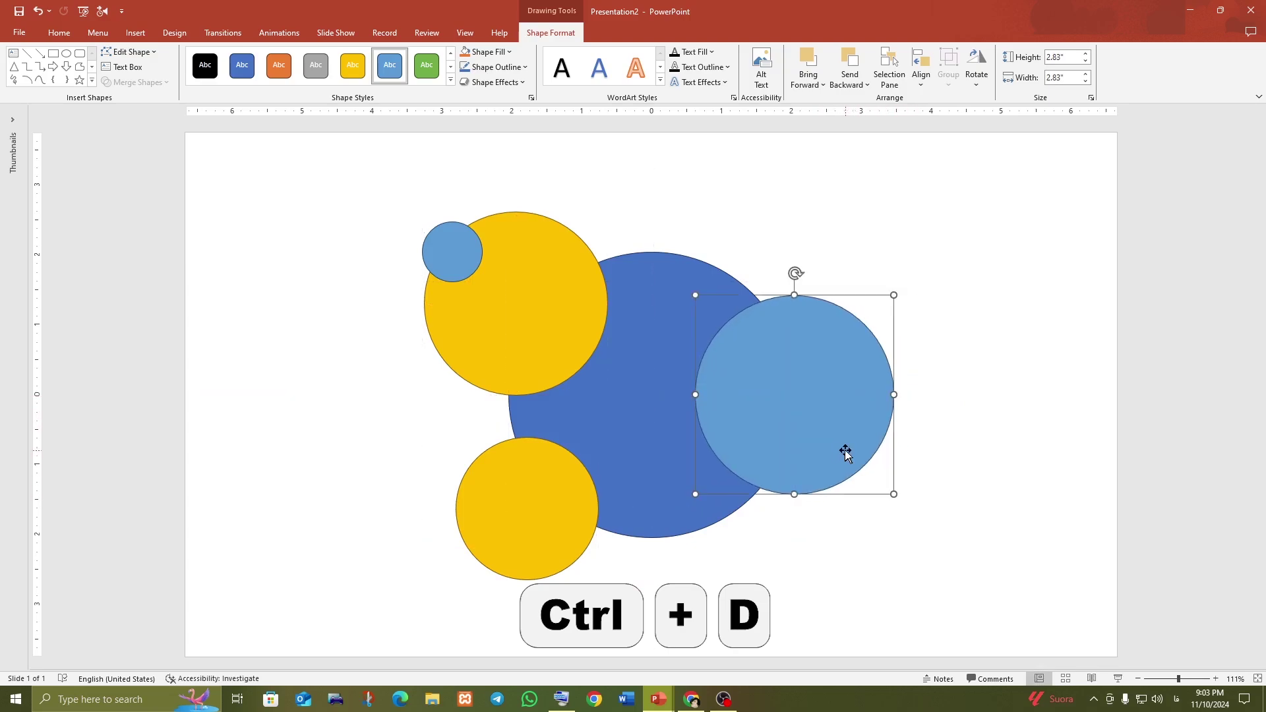
right_click(767, 429)
mouse_move(811, 257)
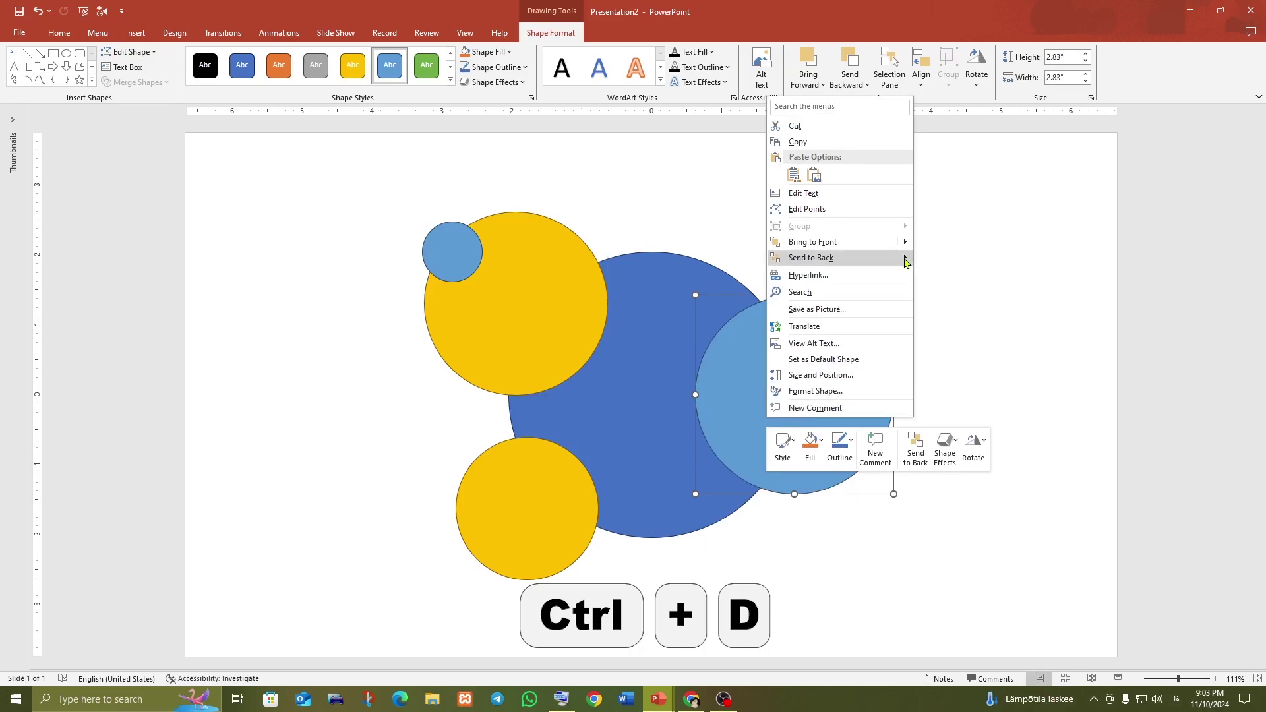
click(957, 259)
- Add a small green circle at the big circle's upper edge
key(ctrl+d)
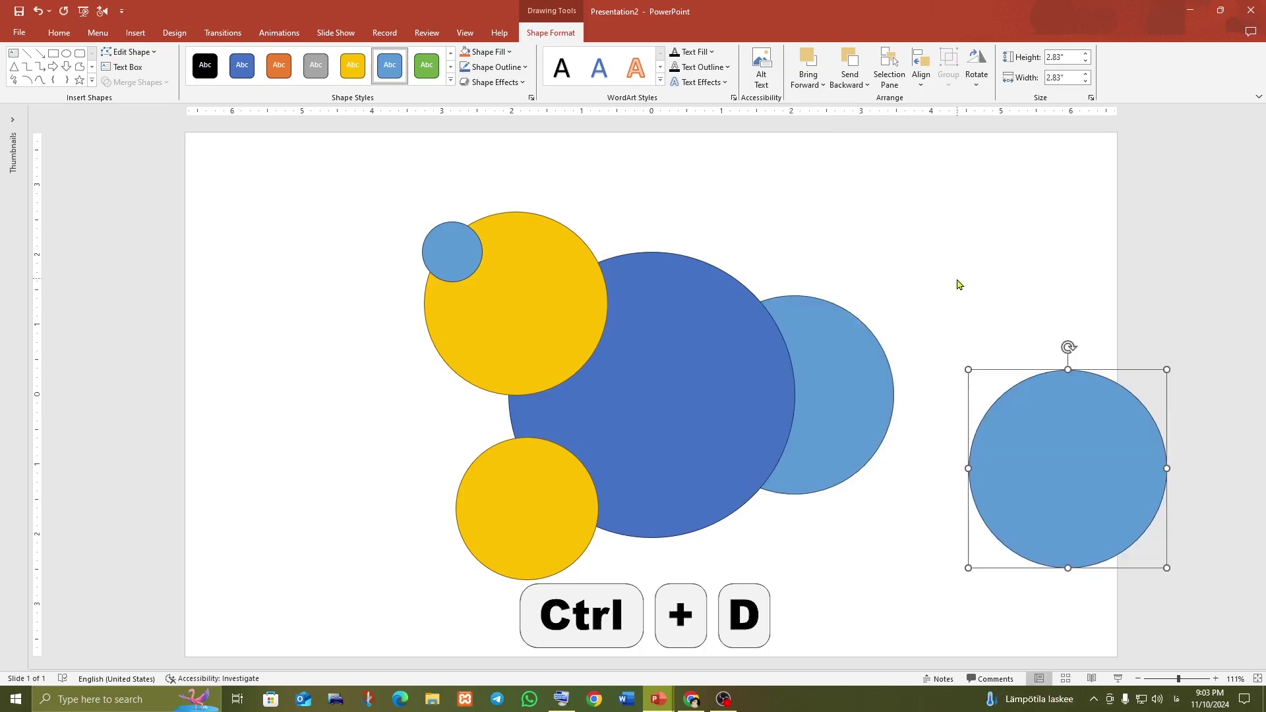
drag(1049, 490, 796, 310)
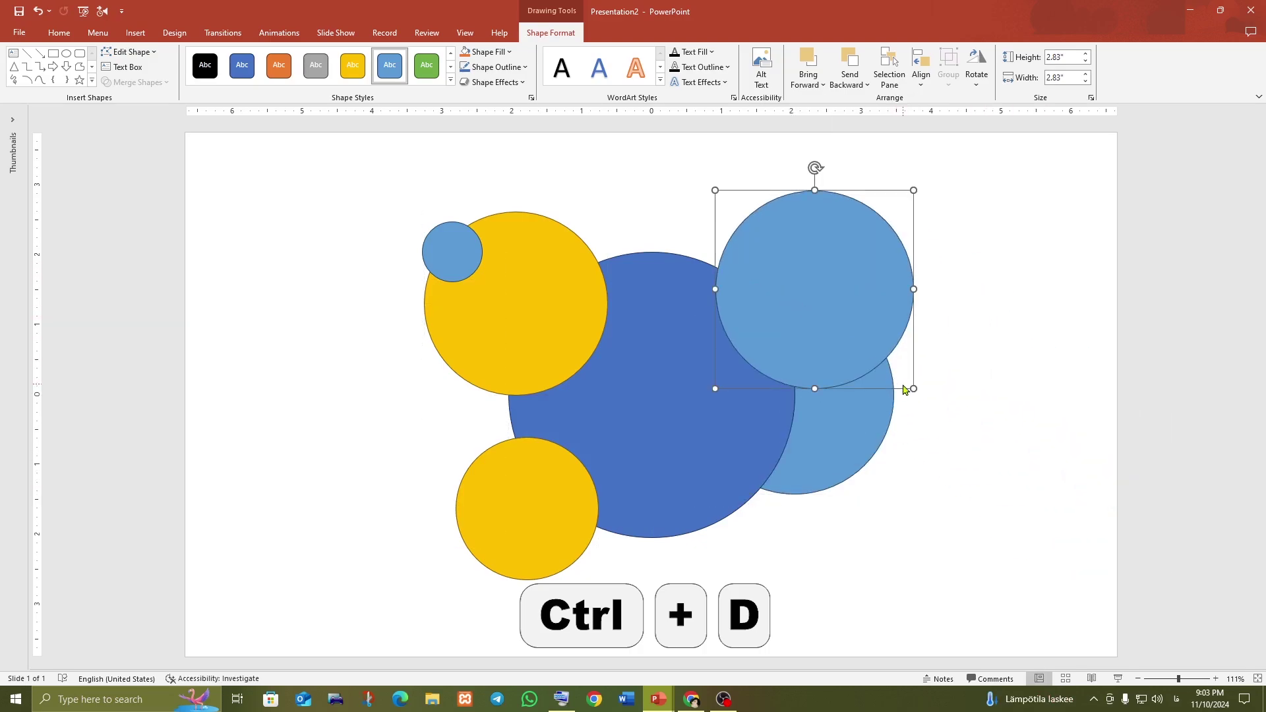
mouse_move(911, 389)
mouse_down()
mouse_move(763, 232)
mouse_move(706, 538)
mouse_up()
click(427, 65)
- Duplicate the green circle, enlarging one slightly and placing another on the slide's right side
key(ctrl+d)
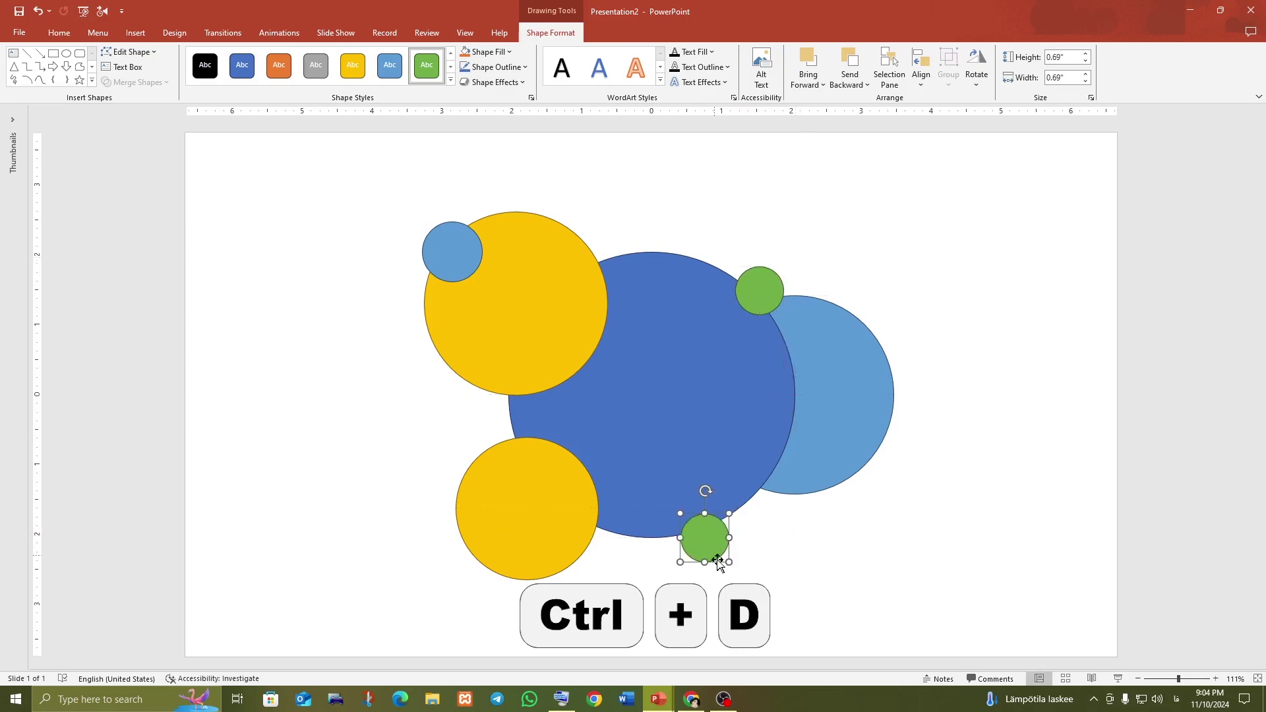
drag(728, 564, 735, 565)
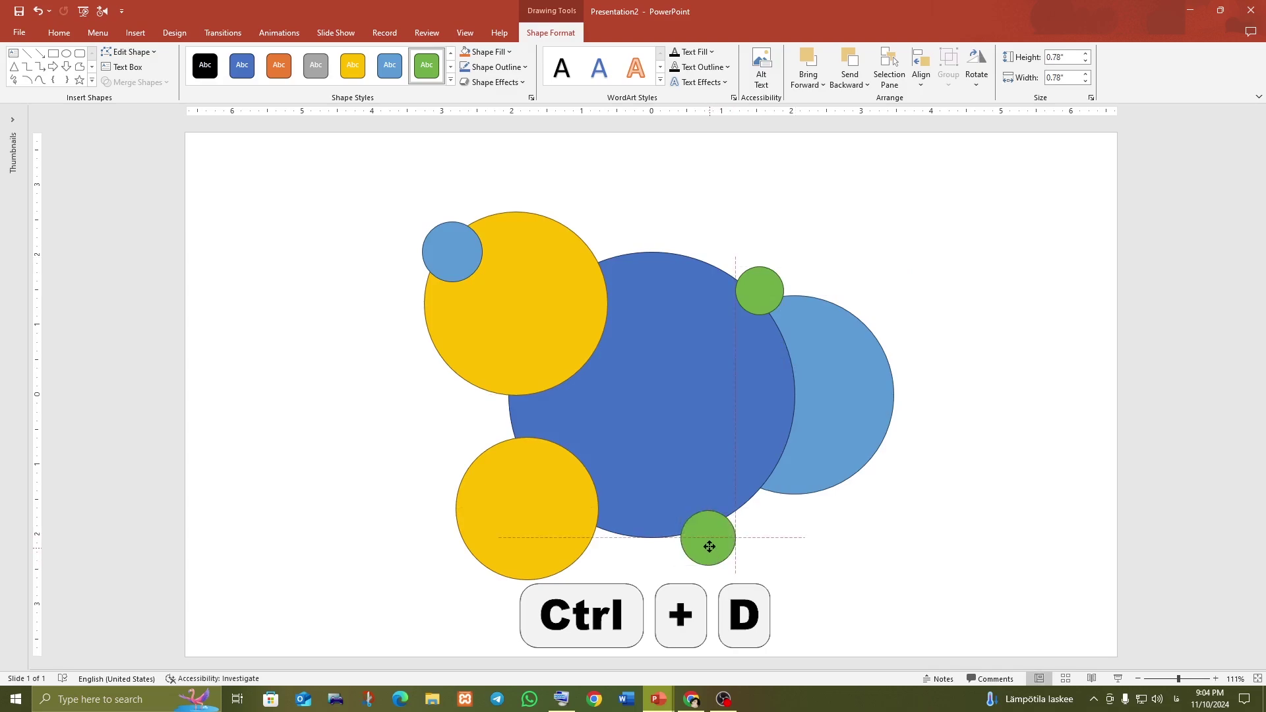
key(ctrl+d)
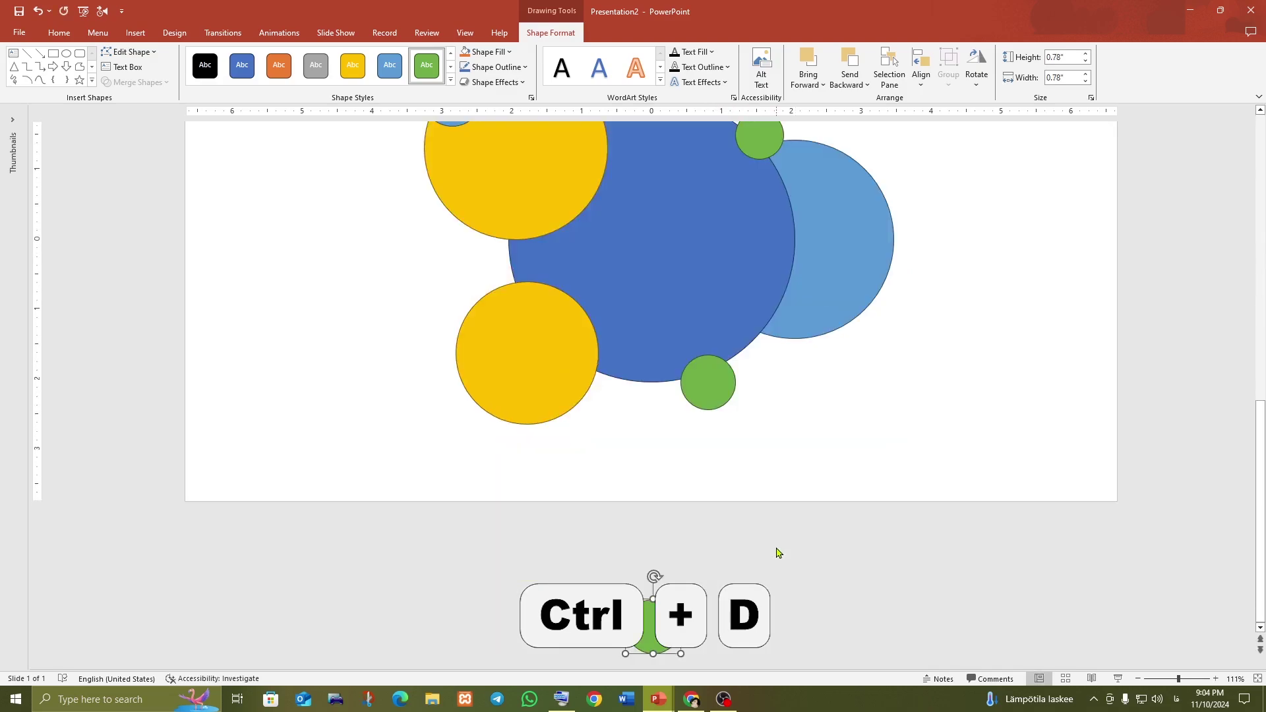
drag(663, 626, 1029, 215)
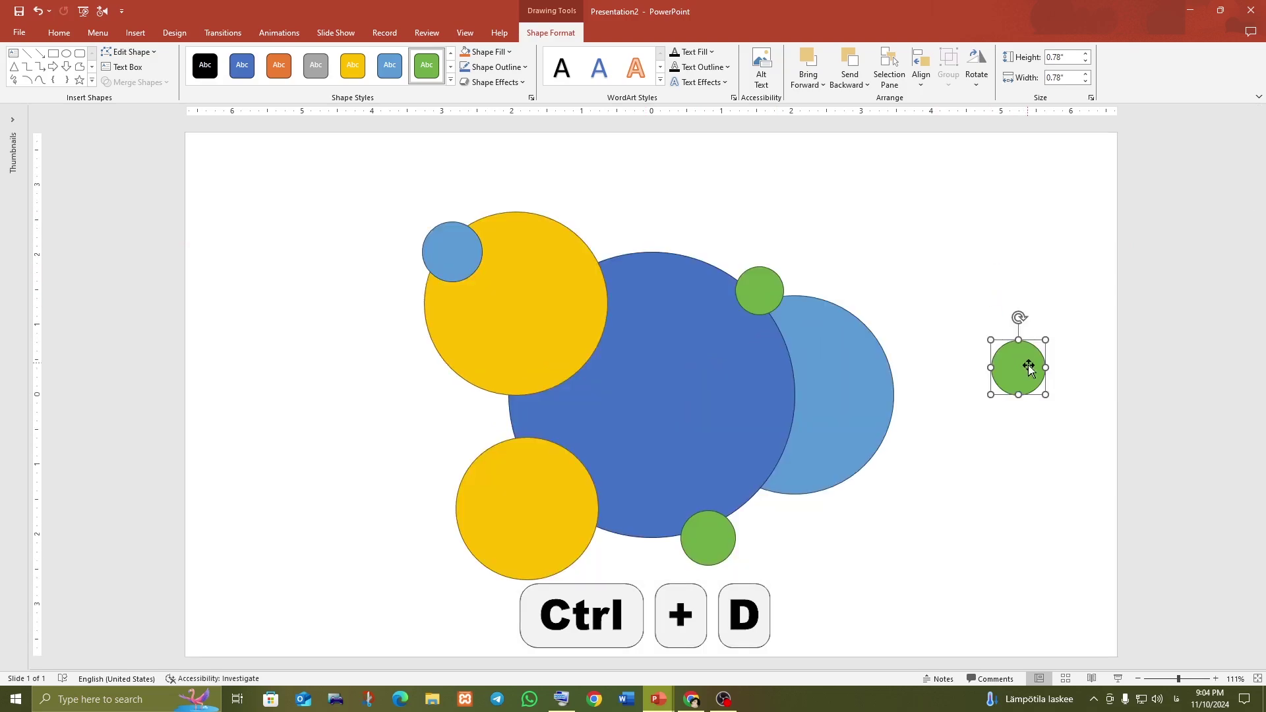
mouse_move(1017, 371)
mouse_down()
mouse_move(984, 373)
mouse_move(1057, 437)
mouse_up()
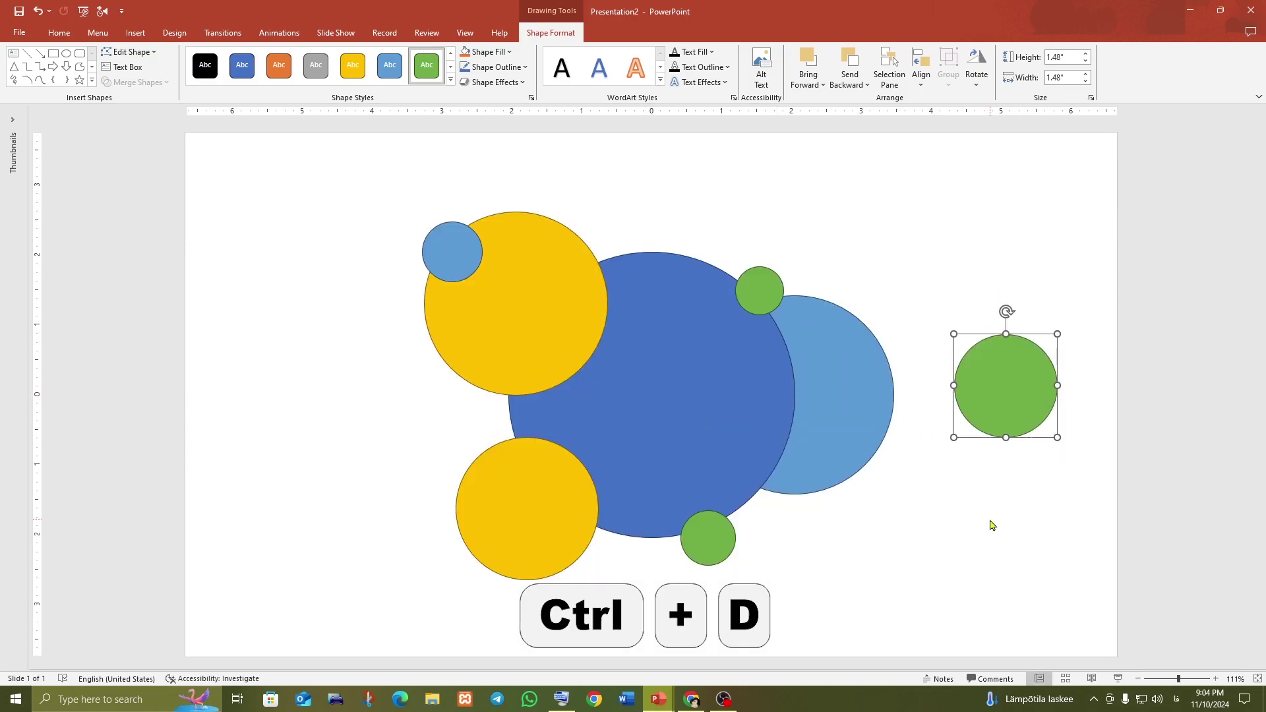
- Add a half-size yellow circle just beneath the right-hand green circle
key(ctrl+d)
drag(1185, 206, 923, 504)
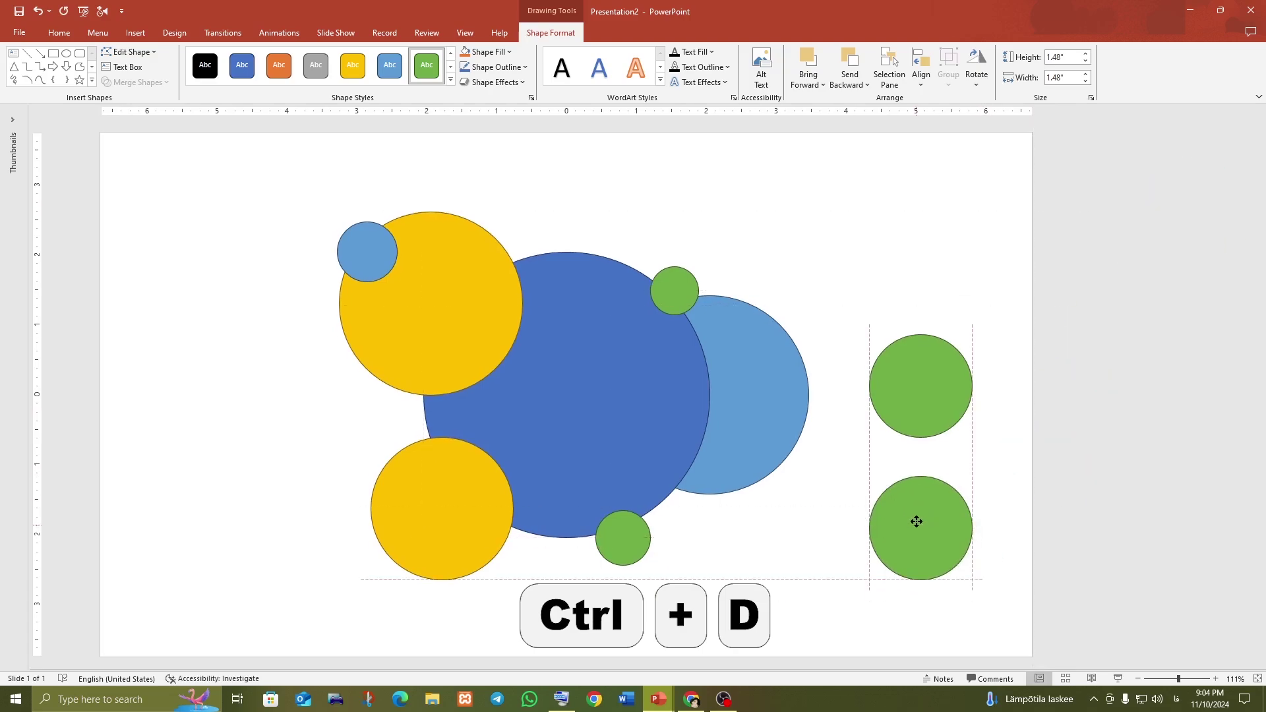
click(353, 65)
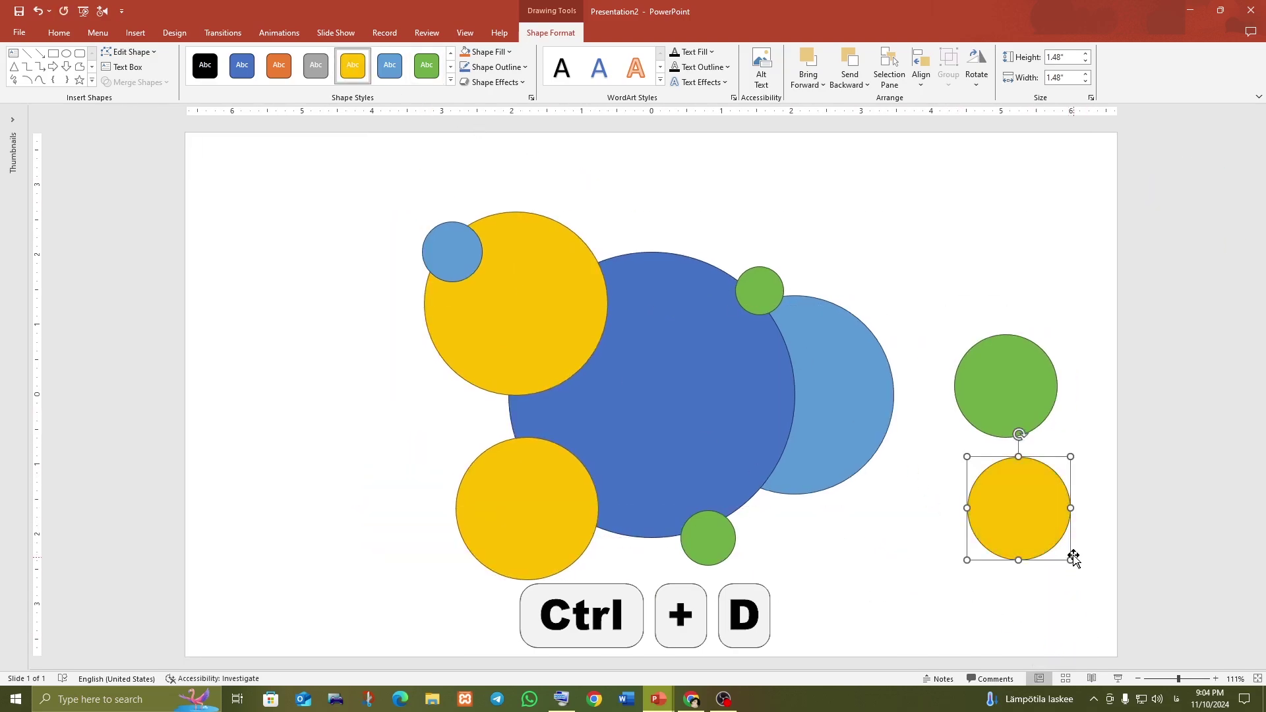
mouse_move(1071, 560)
mouse_down()
mouse_move(1021, 510)
mouse_move(1035, 508)
mouse_up()
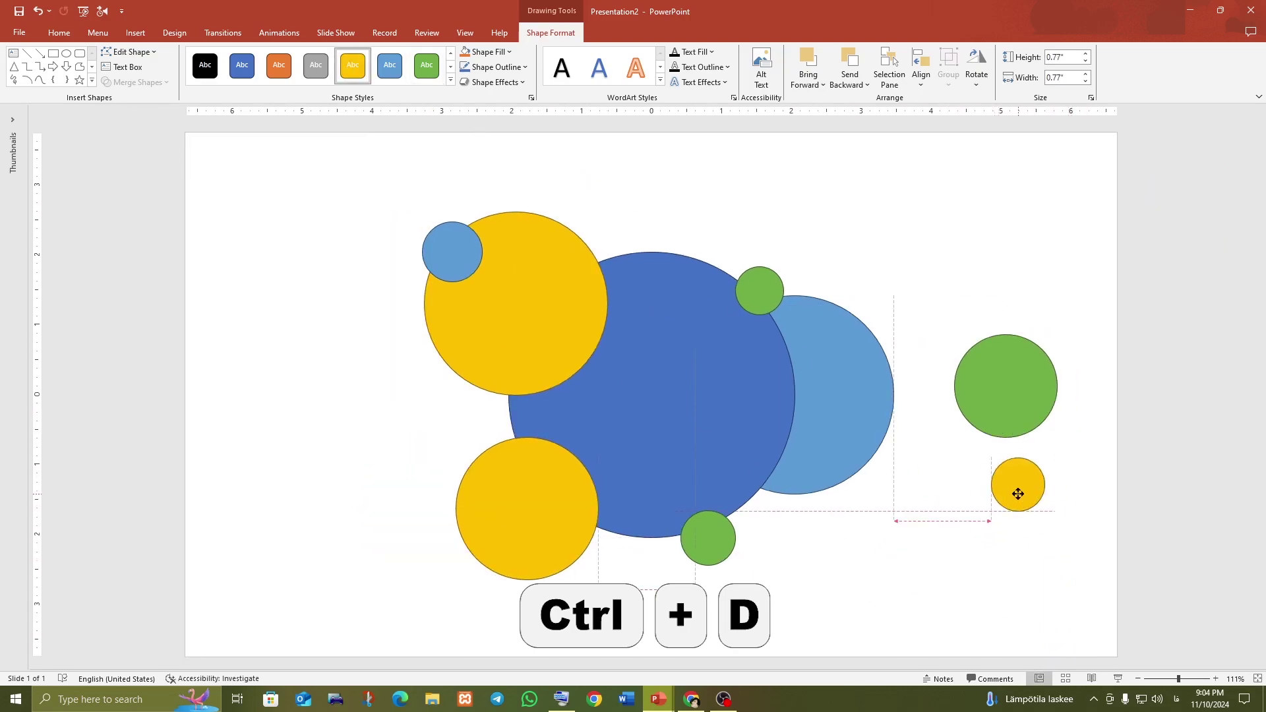
drag(1004, 426, 987, 398)
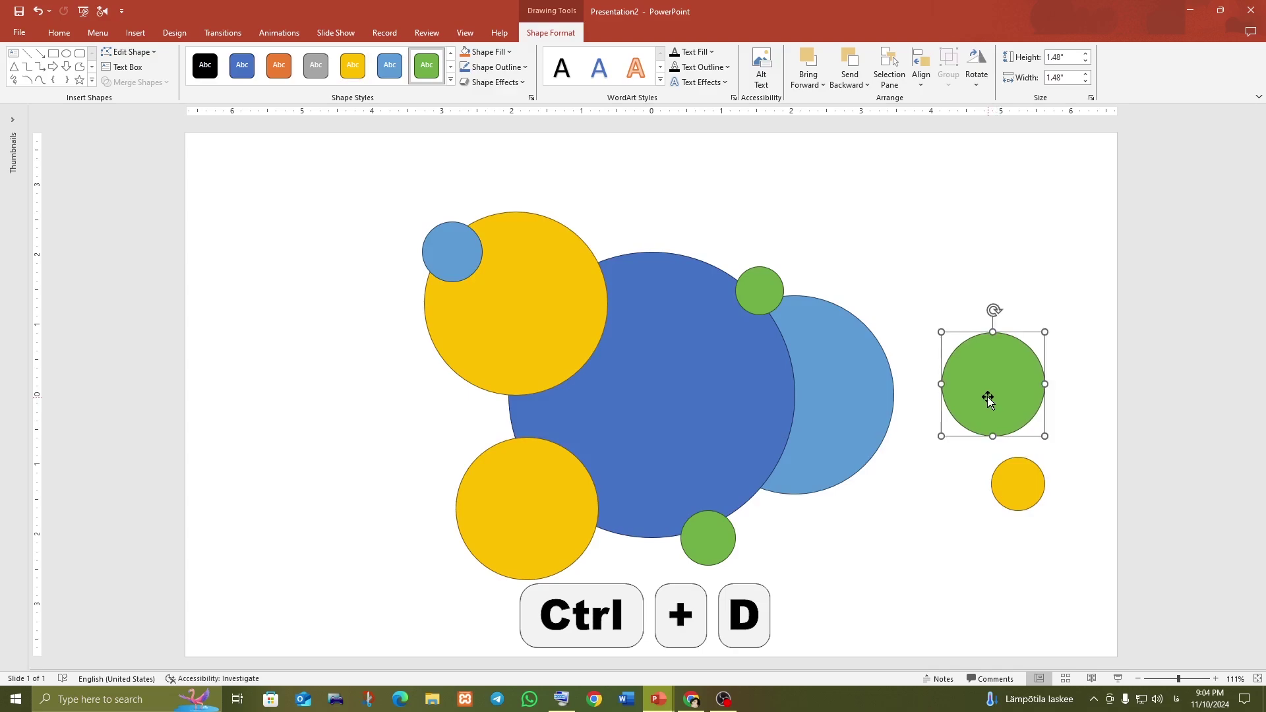
drag(998, 390, 995, 361)
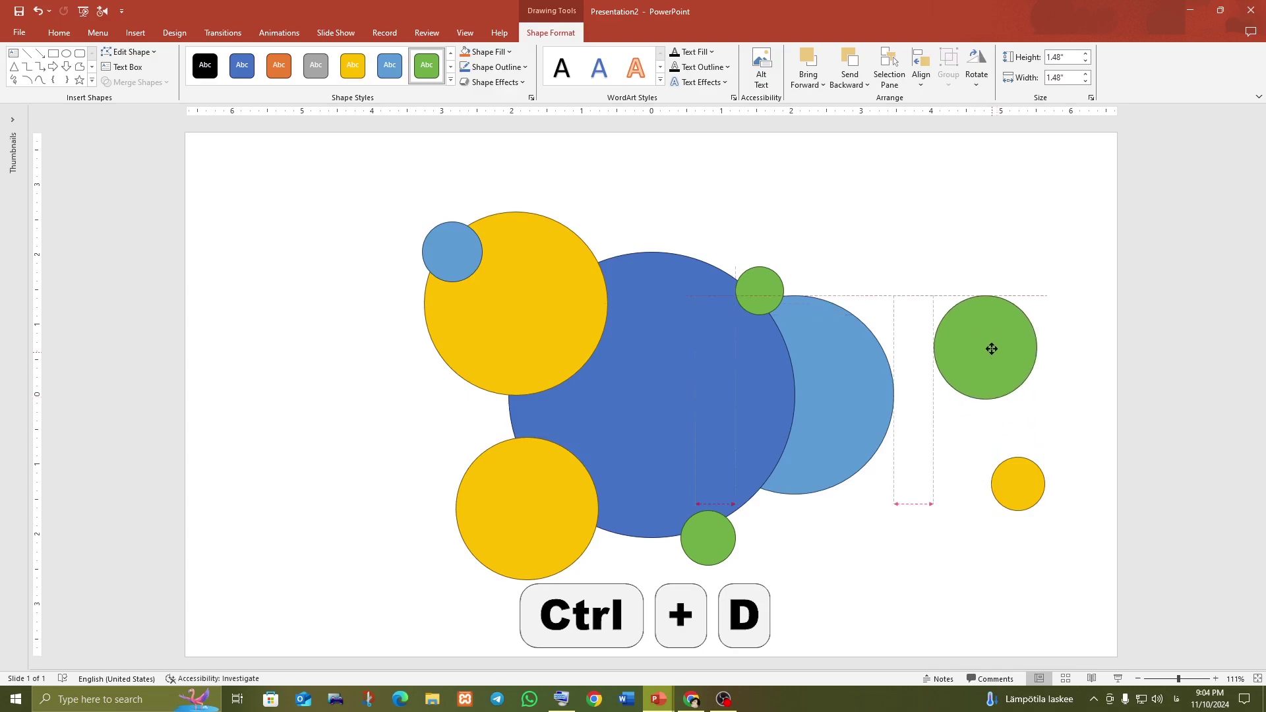
drag(1019, 469, 1008, 435)
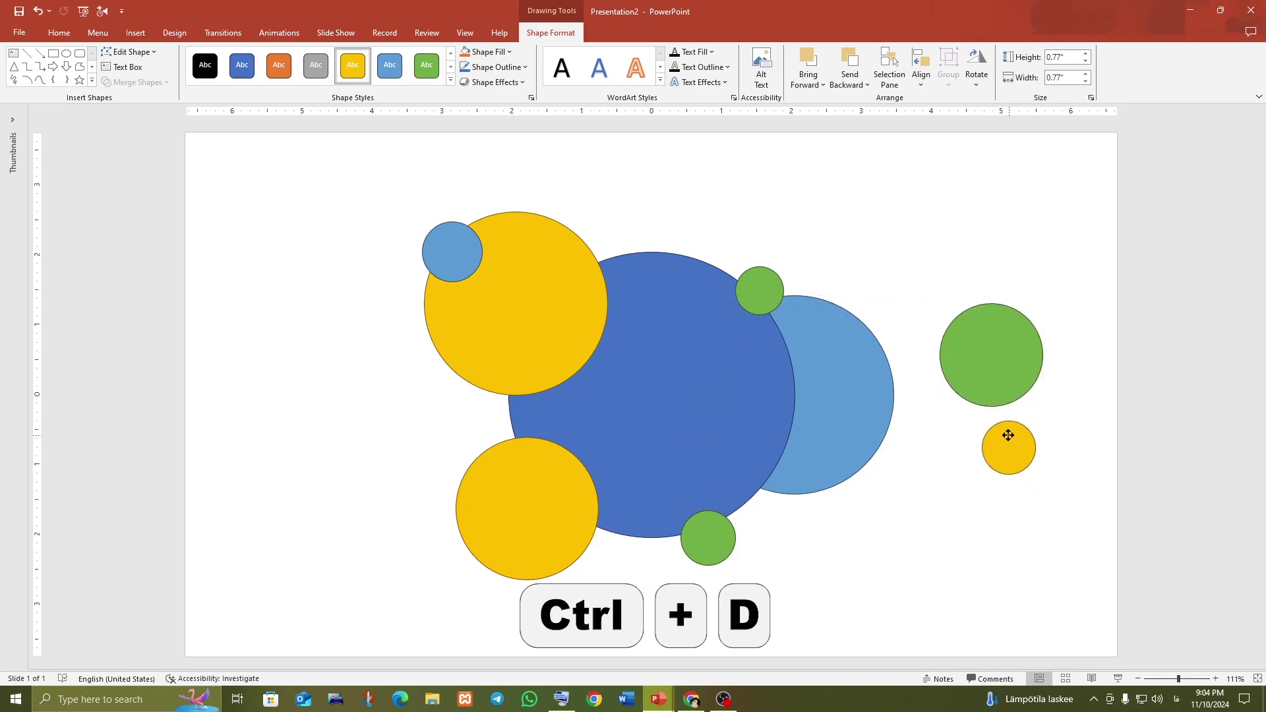
- Add a large 2.68-inch yellow circle spilling off the top-right corner
click(929, 567)
click(985, 451)
key(ctrl+d)
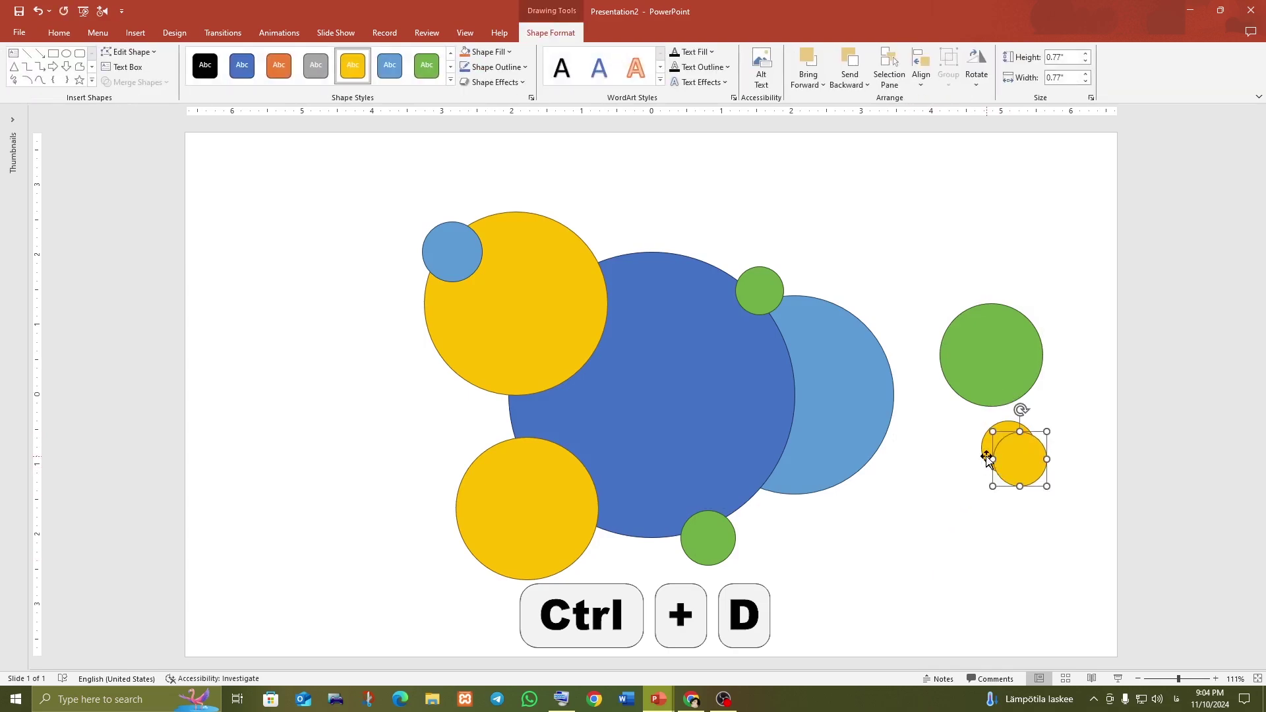
drag(1047, 488, 1132, 621)
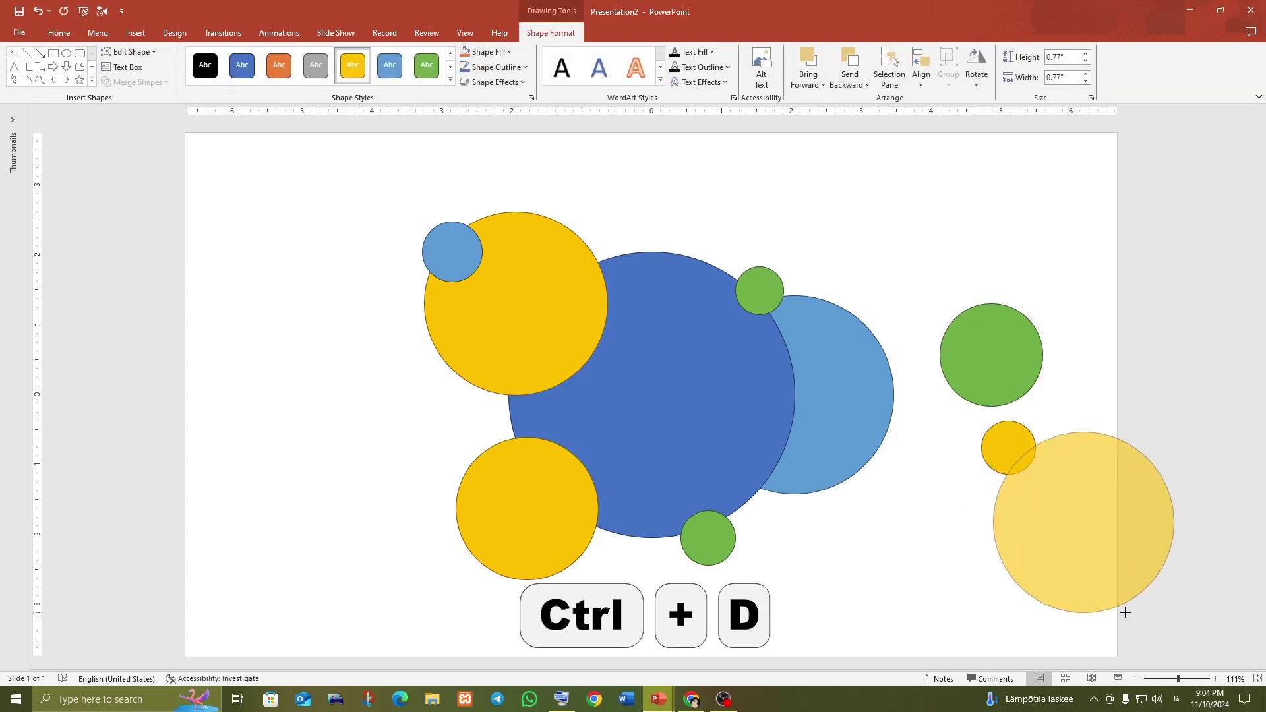
drag(1107, 519, 1149, 141)
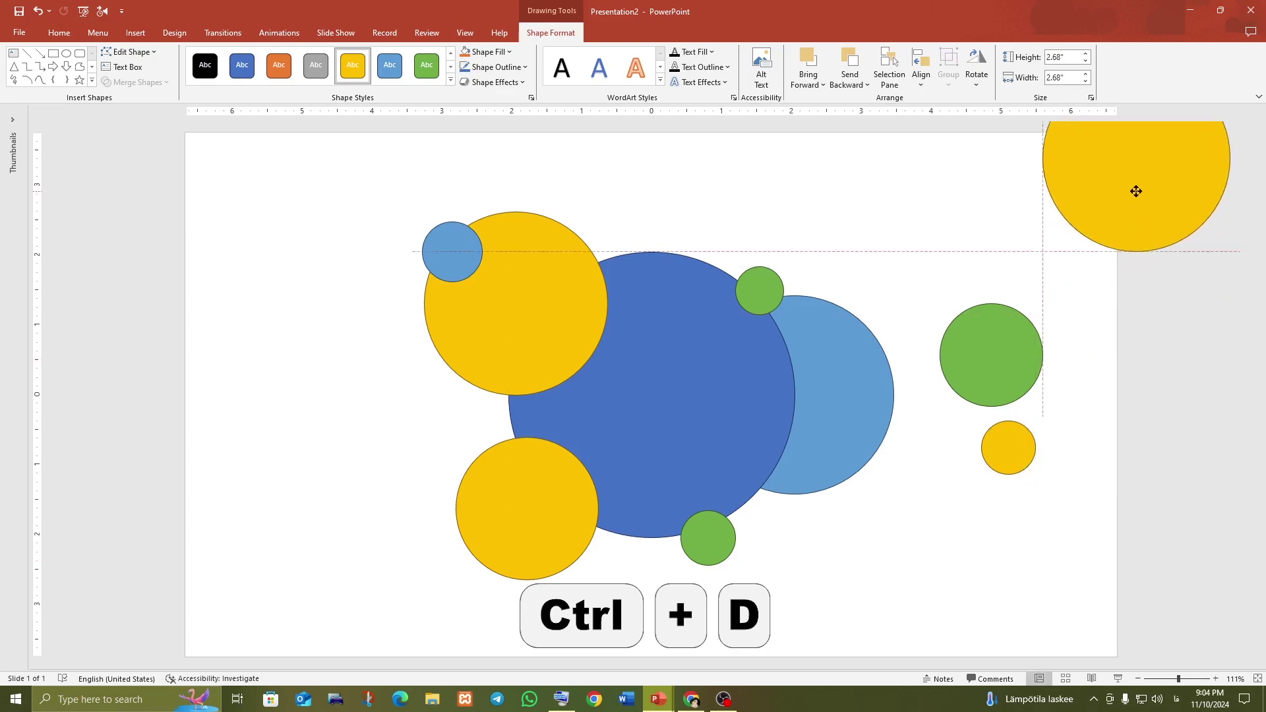
- Add an enlarged yellow circle spilling off the bottom-left corner
click(1001, 454)
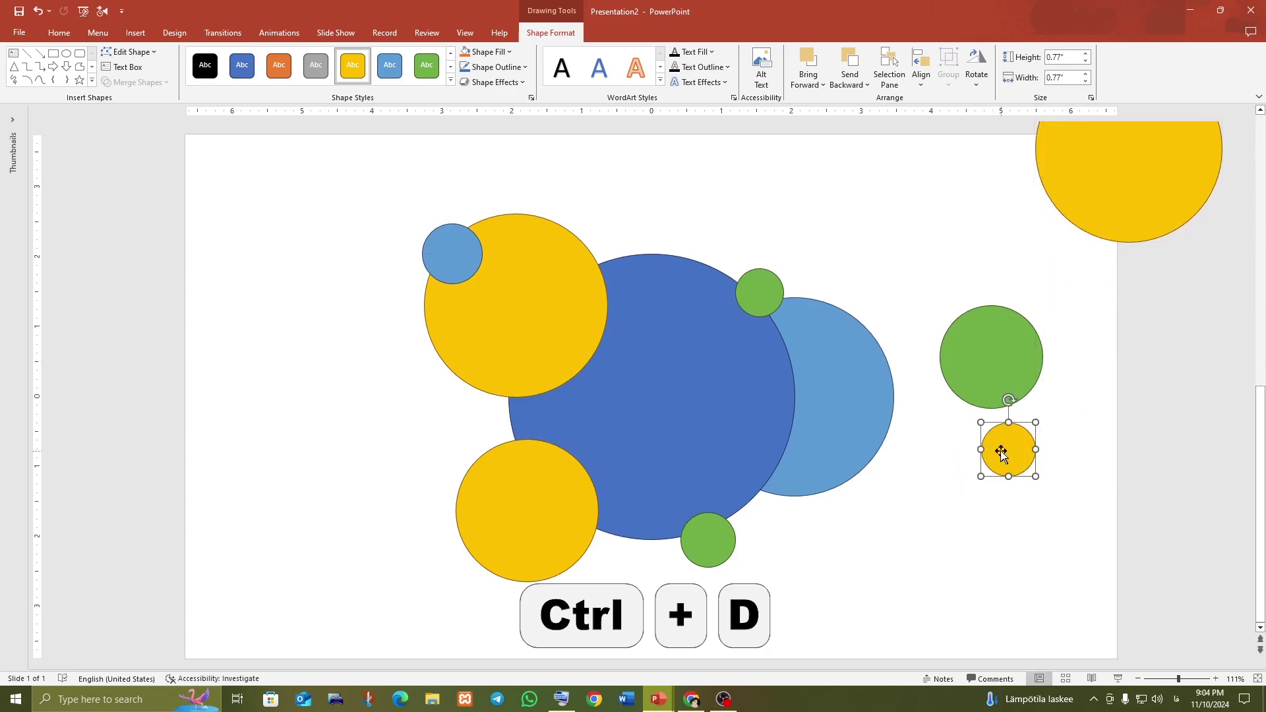
key(ctrl+d)
mouse_move(1008, 463)
mouse_down()
mouse_move(319, 488)
mouse_move(460, 667)
mouse_up()
mouse_move(398, 601)
mouse_down()
mouse_move(205, 644)
mouse_move(289, 617)
mouse_up()
click(458, 605)
click(784, 643)
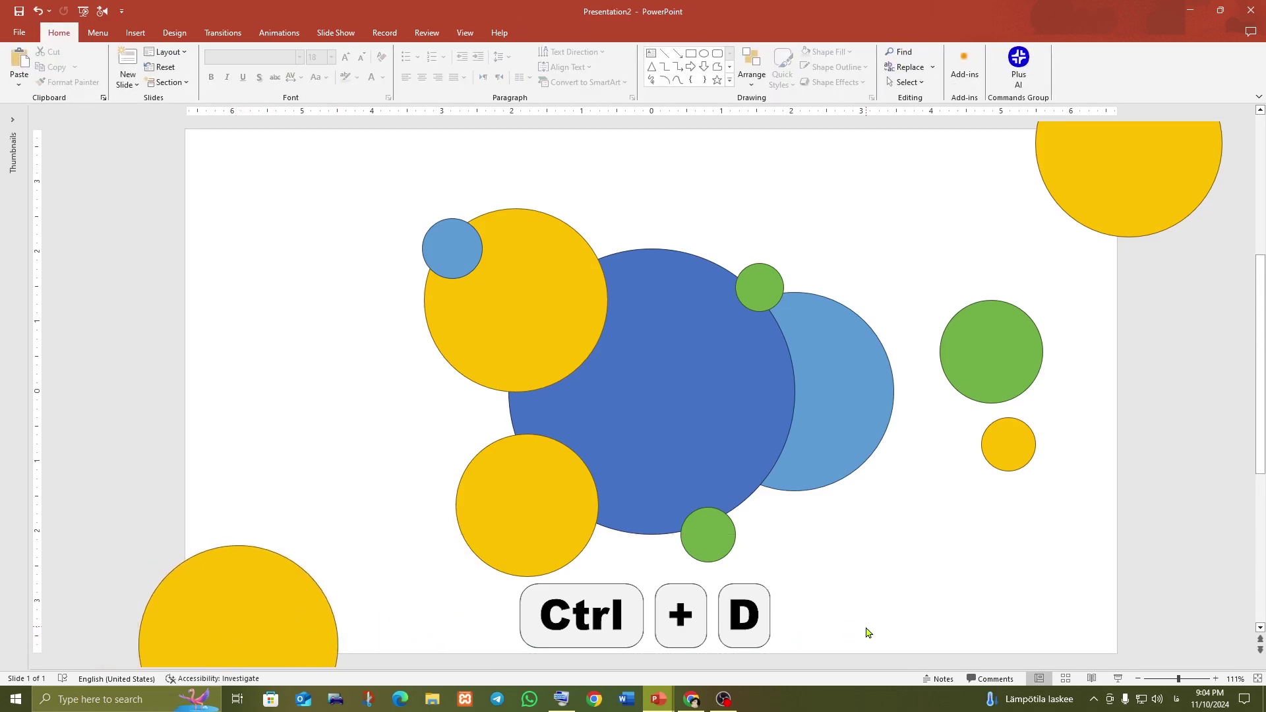
- Apply a 3-D preset effect to the large blue circle, then show ghatreh-1 slide 5
click(662, 395)
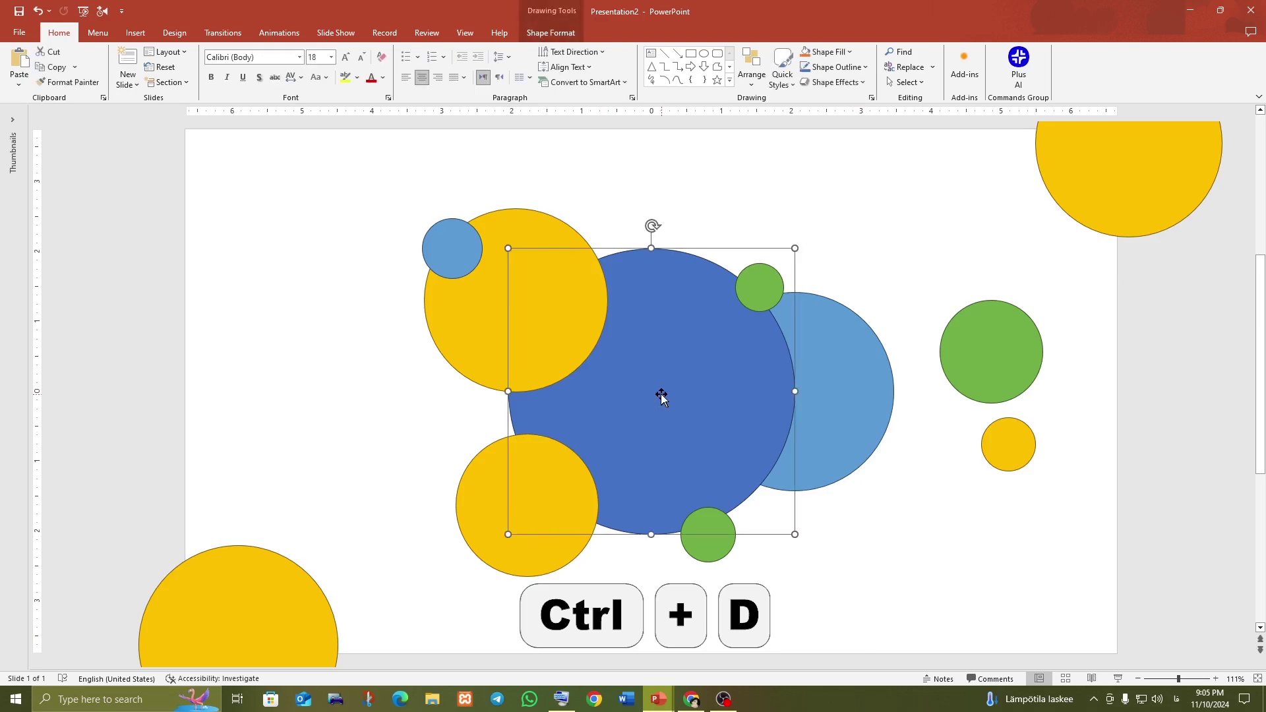
click(569, 34)
click(499, 82)
mouse_move(500, 105)
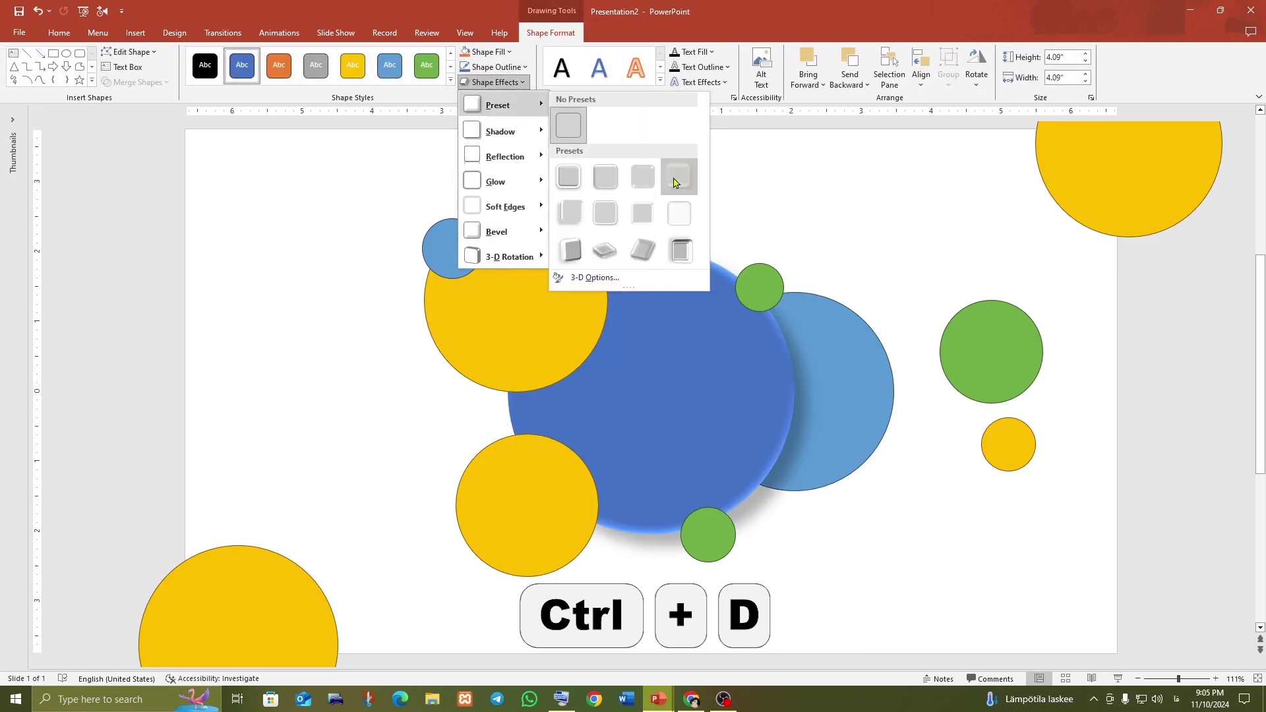
click(678, 177)
mouse_move(658, 699)
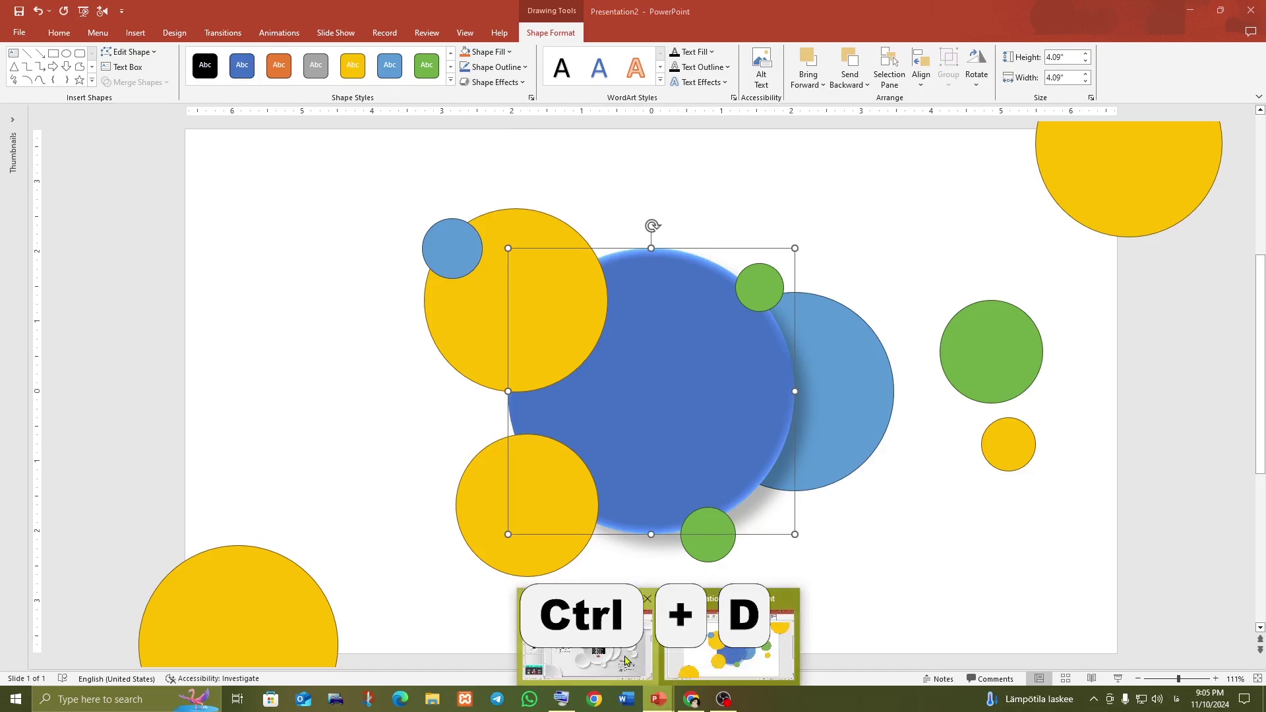
click(638, 644)
click(106, 590)
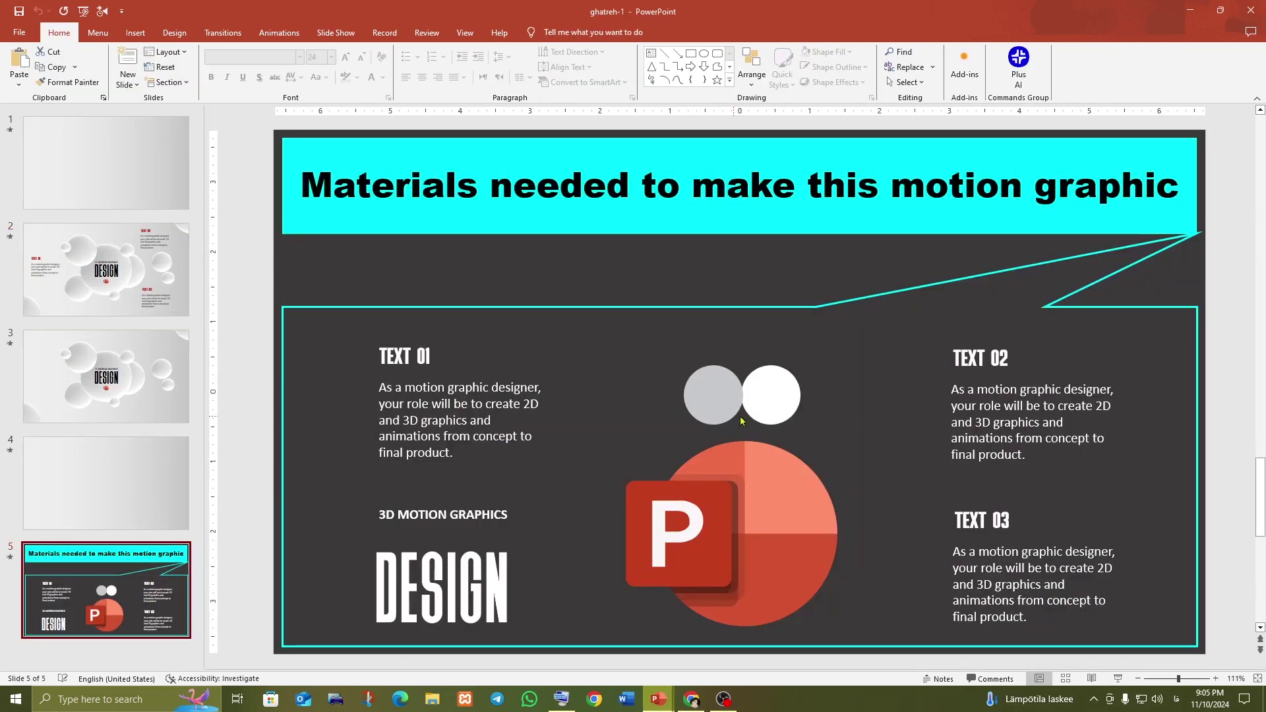
- Copy the grey-and-white circle pair from ghatreh-1 into Presentation2 over the upper yellow circle
click(731, 403)
right_click(730, 402)
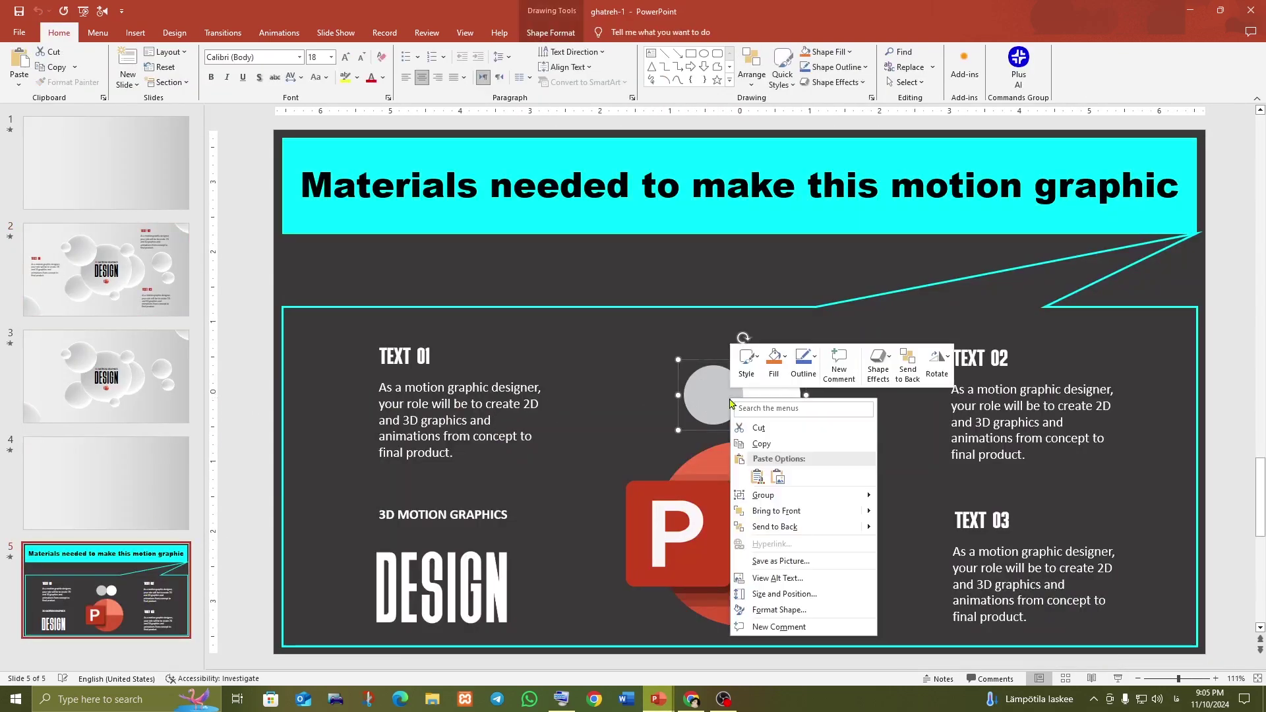
click(758, 443)
mouse_move(658, 699)
click(708, 665)
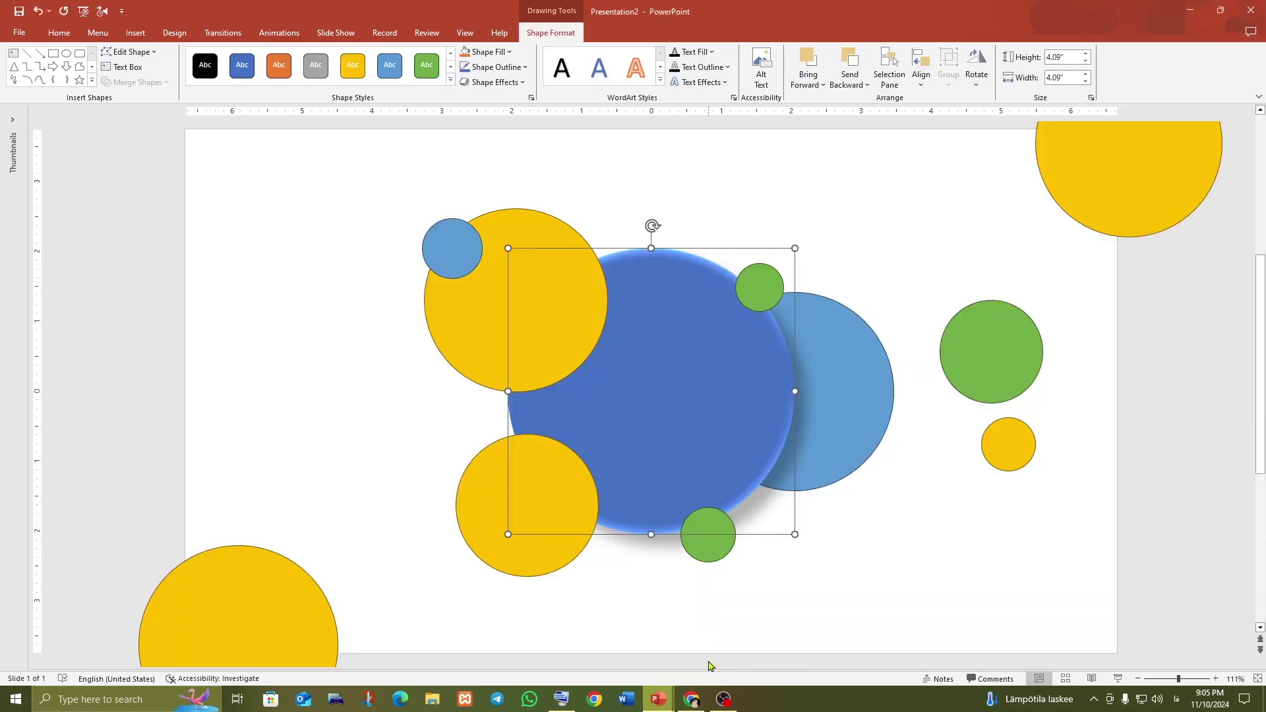
click(685, 601)
key(ctrl+v)
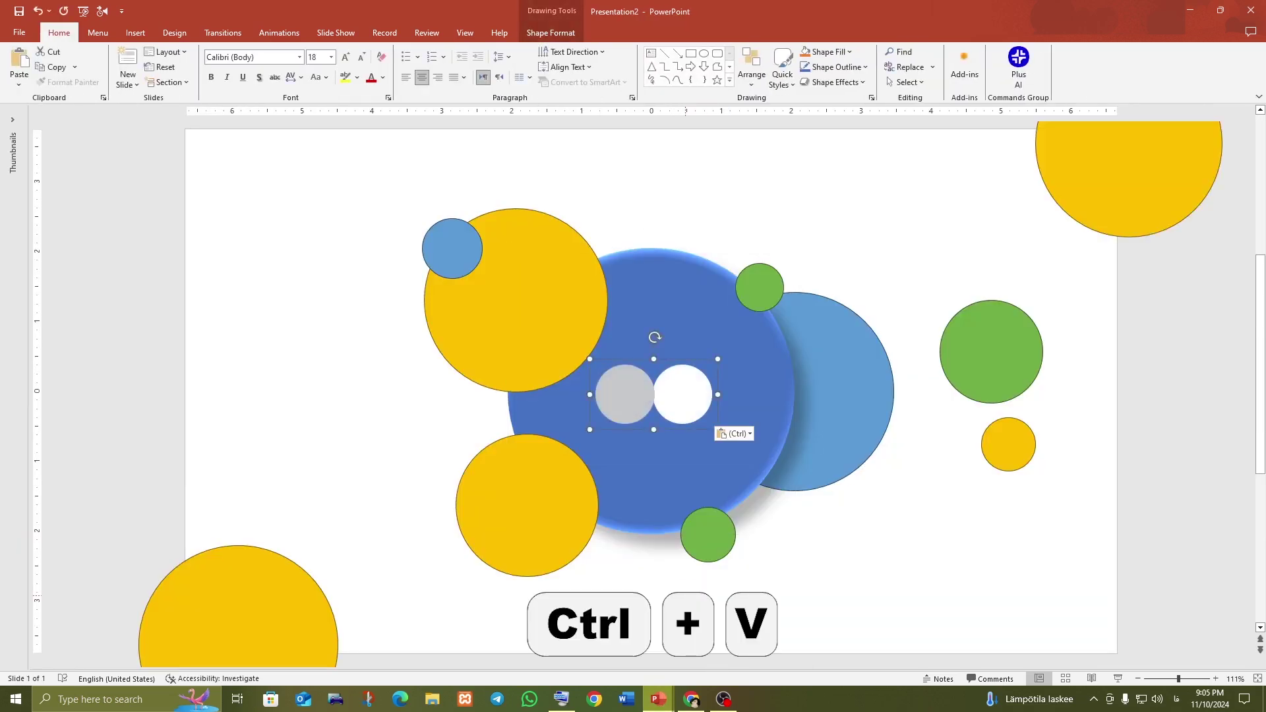
drag(573, 391, 452, 325)
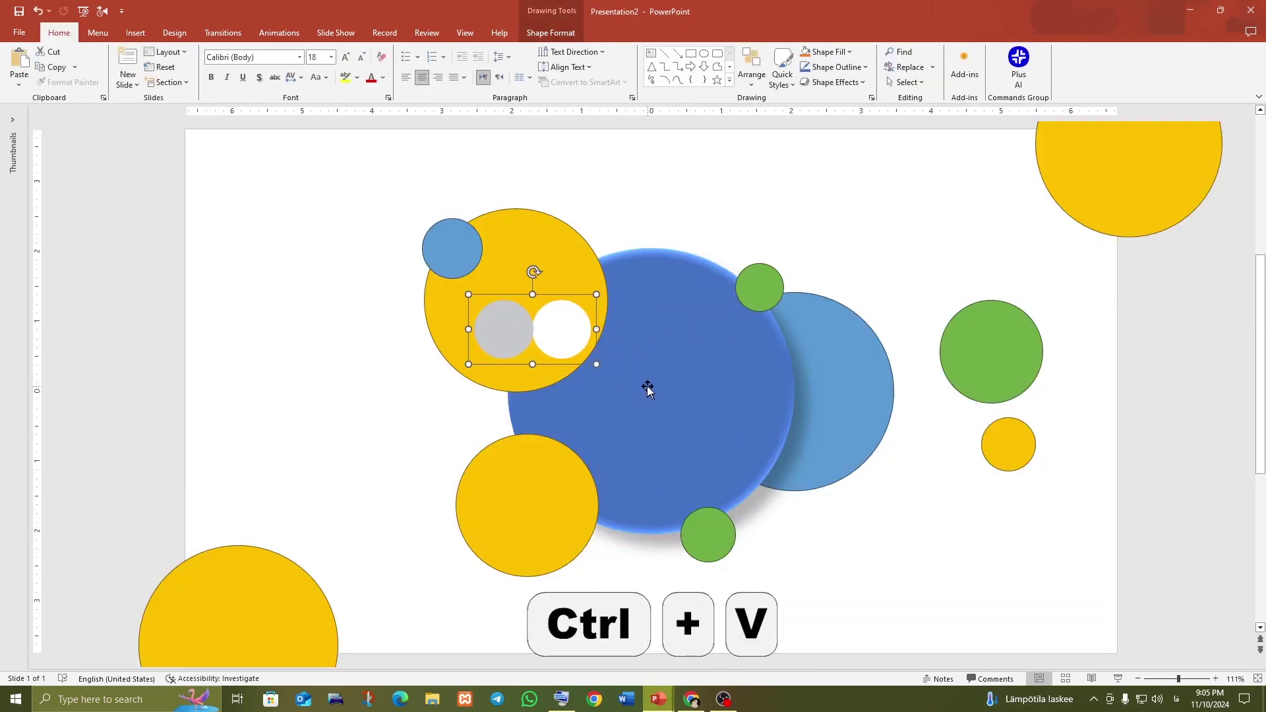
click(670, 375)
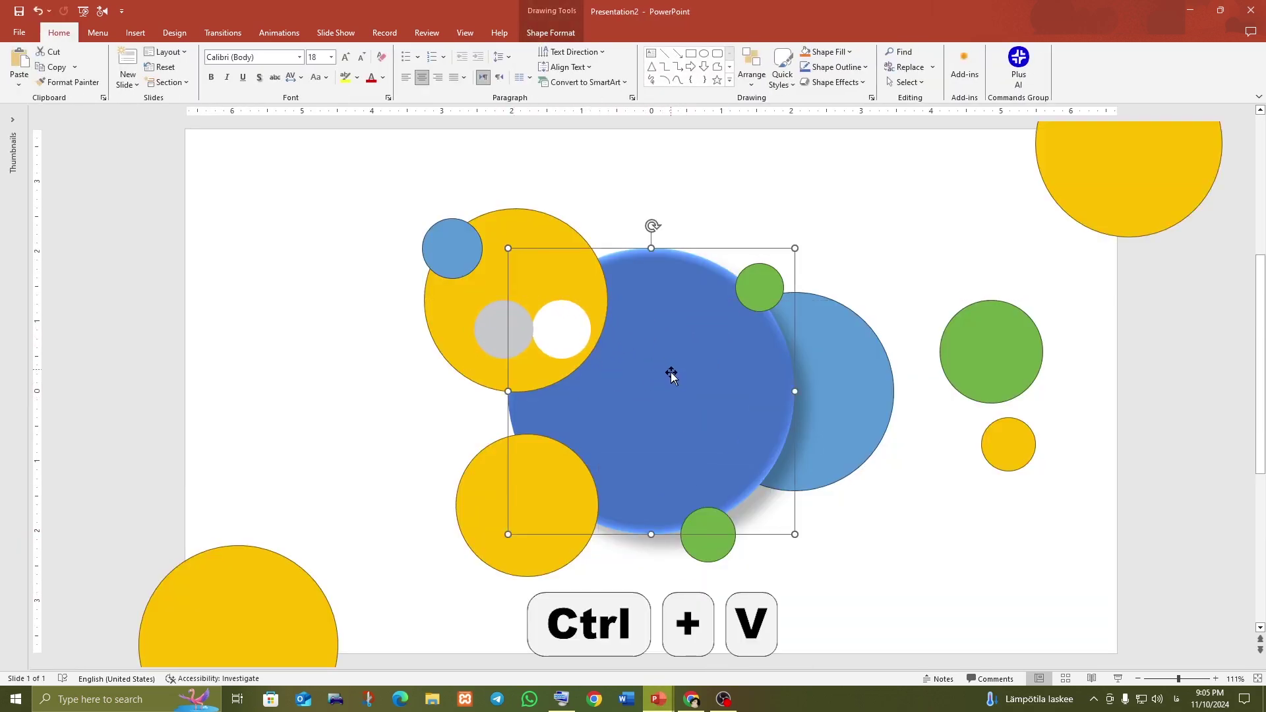
click(550, 33)
- Give the central circle a preset gradient fill and remove its middle stop
click(531, 99)
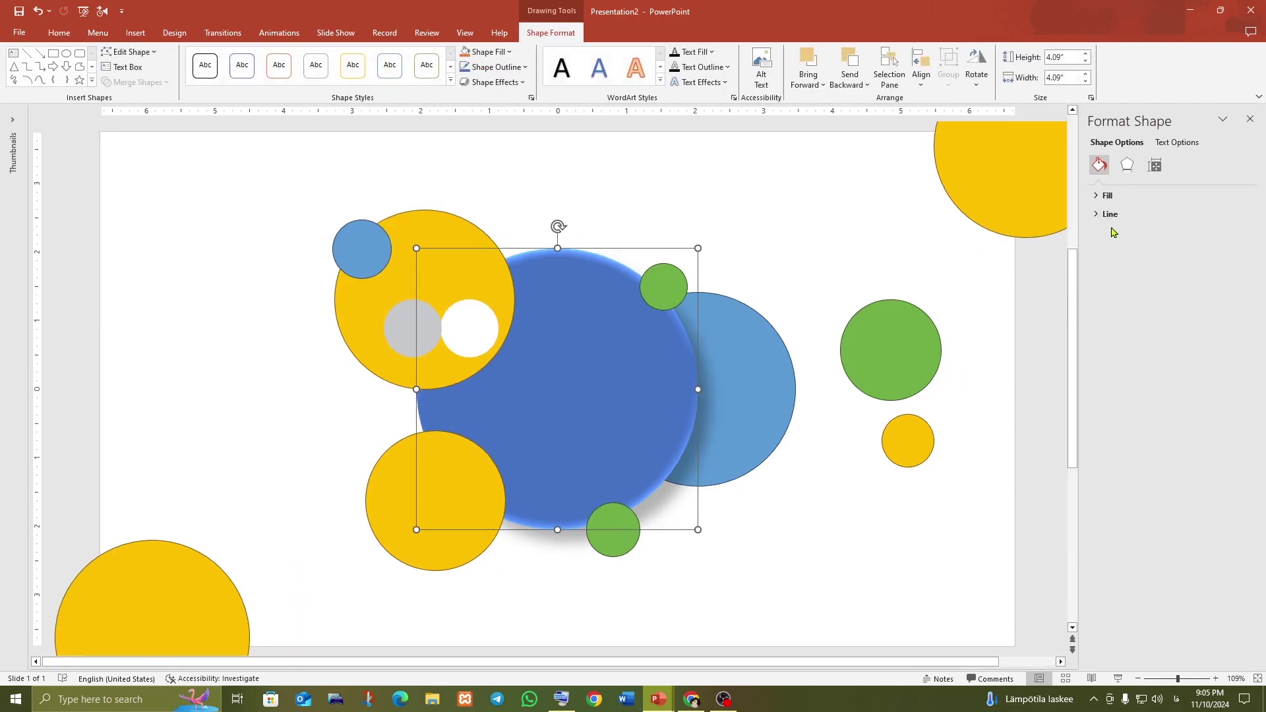
click(1105, 196)
click(1108, 245)
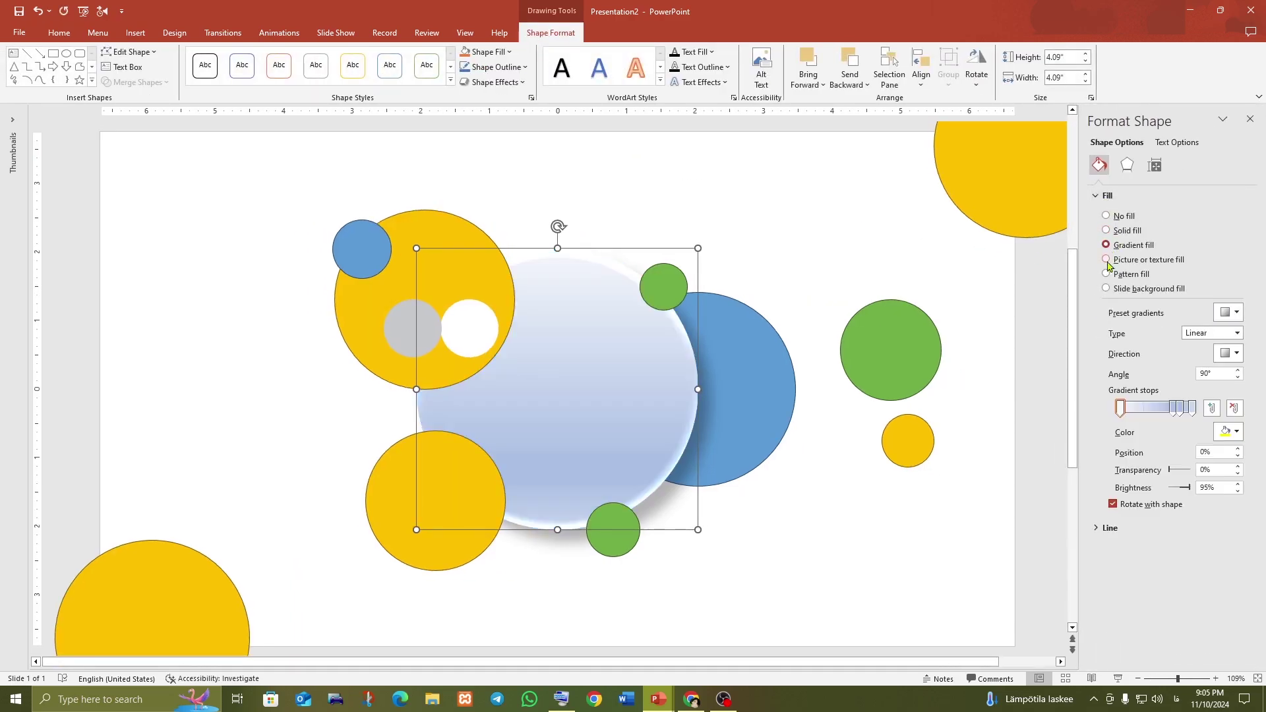
click(1239, 313)
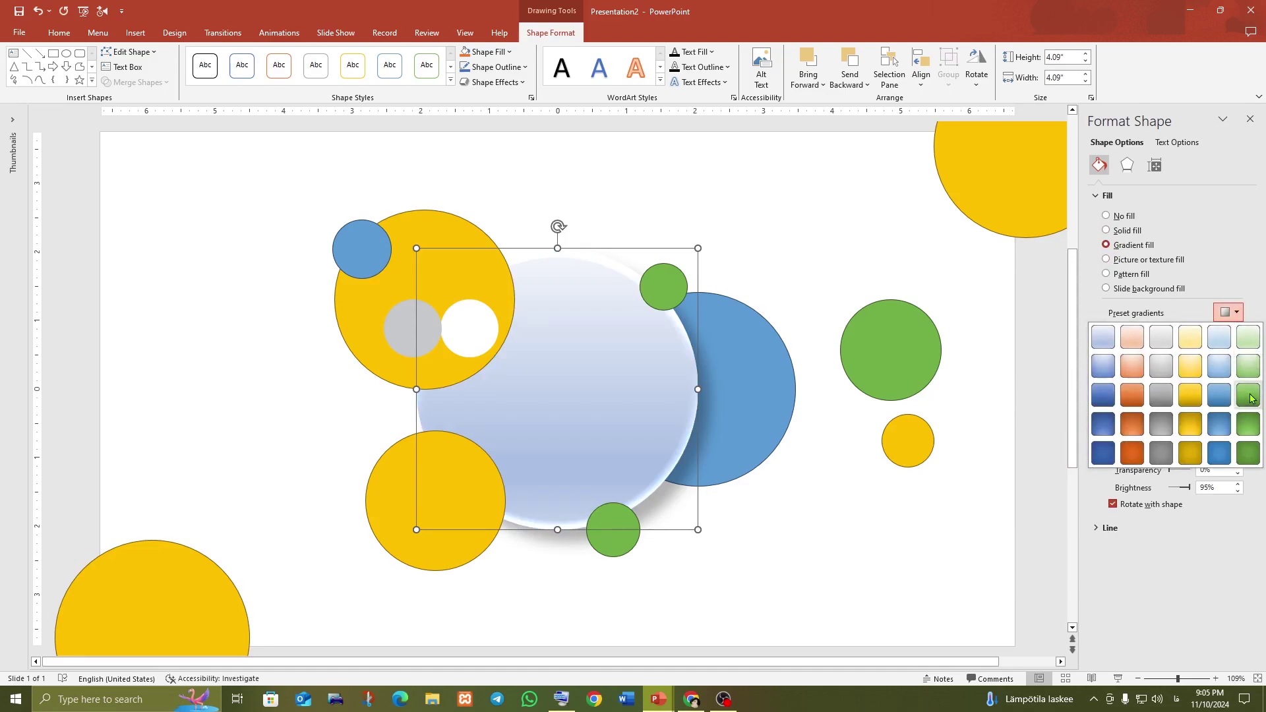
click(1248, 395)
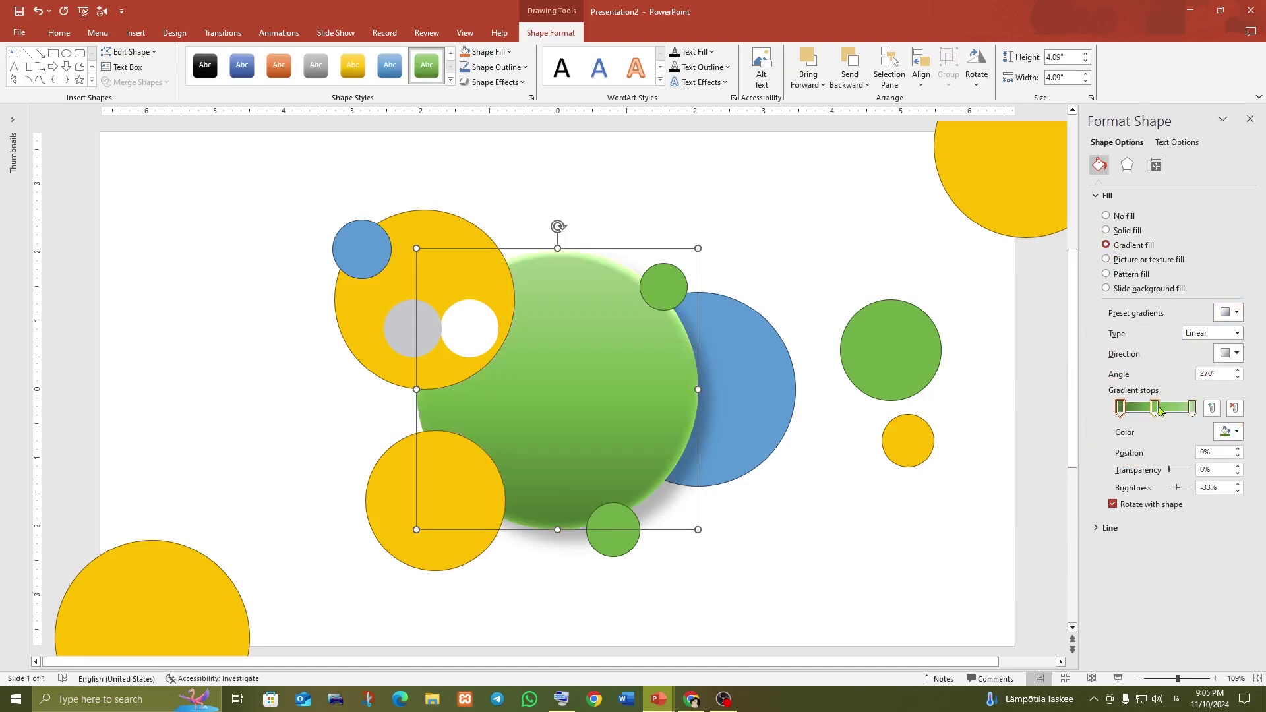
click(1154, 408)
click(1235, 409)
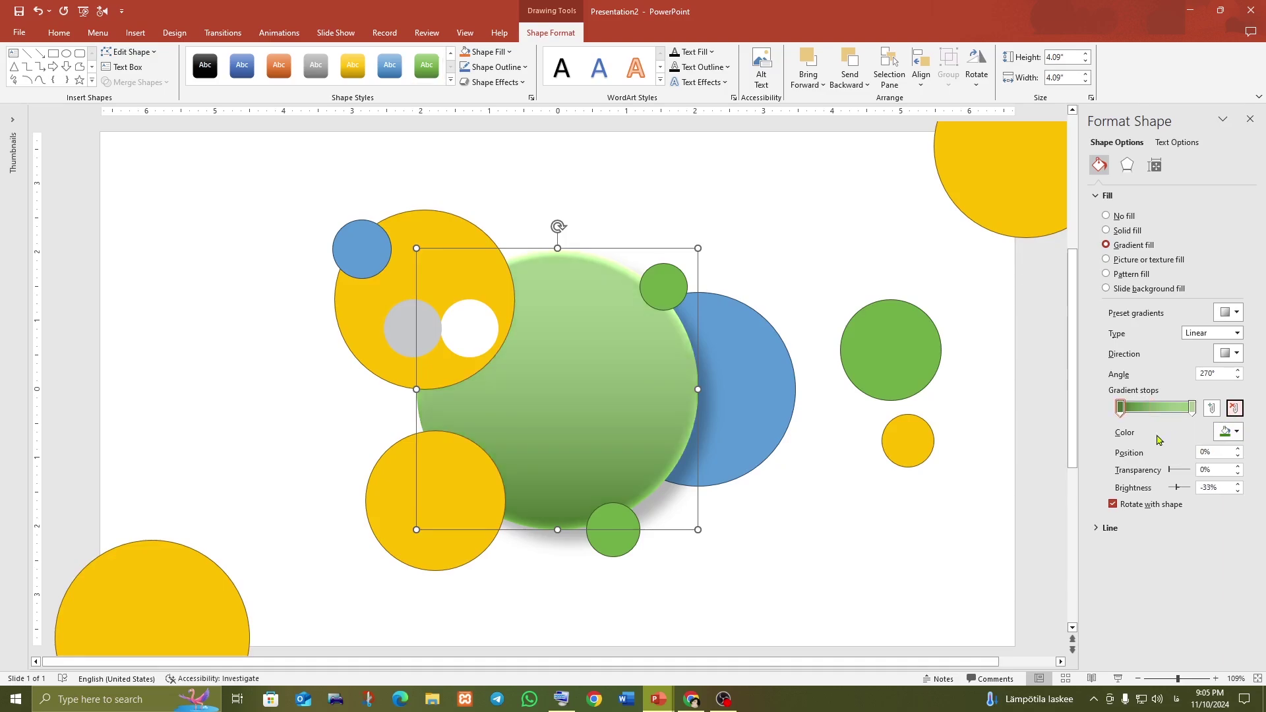
- Set the gradient stops to a sampled grey and white with the Eyedropper
click(1121, 409)
click(1228, 432)
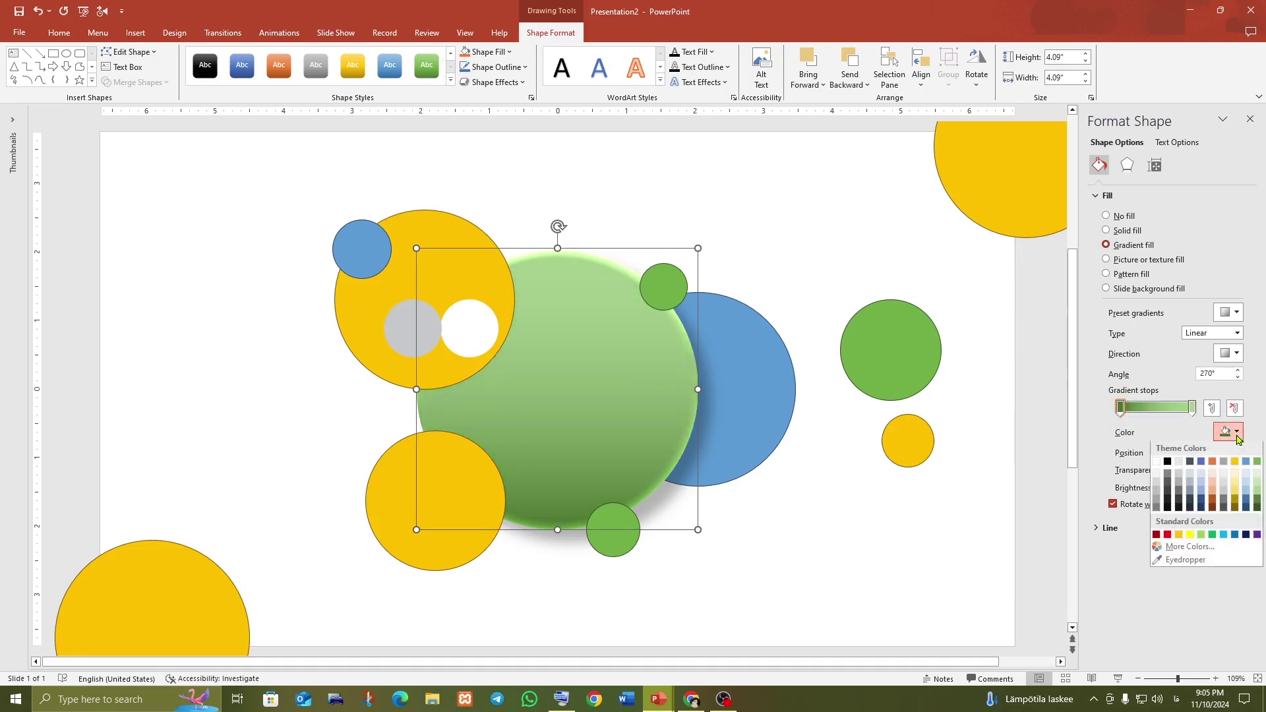
click(1166, 561)
click(401, 332)
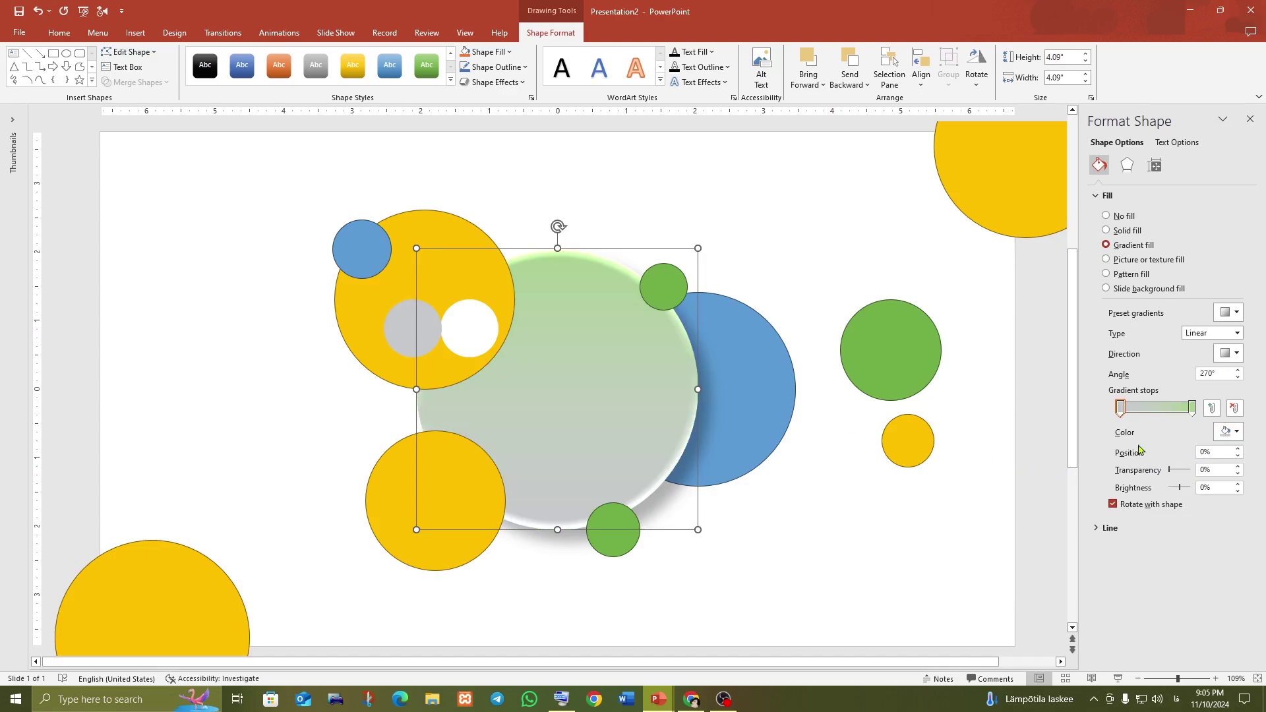
click(1192, 408)
click(1235, 435)
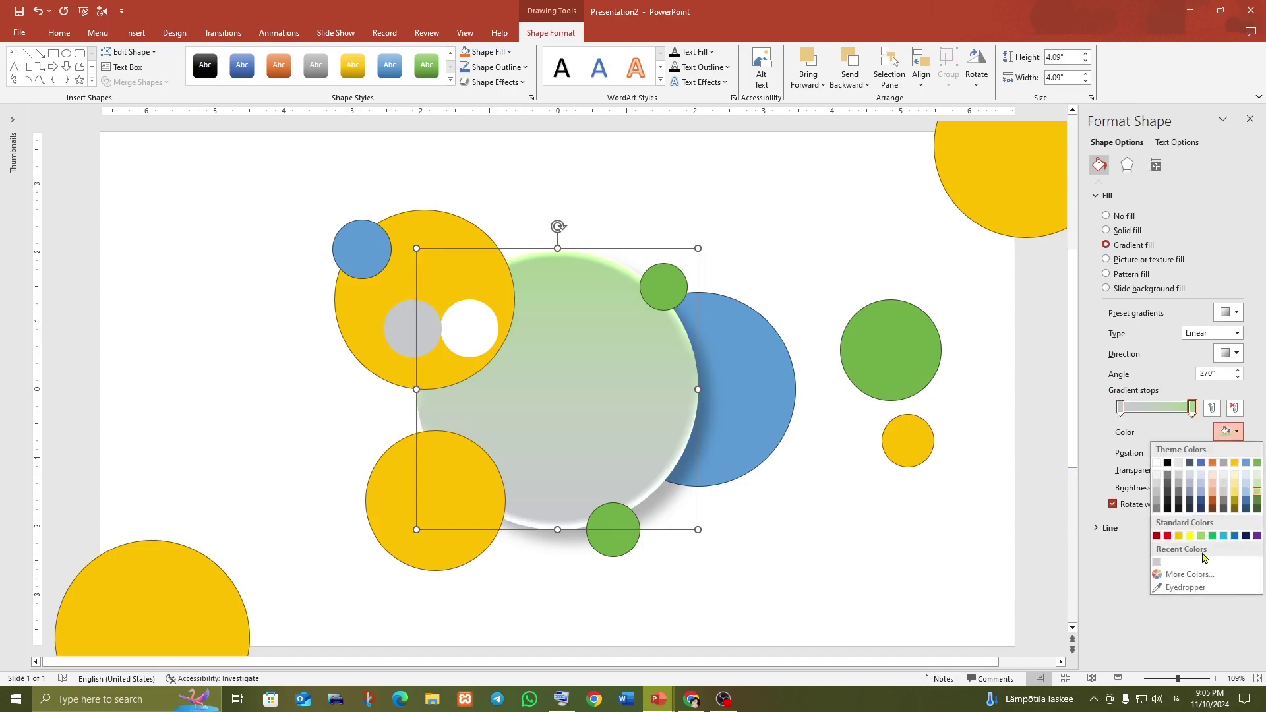
click(1175, 588)
click(485, 328)
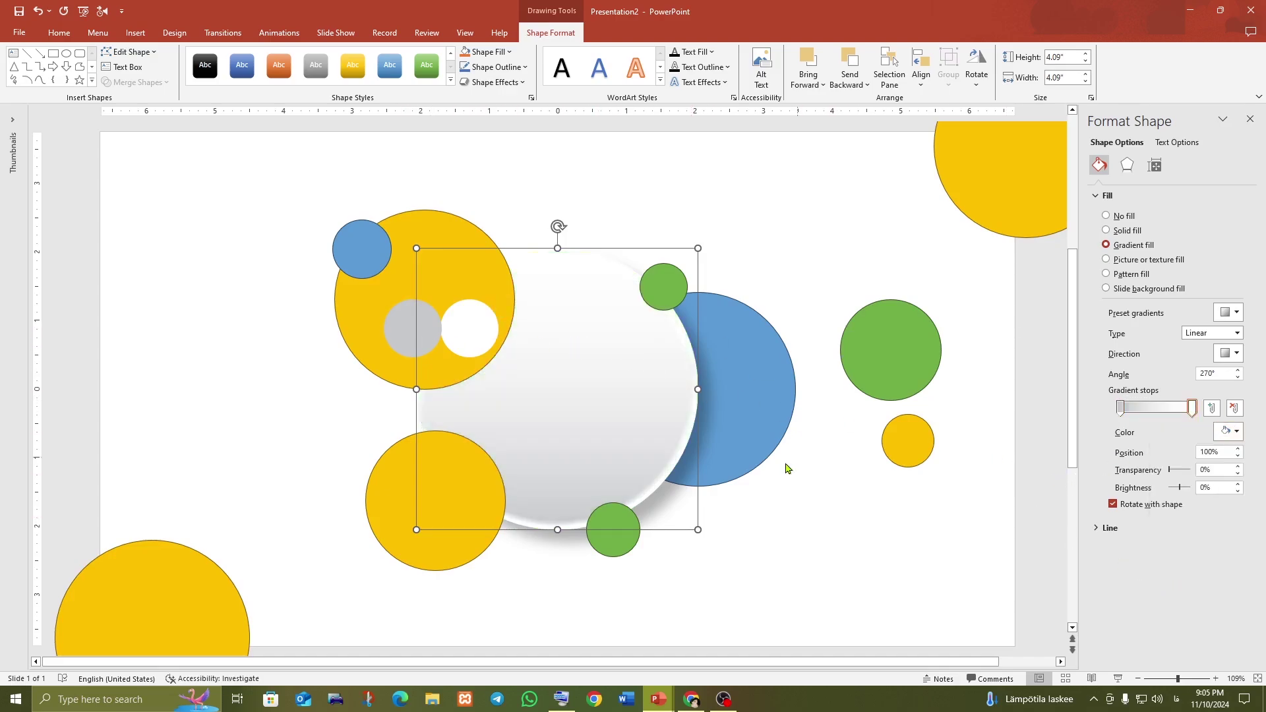
- Angle the gradient diagonally at 45° and move the first stop to 11%
click(1235, 356)
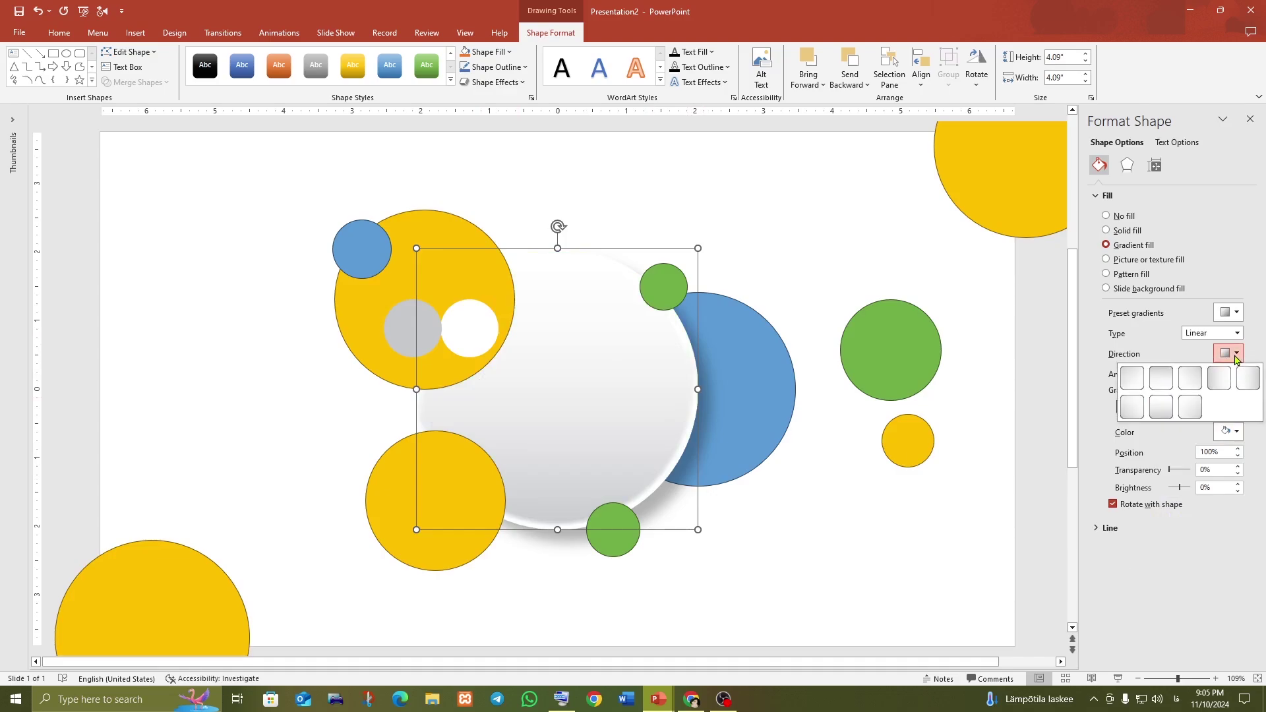
click(1132, 380)
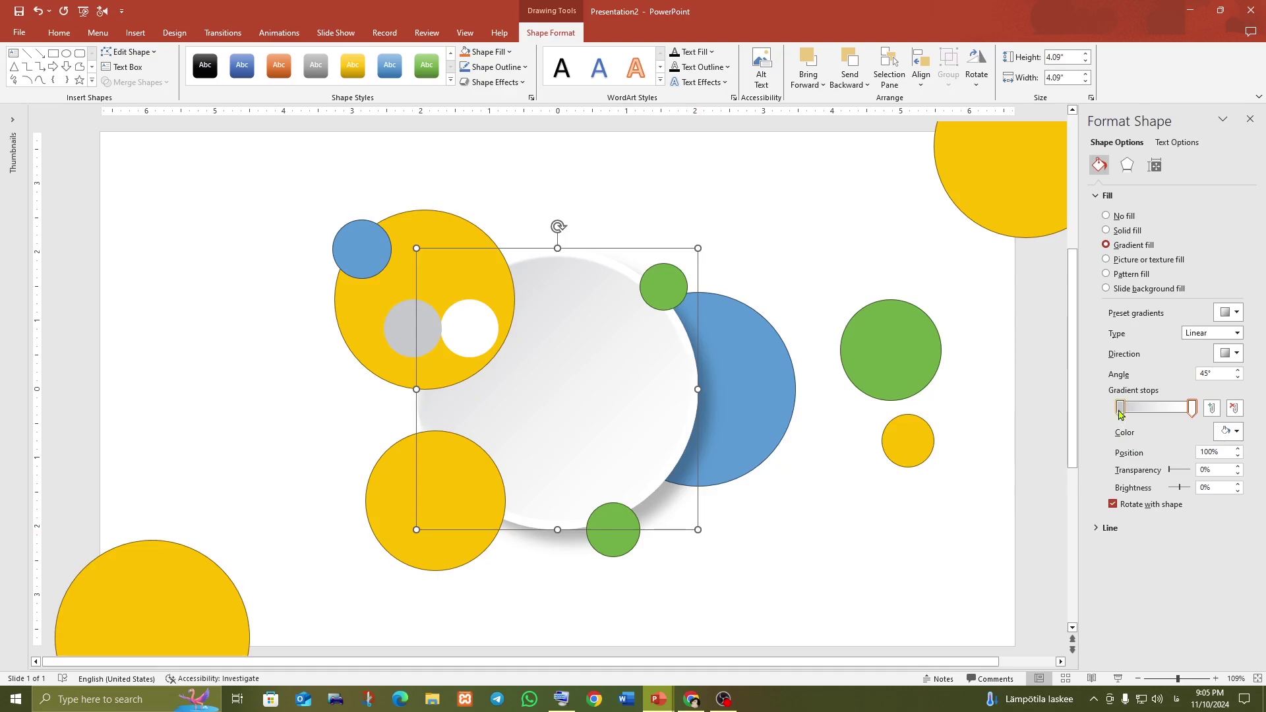
drag(1119, 411, 1128, 412)
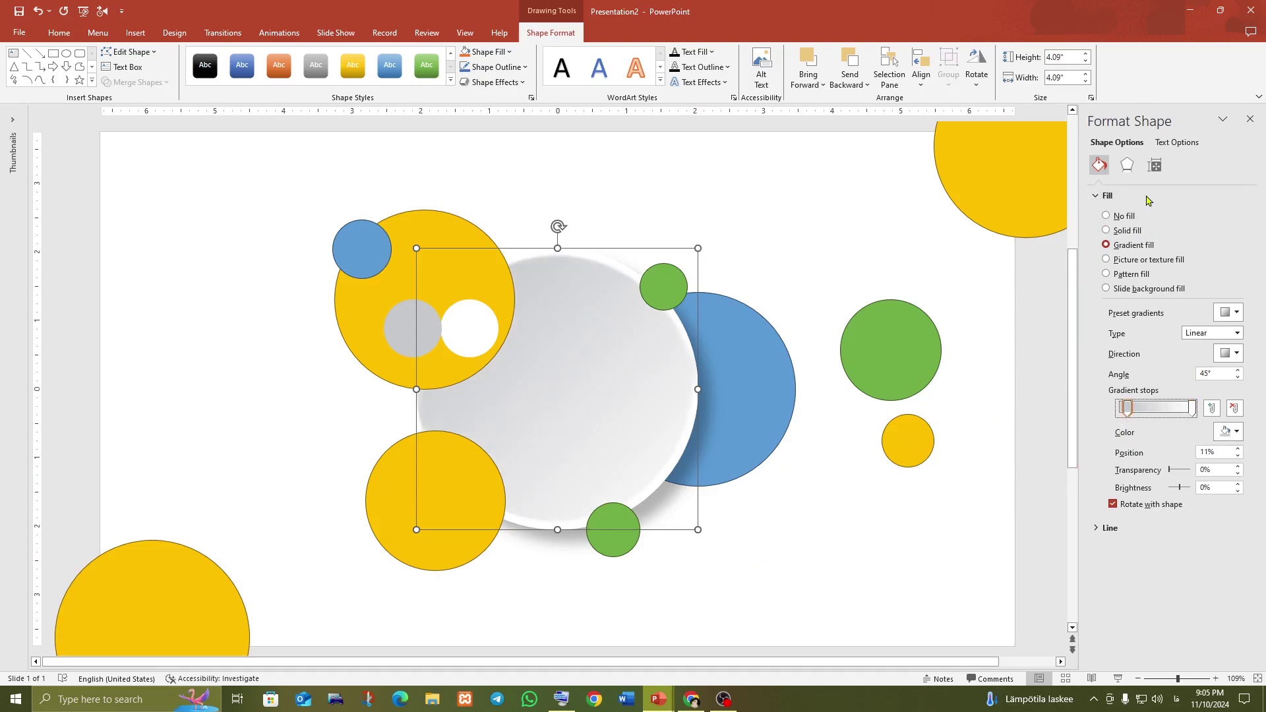
click(1129, 167)
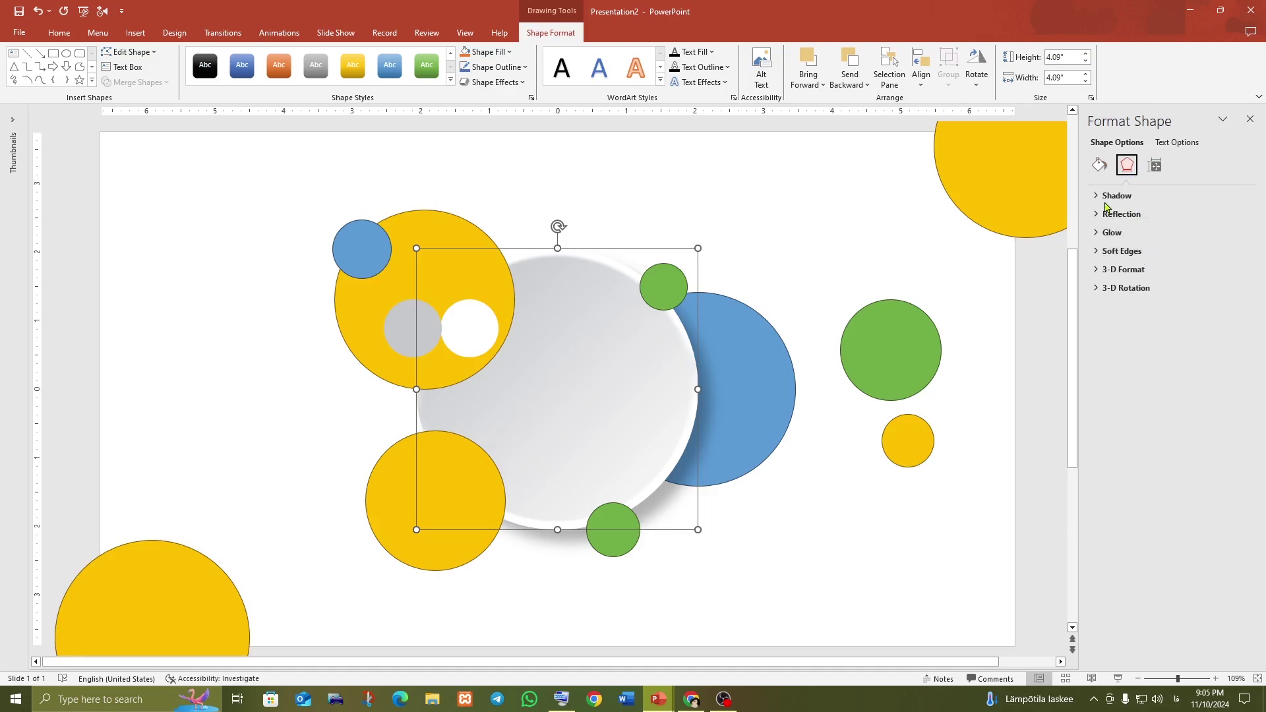
- Give the central circle a 53 pt wide top bevel with raised height, then close the pane
click(1116, 271)
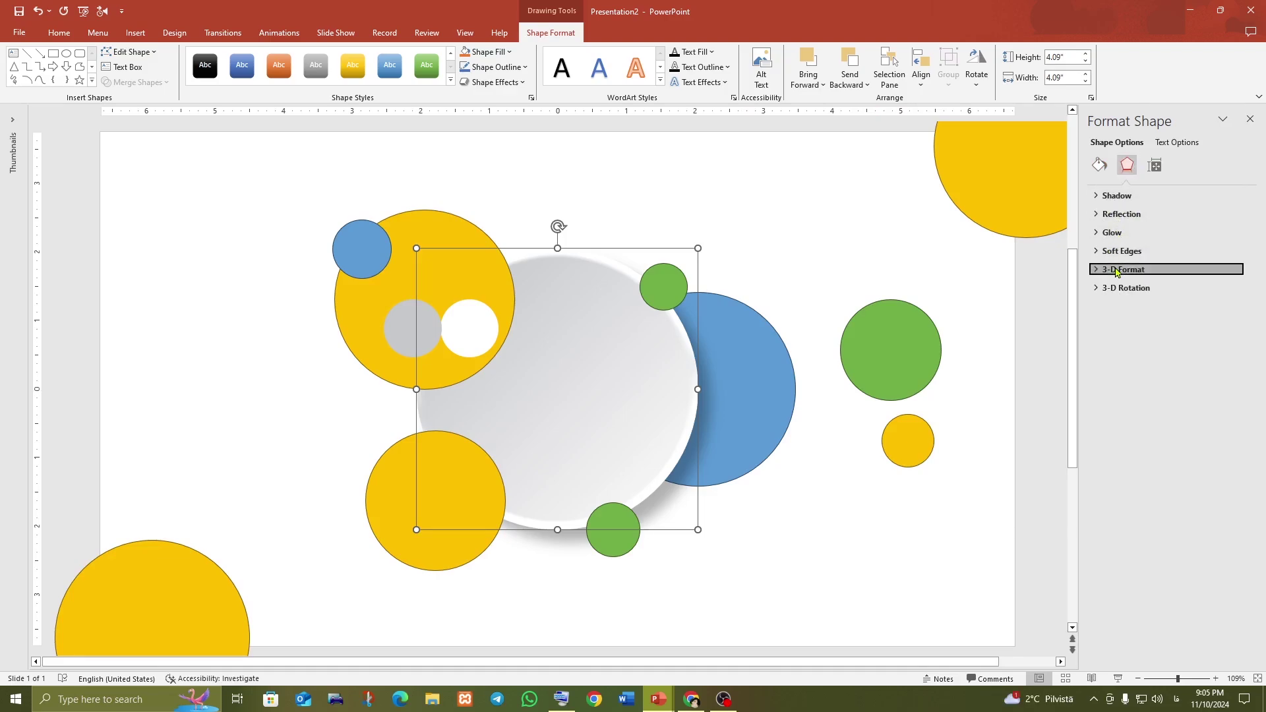
click(1238, 297)
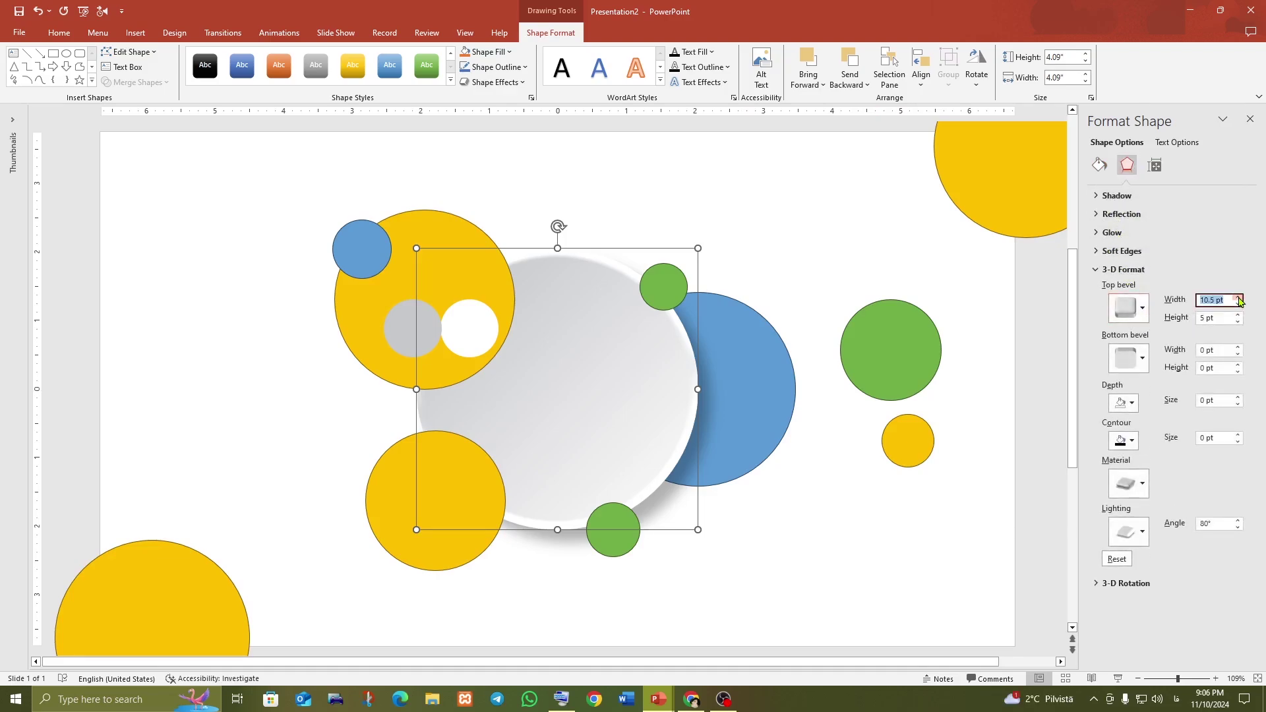
click(1238, 298)
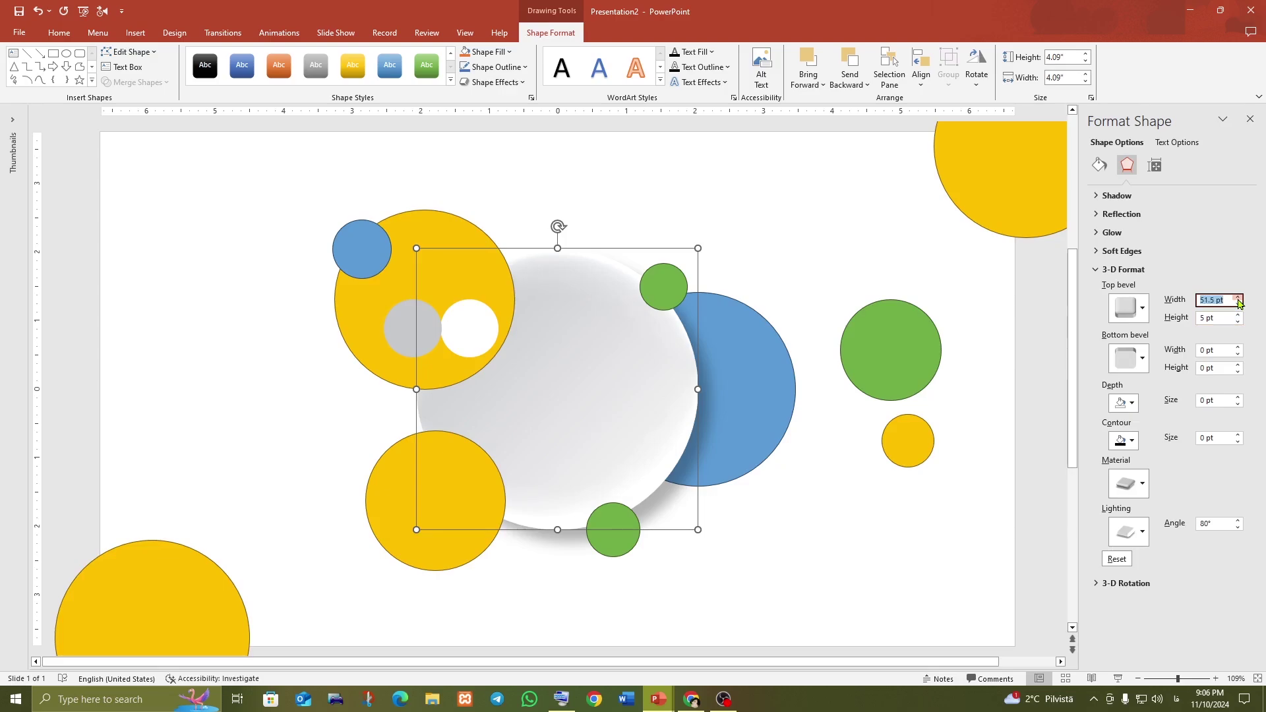
click(1238, 315)
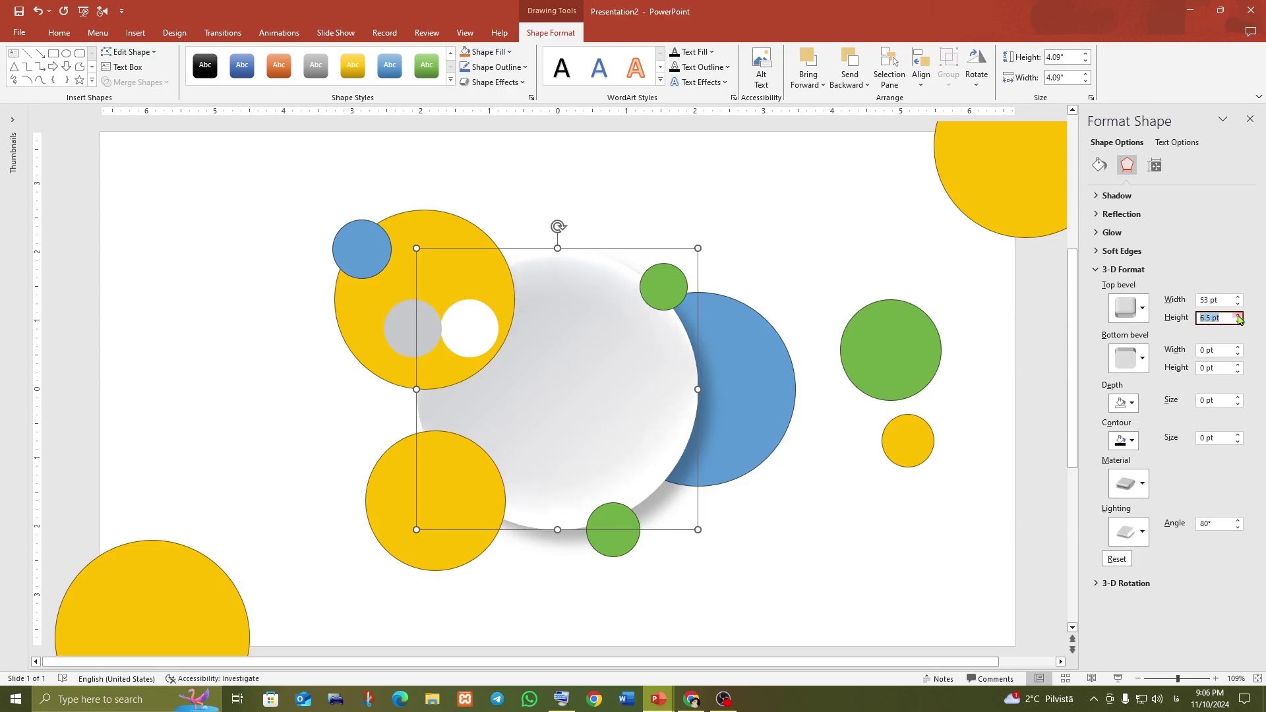
click(1238, 315)
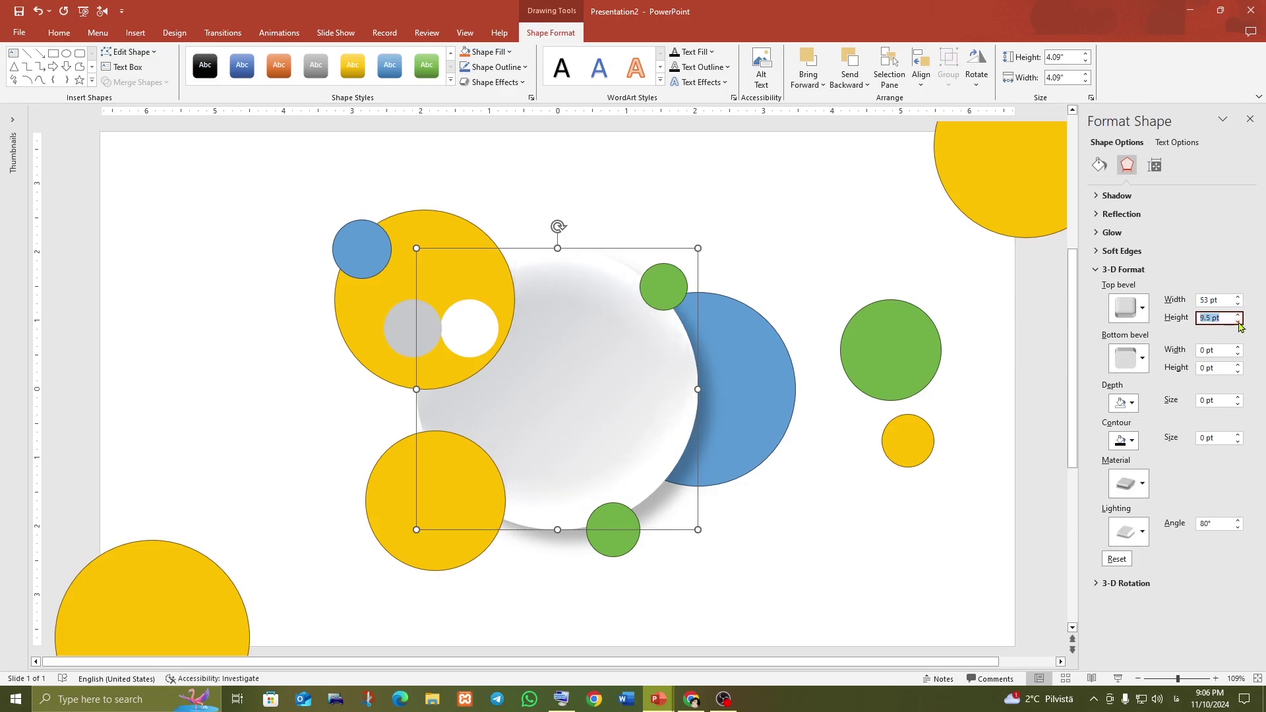
click(1250, 119)
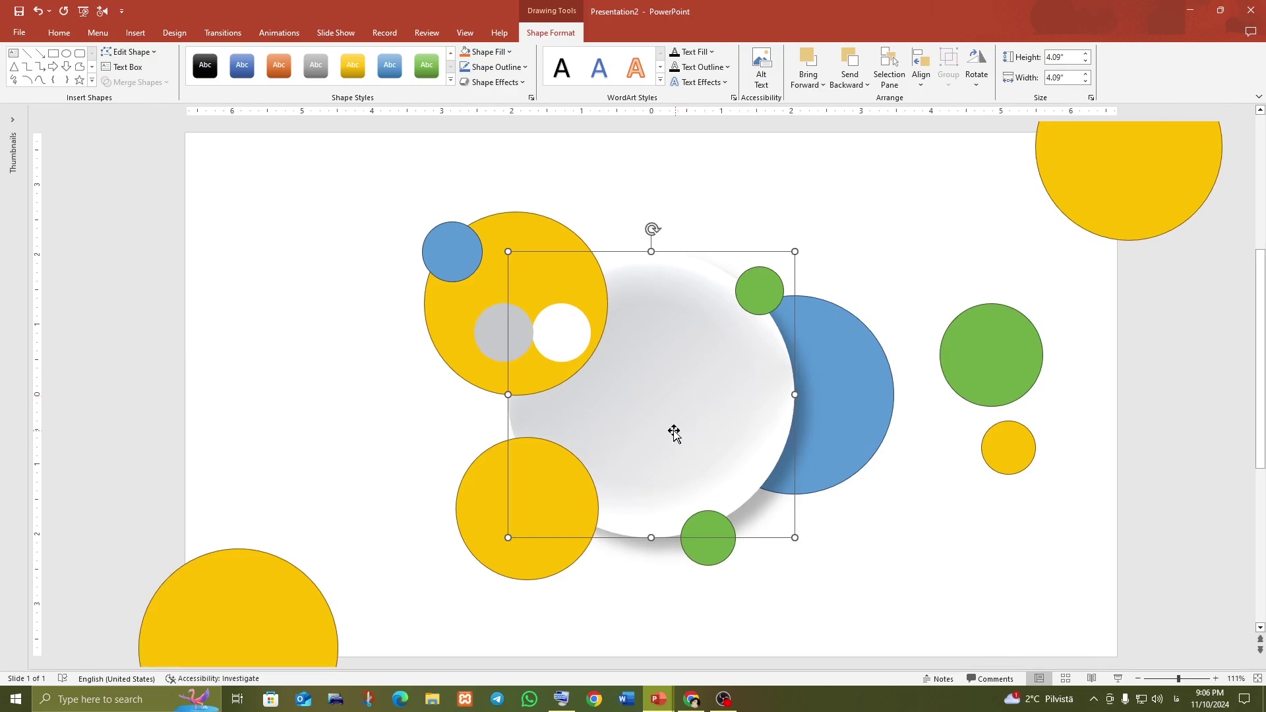
click(58, 32)
- Format-paint the white 3-D style onto the small blue, three left yellow and bottom green circles
click(69, 82)
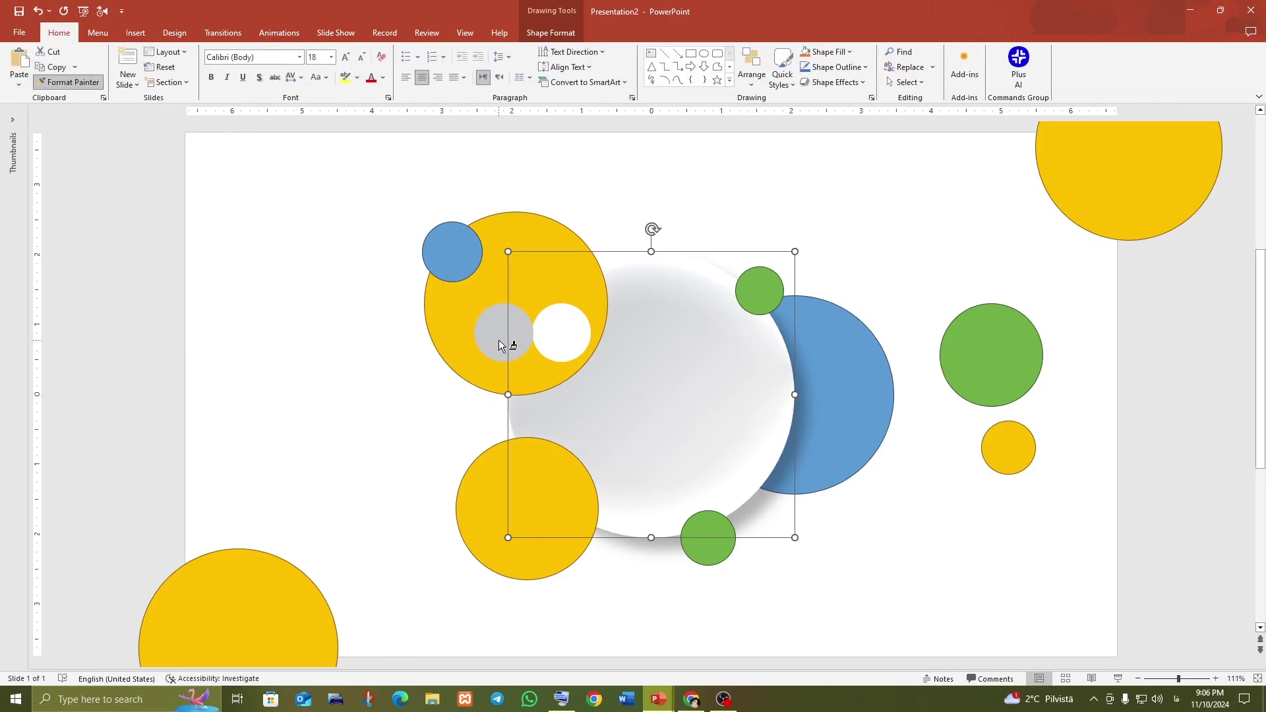
click(452, 261)
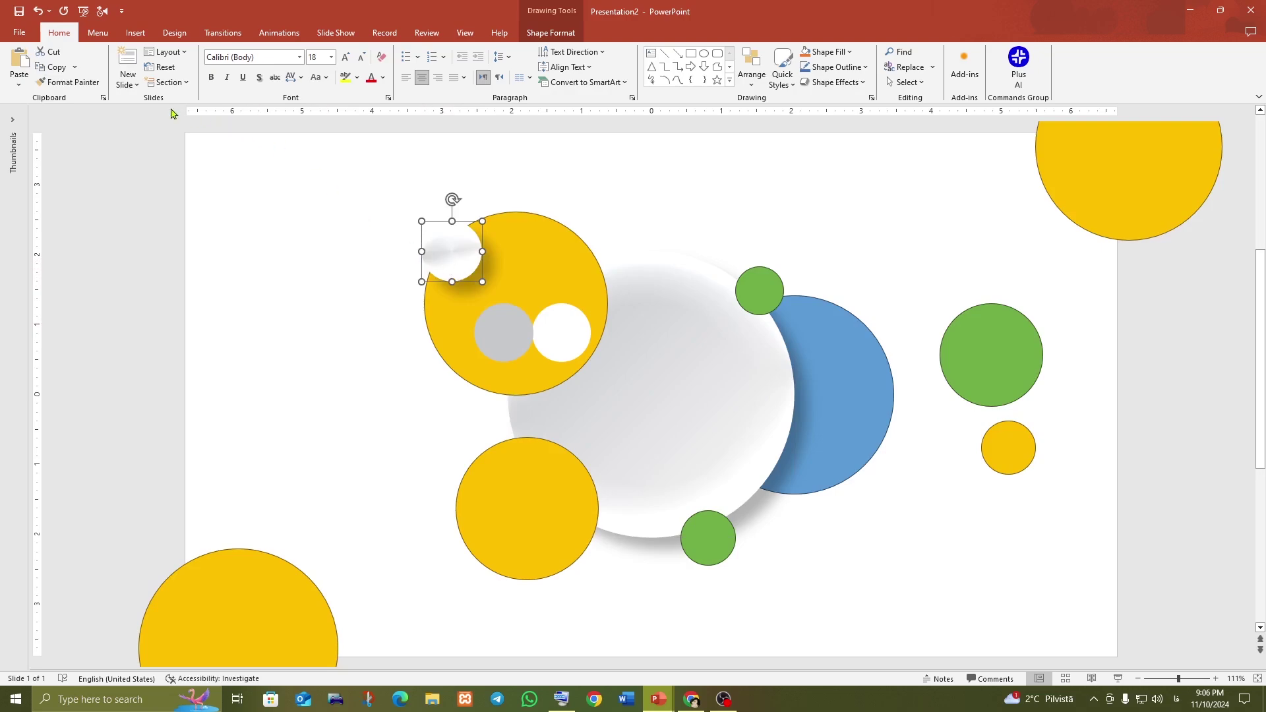
click(72, 82)
click(447, 316)
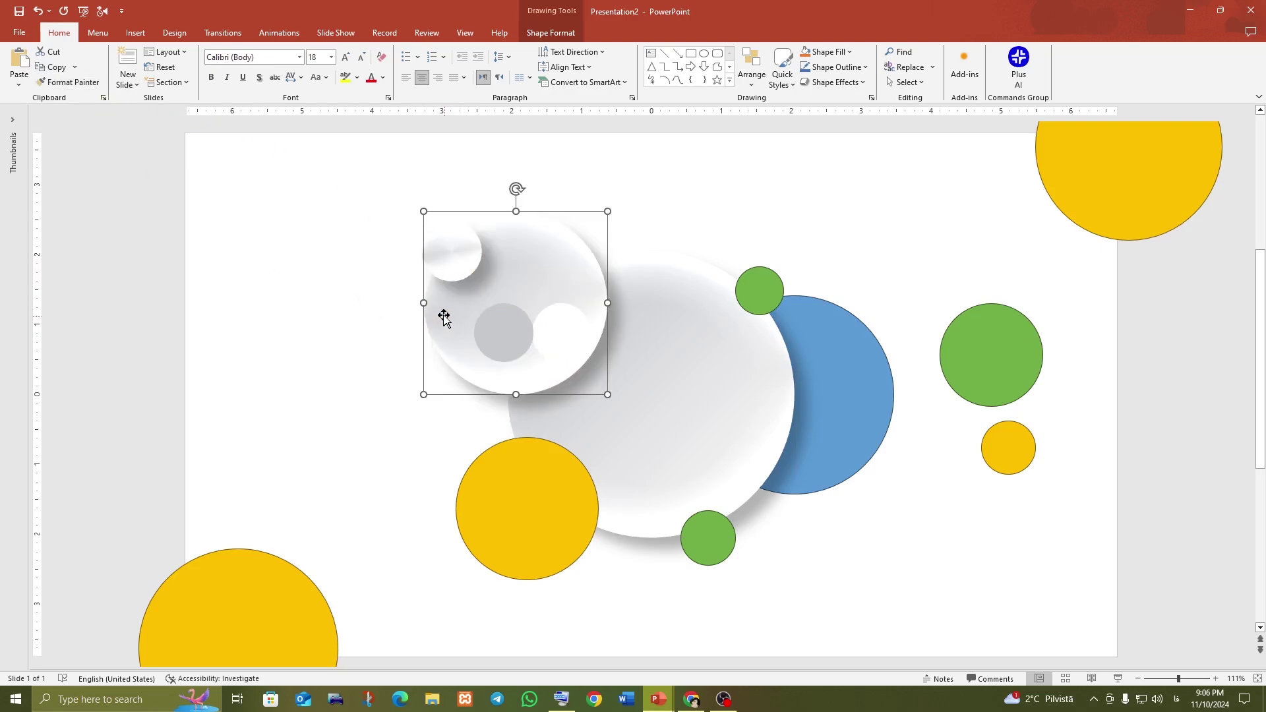
click(97, 84)
click(514, 524)
click(76, 85)
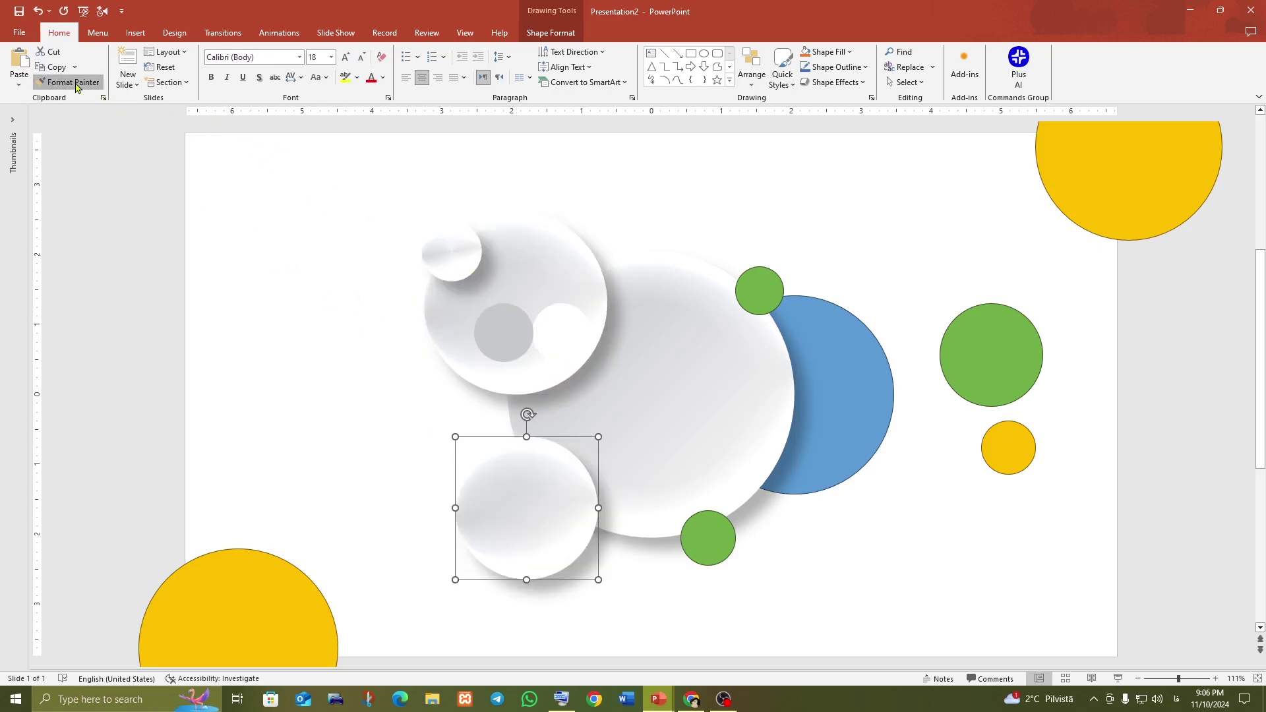
click(267, 625)
click(73, 82)
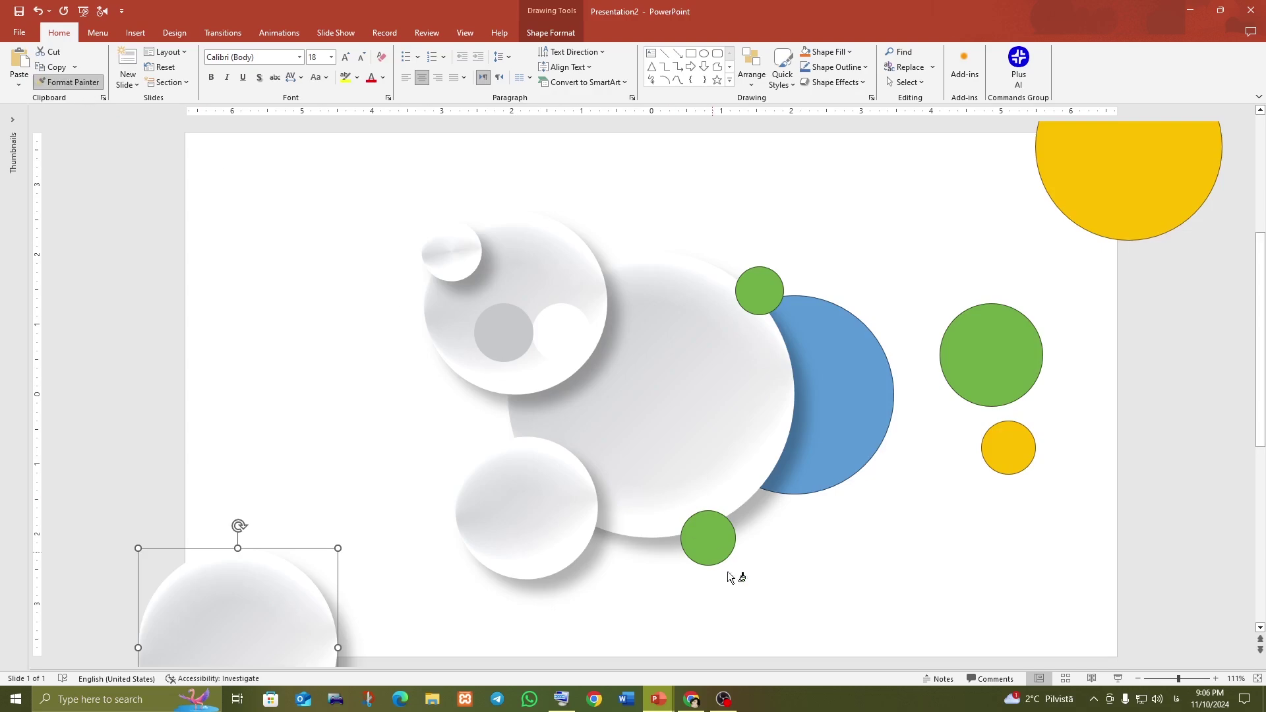
click(711, 551)
- Format-paint the same style onto the top green, blue, right green and right yellow circles
click(73, 82)
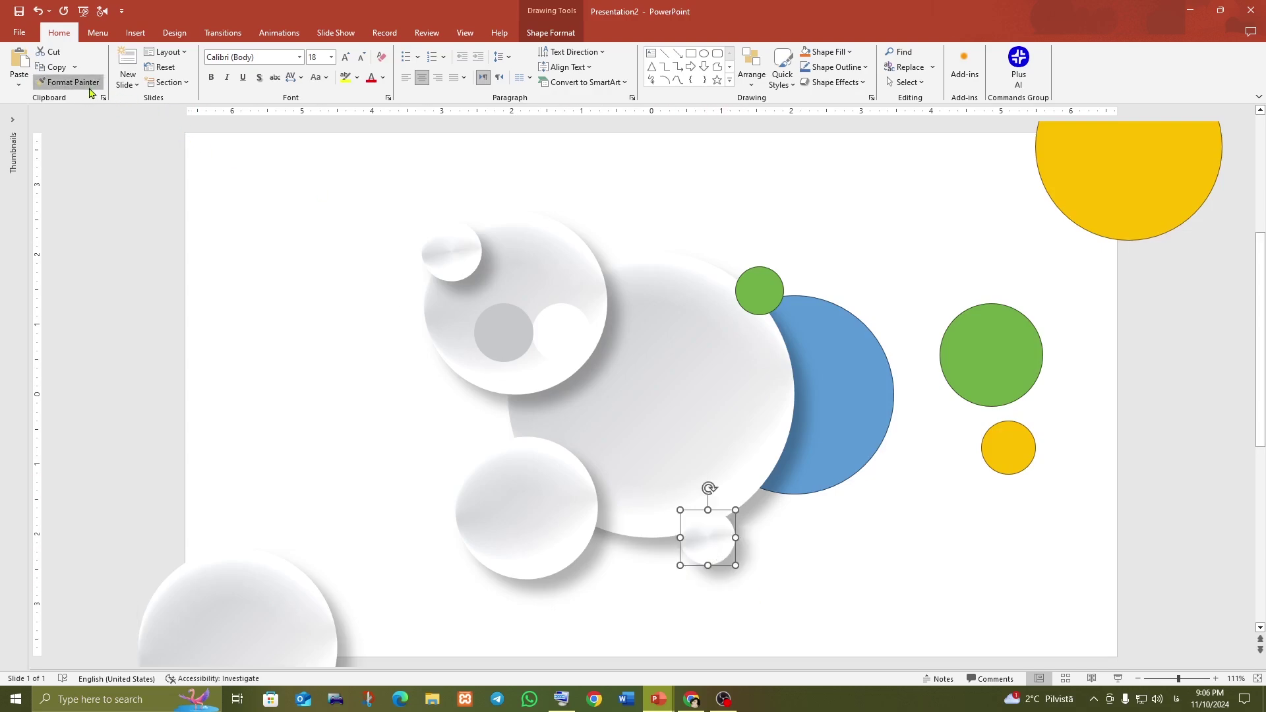
click(753, 287)
click(73, 82)
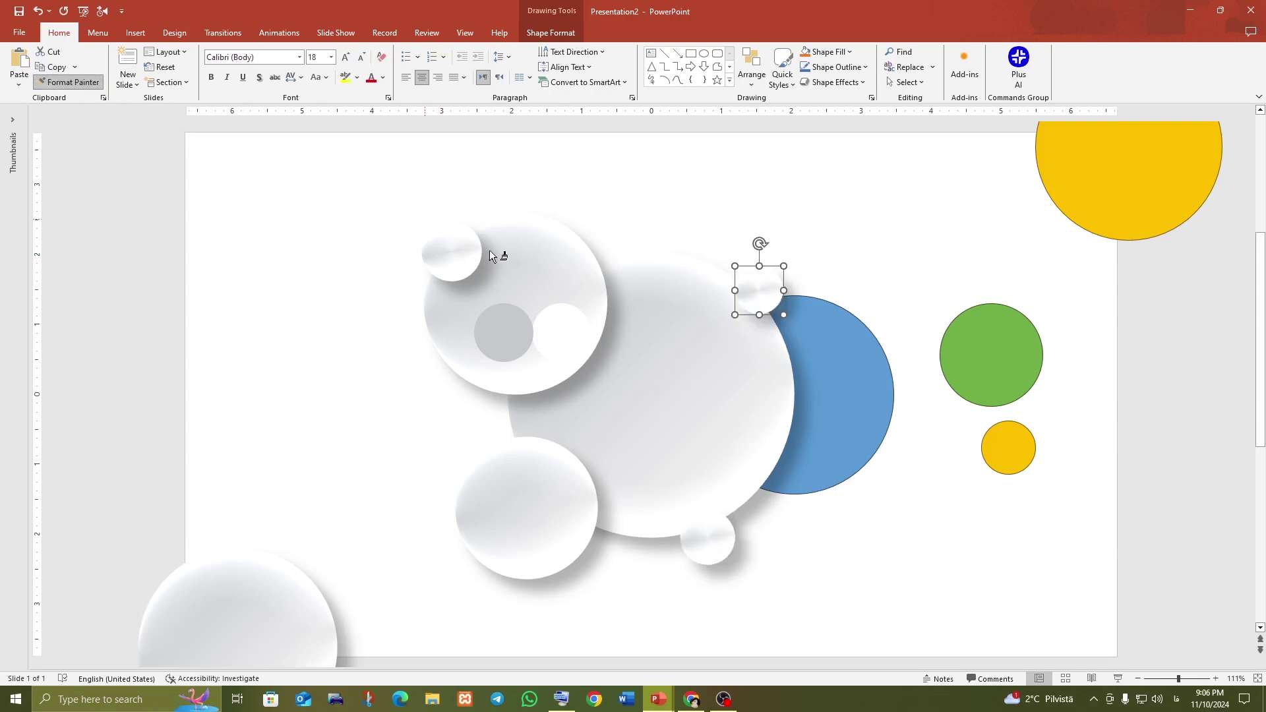
click(832, 385)
click(83, 89)
click(969, 347)
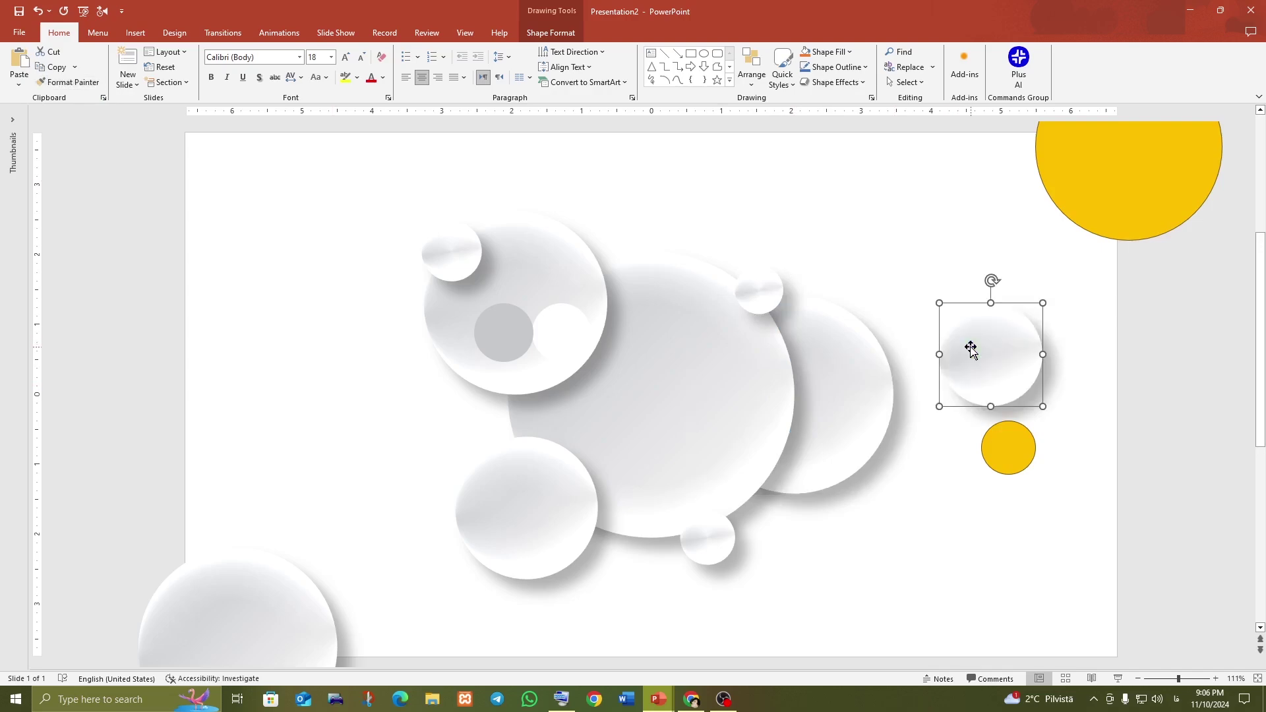
click(90, 87)
click(1055, 188)
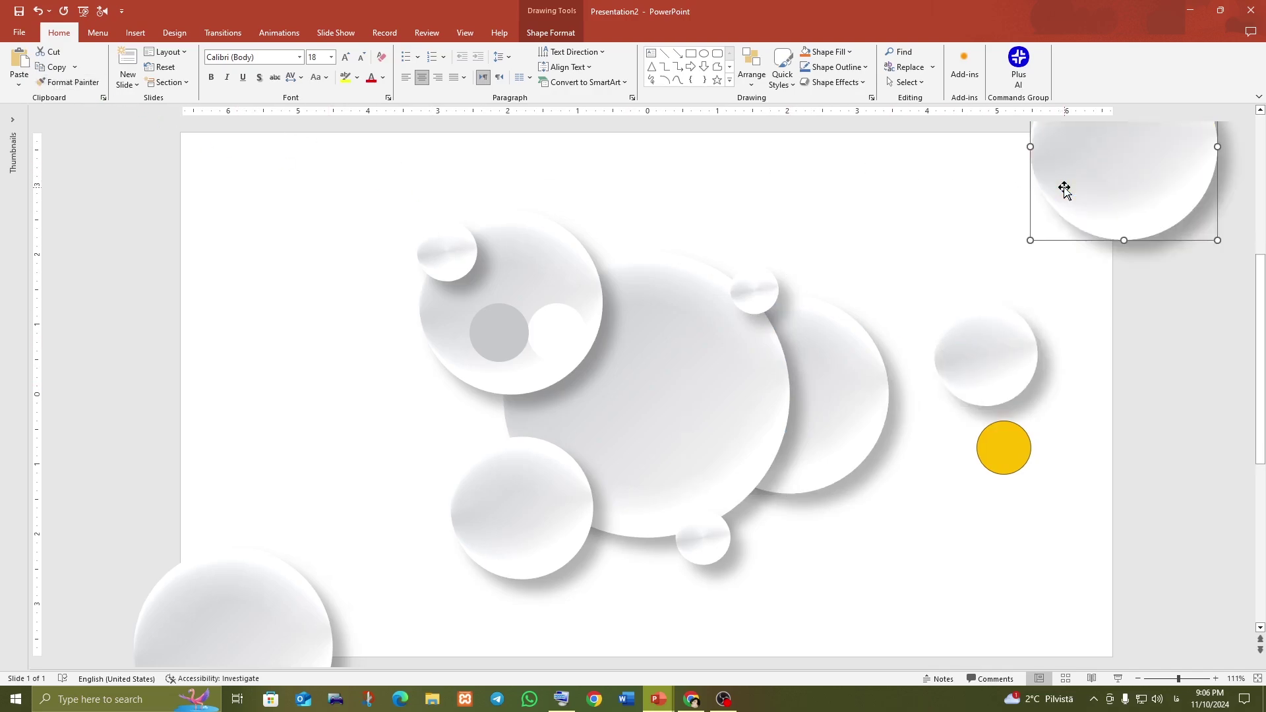
click(69, 82)
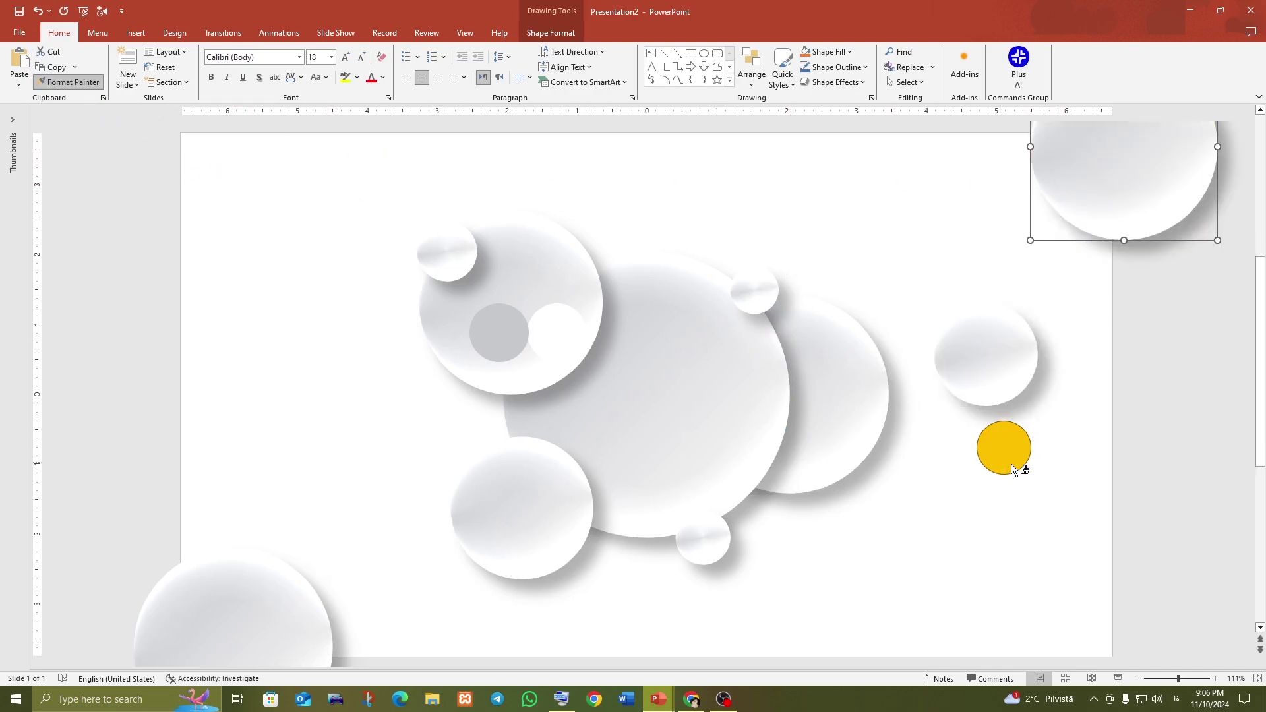
click(999, 441)
click(495, 335)
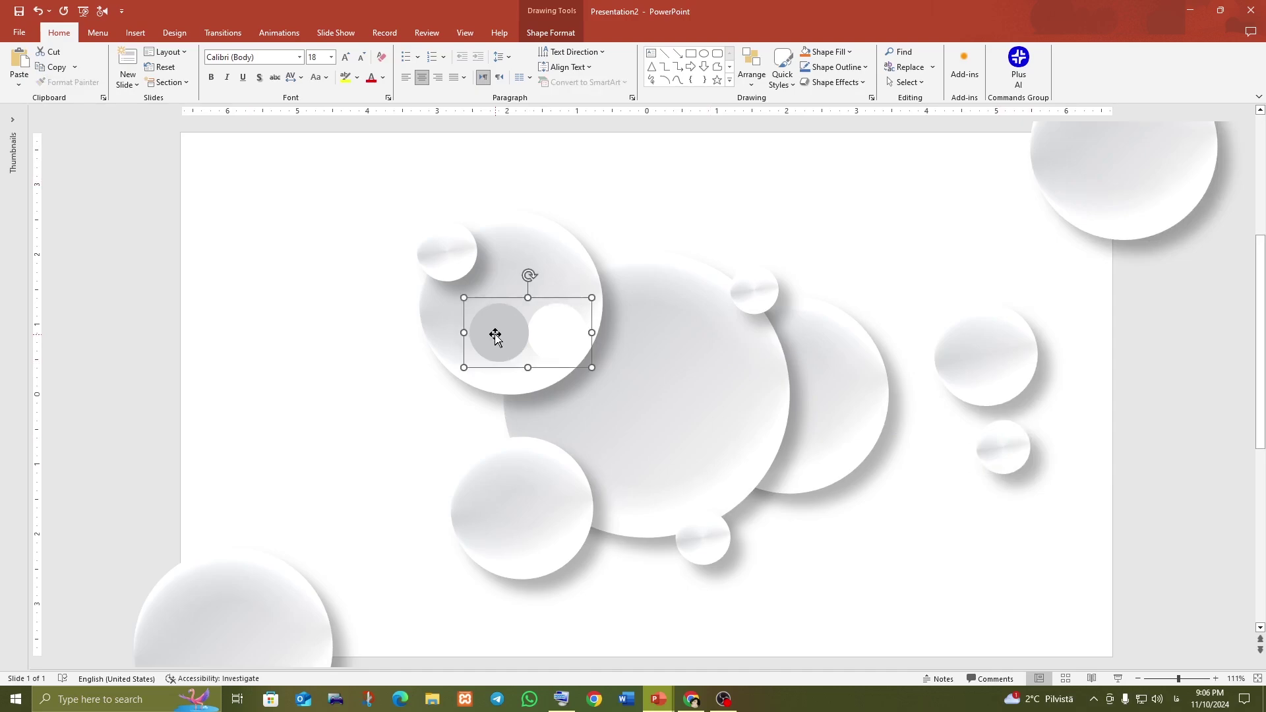
- Delete the grey-and-white circle pair and set the slide background to light grey
key(Delete)
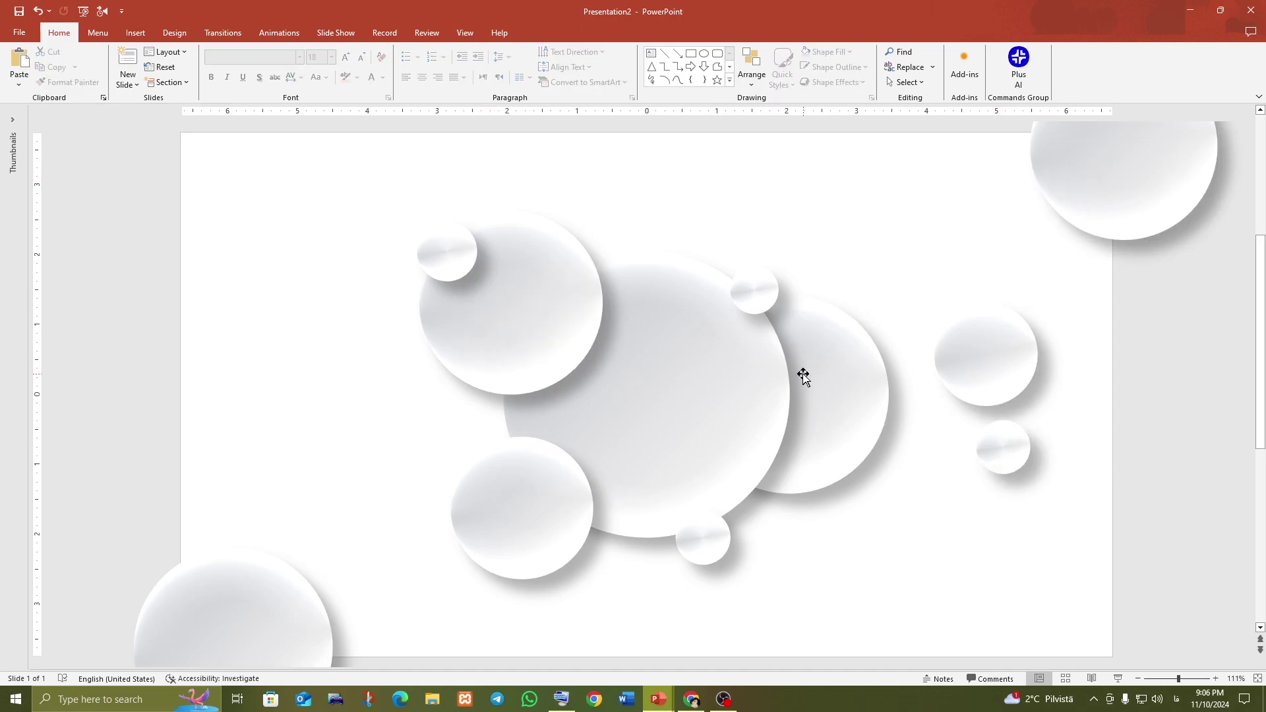
right_click(647, 193)
click(729, 328)
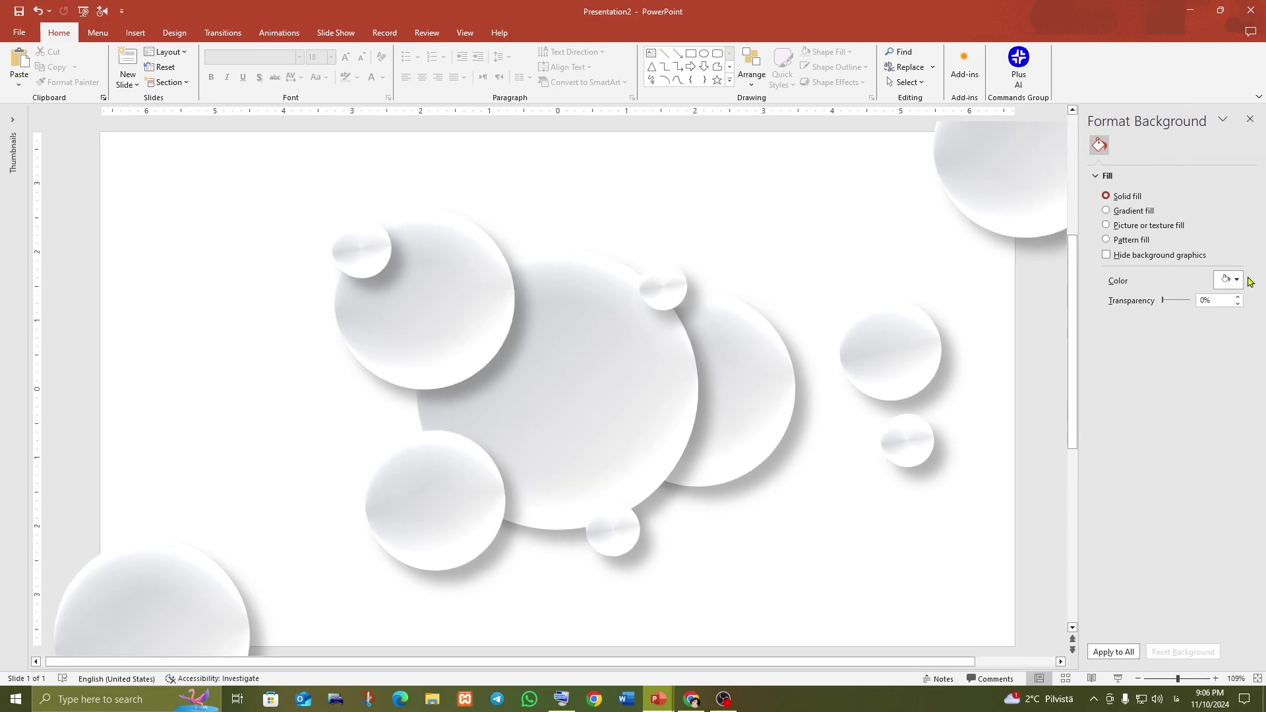
click(1230, 279)
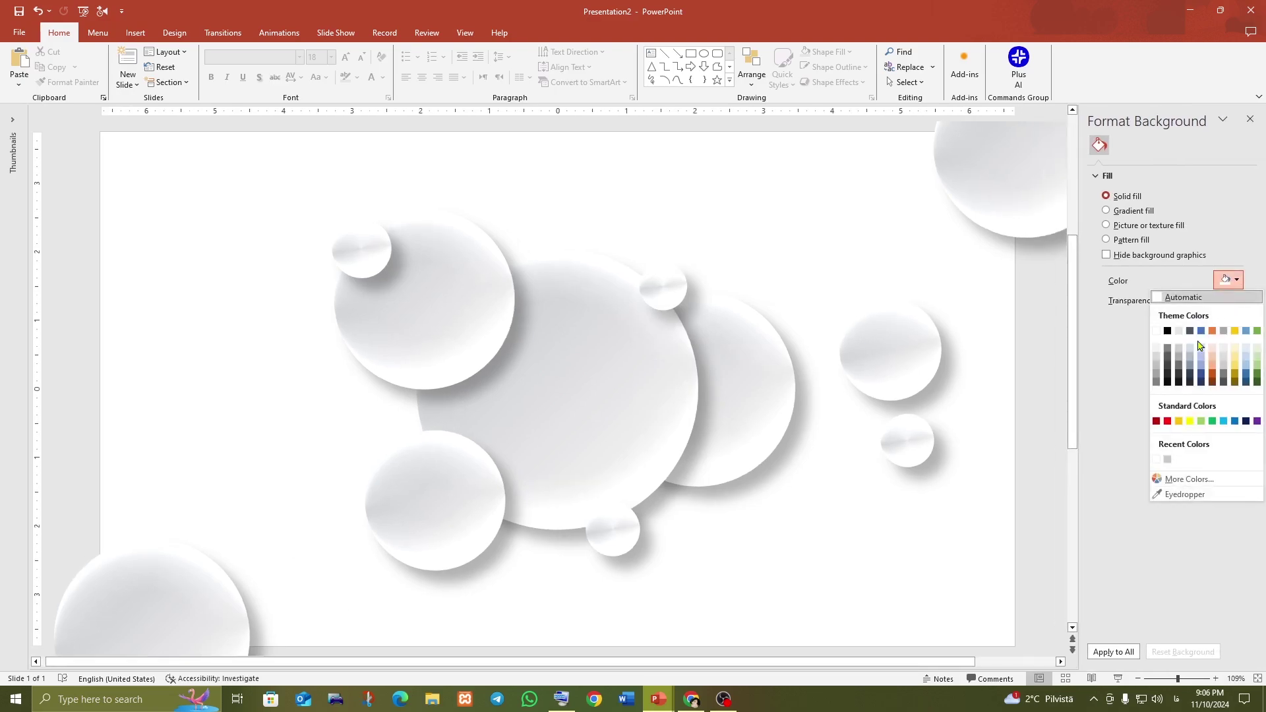
click(1157, 358)
click(1250, 118)
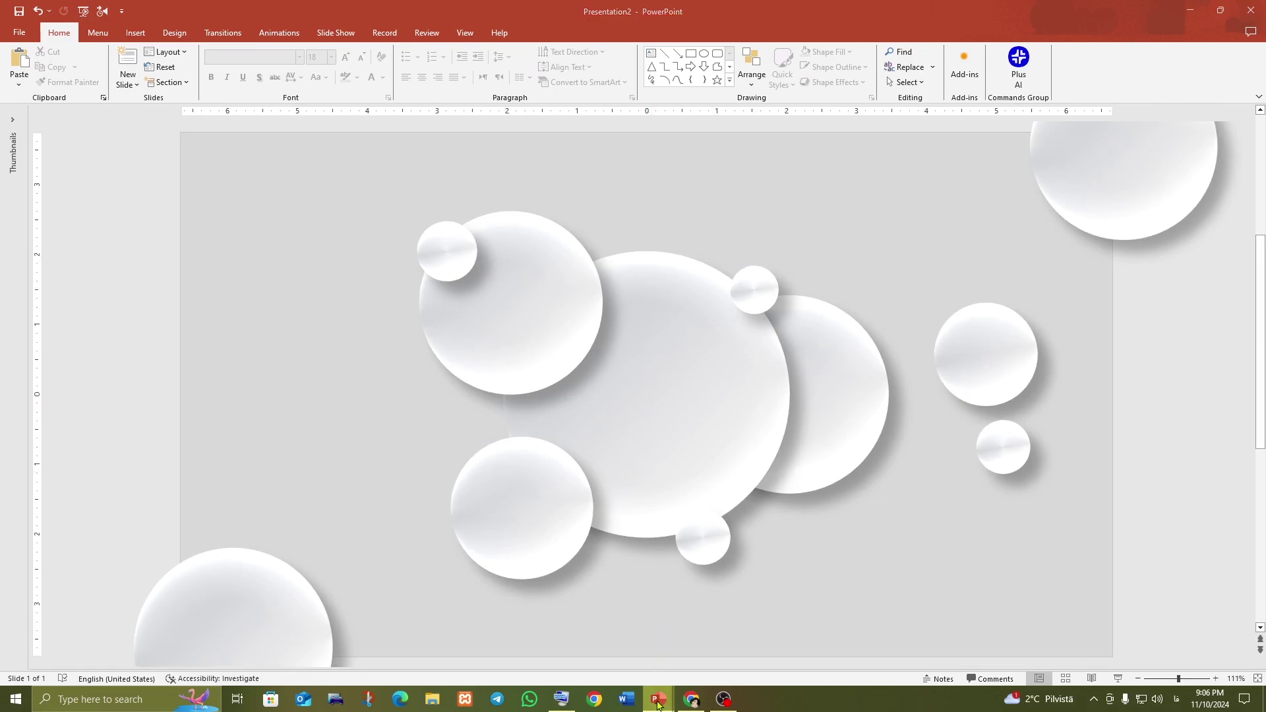
- In ghatreh-1, copy the PowerPoint logo, the DESIGN text and the 3D MOTION GRAPHICS subtitle
mouse_move(658, 699)
click(646, 636)
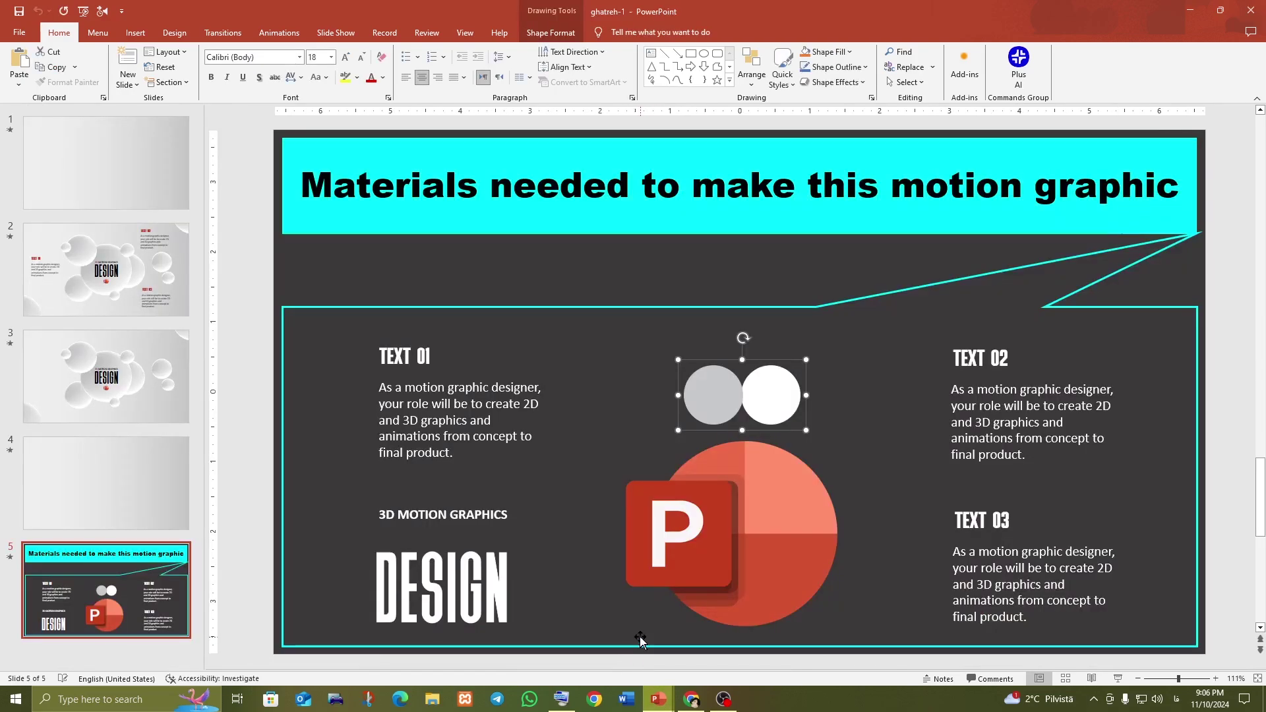
click(745, 527)
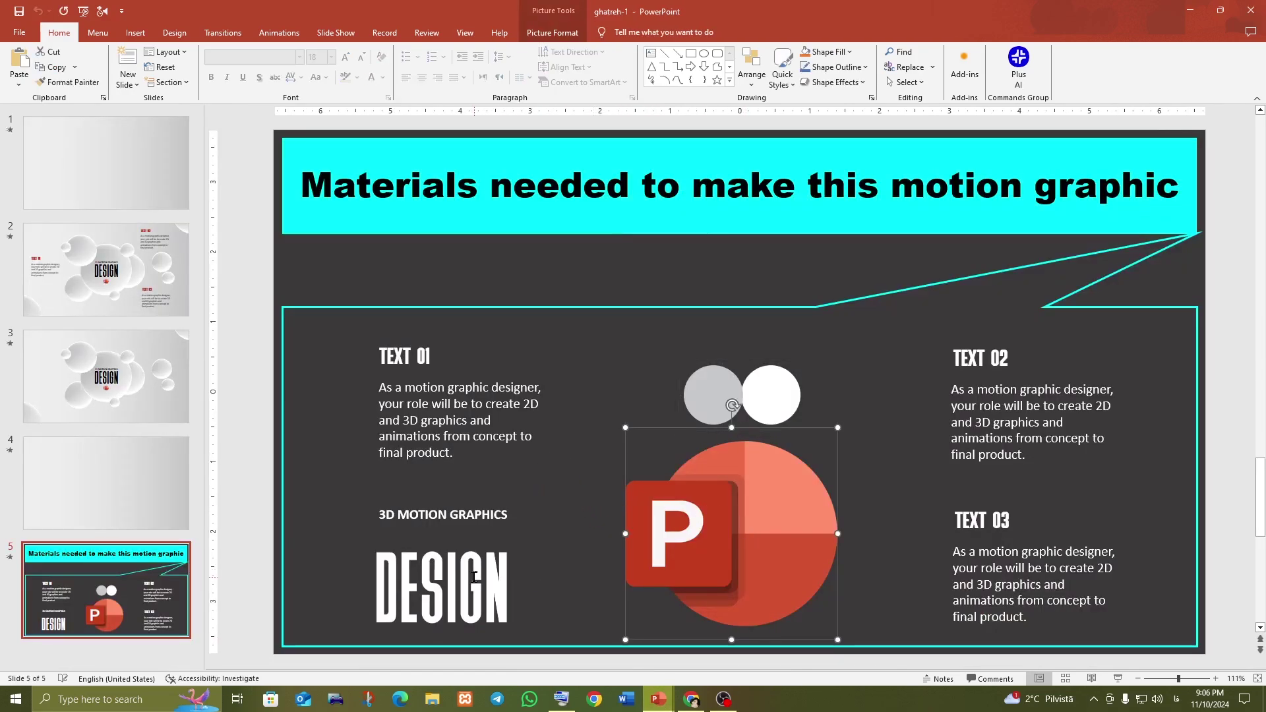
shift+click(475, 577)
shift+click(480, 514)
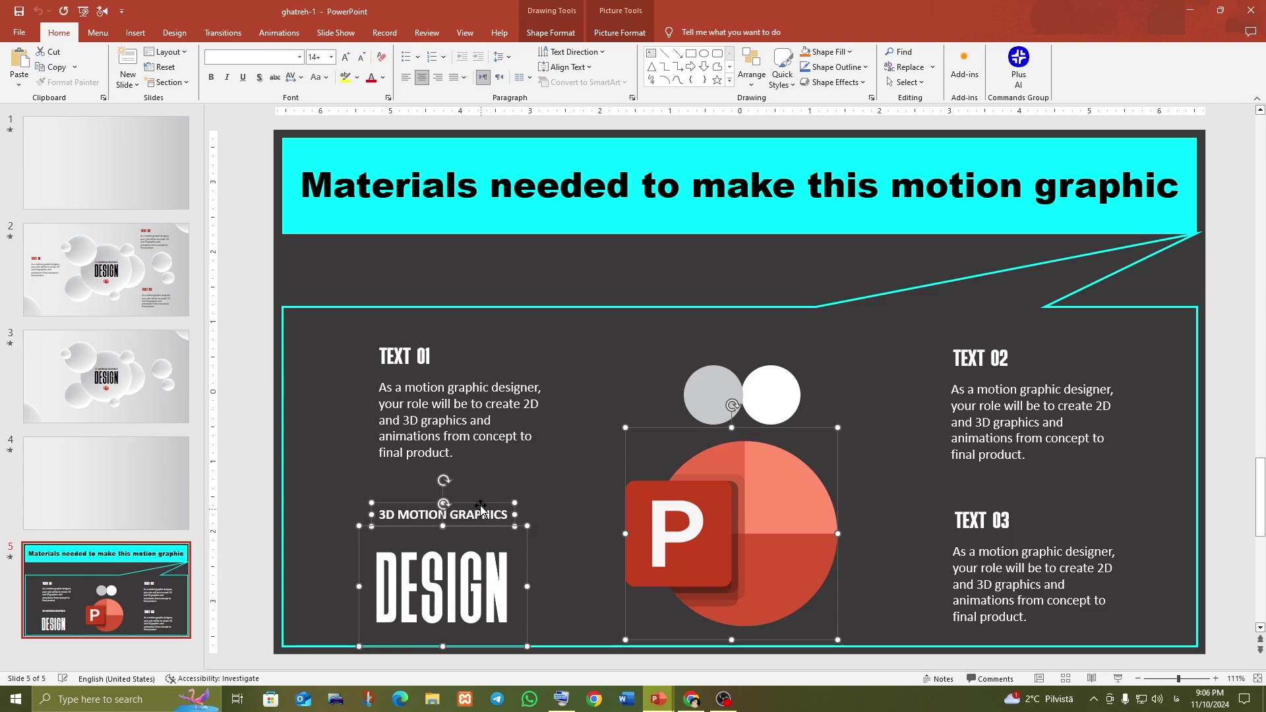
right_click(480, 509)
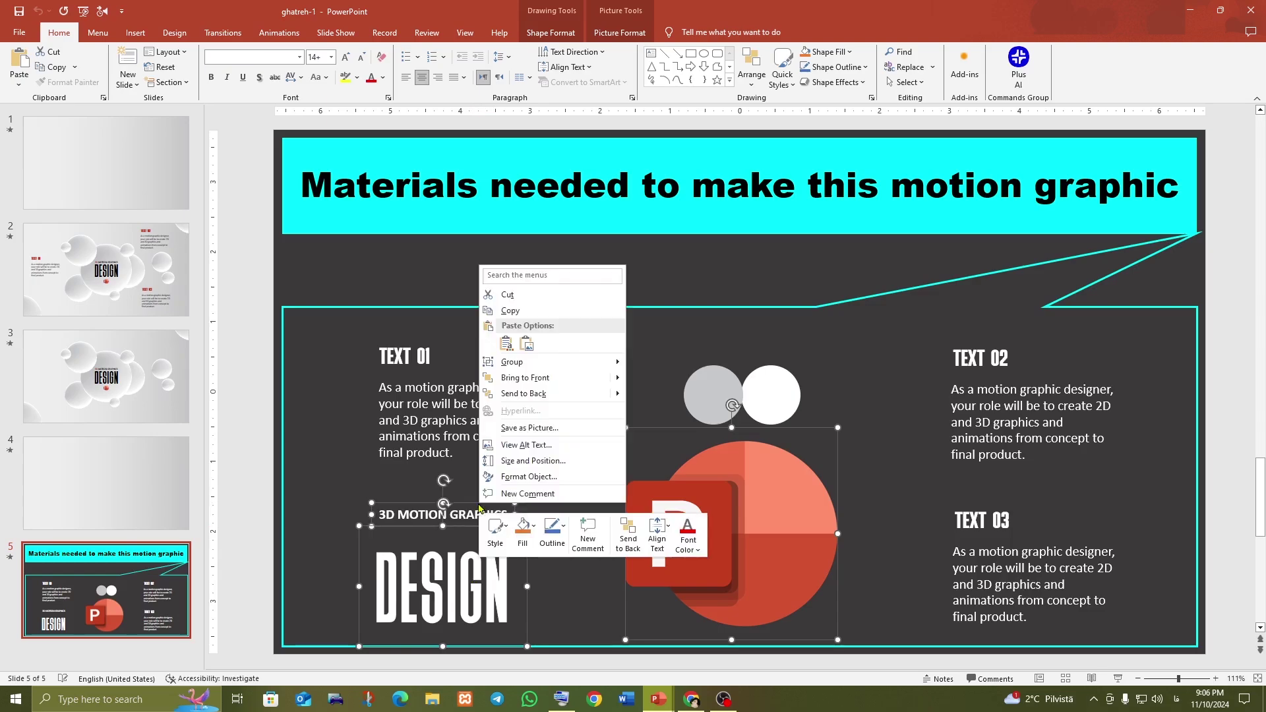
click(509, 310)
mouse_move(657, 699)
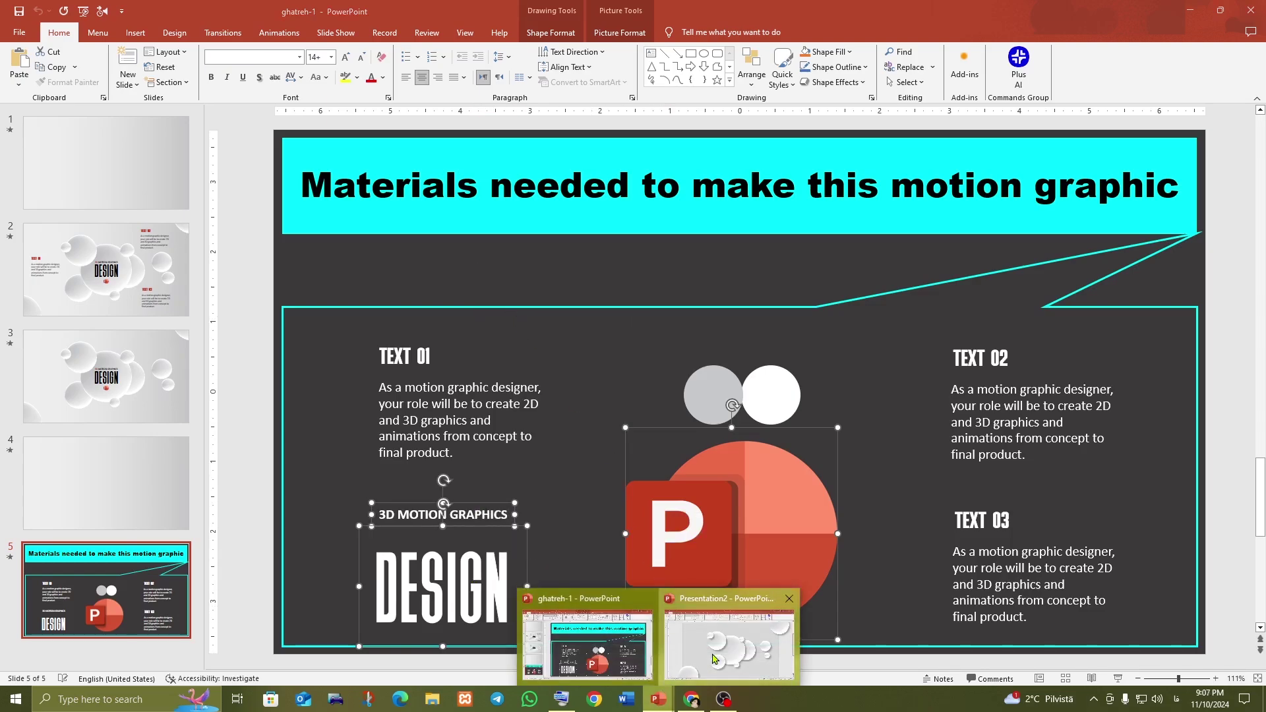
- Paste them onto Presentation2's slide and shrink the logo into the central circle
click(723, 643)
key(ctrl+v)
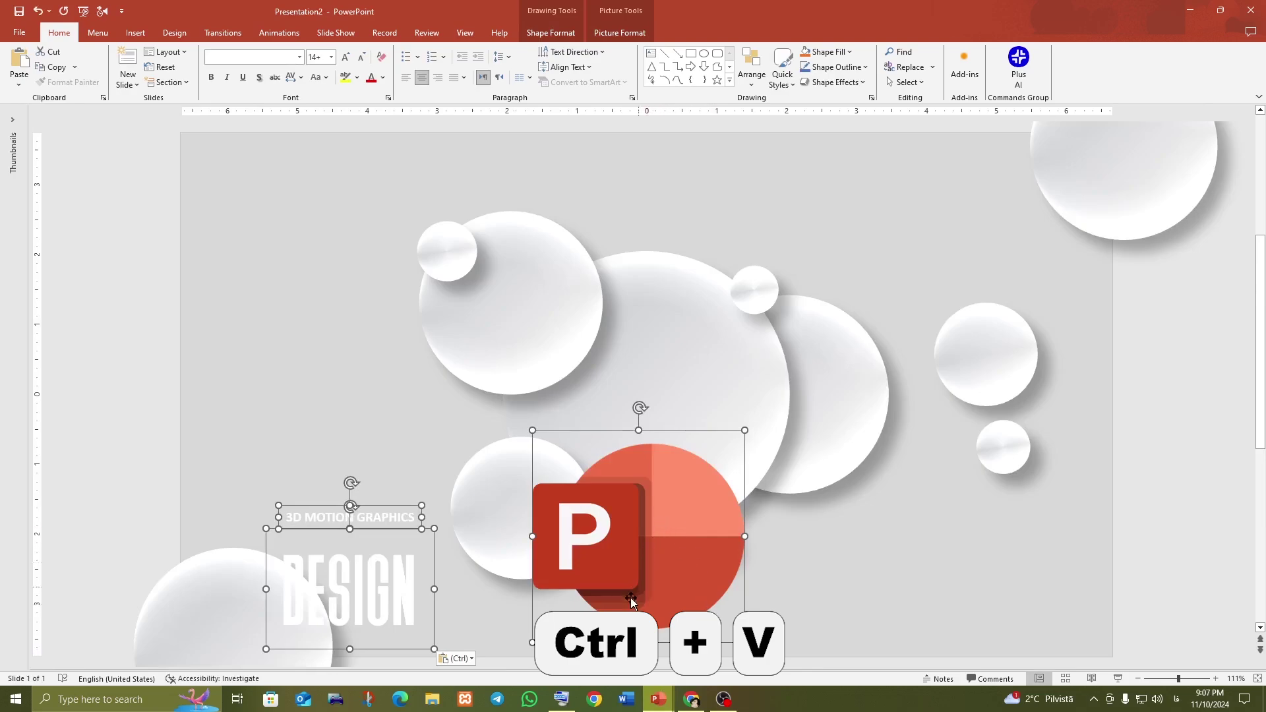
click(821, 625)
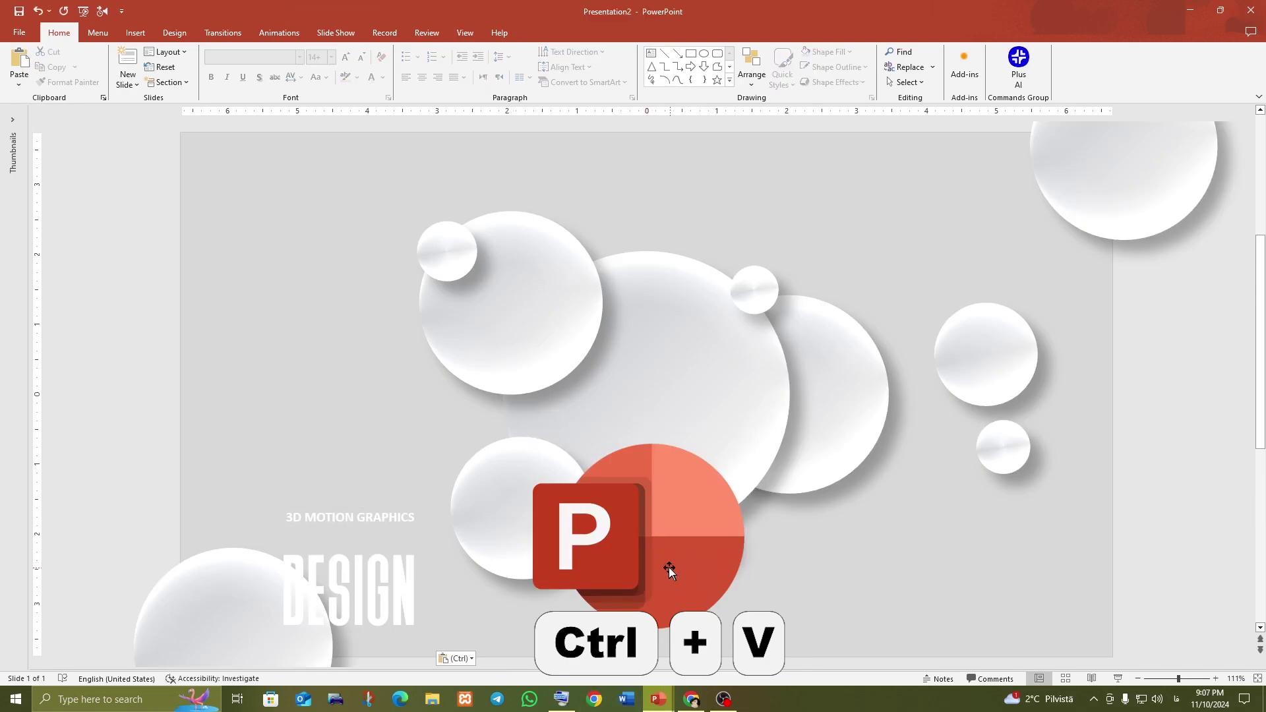
click(715, 501)
mouse_move(792, 579)
mouse_down()
mouse_move(623, 402)
mouse_move(646, 447)
mouse_up()
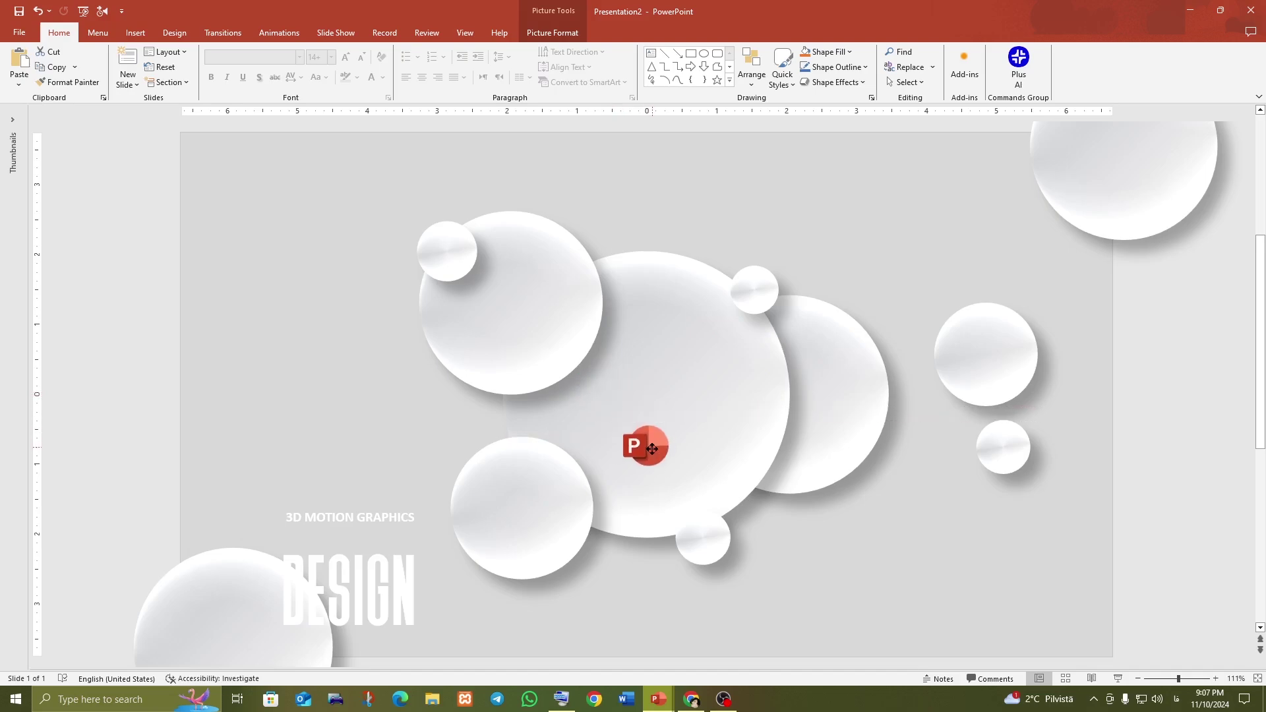
- Colour the word DESIGN black and move it to the slide centre just above the logo
click(414, 578)
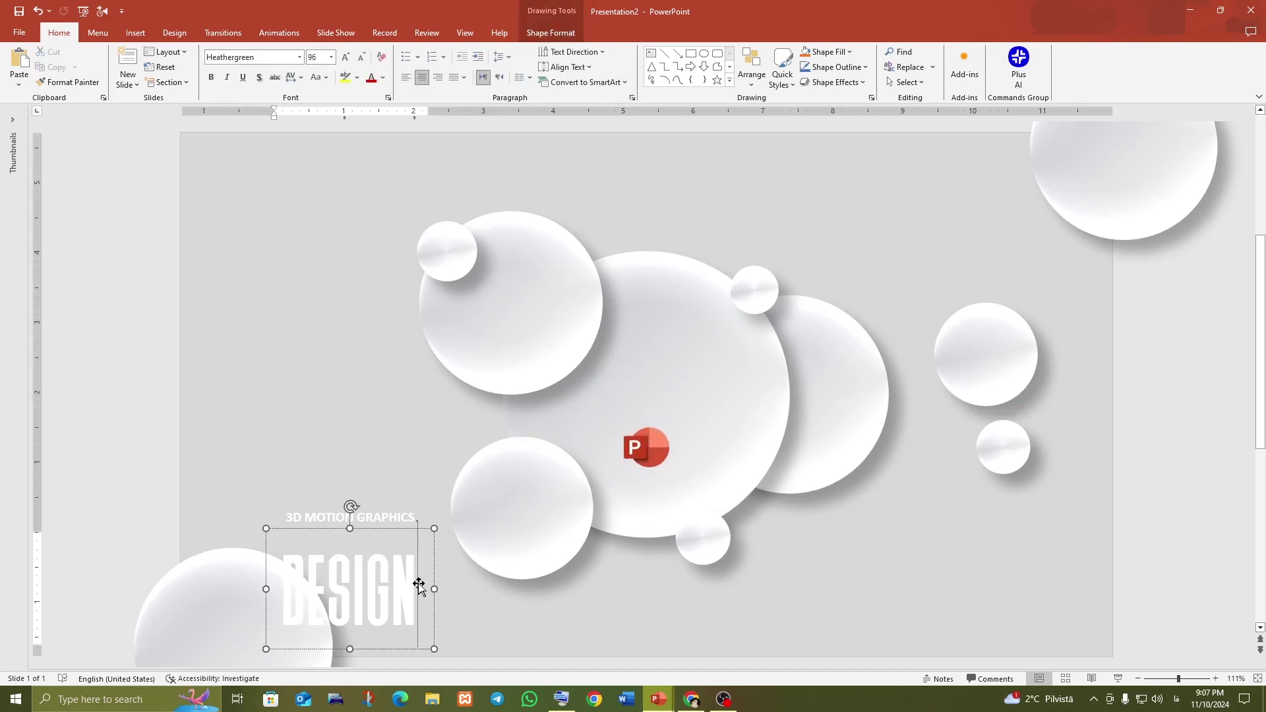
drag(418, 584, 319, 481)
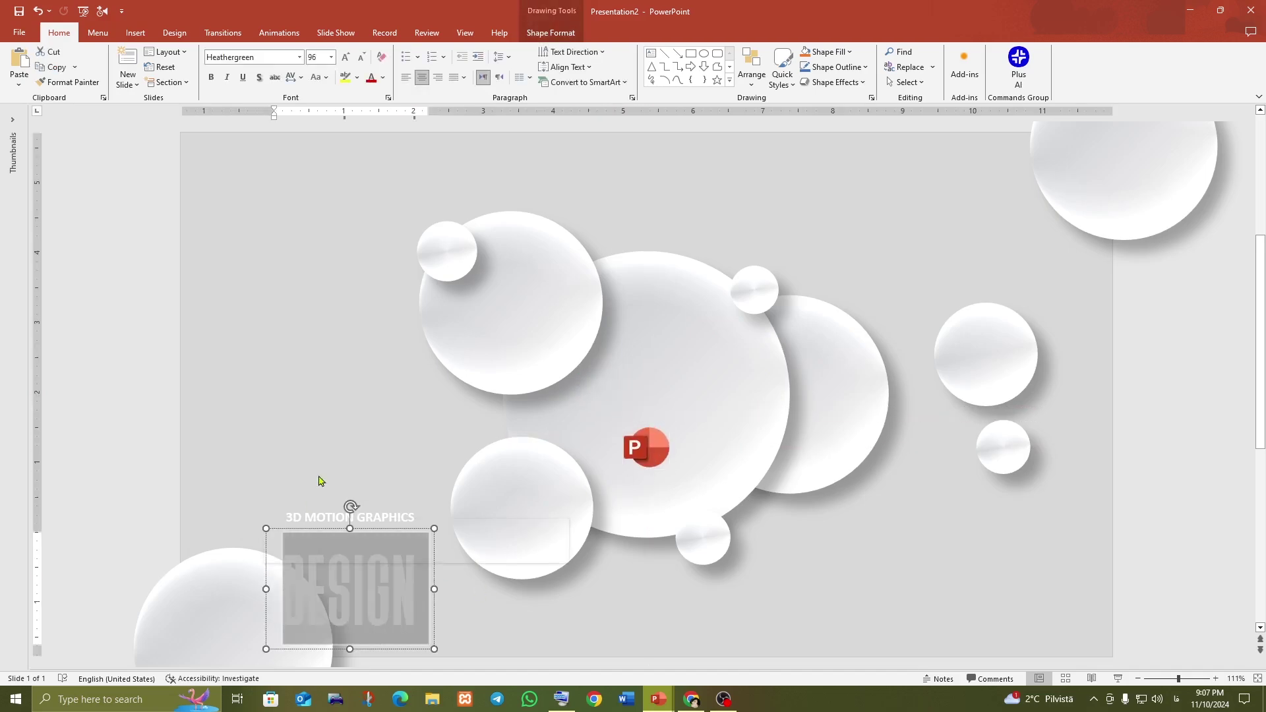
click(382, 78)
click(382, 108)
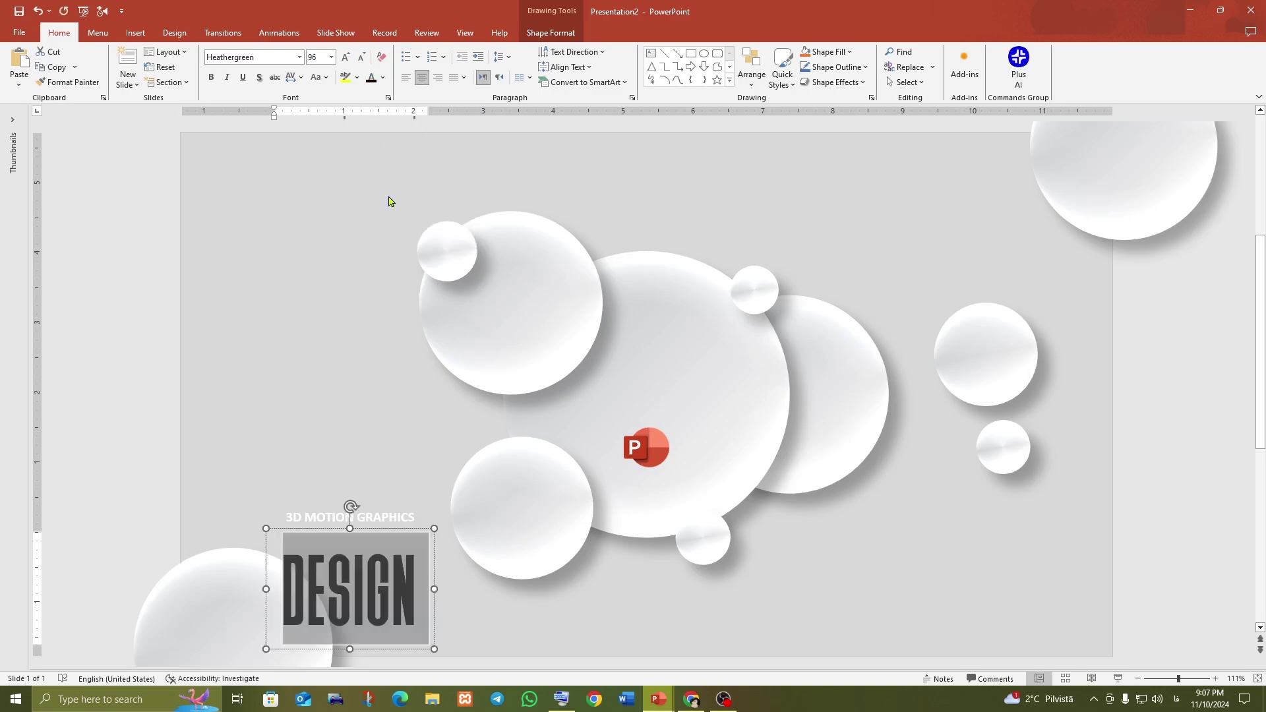
drag(382, 528, 681, 340)
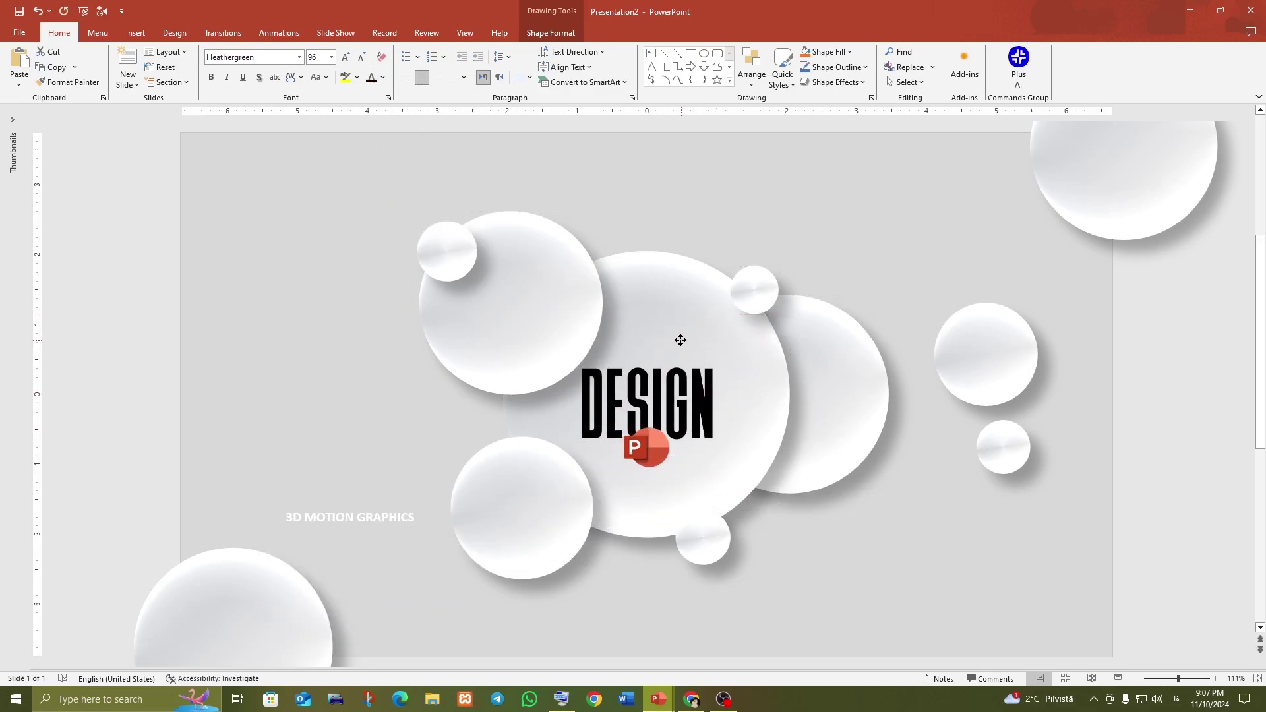
- Nudge the small PowerPoint logo down below DESIGN
click(647, 449)
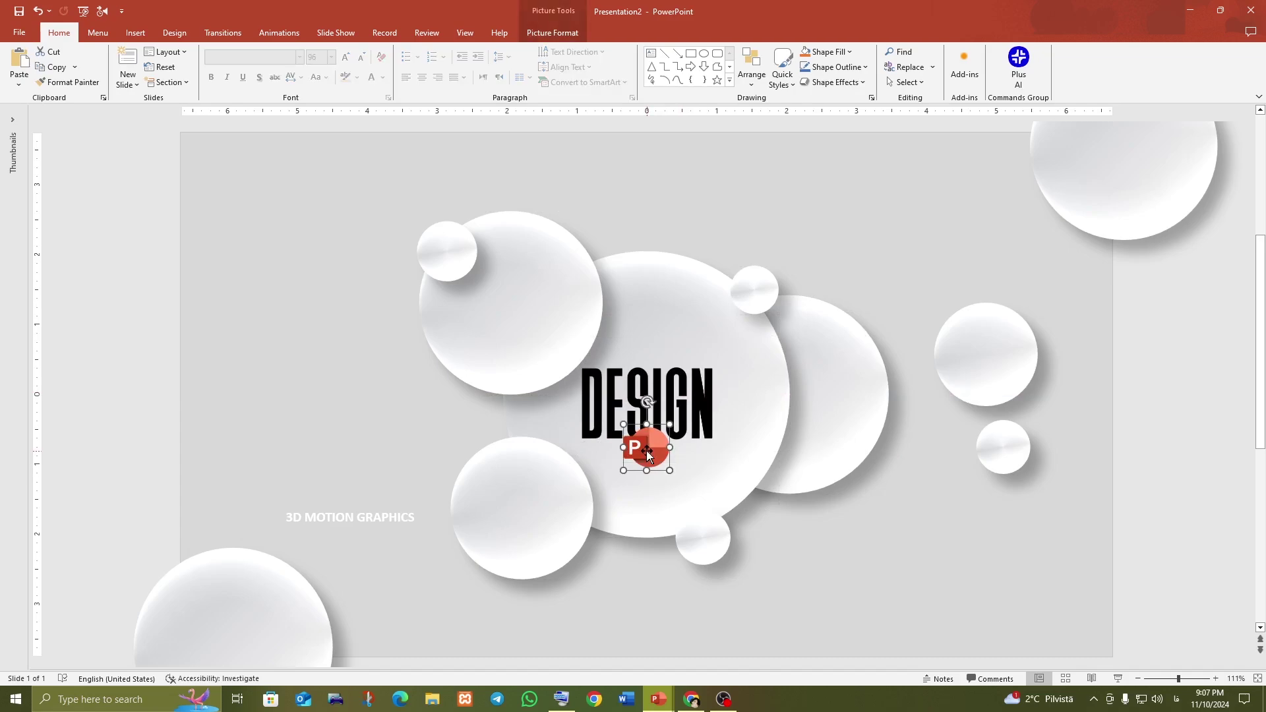
mouse_move(646, 448)
mouse_down()
mouse_move(646, 475)
mouse_move(679, 473)
mouse_up()
click(651, 420)
- Make the 3D MOTION GRAPHICS subtitle dark and place it just above DESIGN
click(375, 529)
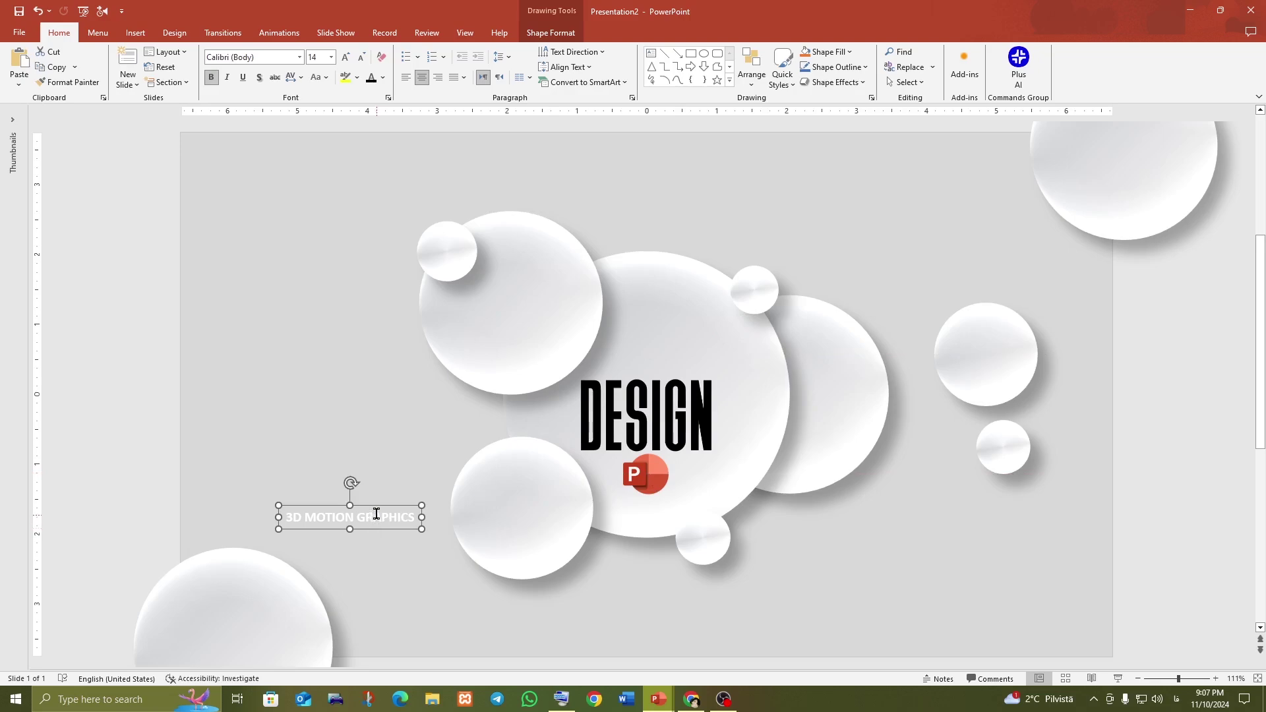
drag(375, 507, 383, 455)
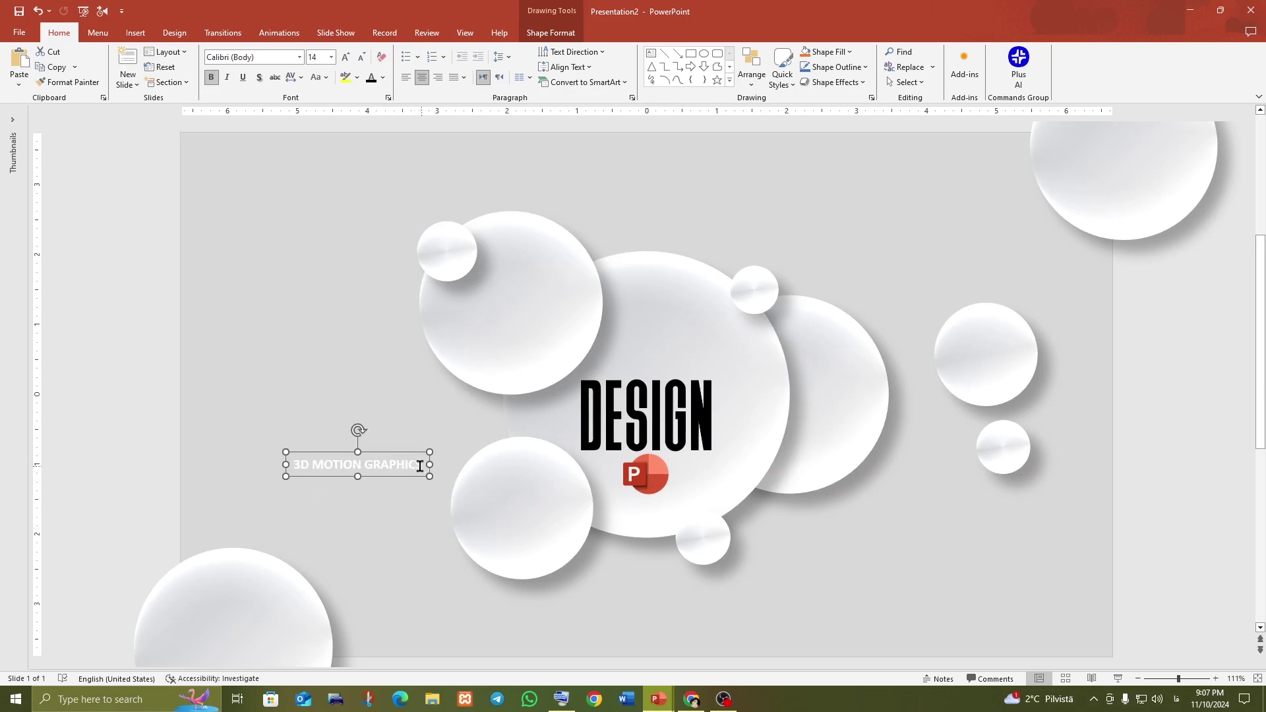
triple_click(420, 466)
click(367, 82)
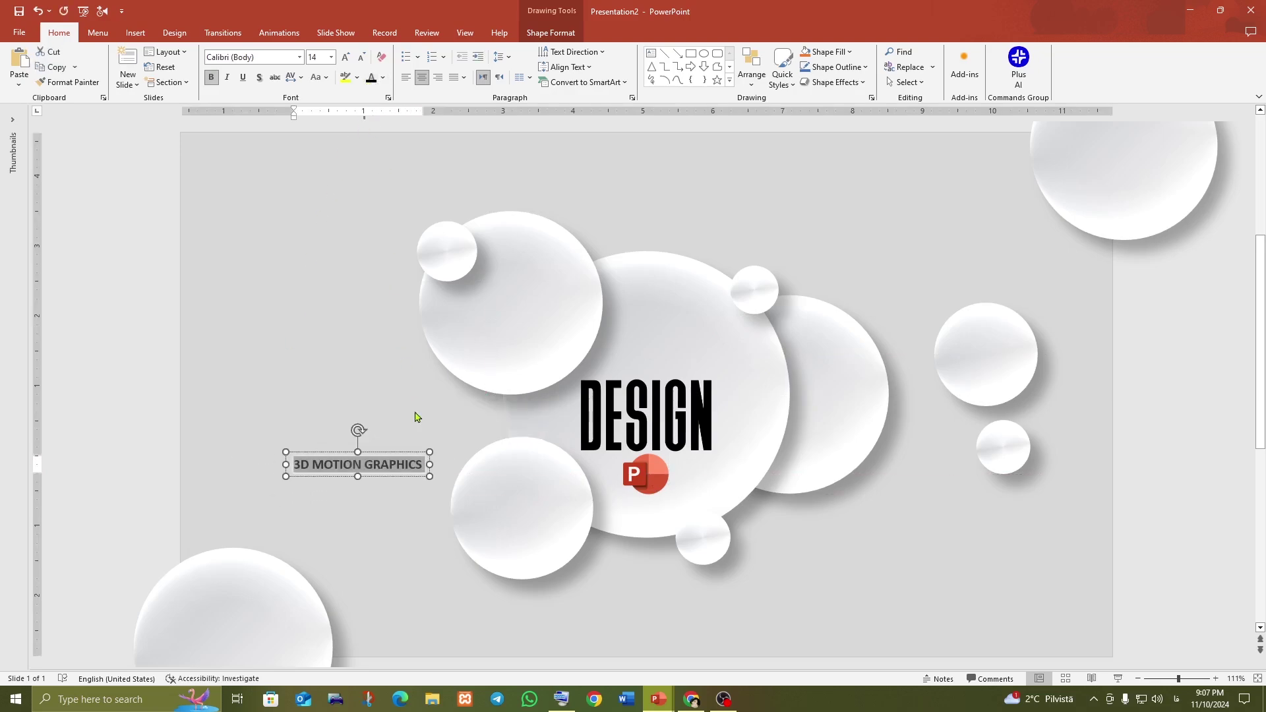
drag(393, 455, 682, 356)
- Move the subtitle, DESIGN and logo together to centre them in the big circle
shift+click(663, 412)
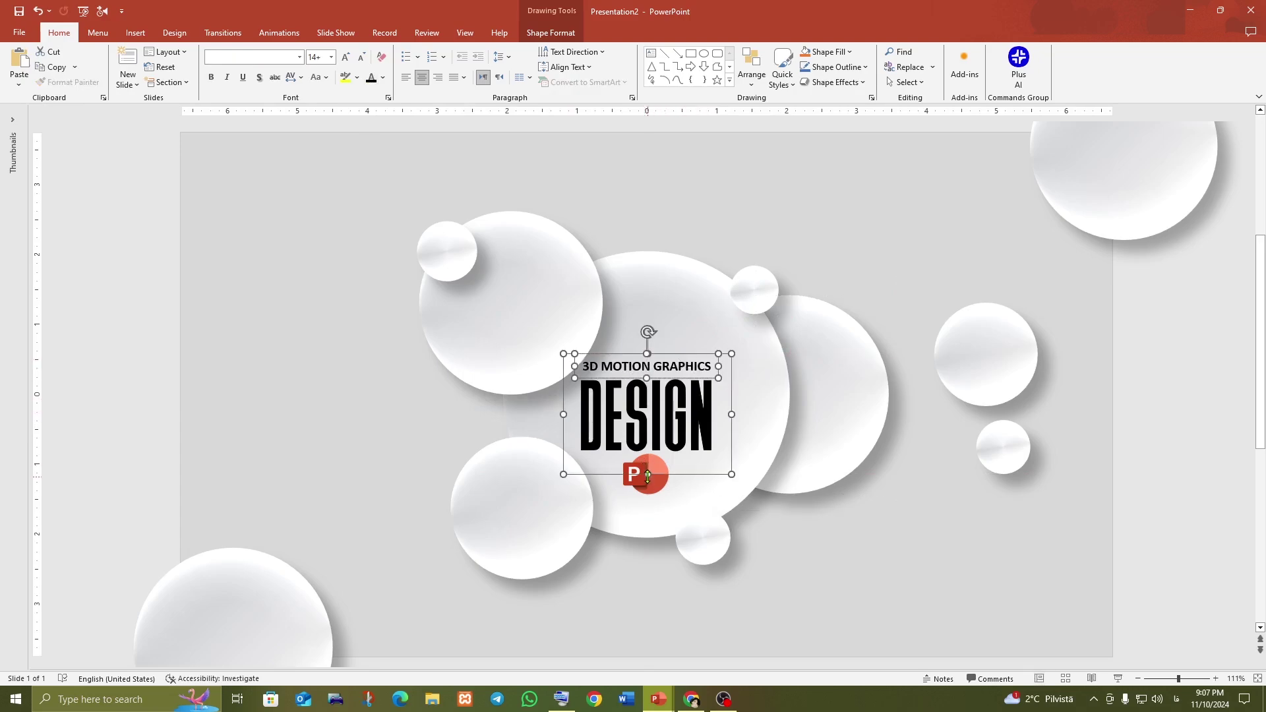
shift+click(650, 486)
drag(652, 488, 651, 496)
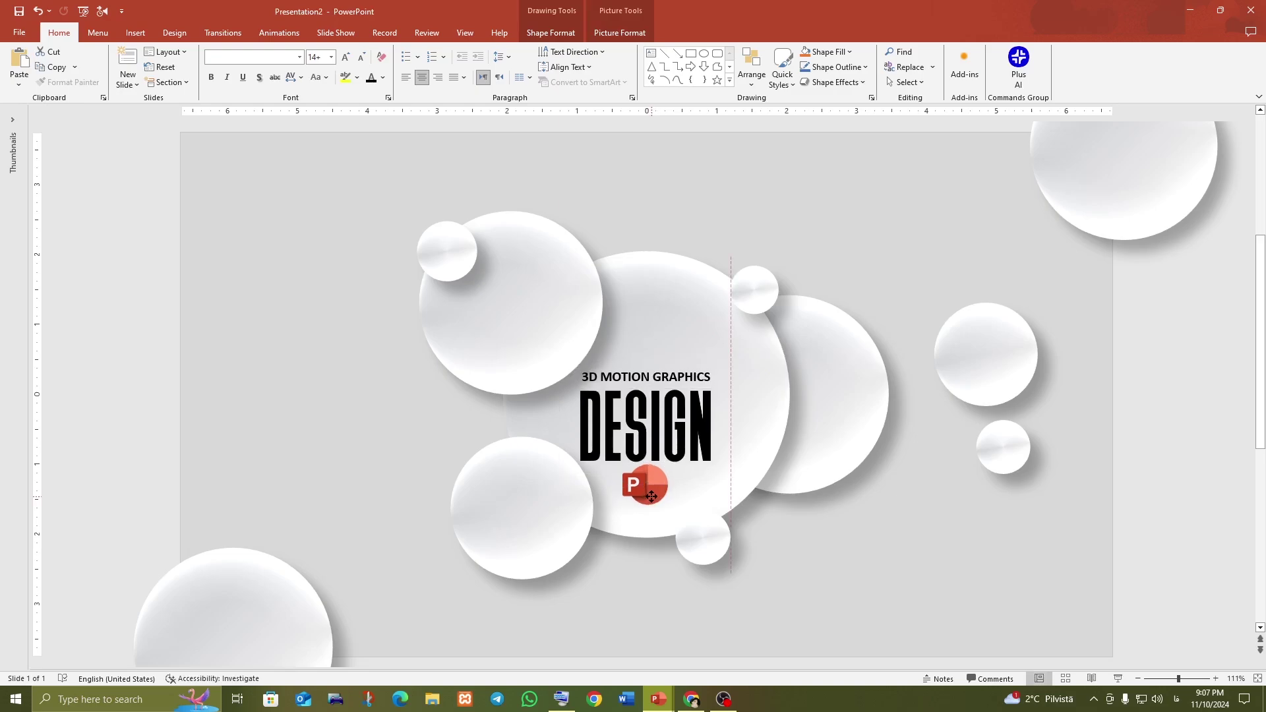
- Make just the characters '3D' in 3D MOTION GRAPHICS red, leaving MOTION GRAPHICS dark
click(634, 583)
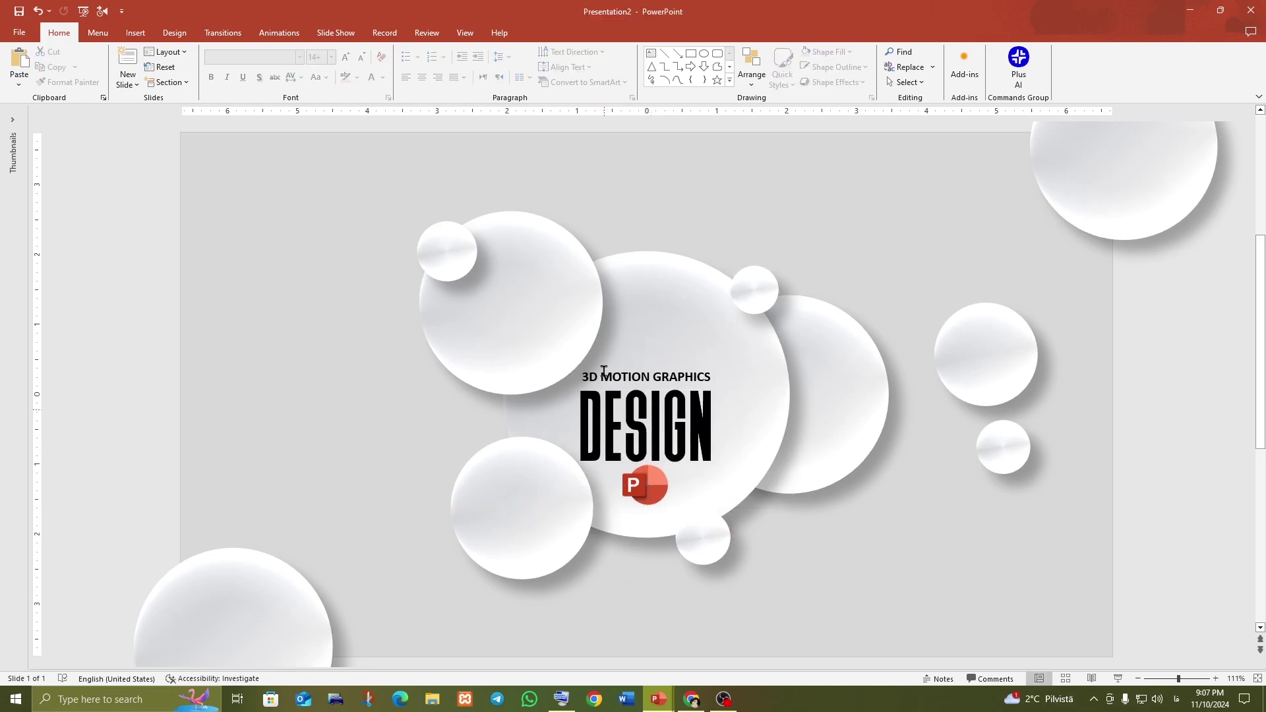
click(600, 390)
scroll(600, 390, up, 5)
scroll(600, 389, up, 3)
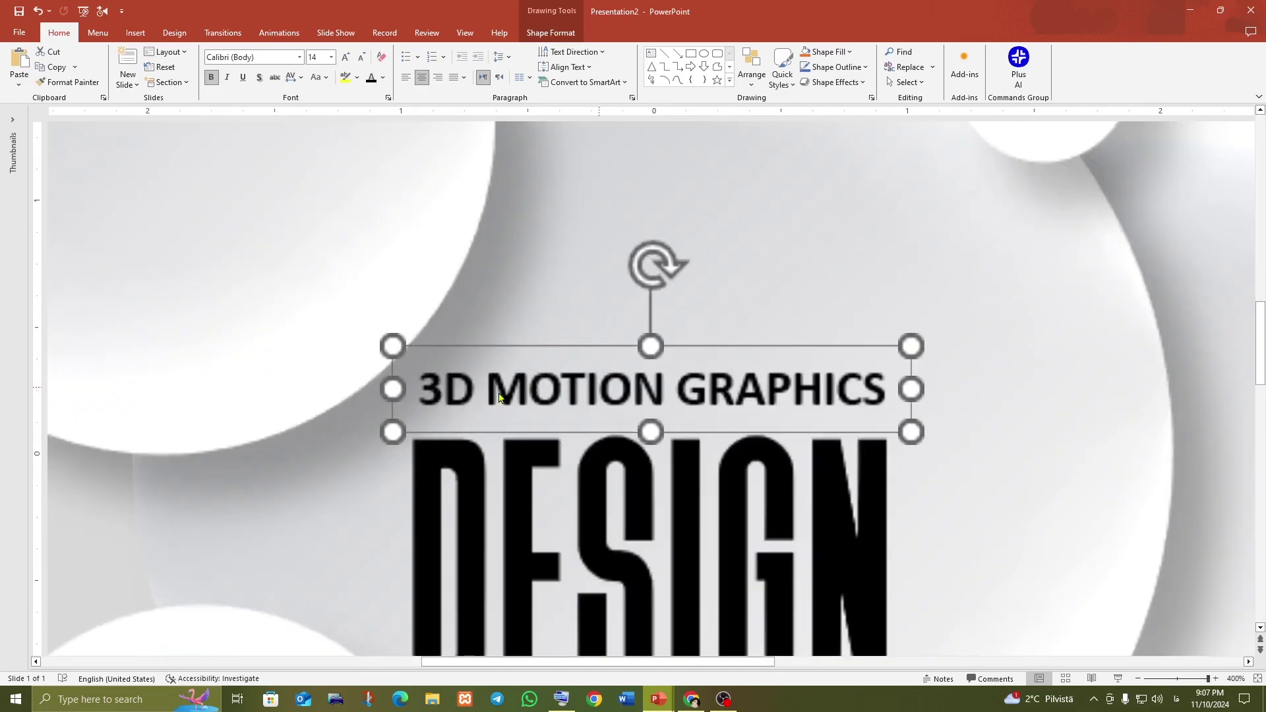
scroll(467, 389, up, 2)
key(Tab)
scroll(495, 393, down, 5)
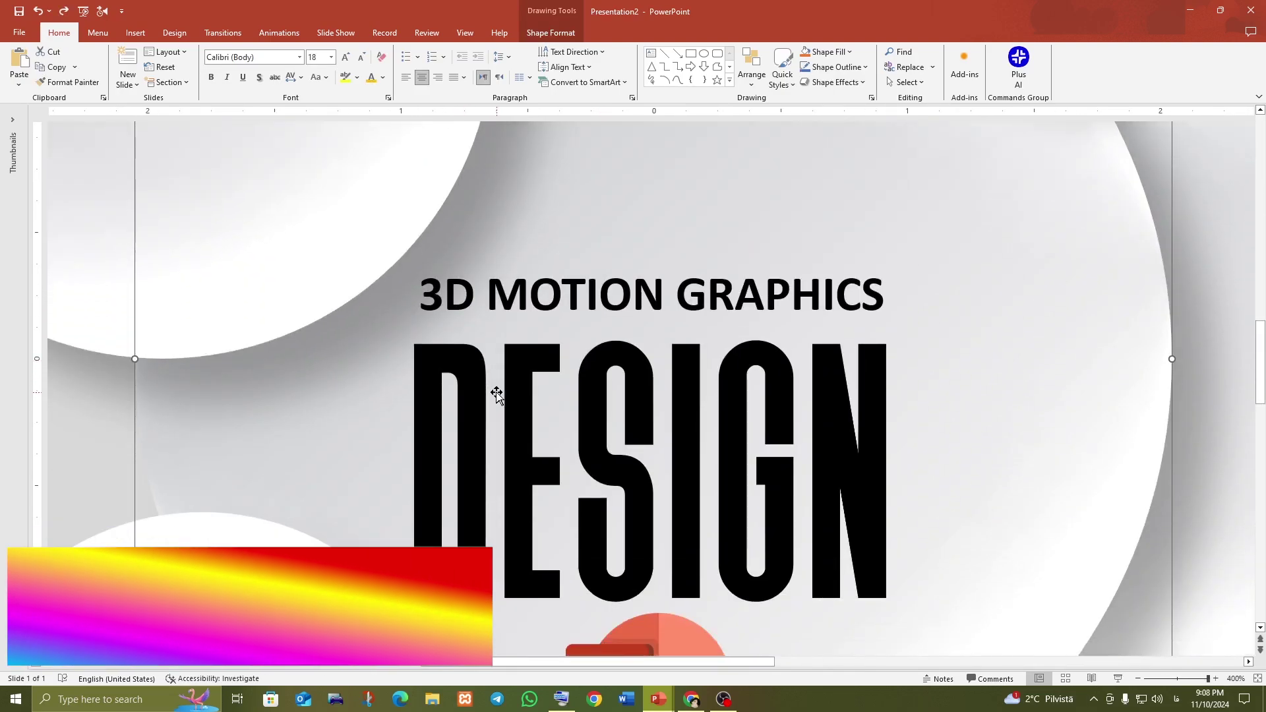
drag(420, 262, 462, 265)
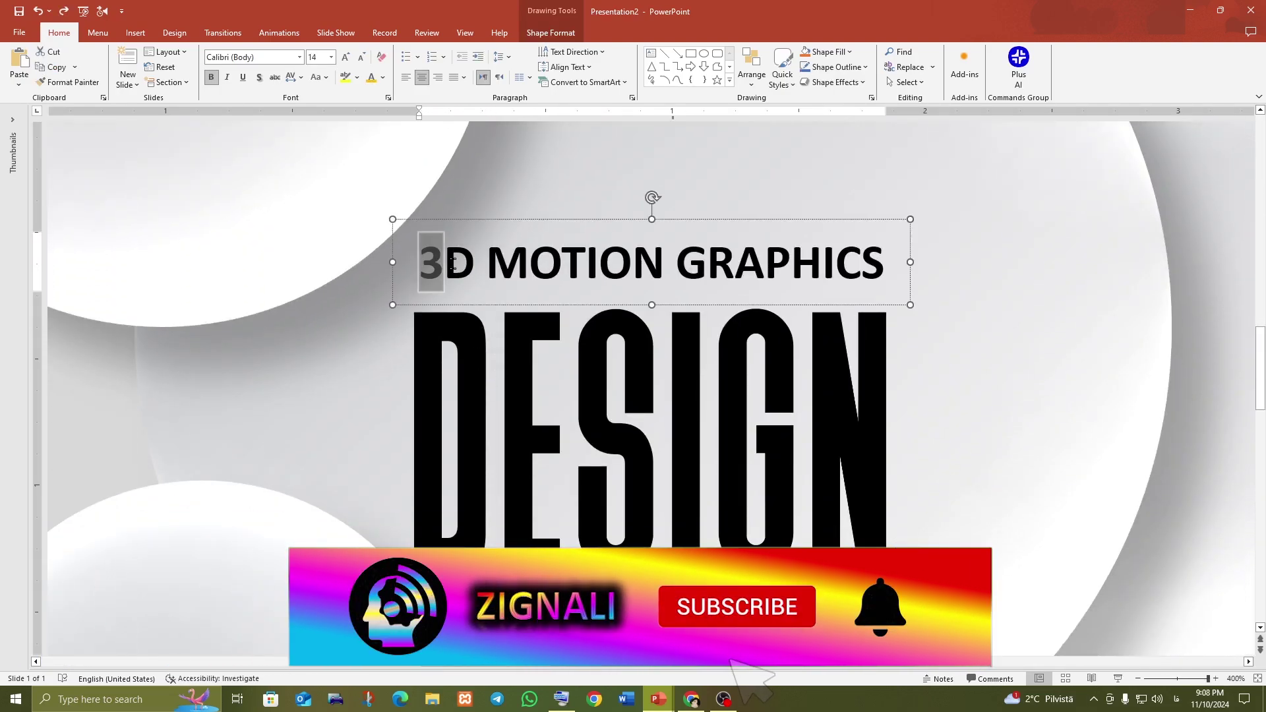
click(382, 77)
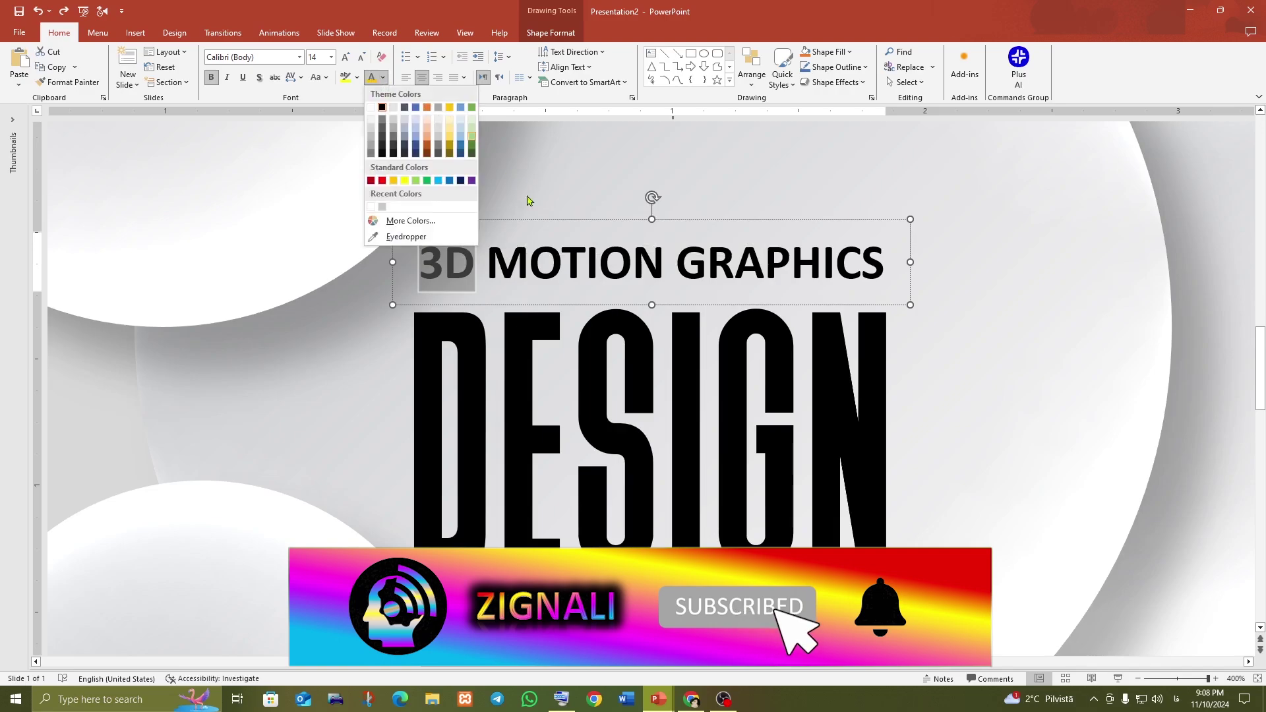
click(406, 236)
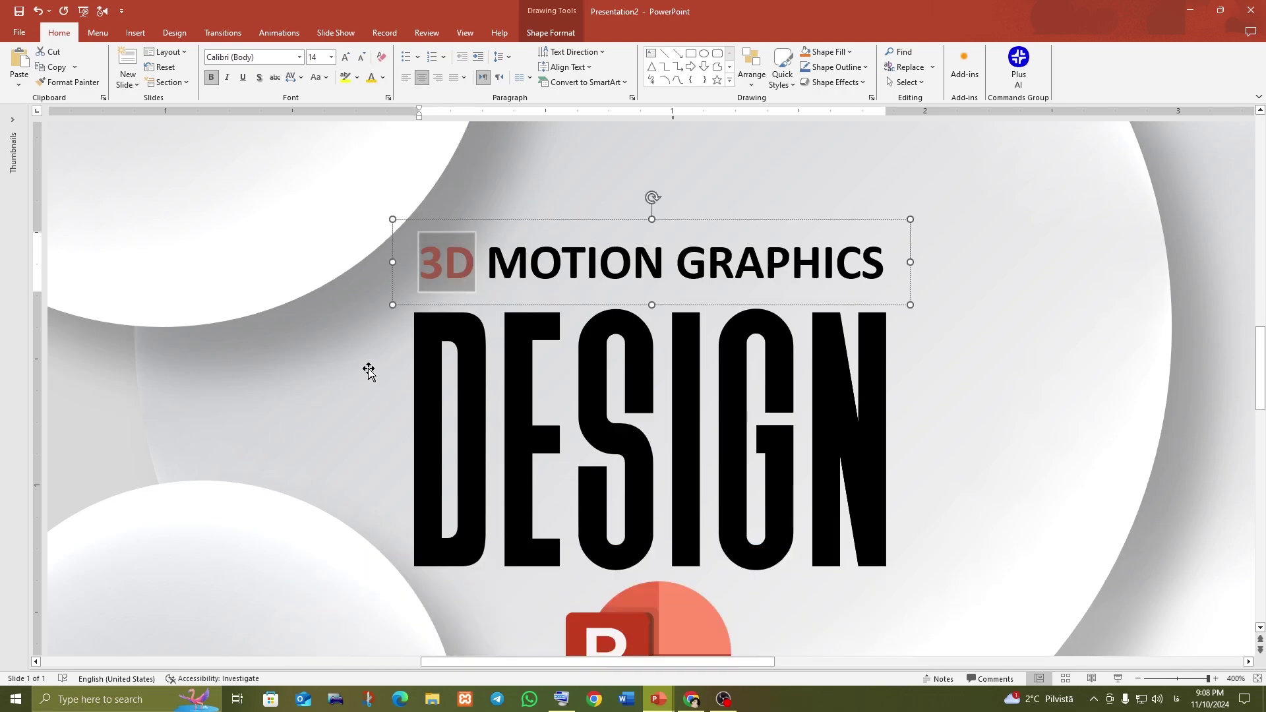
click(405, 274)
scroll(637, 356, down, 2)
scroll(637, 356, down, 5)
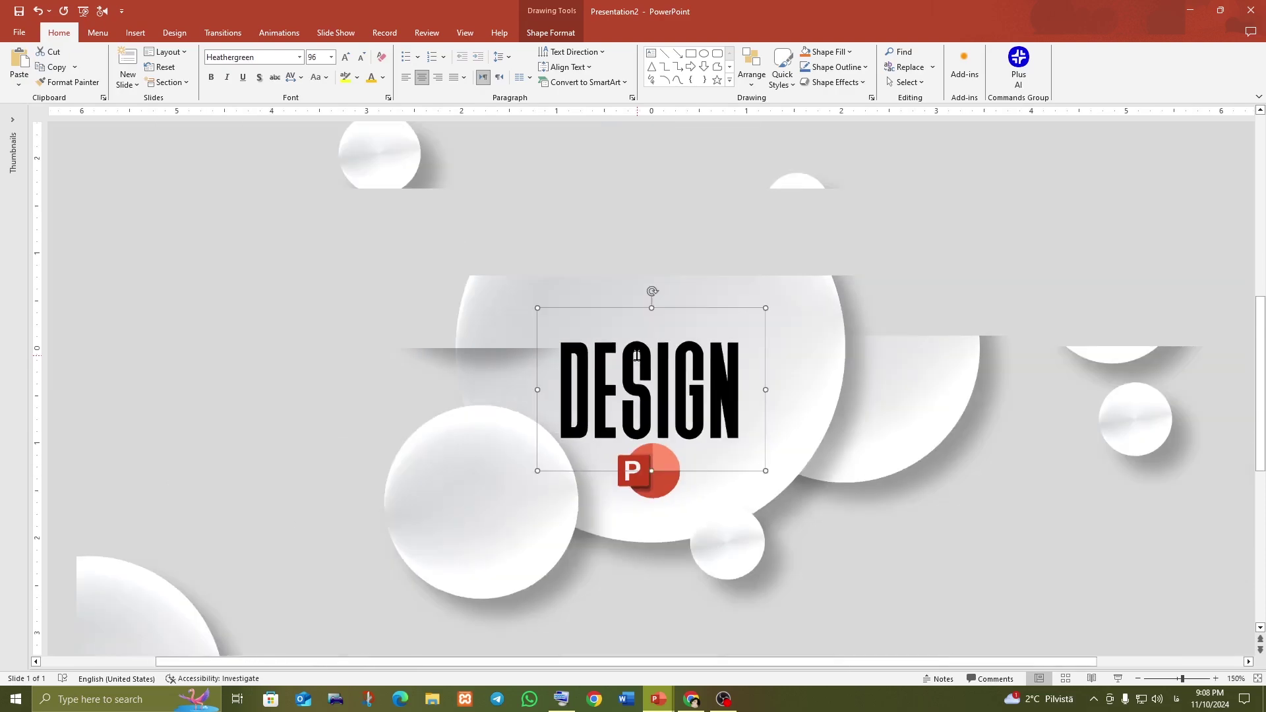
click(637, 560)
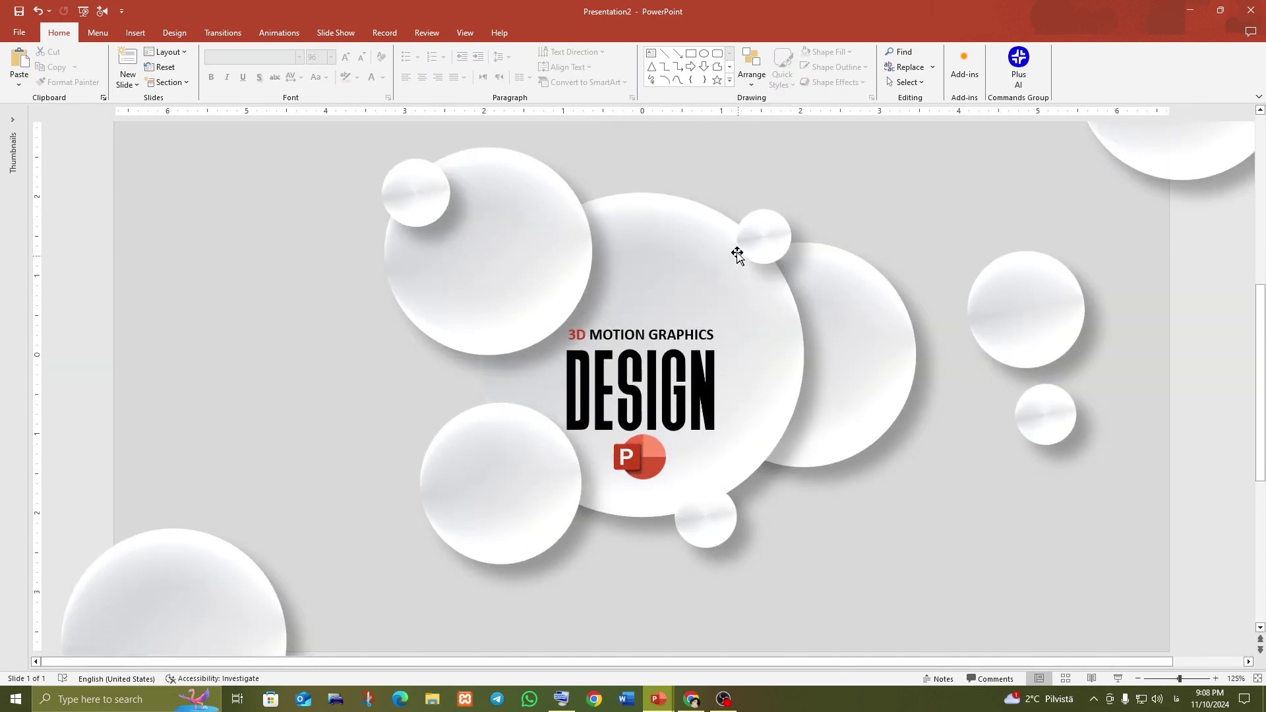
- Group the 3D MOTION GRAPHICS subtitle, DESIGN text and logo into one object
drag(754, 172, 520, 509)
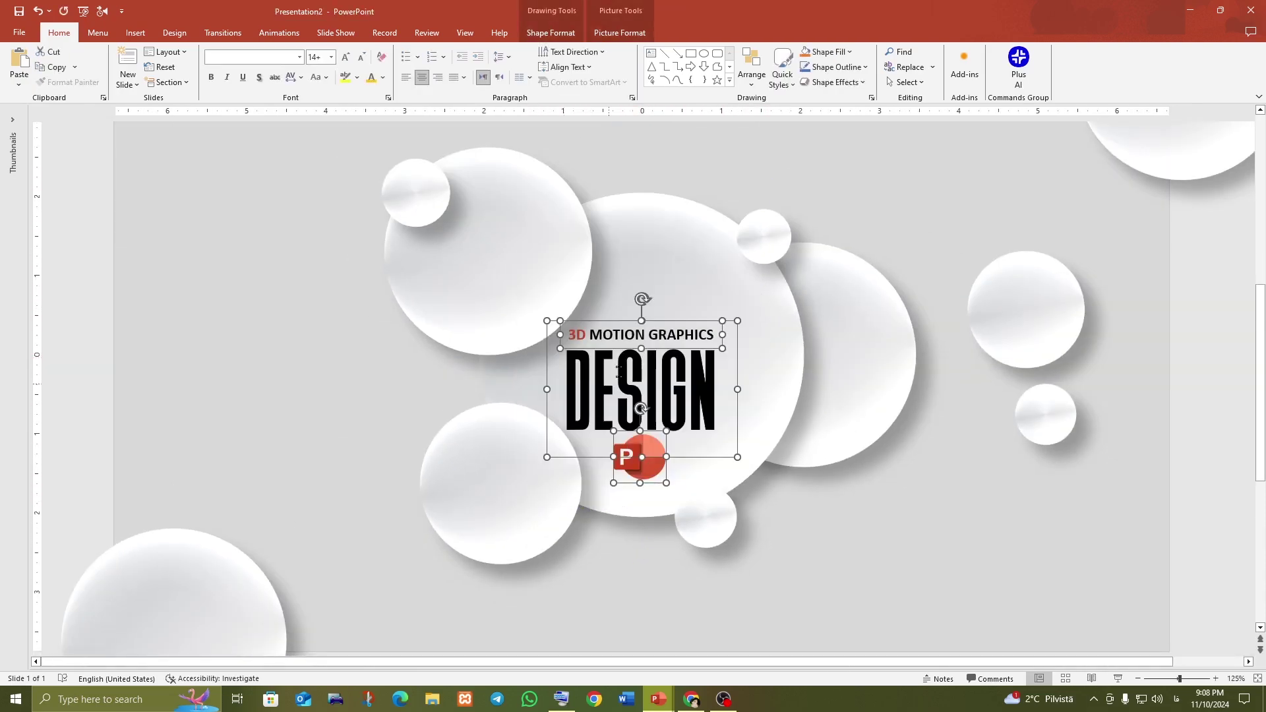
right_click(657, 323)
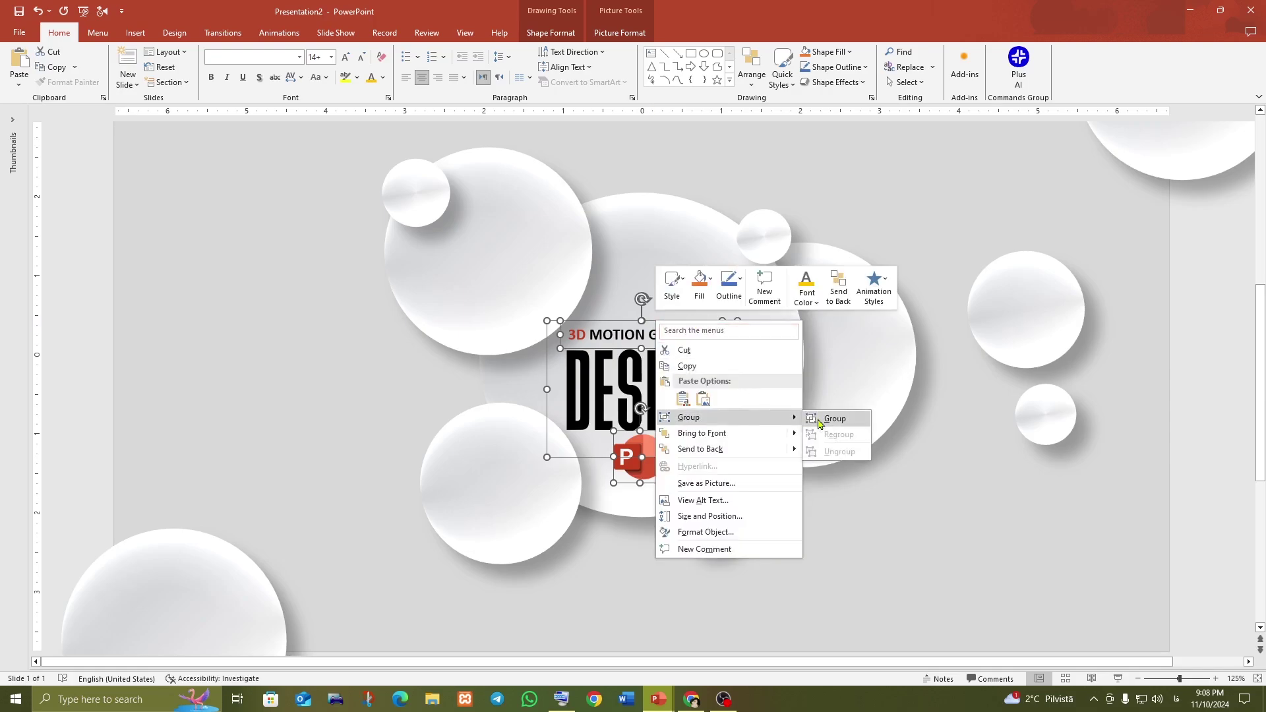
click(818, 421)
mouse_move(658, 698)
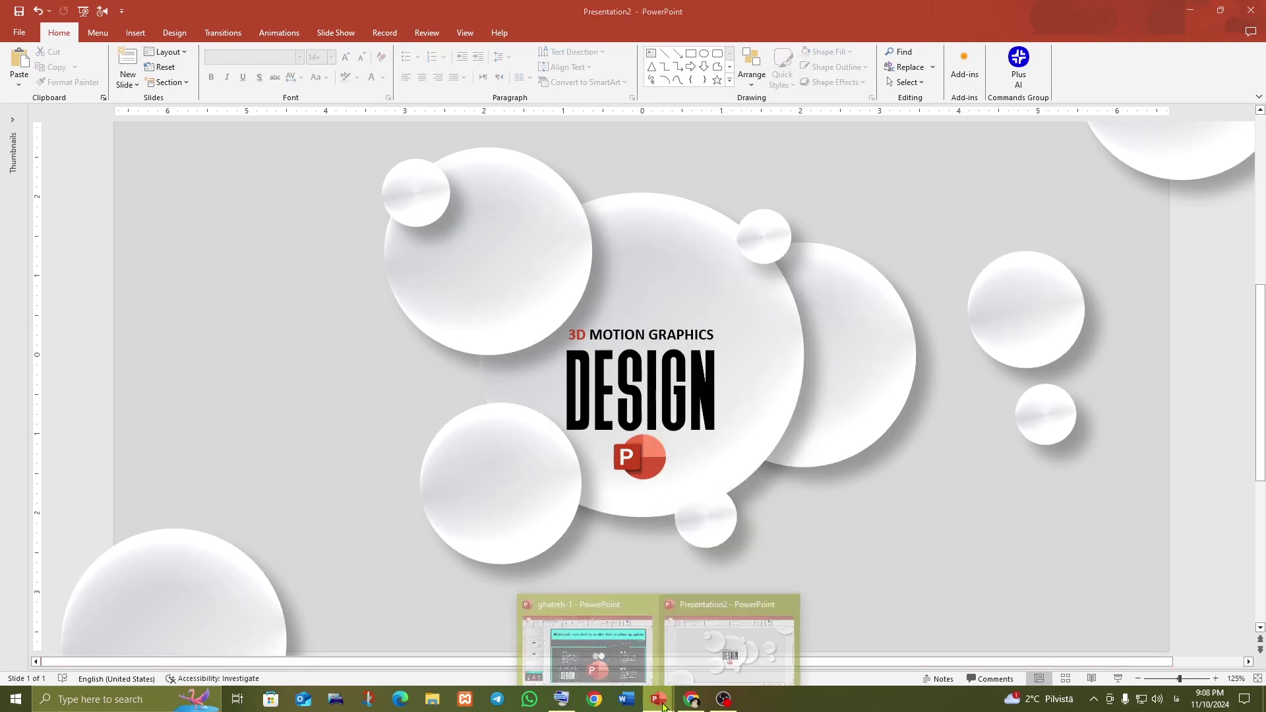
click(597, 643)
- Copy the TEXT 01, 02 and 03 headings and paragraphs from ghatreh-1 into Presentation2
click(416, 363)
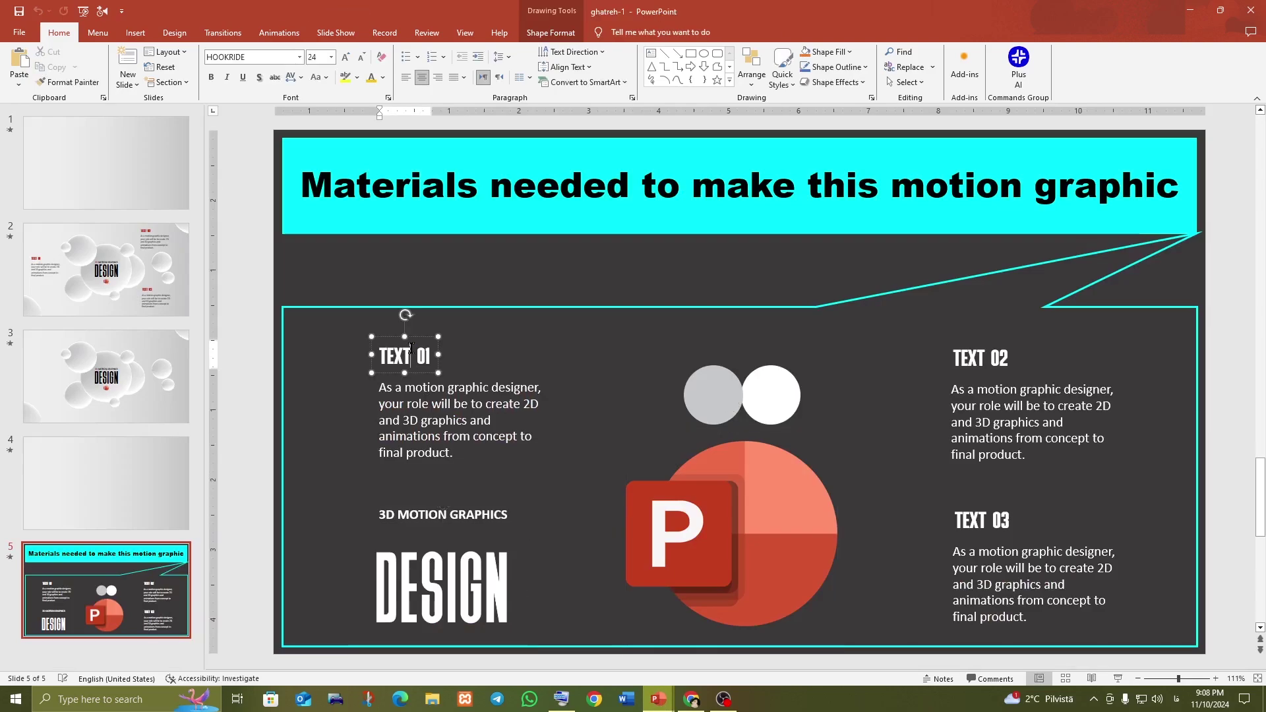
shift+click(427, 420)
shift+click(995, 370)
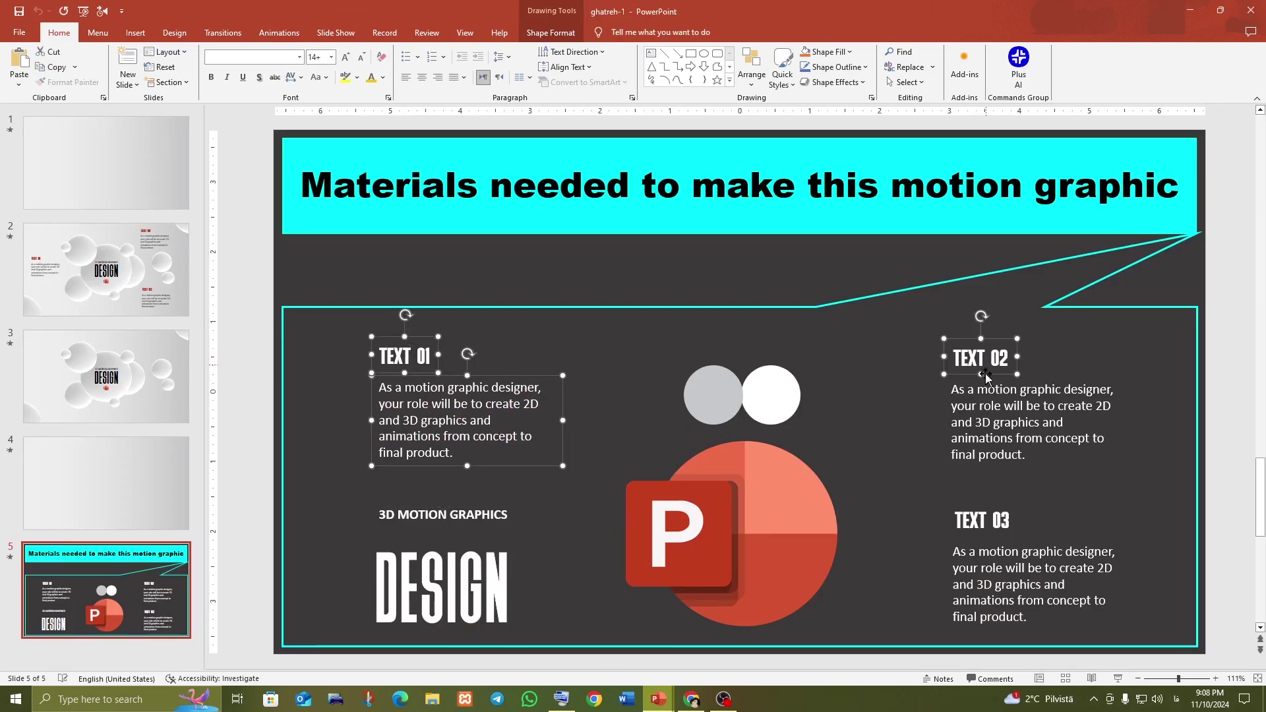
shift+click(973, 429)
shift+click(970, 519)
shift+click(980, 554)
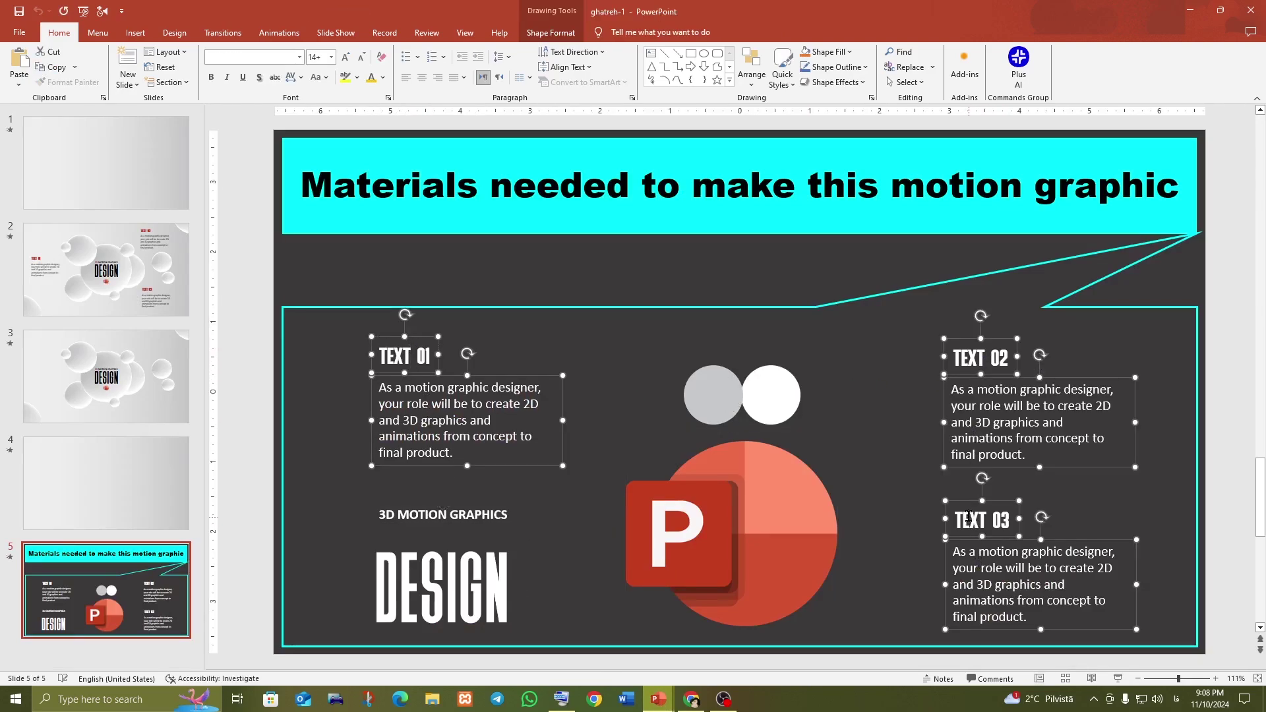
right_click(964, 504)
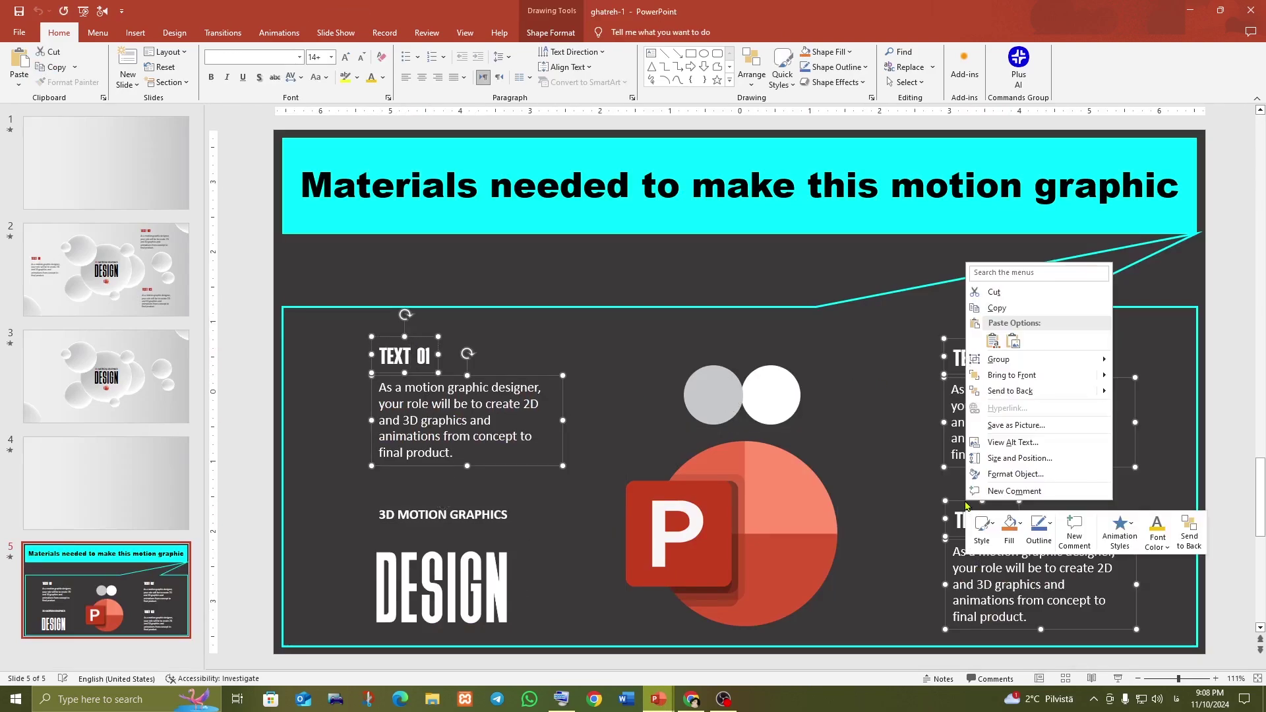
click(987, 312)
mouse_move(658, 699)
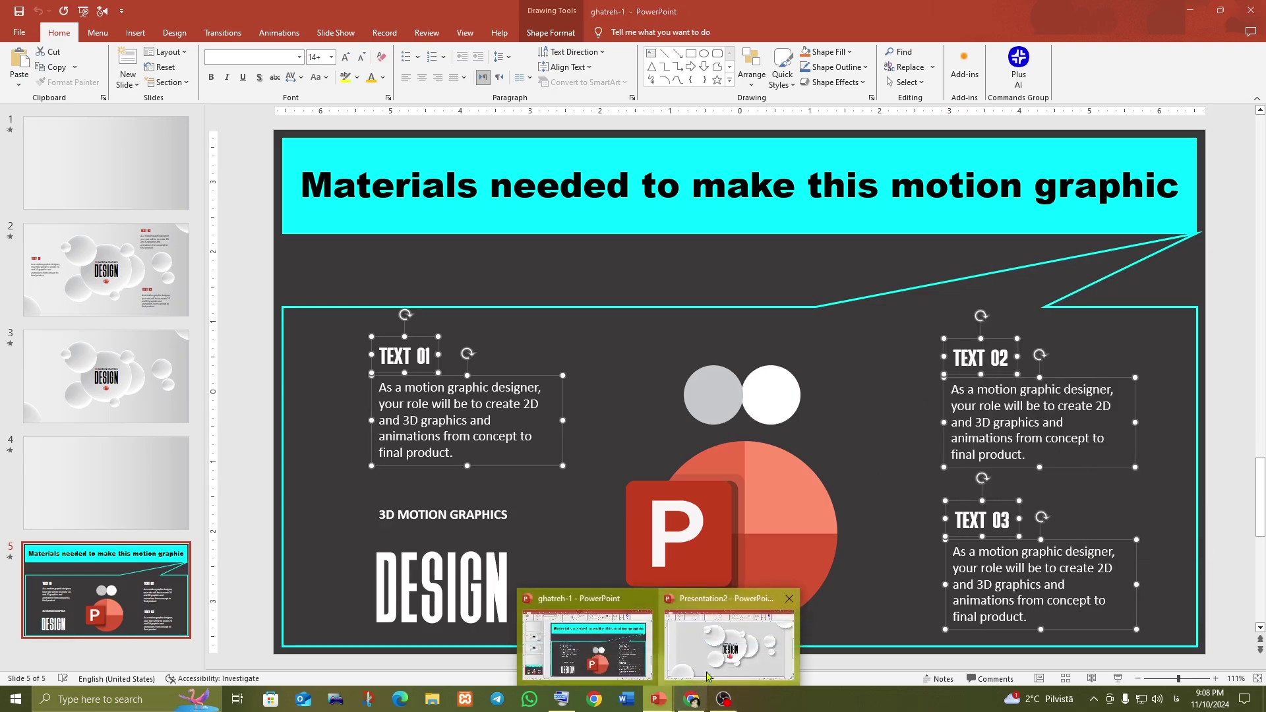
click(711, 662)
key(ctrl+v)
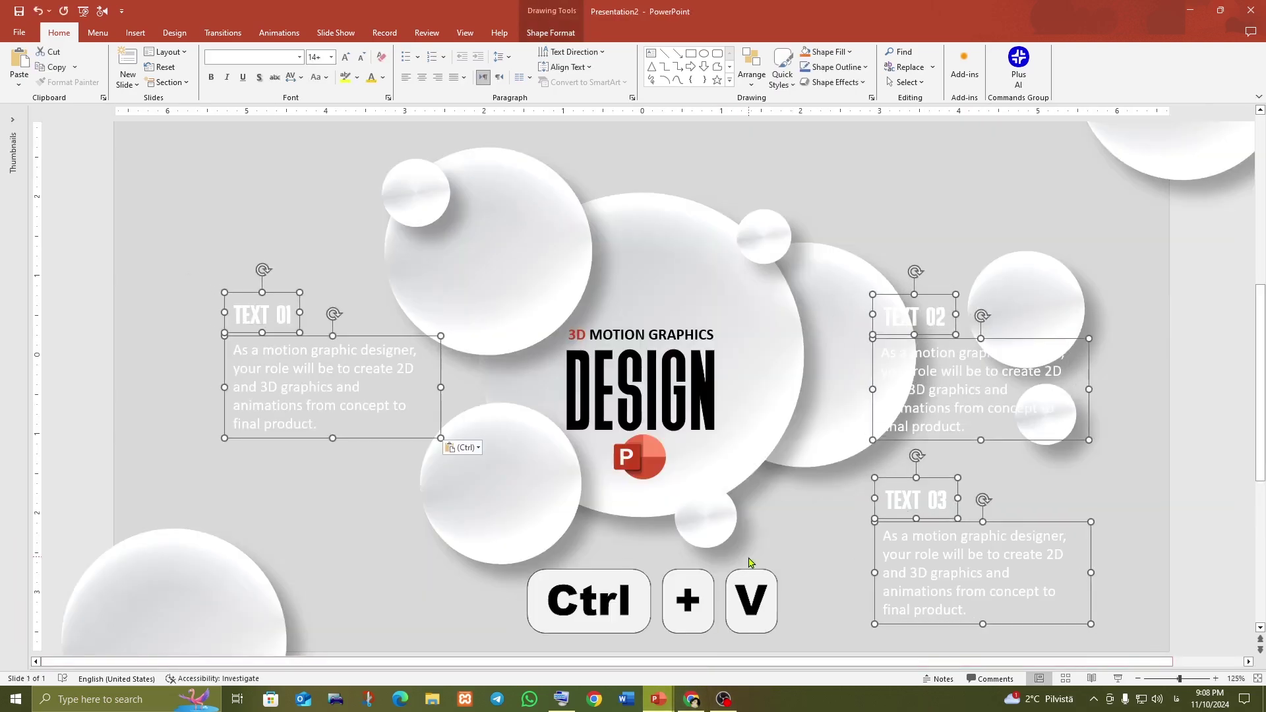
- Turn the pasted TEXT blocks' text black and shift them slightly left
click(383, 77)
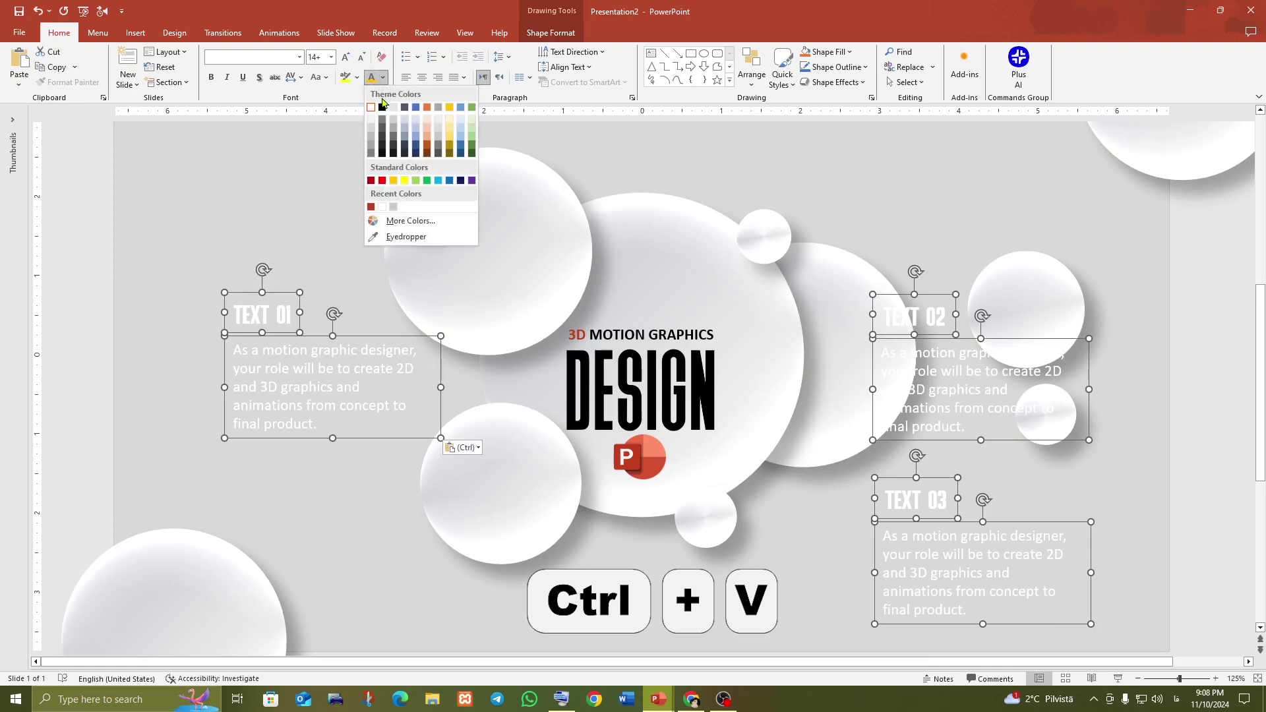
click(387, 118)
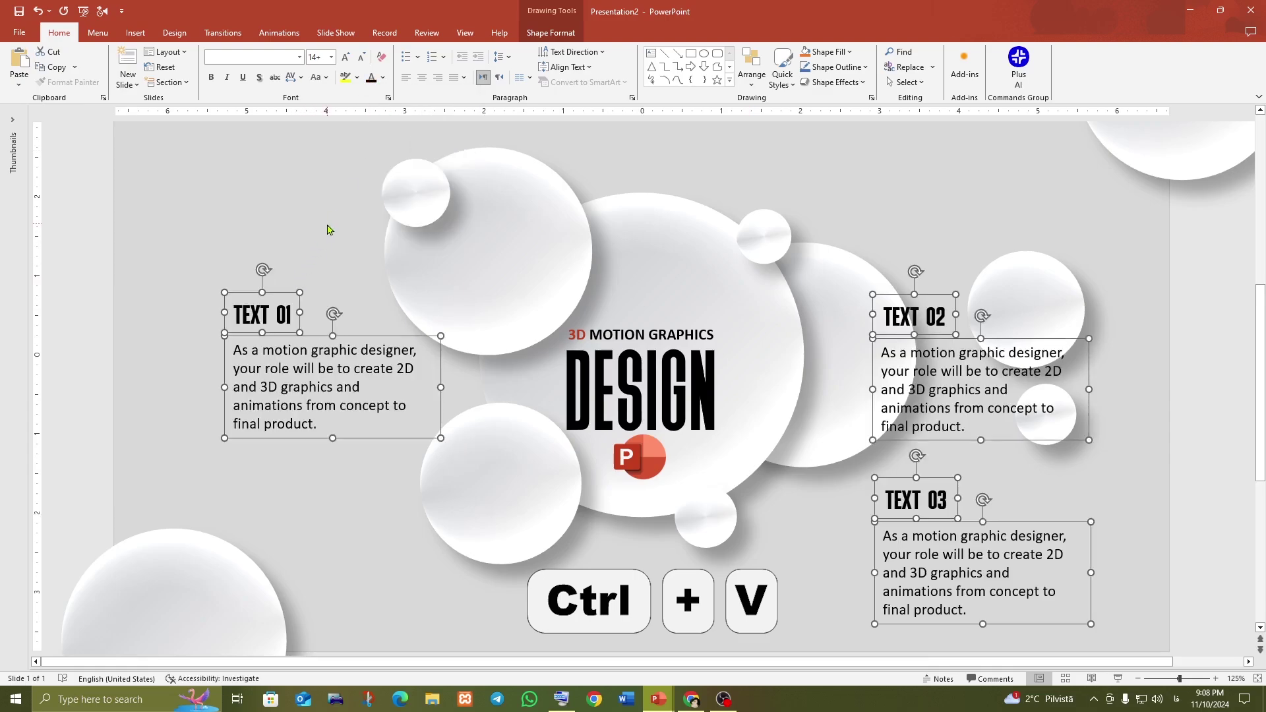
drag(318, 339, 246, 336)
- Move TEXT 02 up toward the top right and TEXT 03 slightly right
click(345, 490)
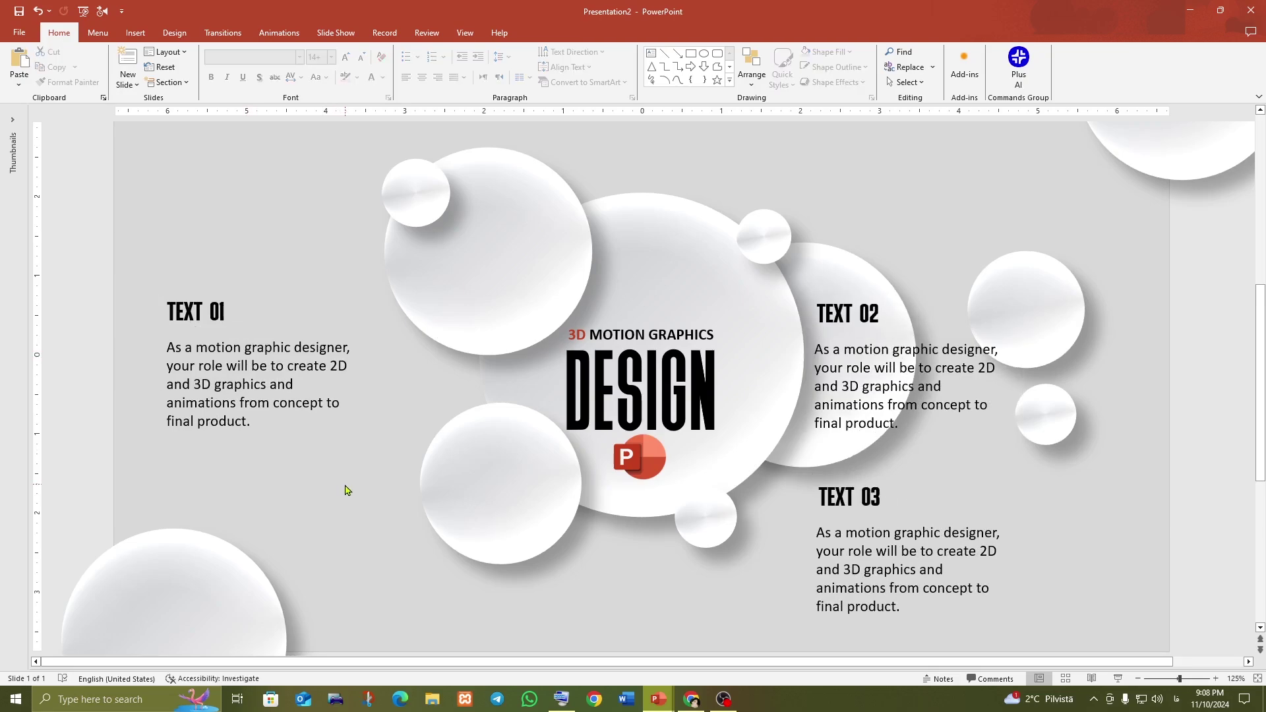
click(847, 313)
shift+click(862, 390)
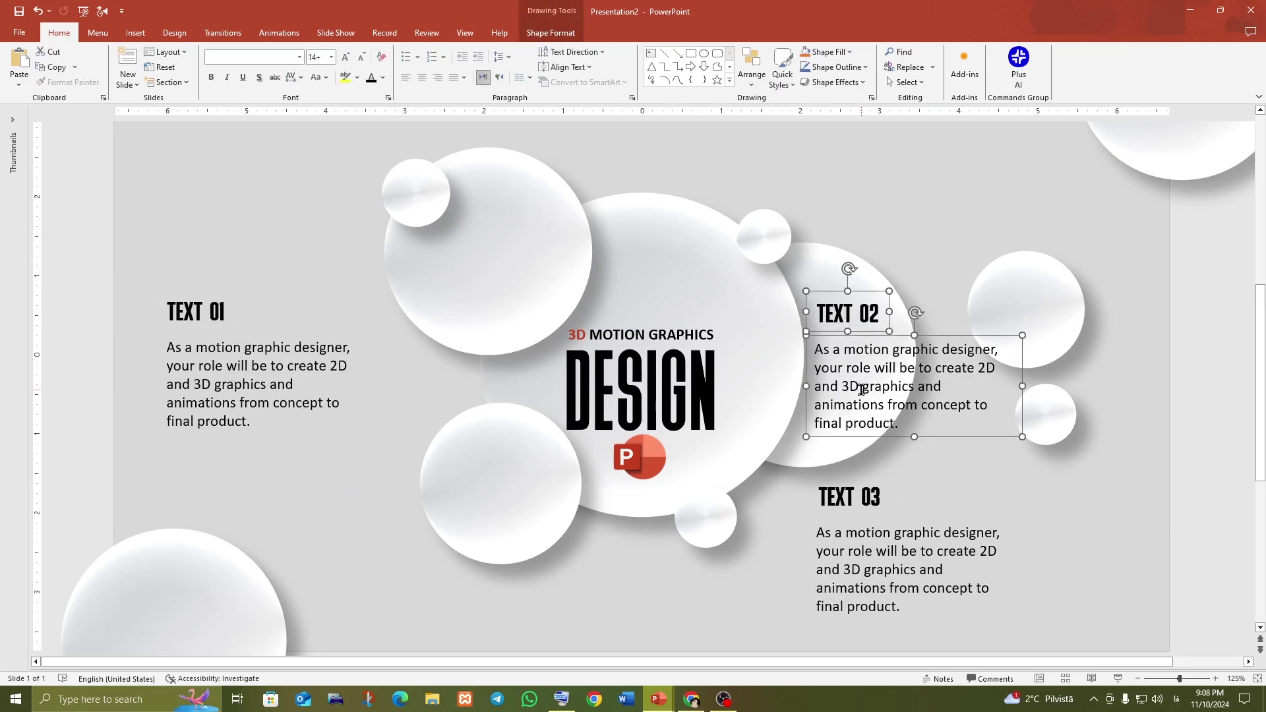
drag(934, 339, 981, 185)
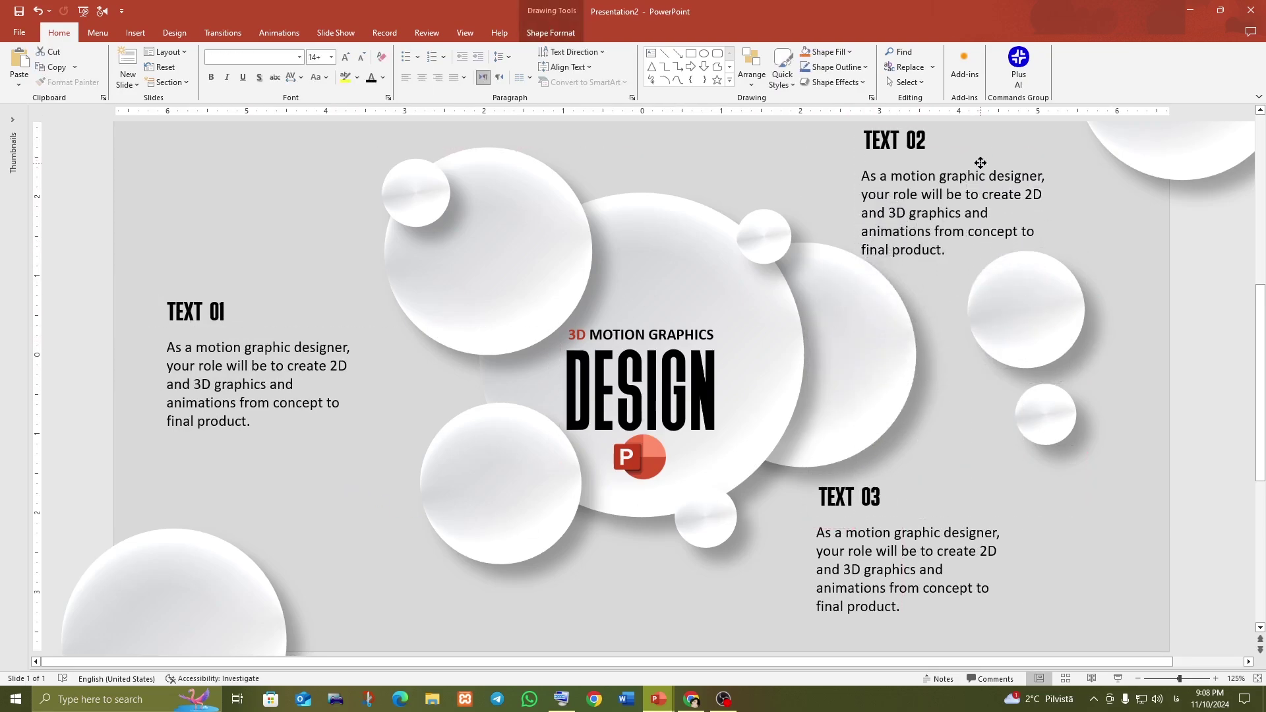
click(878, 501)
shift+click(919, 544)
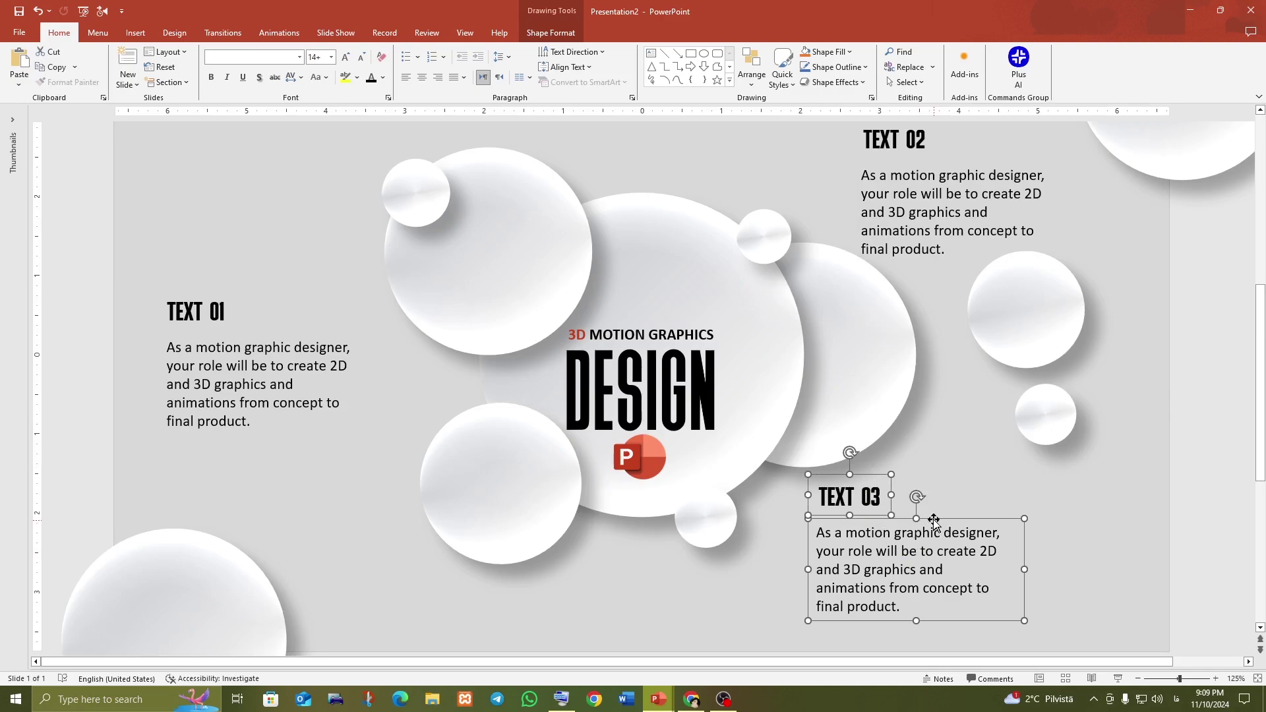
drag(934, 522, 991, 523)
ctrl+scroll(839, 538, down, 1)
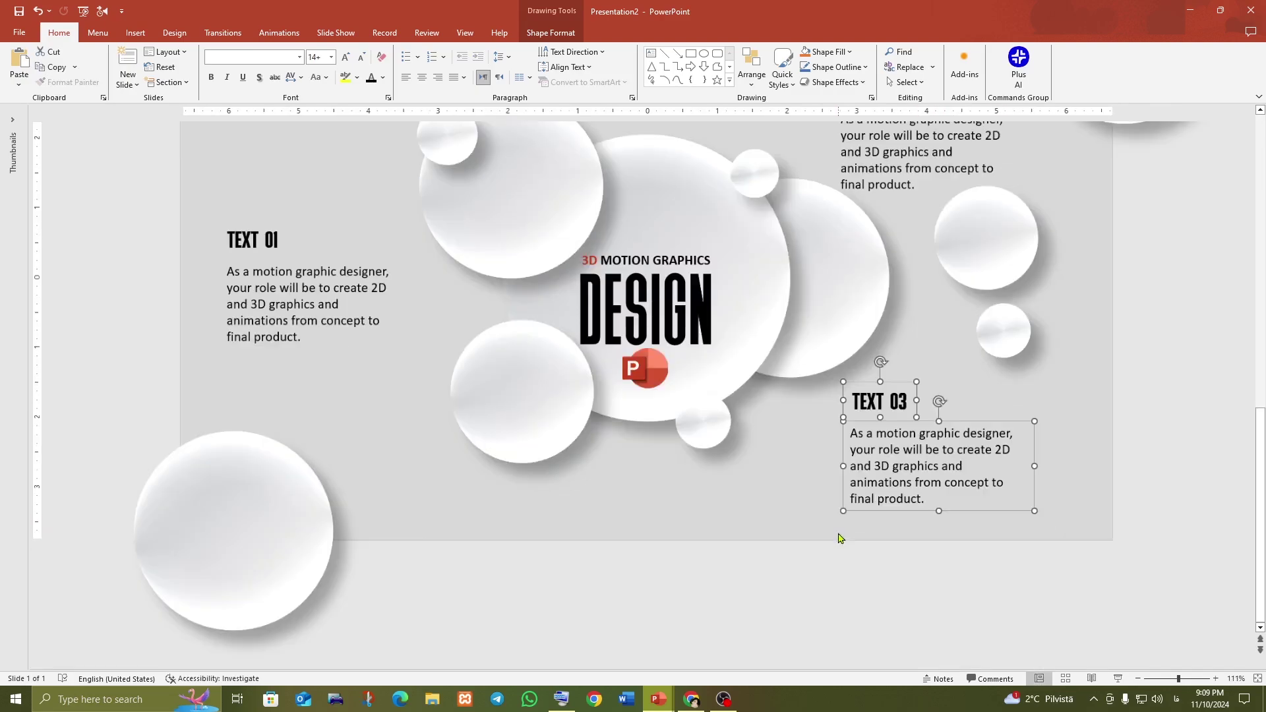
ctrl+scroll(839, 538, down, 1)
ctrl+scroll(838, 538, down, 2)
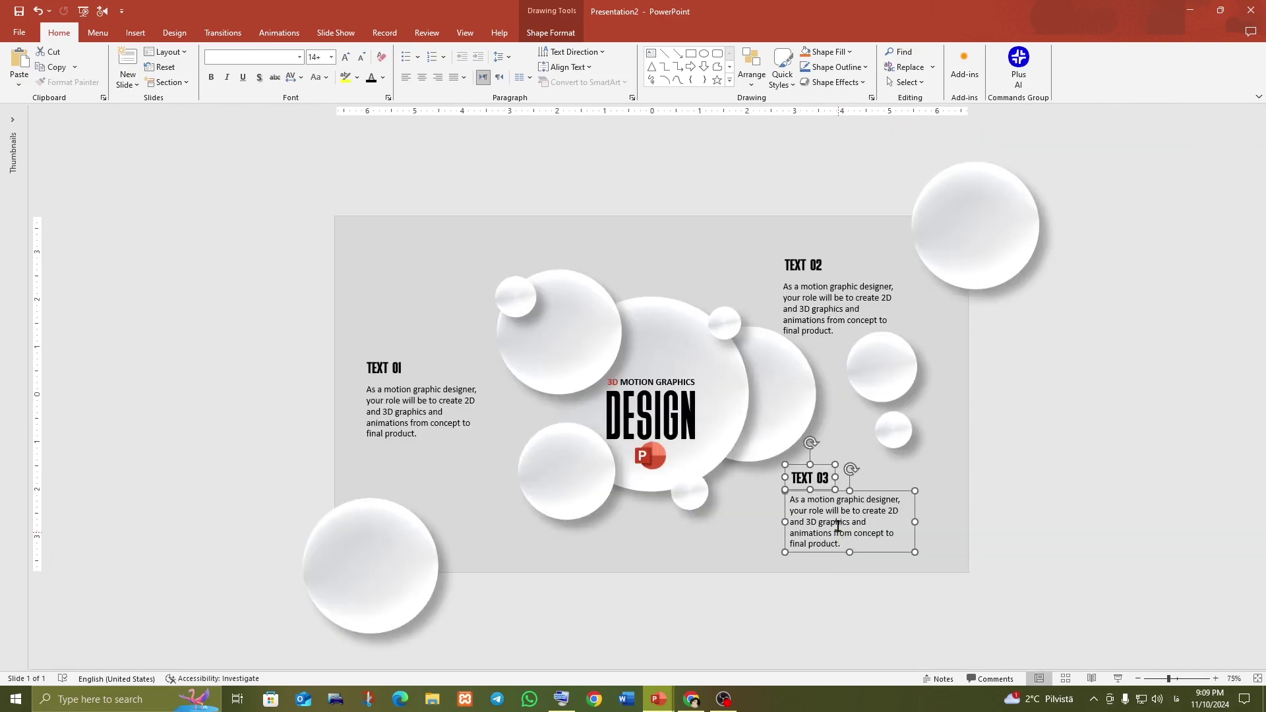
- Settle TEXT 02 in the upper right and nudge TEXT 01 right and slightly up
click(805, 258)
shift+click(826, 304)
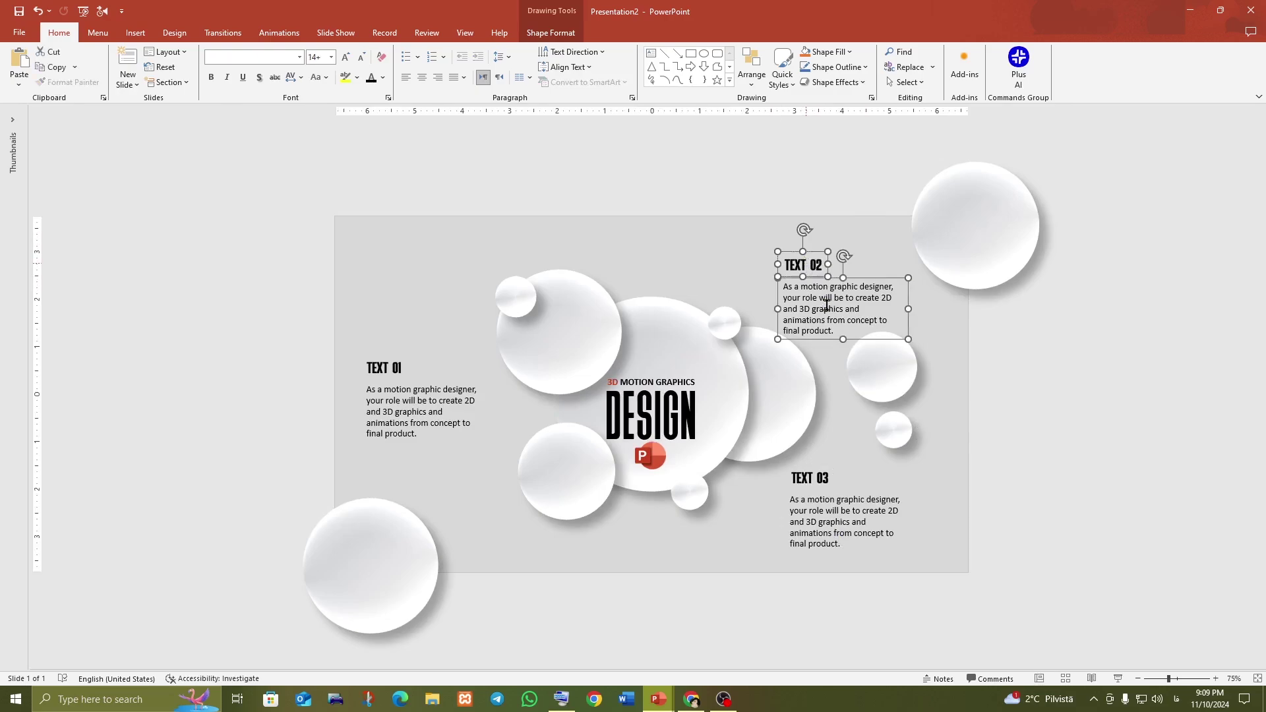
drag(857, 276, 864, 261)
click(441, 416)
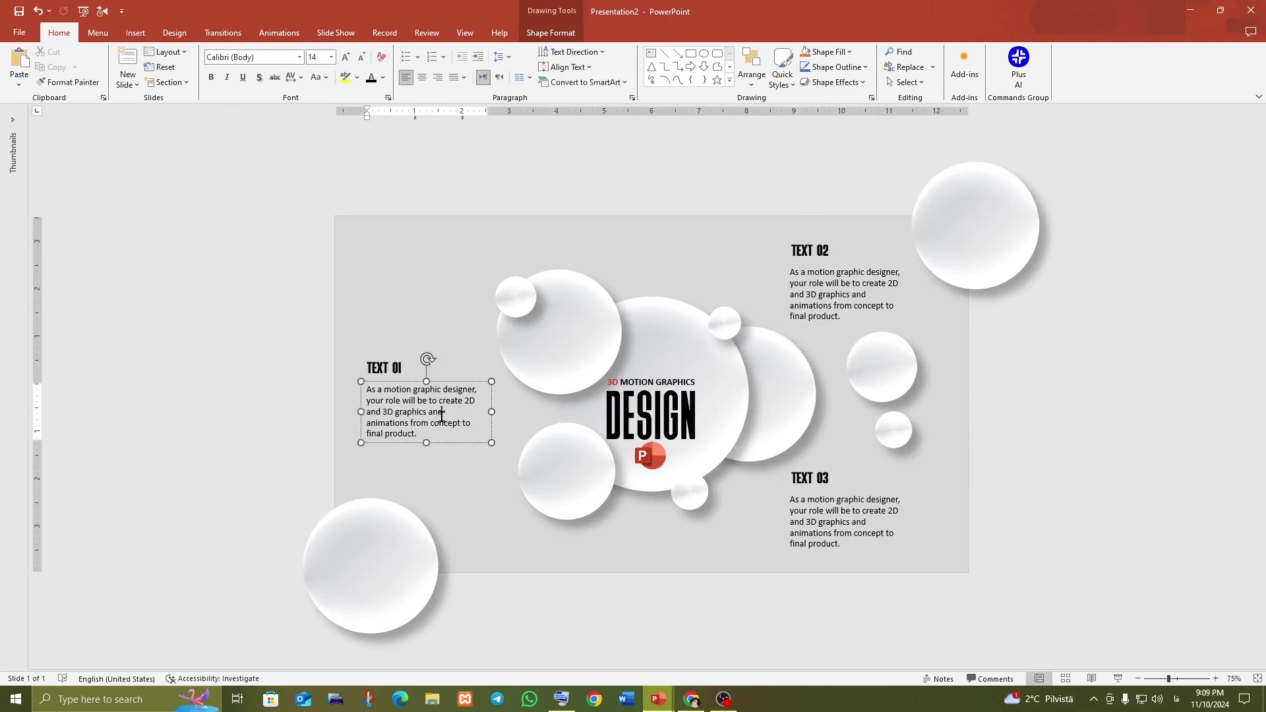
shift+click(394, 370)
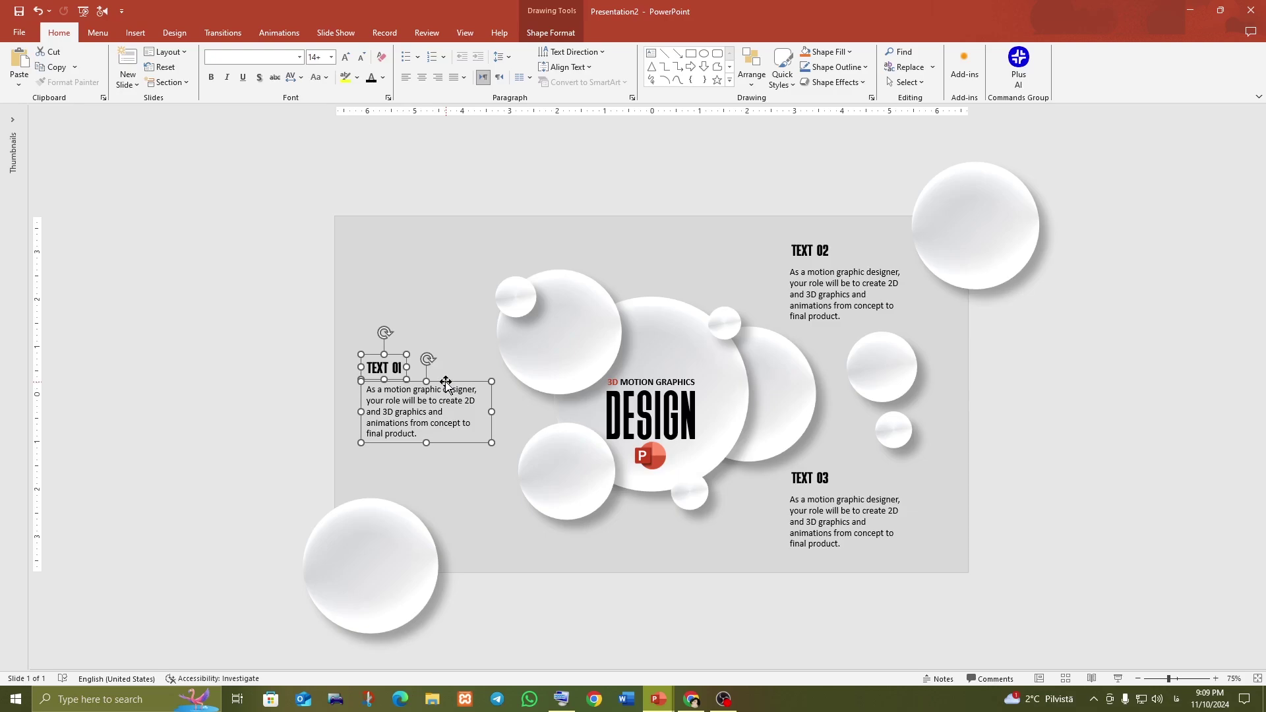
drag(447, 383, 455, 380)
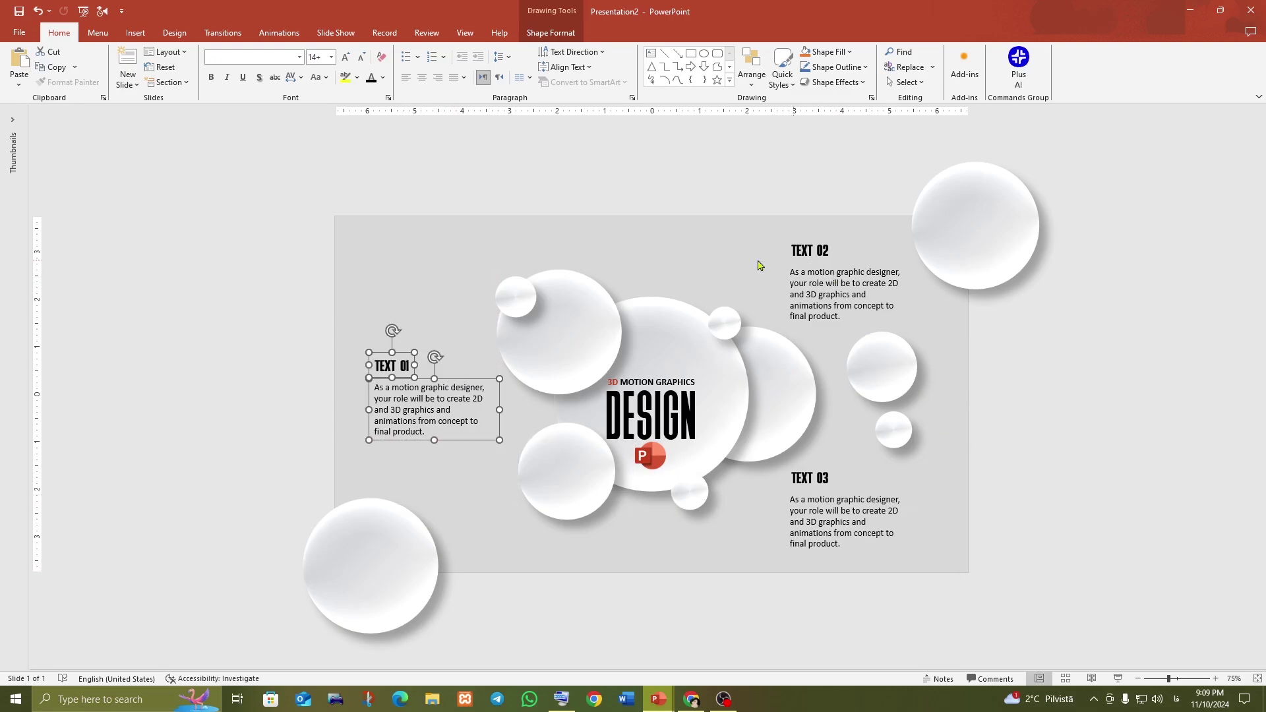
click(387, 305)
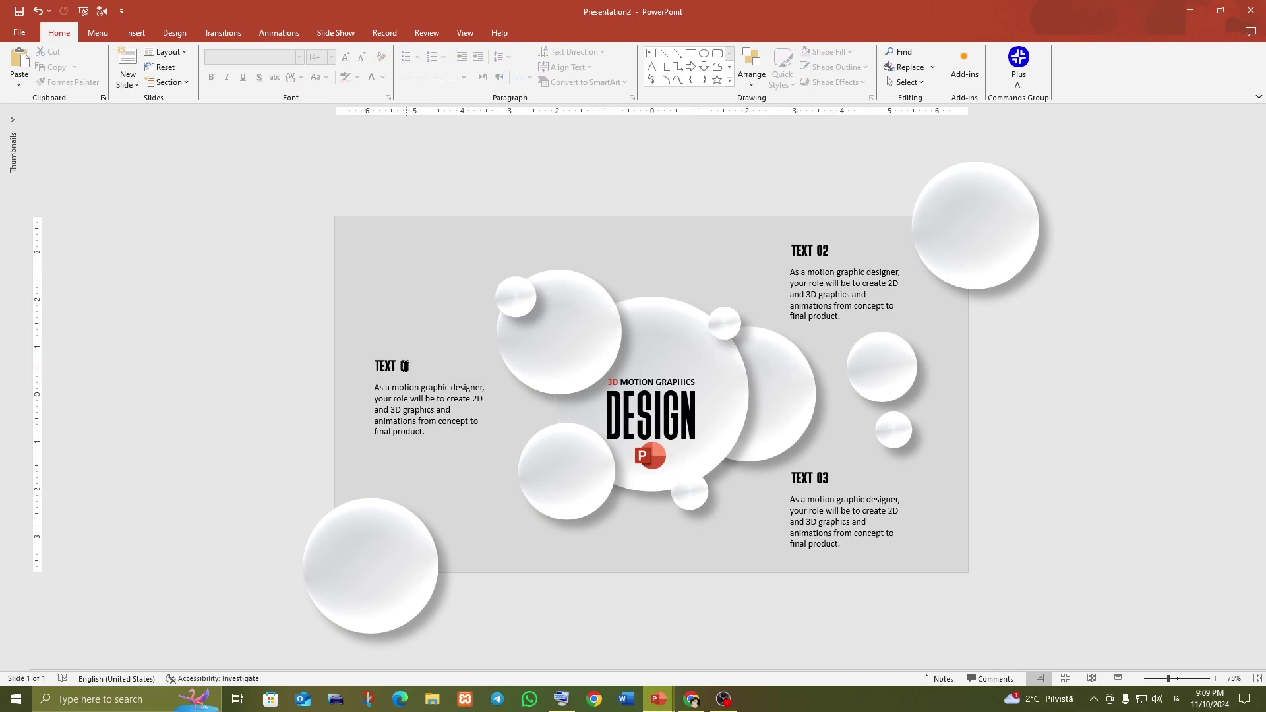
- Colour the TEXT 01, 02 and 03 headings the same red as the PowerPoint logo
triple_click(405, 366)
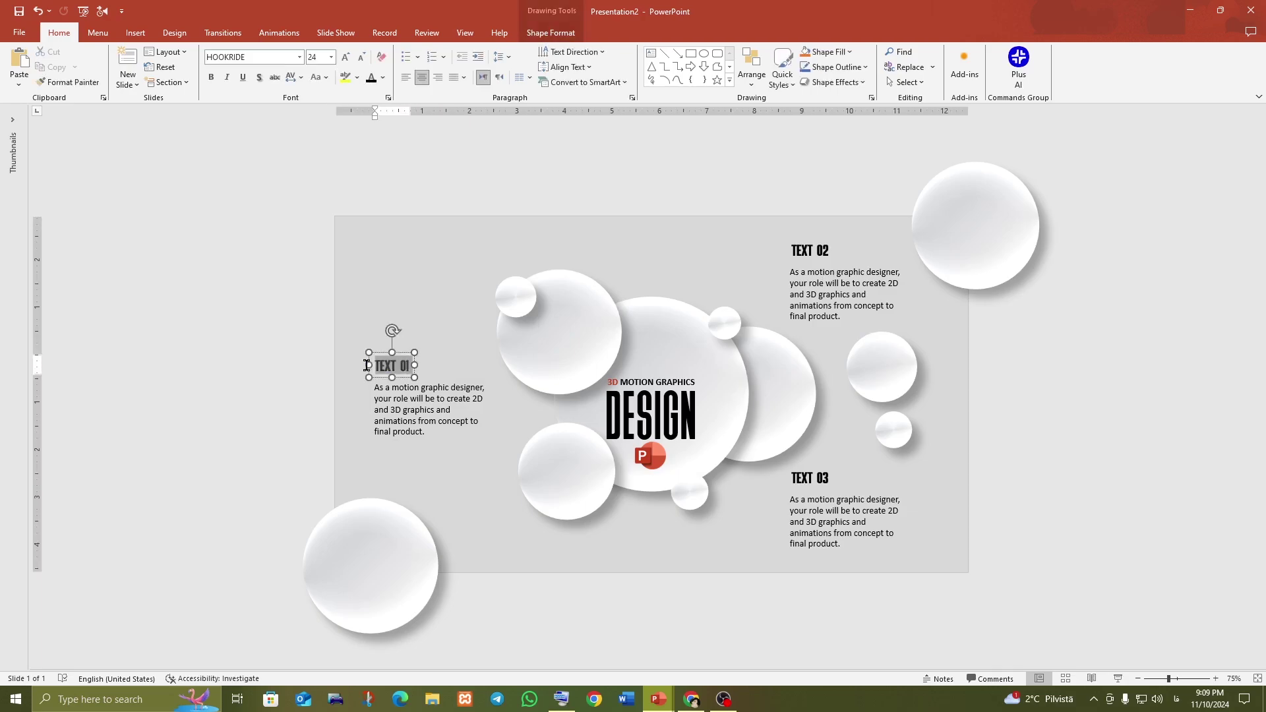
click(383, 78)
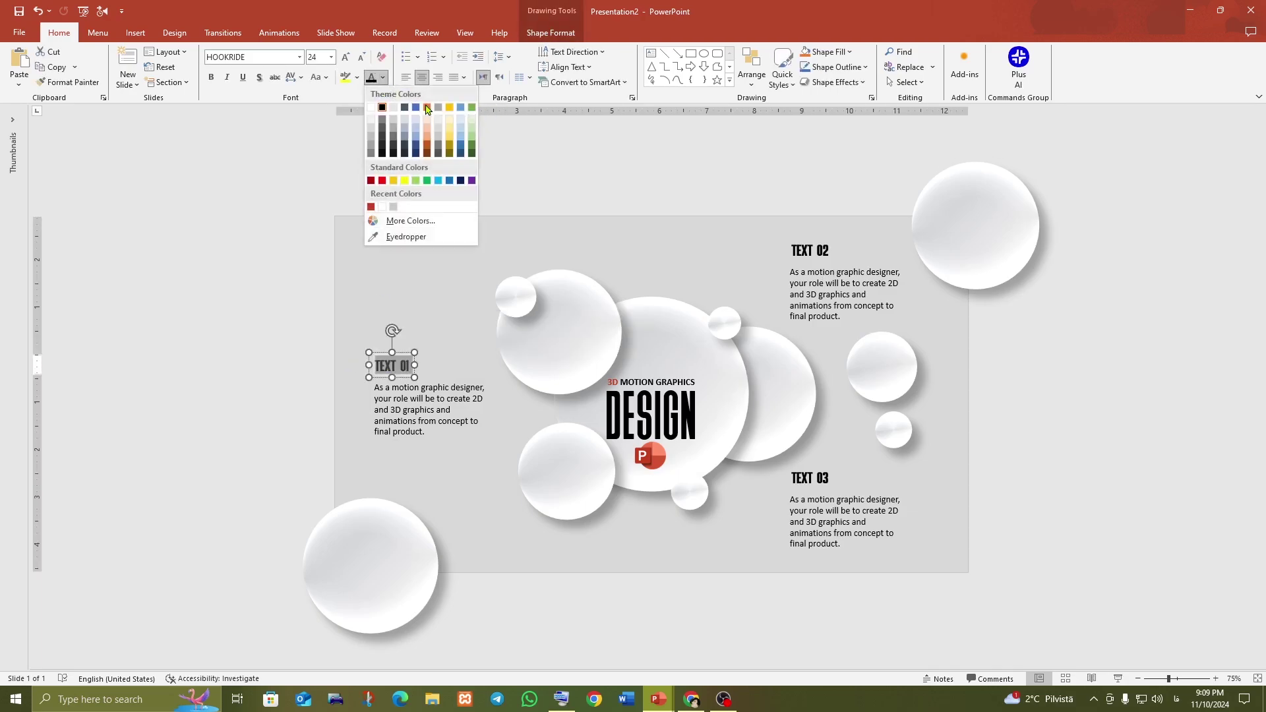
click(381, 237)
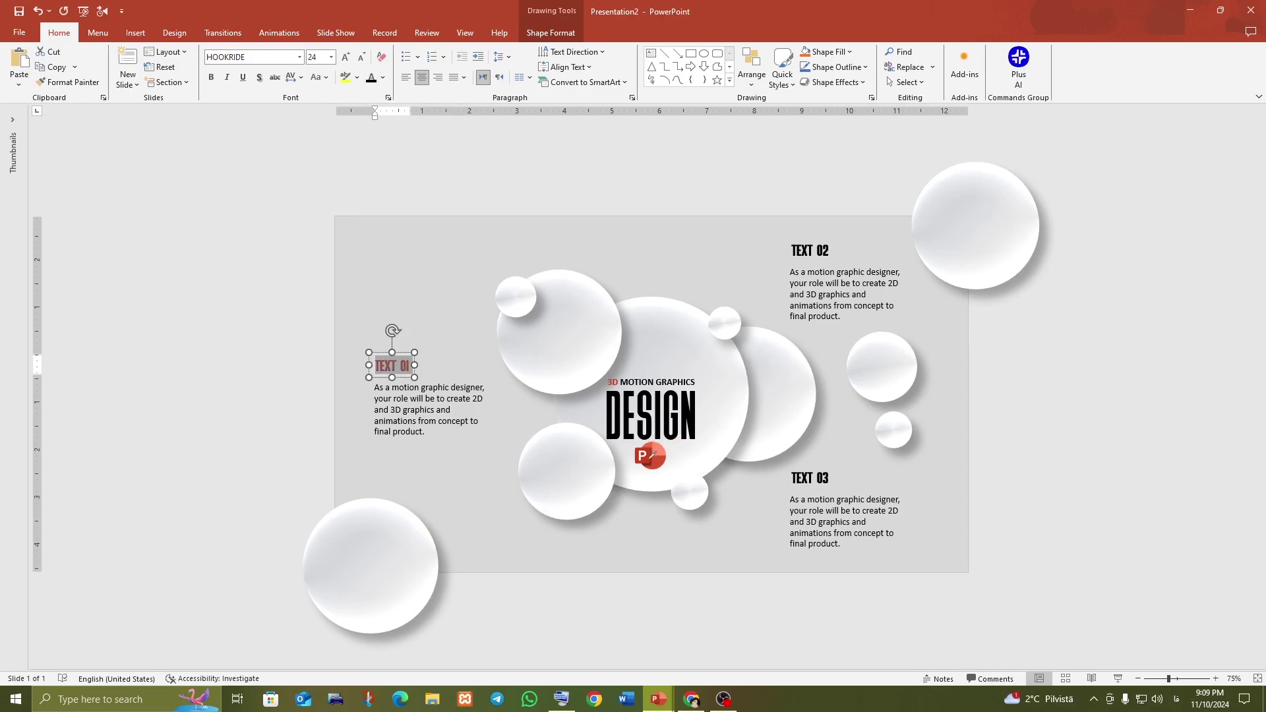
click(826, 249)
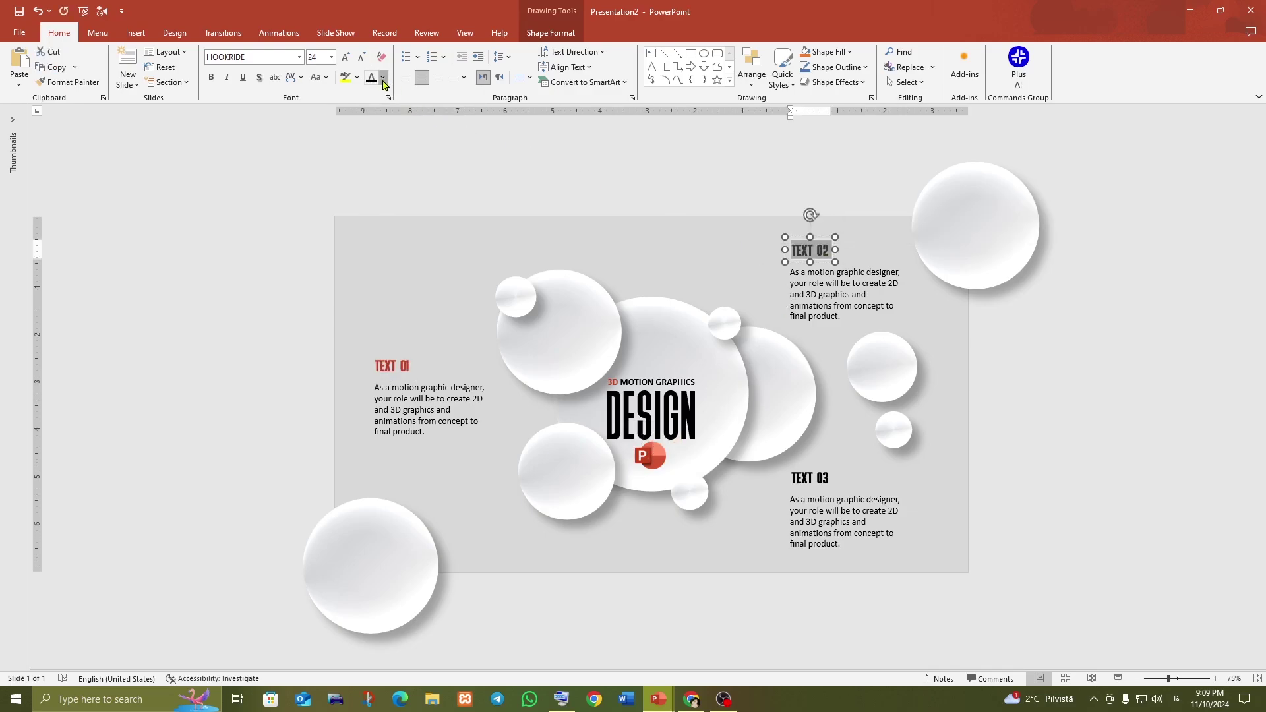
click(382, 77)
click(372, 207)
drag(825, 478, 759, 477)
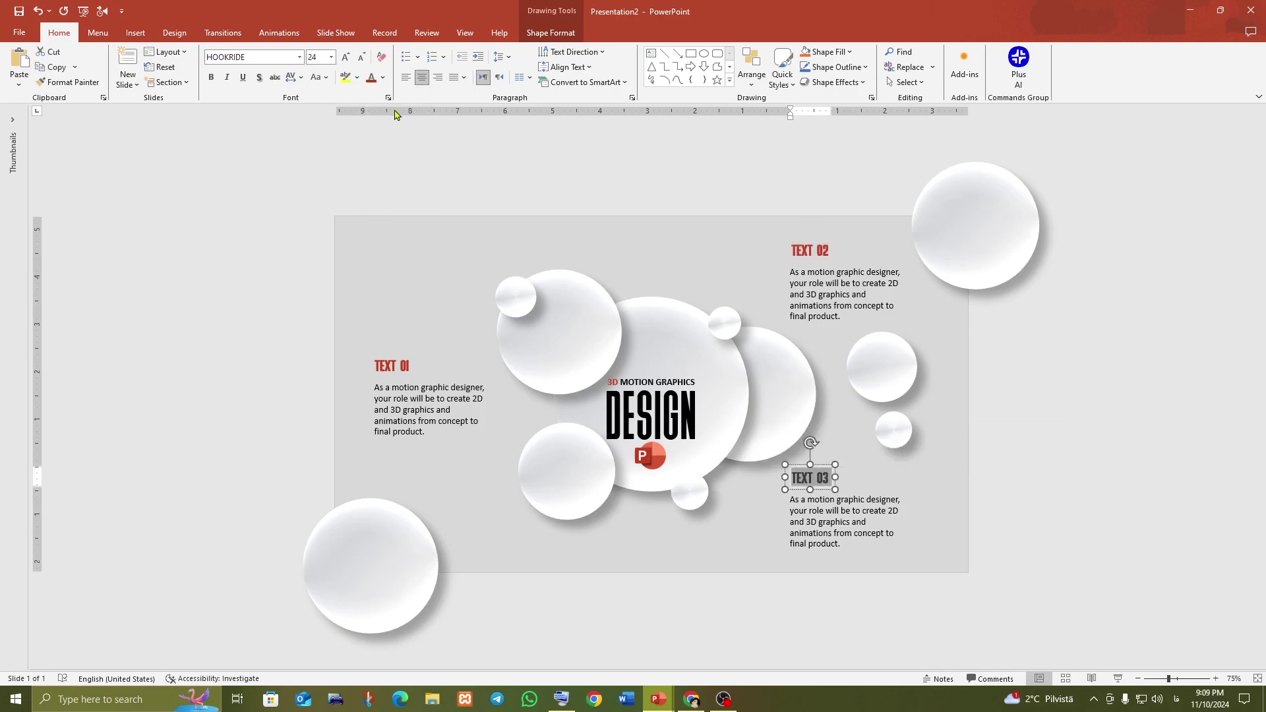
click(371, 77)
click(481, 180)
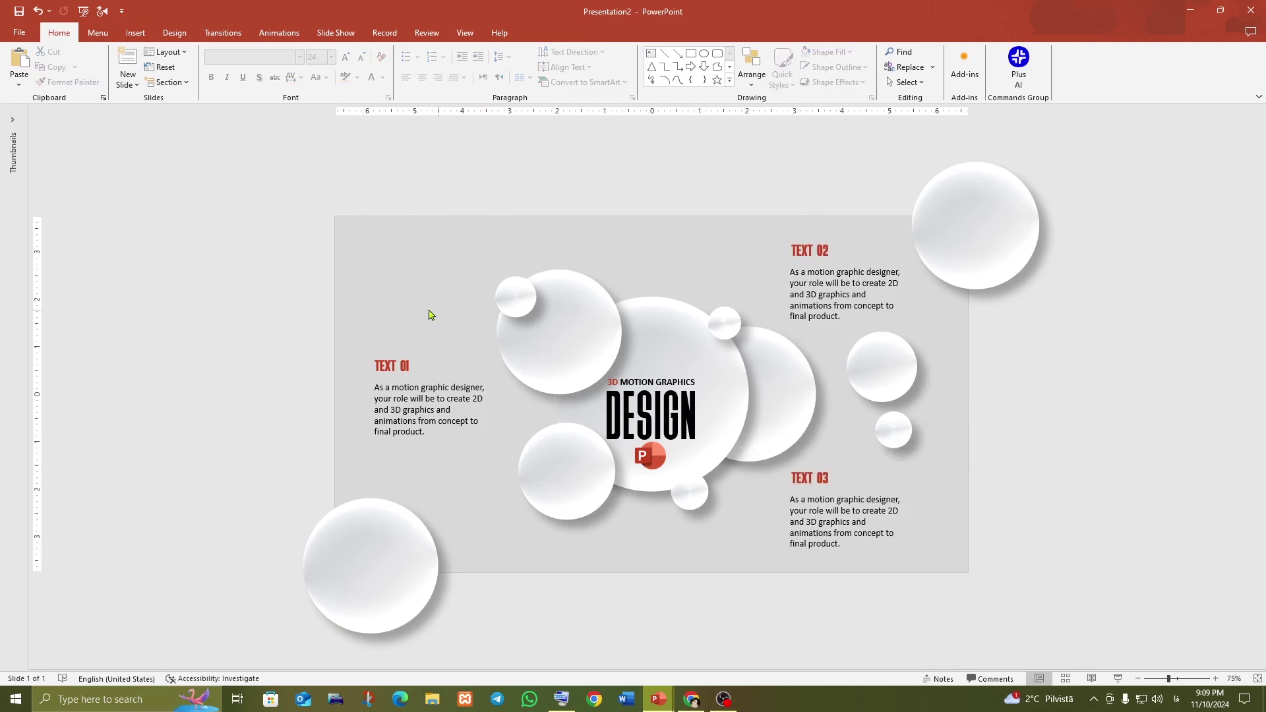
- Group each TEXT heading with its paragraph, giving three single blocks
drag(303, 328, 556, 477)
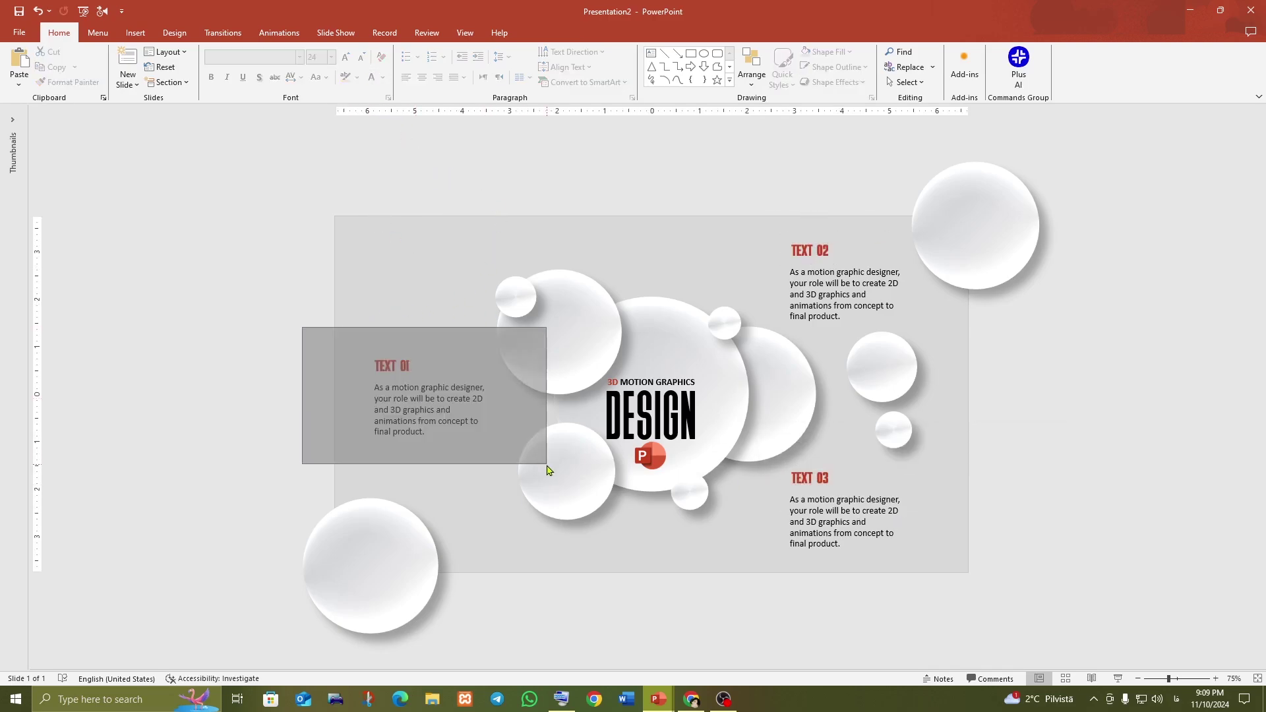
right_click(428, 381)
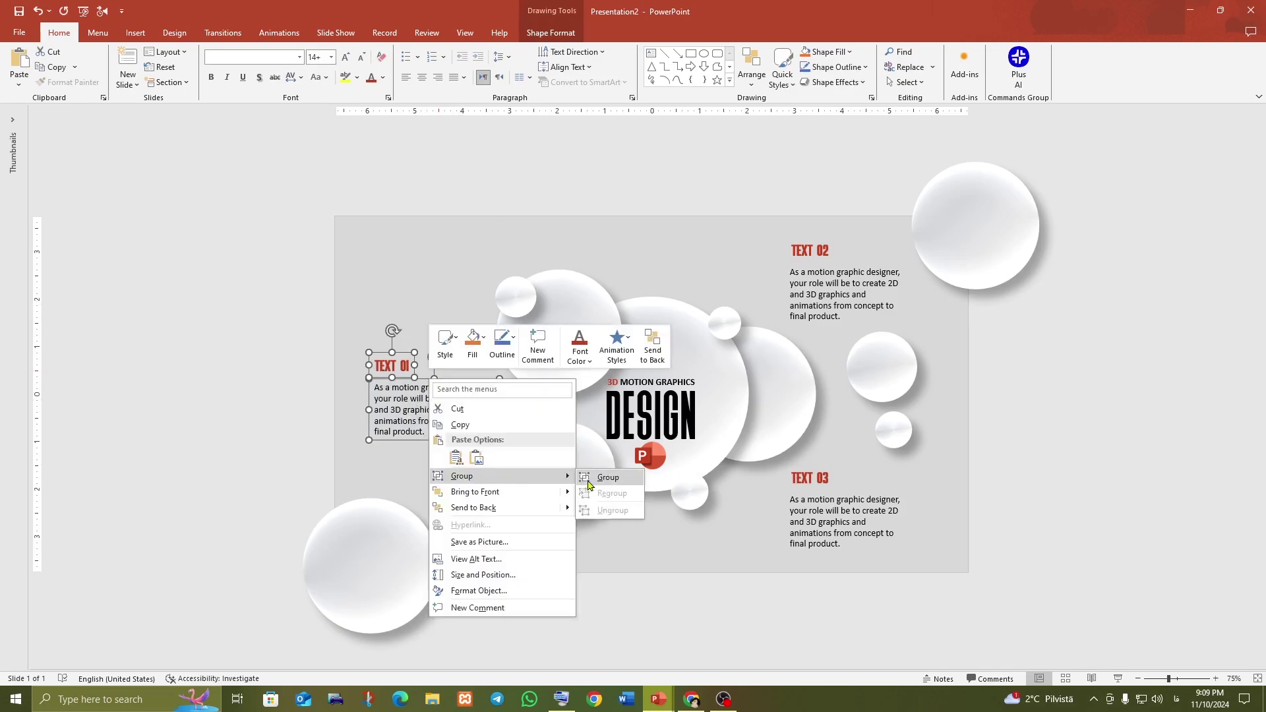
click(590, 480)
drag(980, 584, 750, 451)
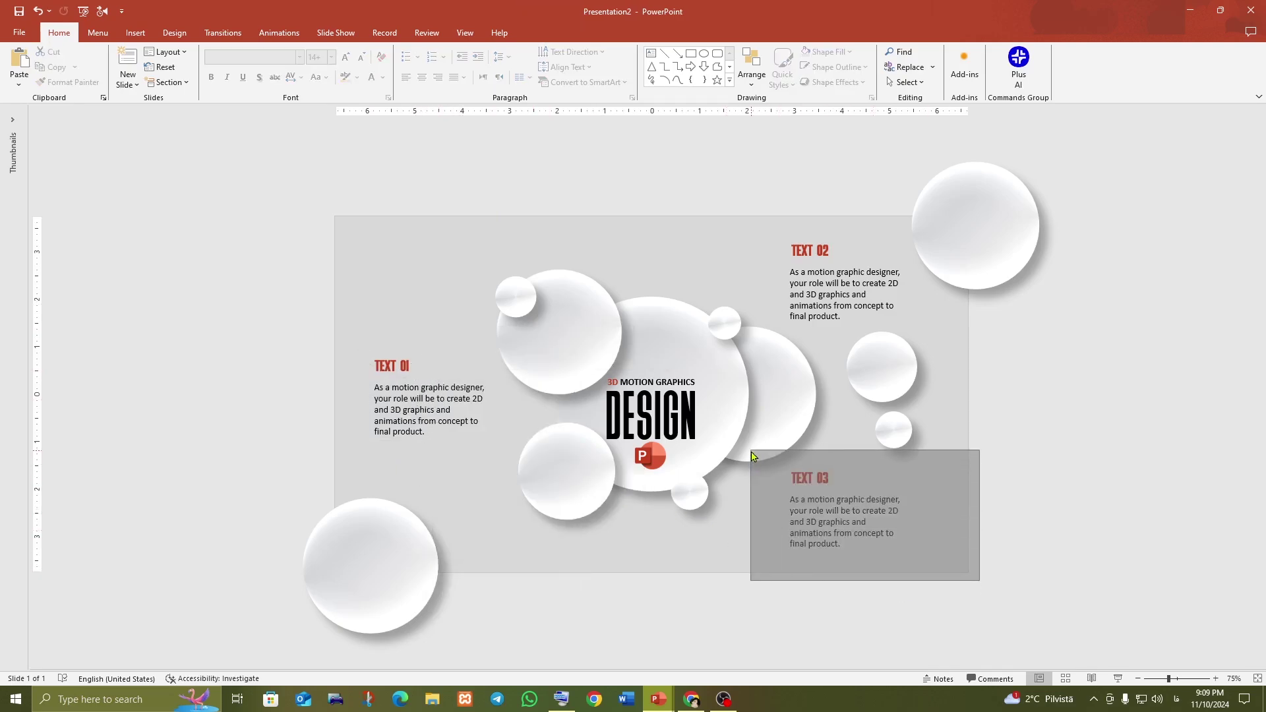
right_click(818, 468)
mouse_move(853, 326)
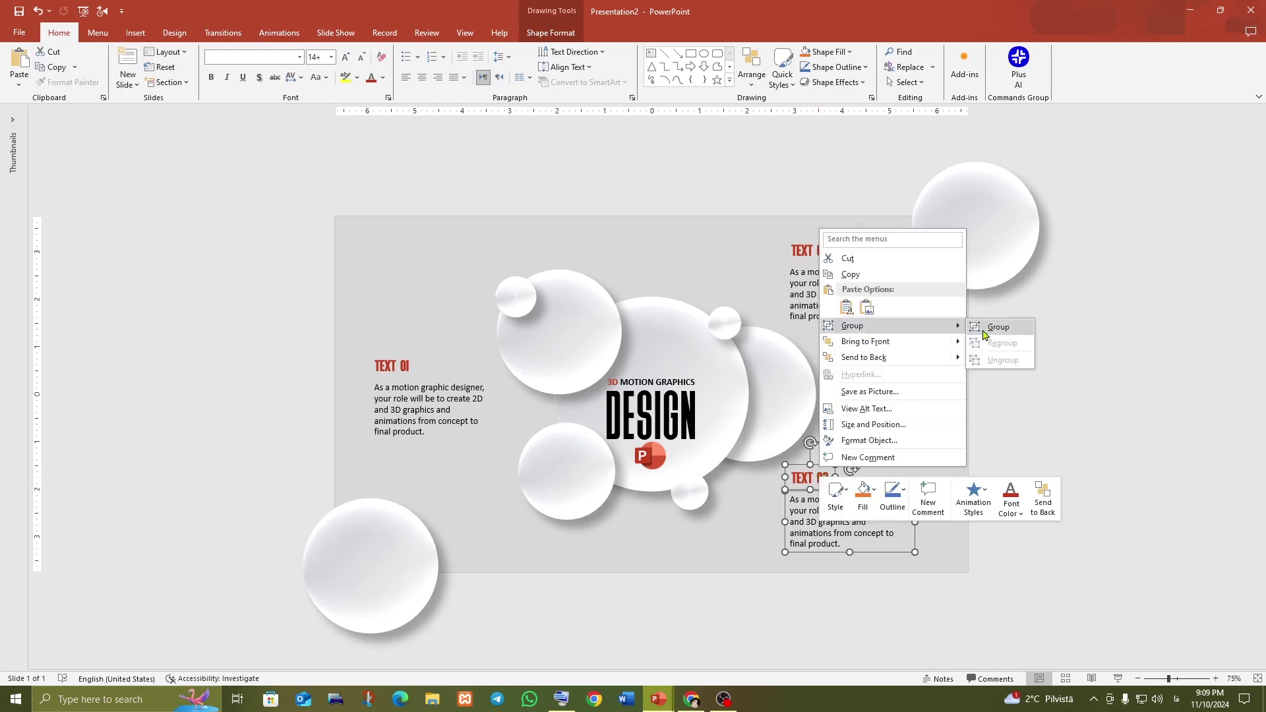
click(992, 327)
click(1042, 418)
drag(754, 198, 950, 346)
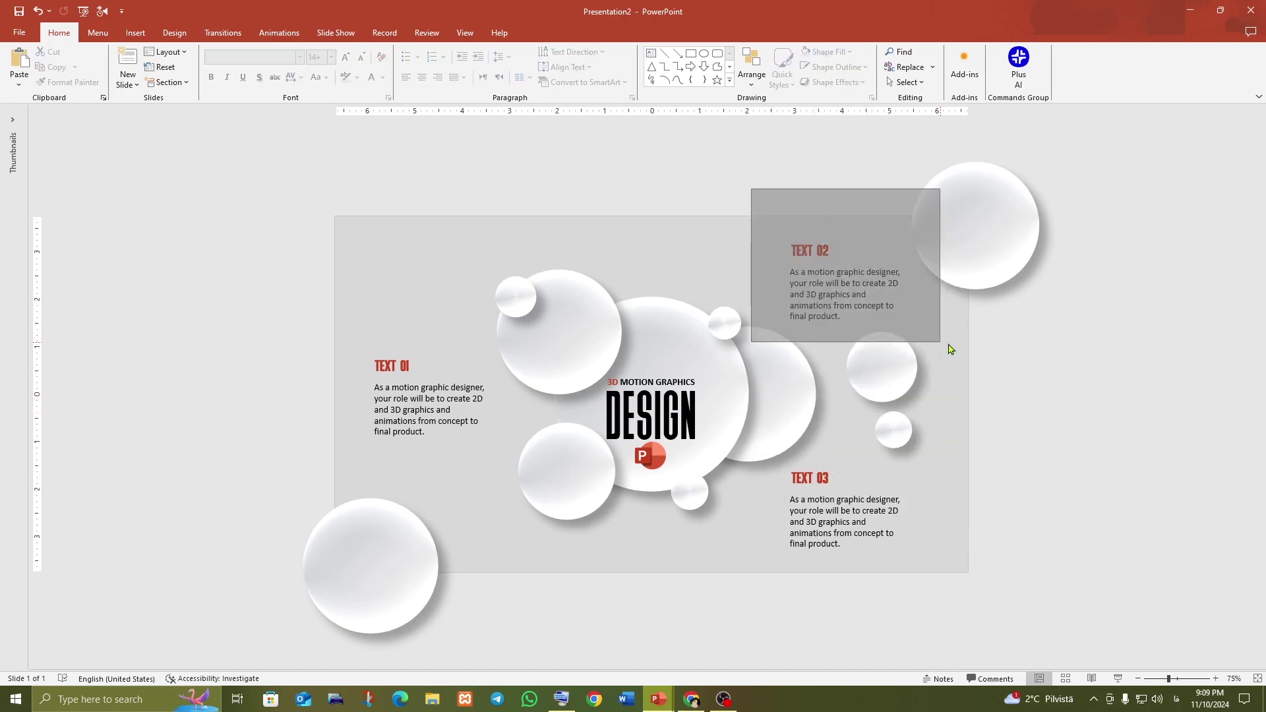
right_click(817, 264)
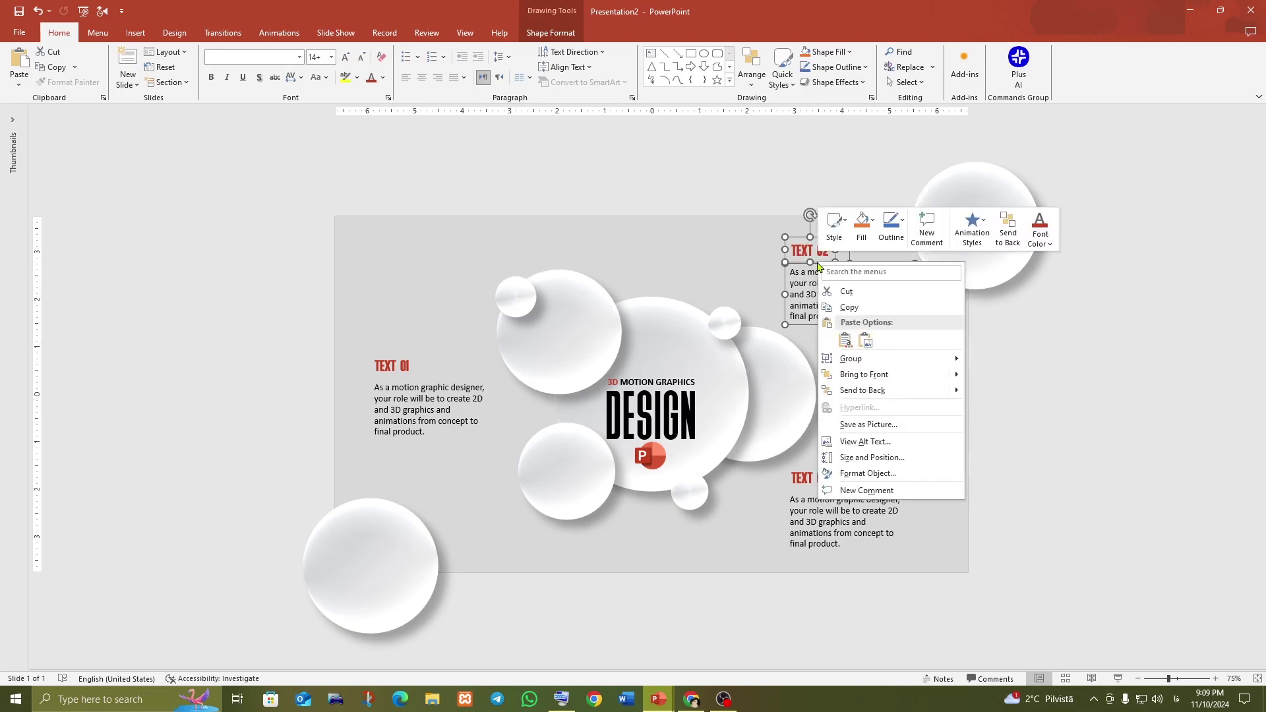
mouse_move(851, 358)
click(982, 363)
click(981, 382)
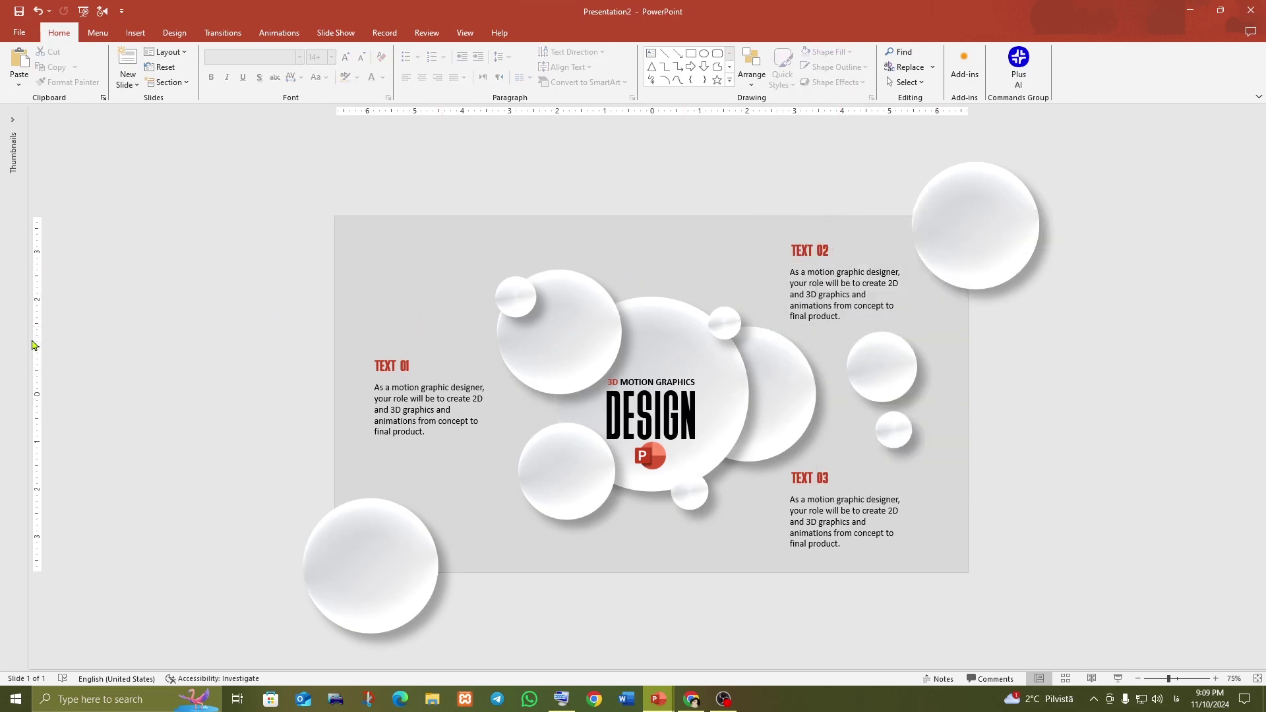
- Send the lower-left bubble behind the DESIGN title
drag(27, 341, 247, 387)
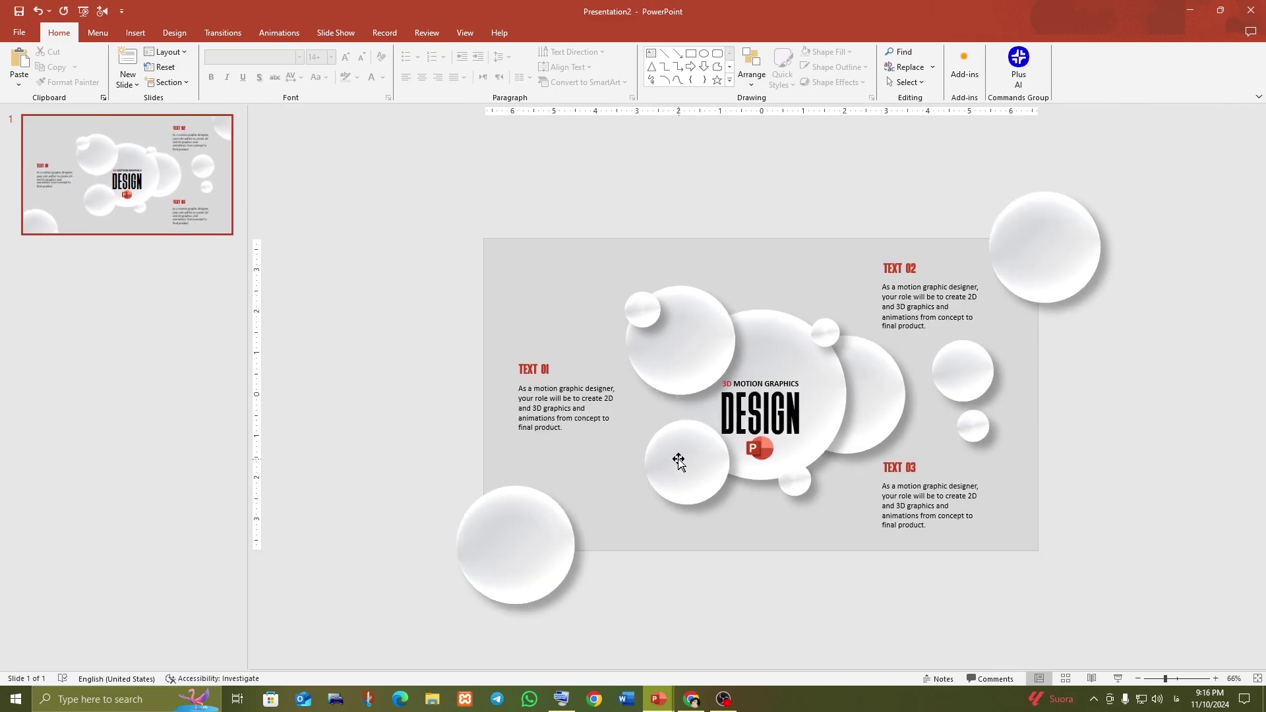
click(693, 481)
right_click(693, 480)
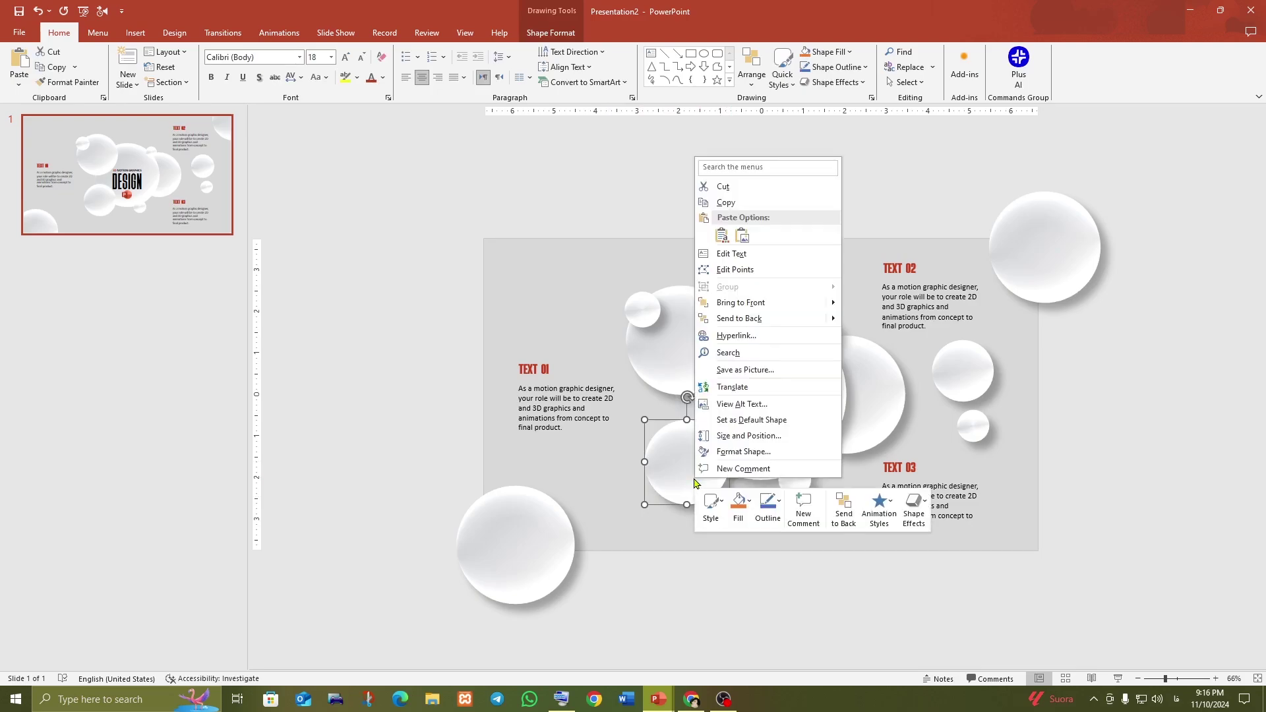
mouse_move(752, 319)
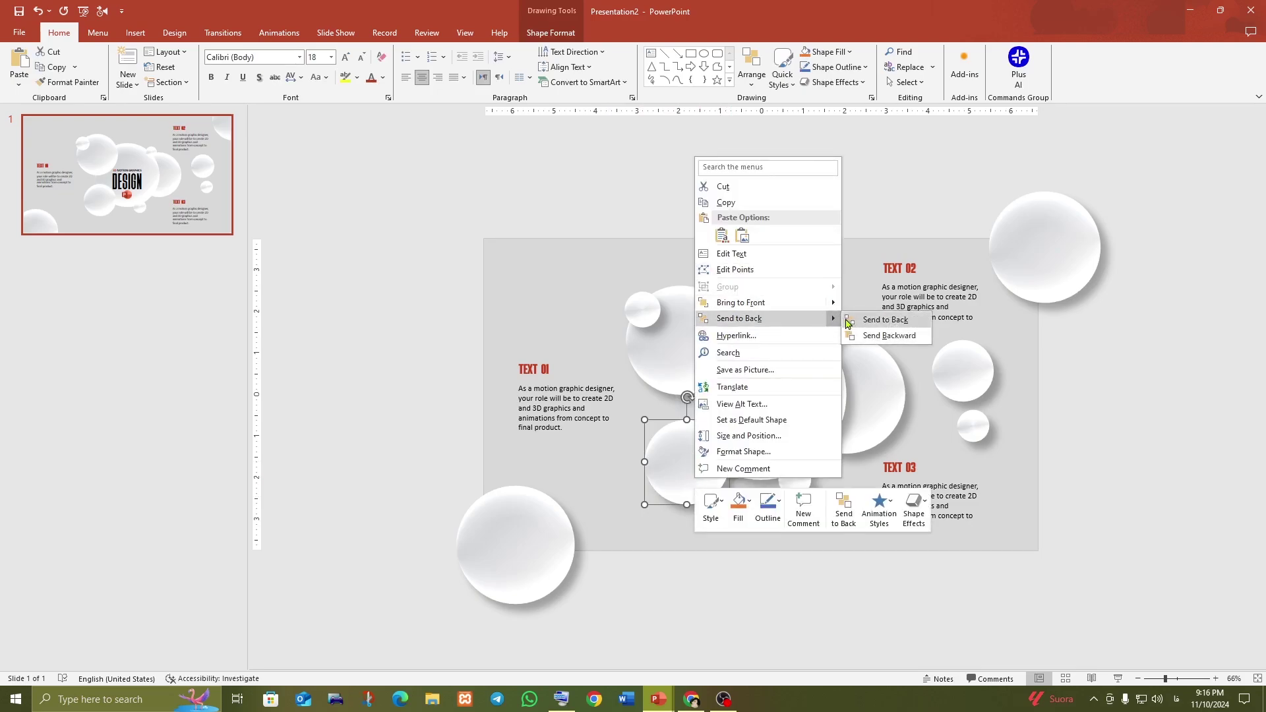
click(850, 322)
click(602, 499)
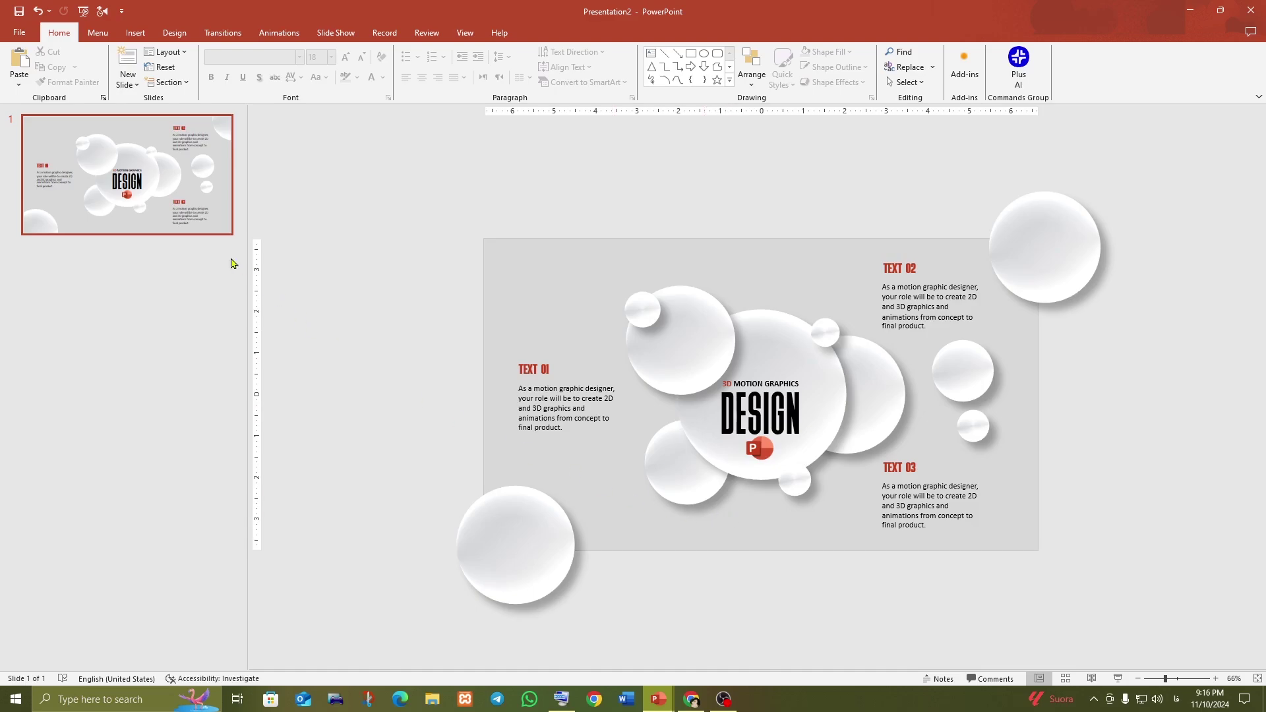
- Duplicate slide 1 and return to slide 1
right_click(155, 187)
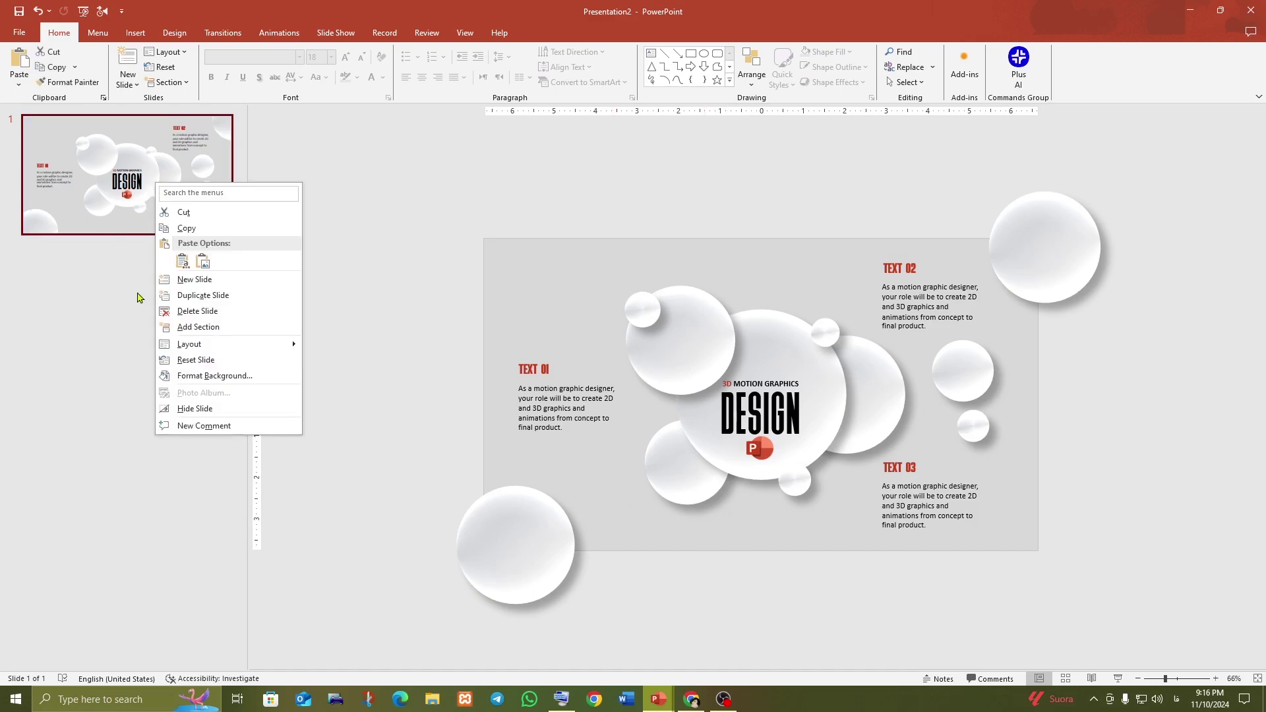
click(197, 294)
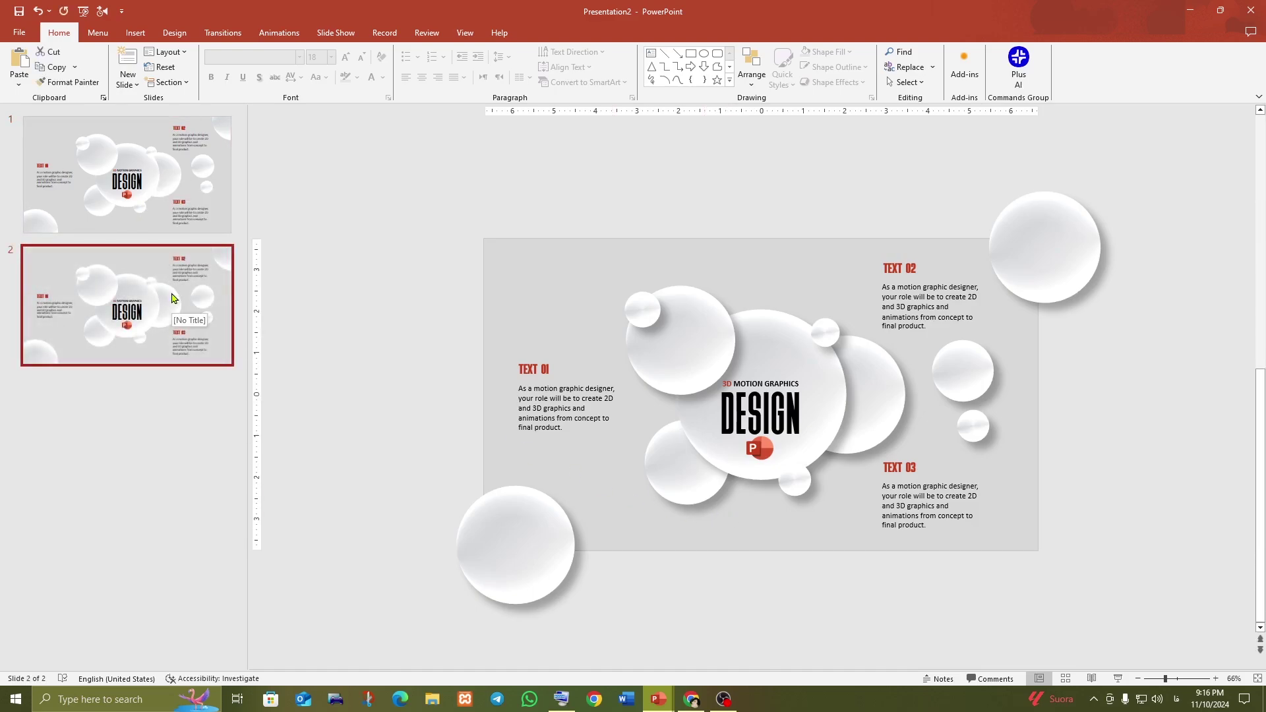
click(147, 198)
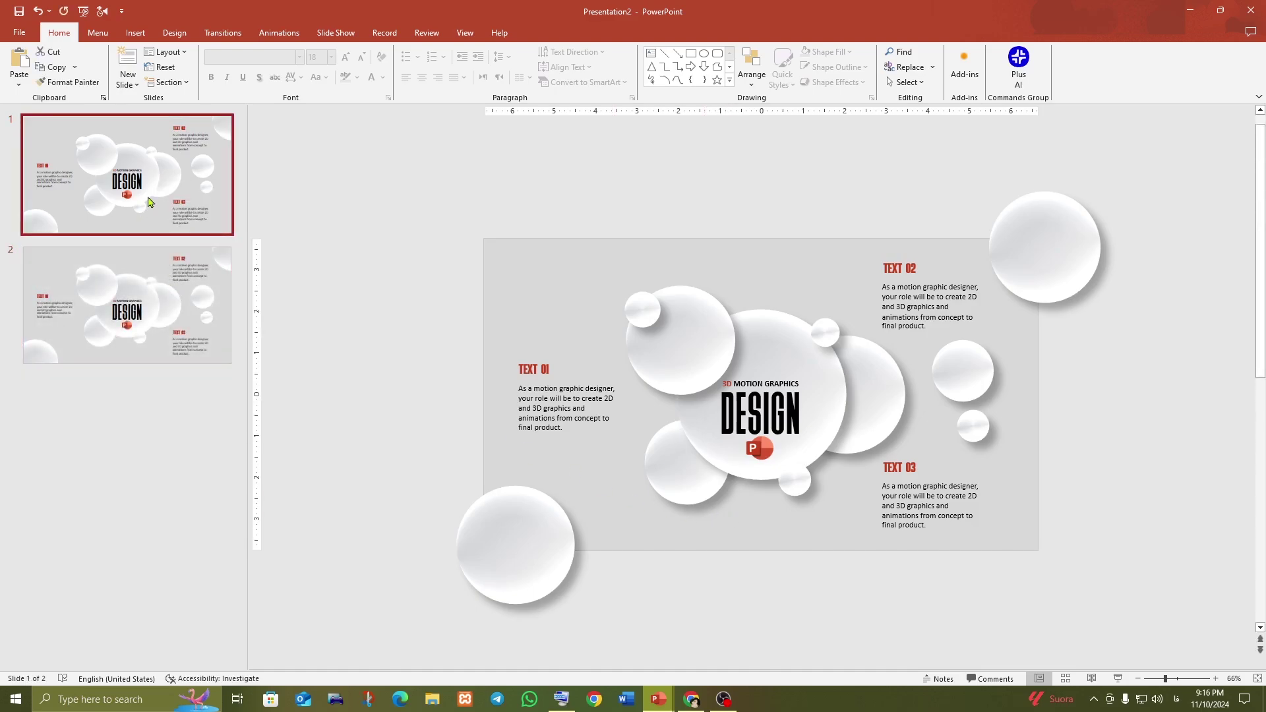
- Drag the first bubbles off slide 1, above, below and beside its edges
click(687, 353)
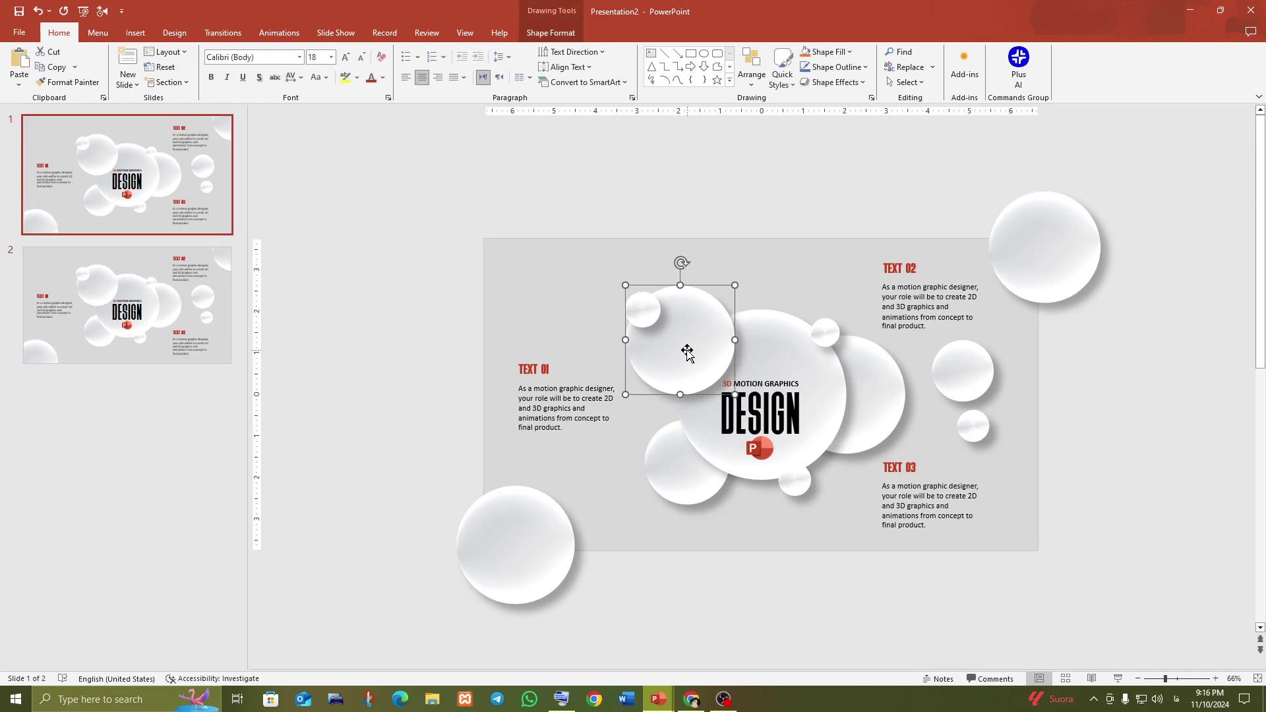
drag(687, 350, 761, 177)
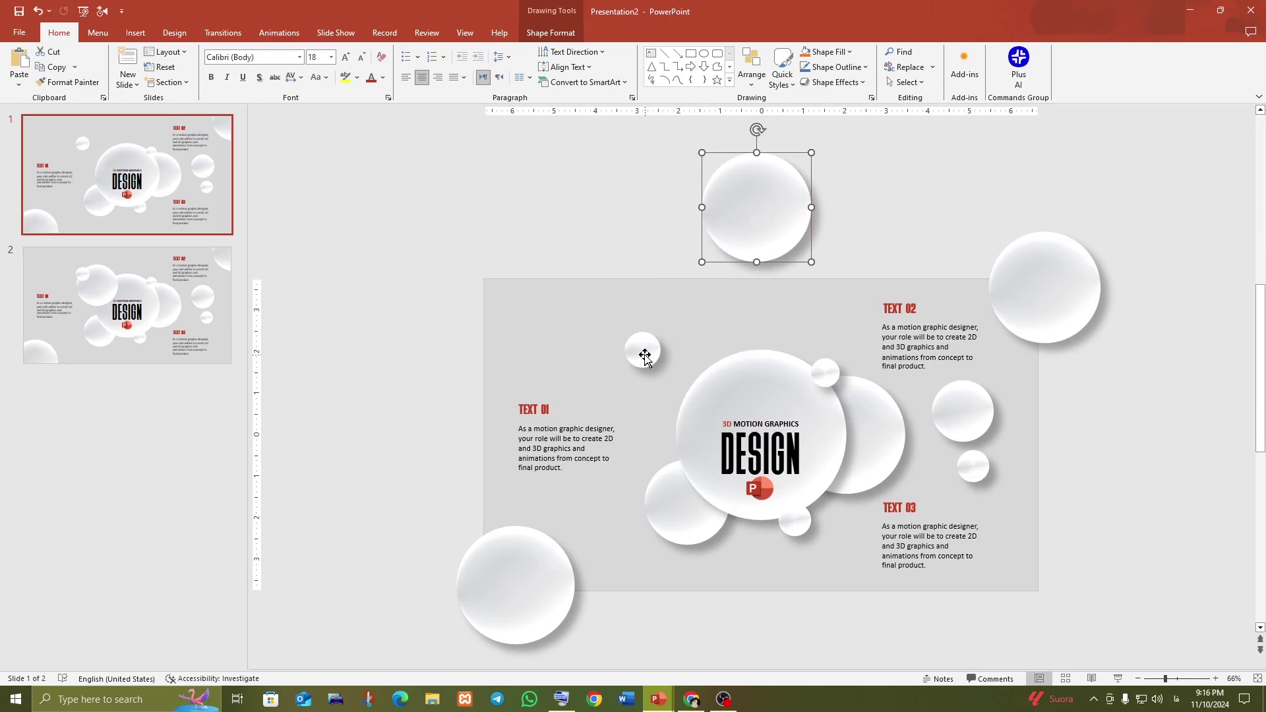
scroll(645, 357, down, 1)
drag(644, 357, 699, 434)
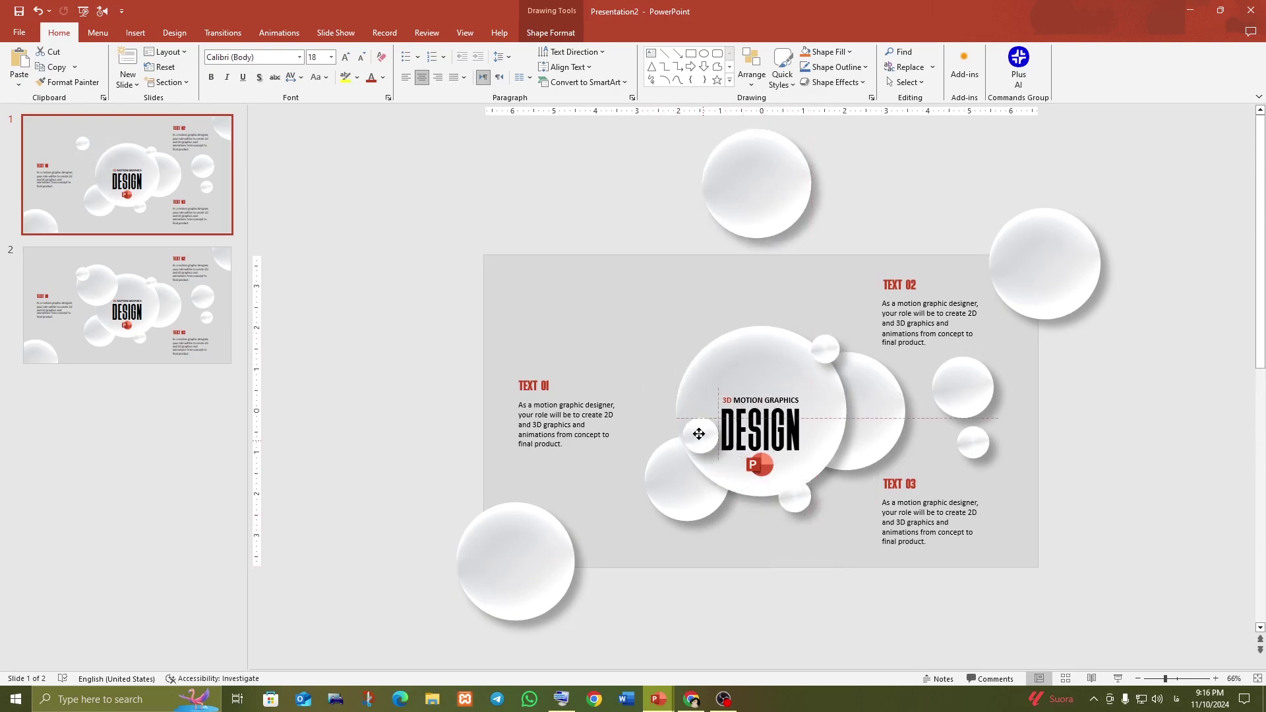
drag(699, 434, 825, 612)
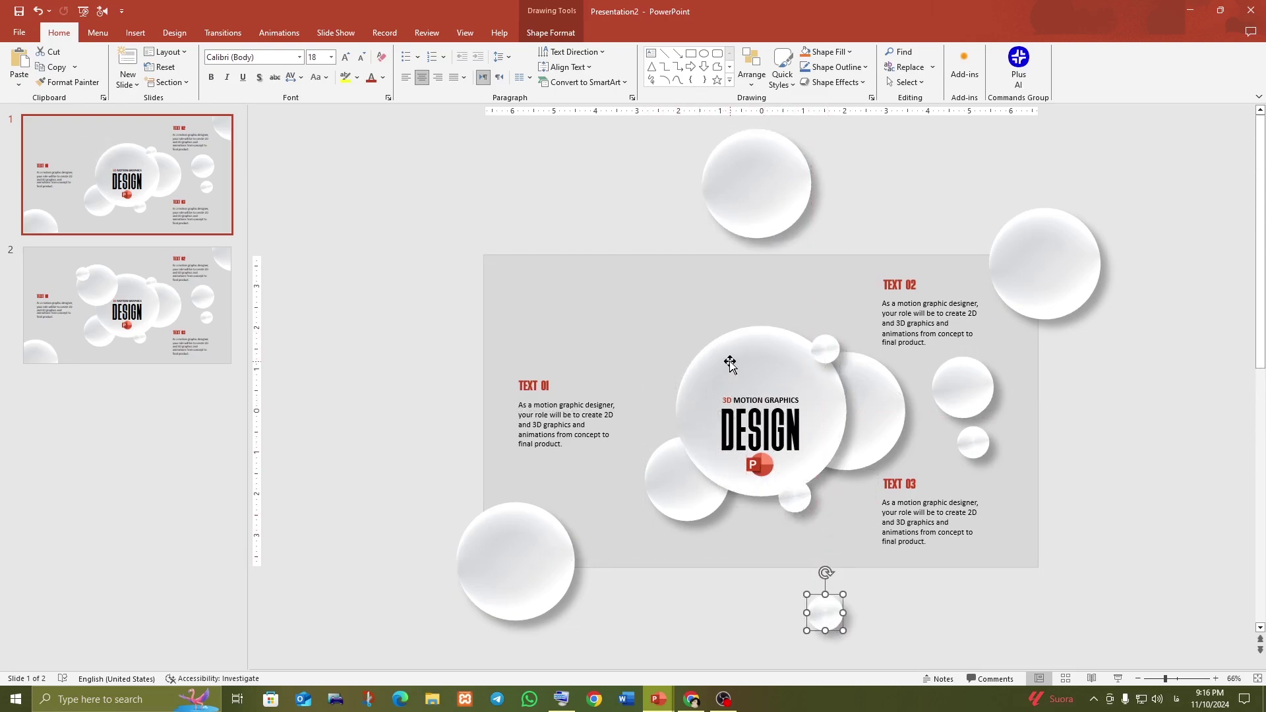
drag(730, 362, 409, 464)
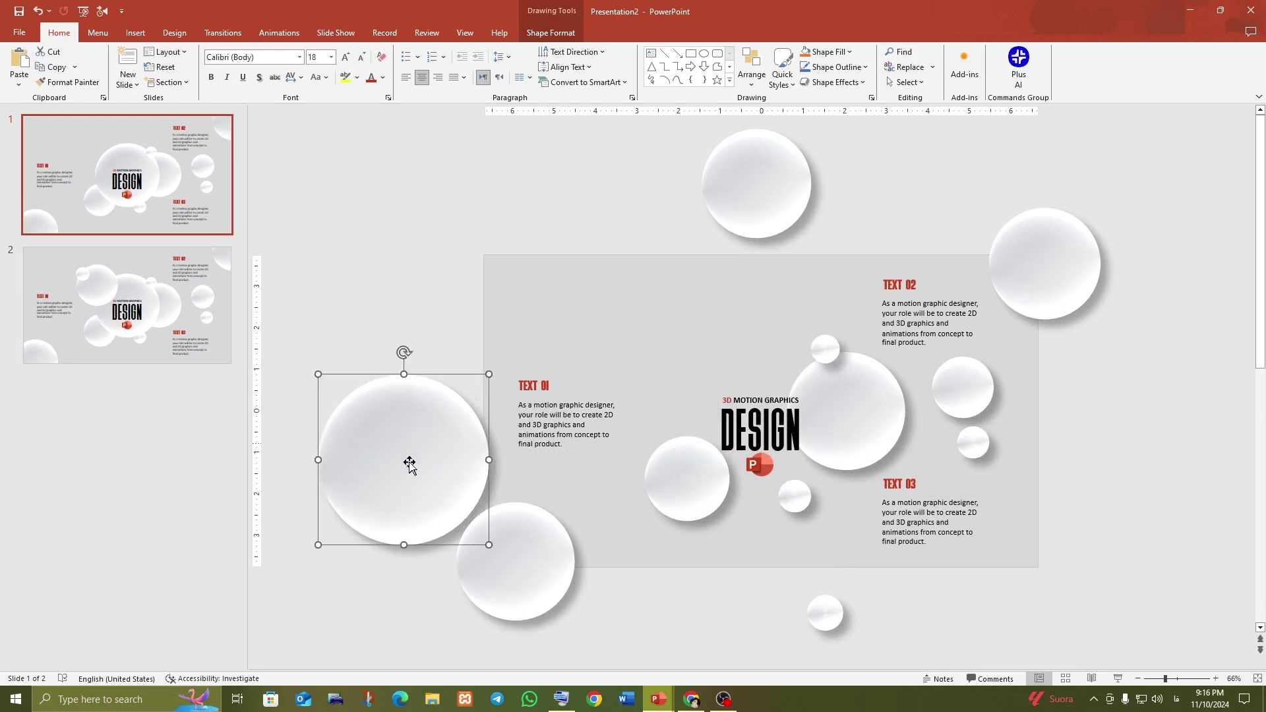
drag(526, 577, 932, 186)
scroll(1044, 289, up, 1)
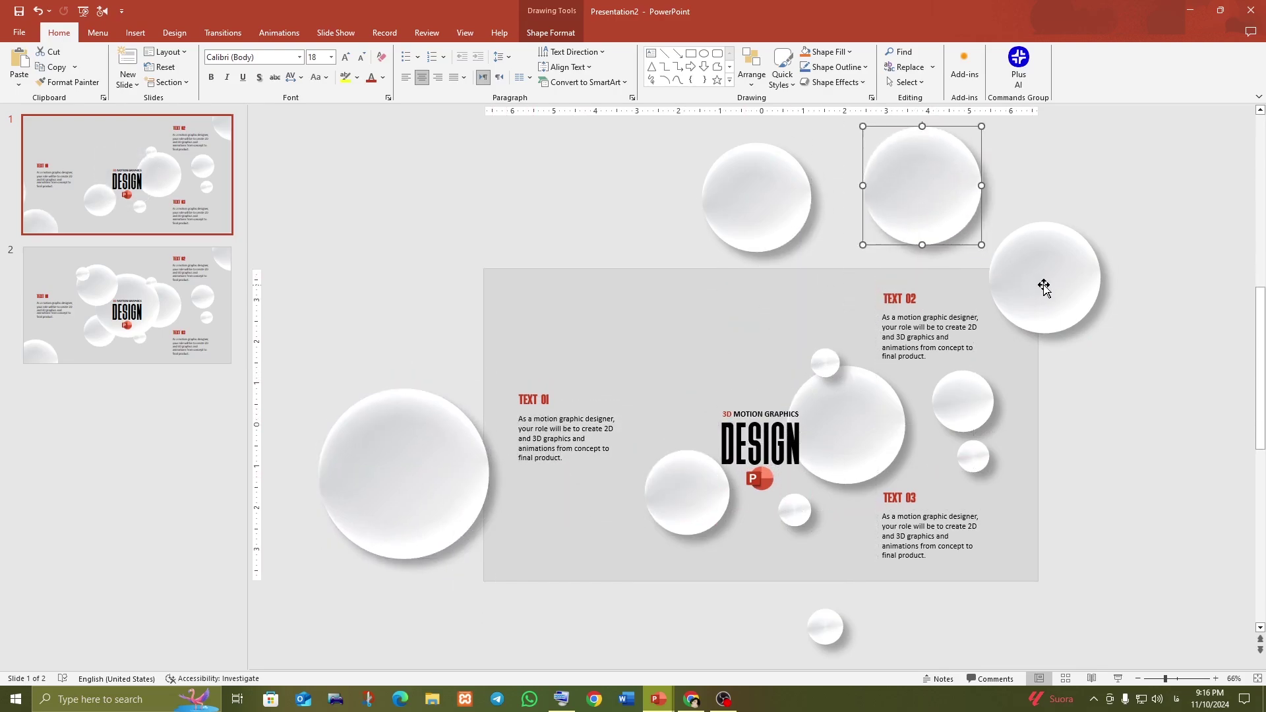
drag(1045, 288, 416, 631)
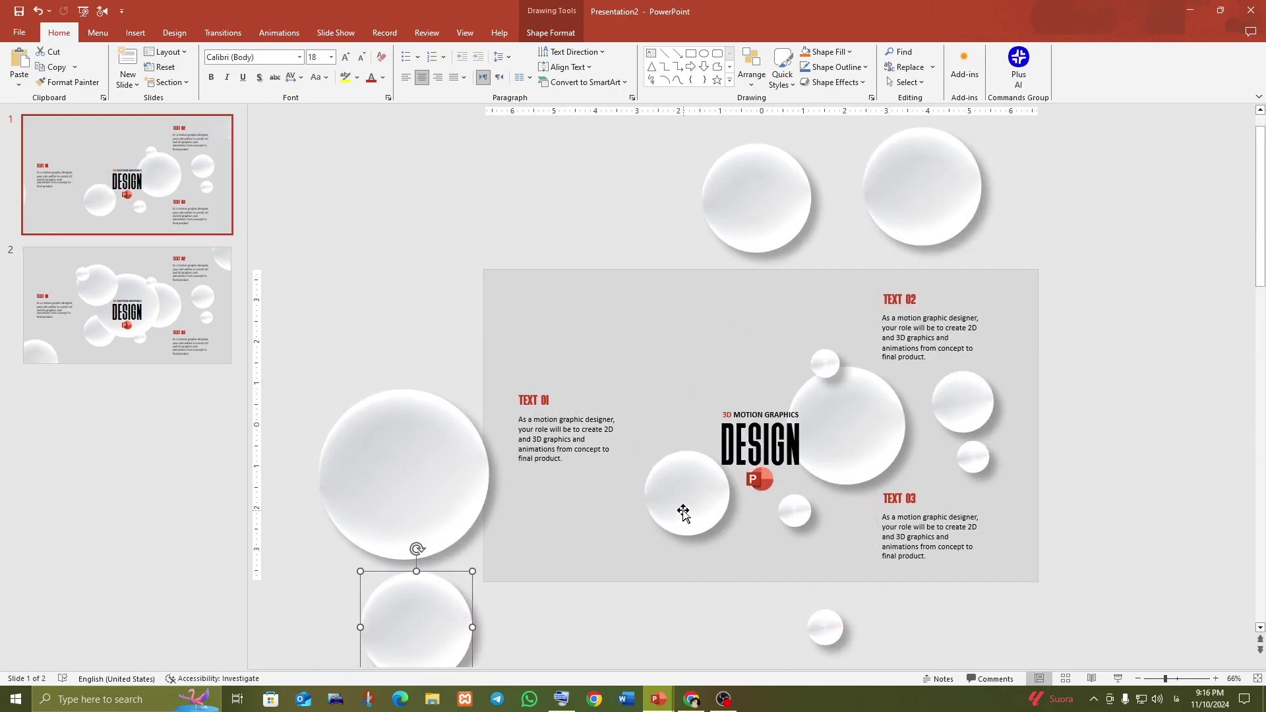
drag(683, 513, 1110, 455)
- Scatter the remaining bubbles near DESIGN, TEXT 02 and TEXT 03 off the slide
mouse_move(858, 431)
mouse_down()
mouse_move(569, 342)
mouse_move(422, 239)
mouse_up()
click(820, 366)
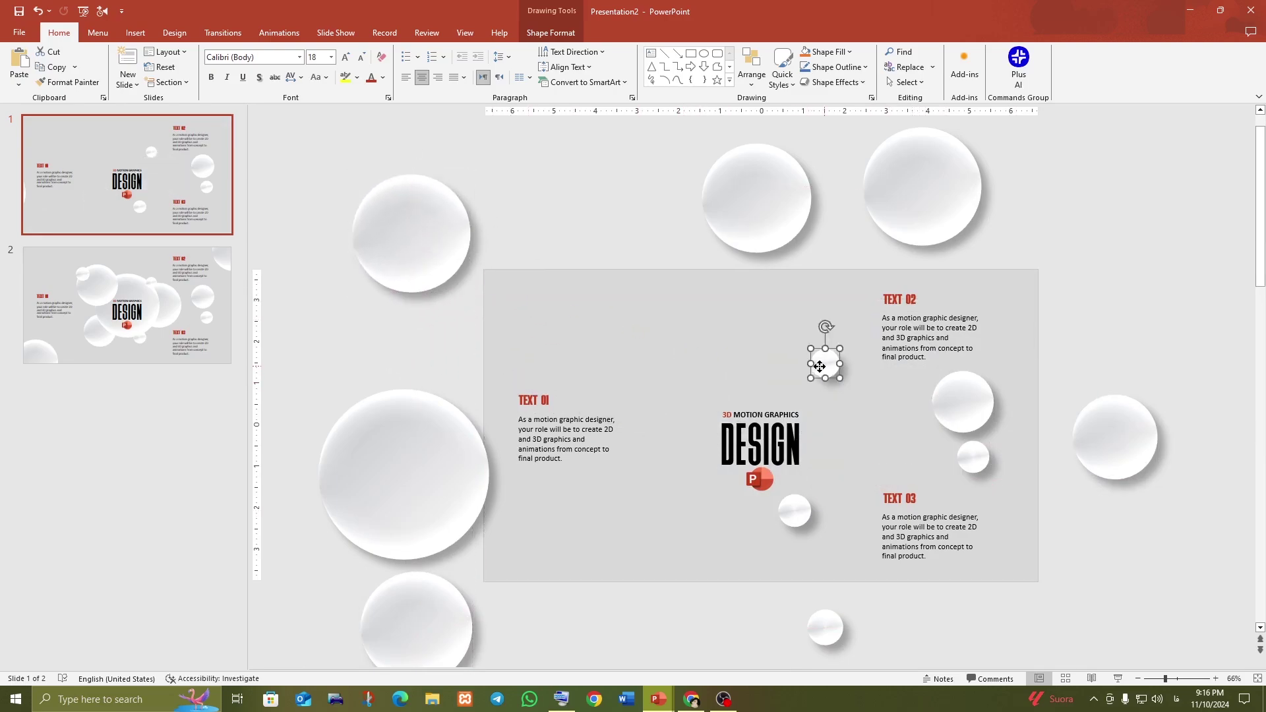
drag(820, 366, 624, 609)
drag(791, 507, 577, 224)
mouse_move(955, 418)
mouse_down()
mouse_move(659, 361)
mouse_move(430, 347)
mouse_up()
click(973, 460)
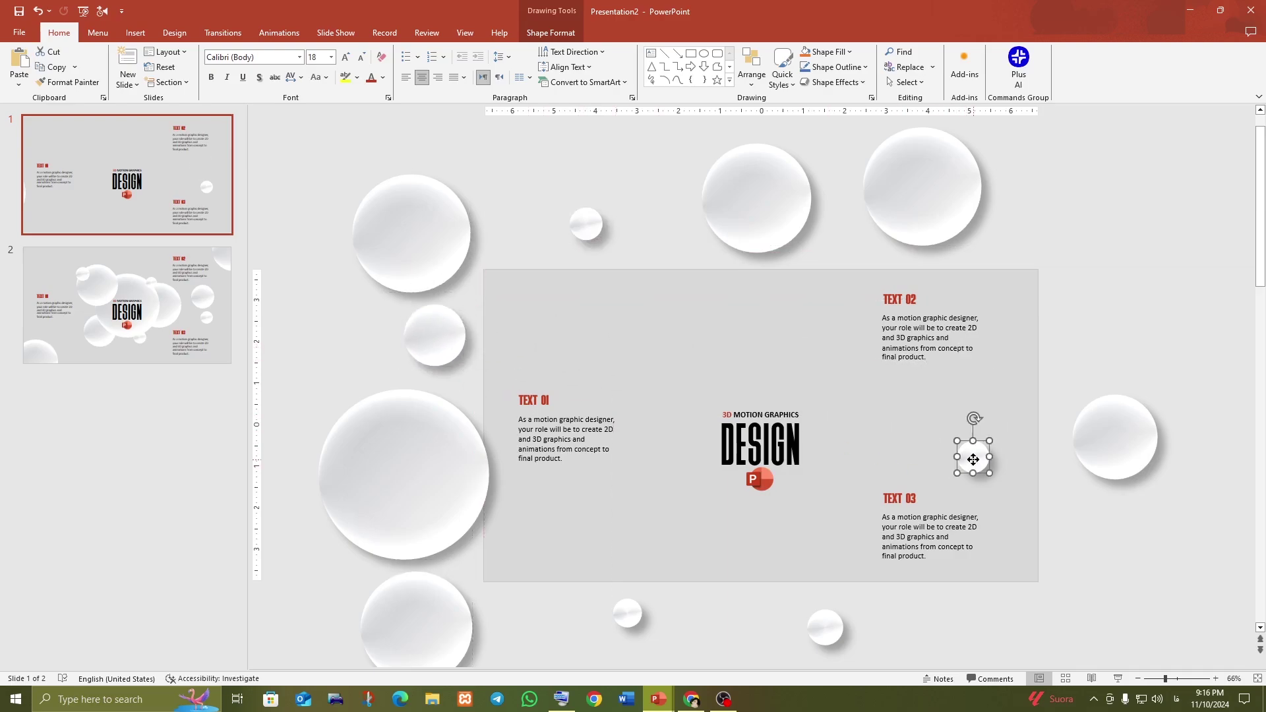
drag(973, 460, 744, 628)
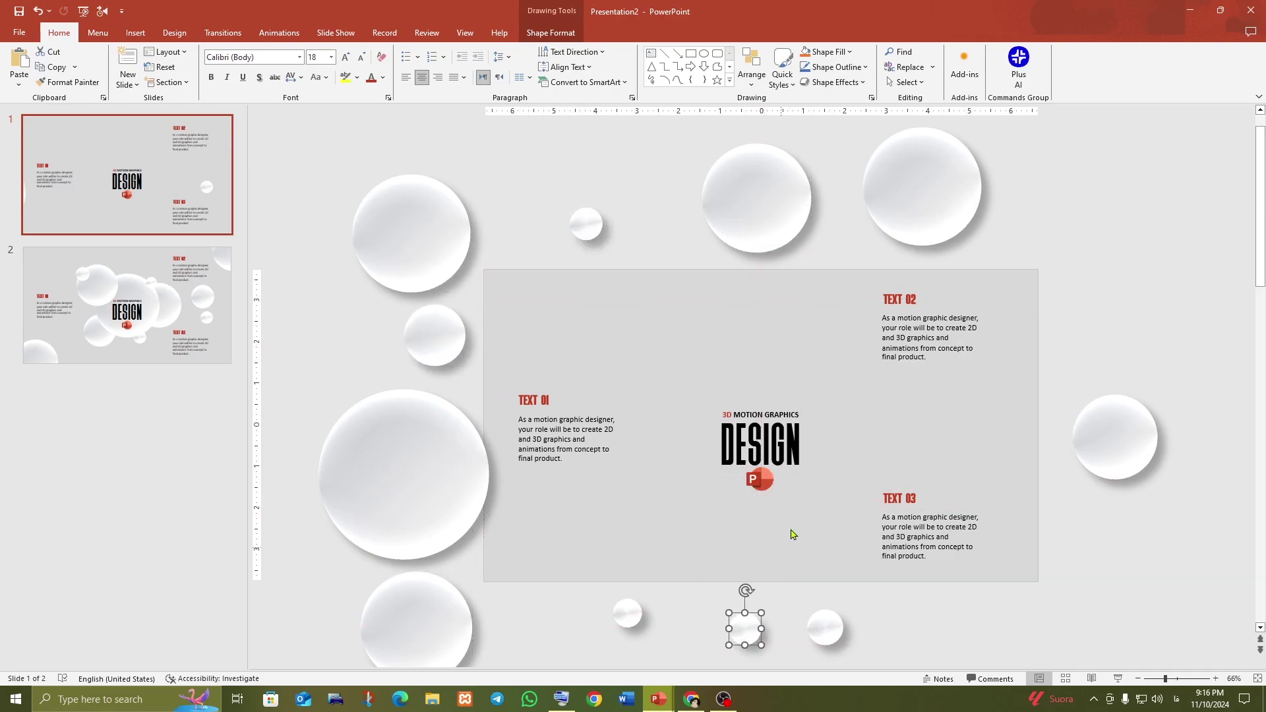
click(766, 410)
- Move DESIGN above the slide, TEXT 01 off the right, and TEXT 02 upside down bottom-left
mouse_move(779, 397)
mouse_down()
mouse_move(672, 149)
mouse_move(657, 284)
mouse_up()
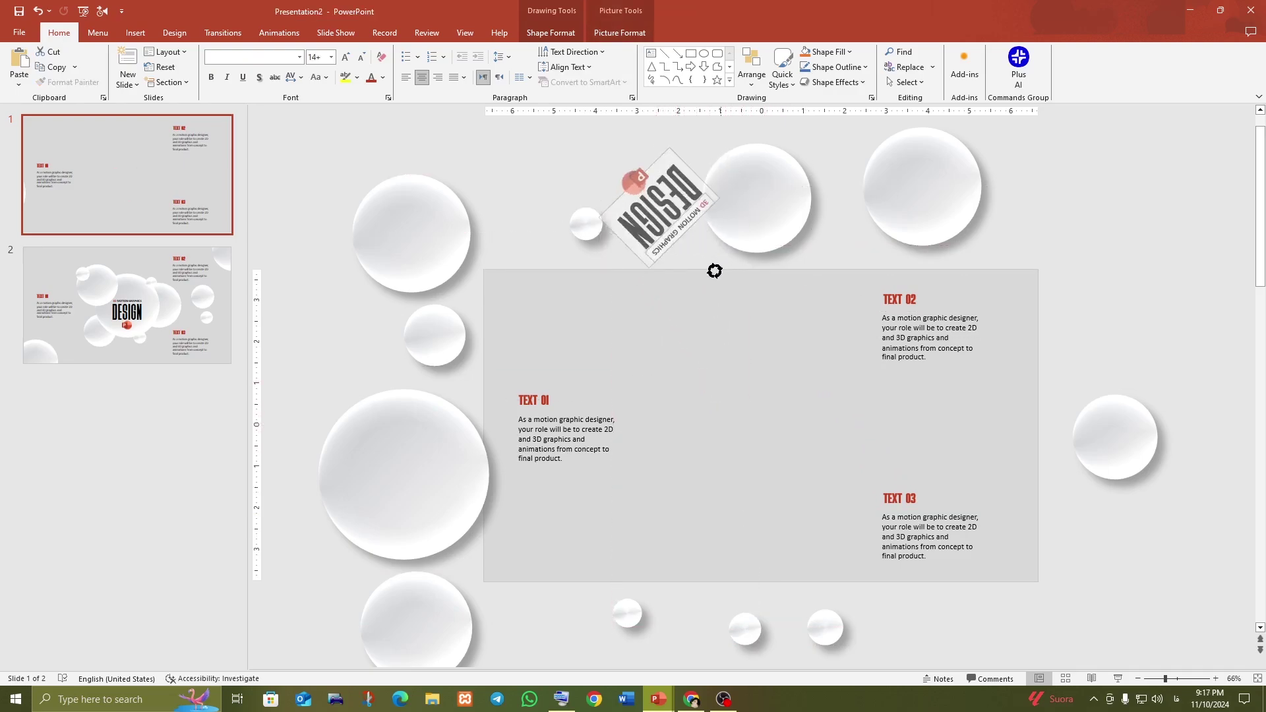
click(584, 409)
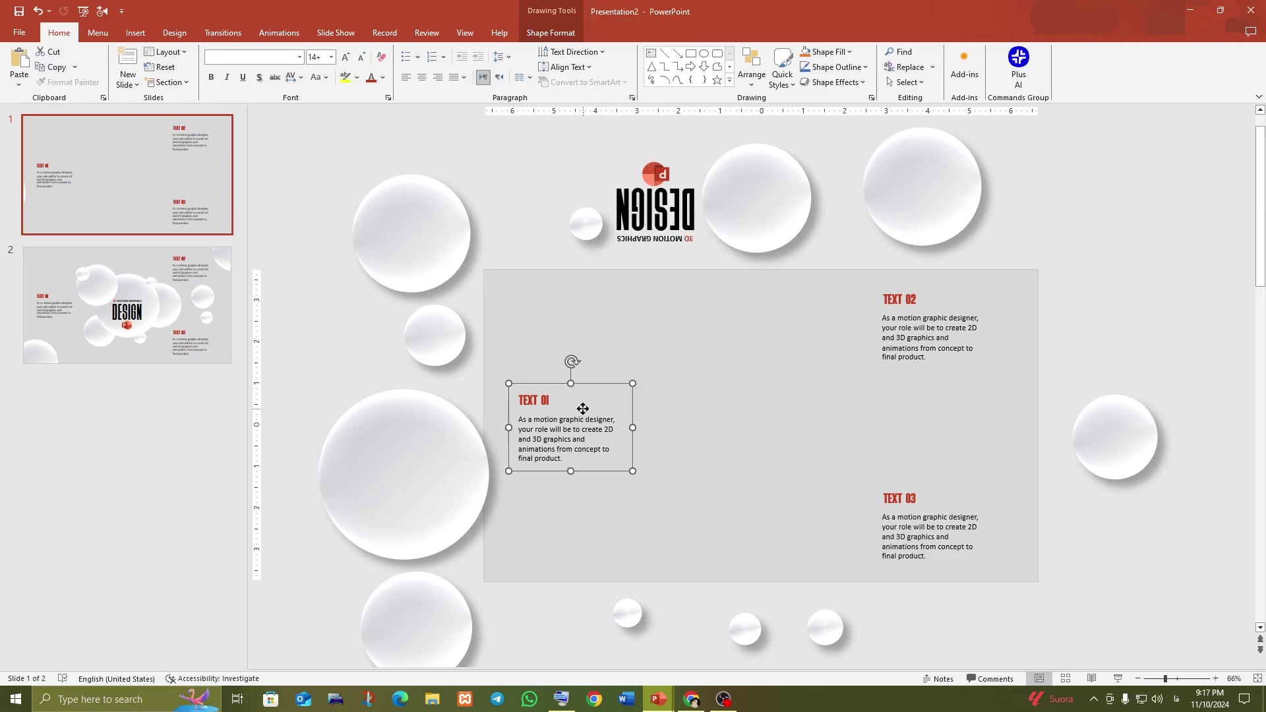
mouse_move(585, 386)
mouse_down()
mouse_move(1154, 387)
mouse_move(1140, 480)
mouse_up()
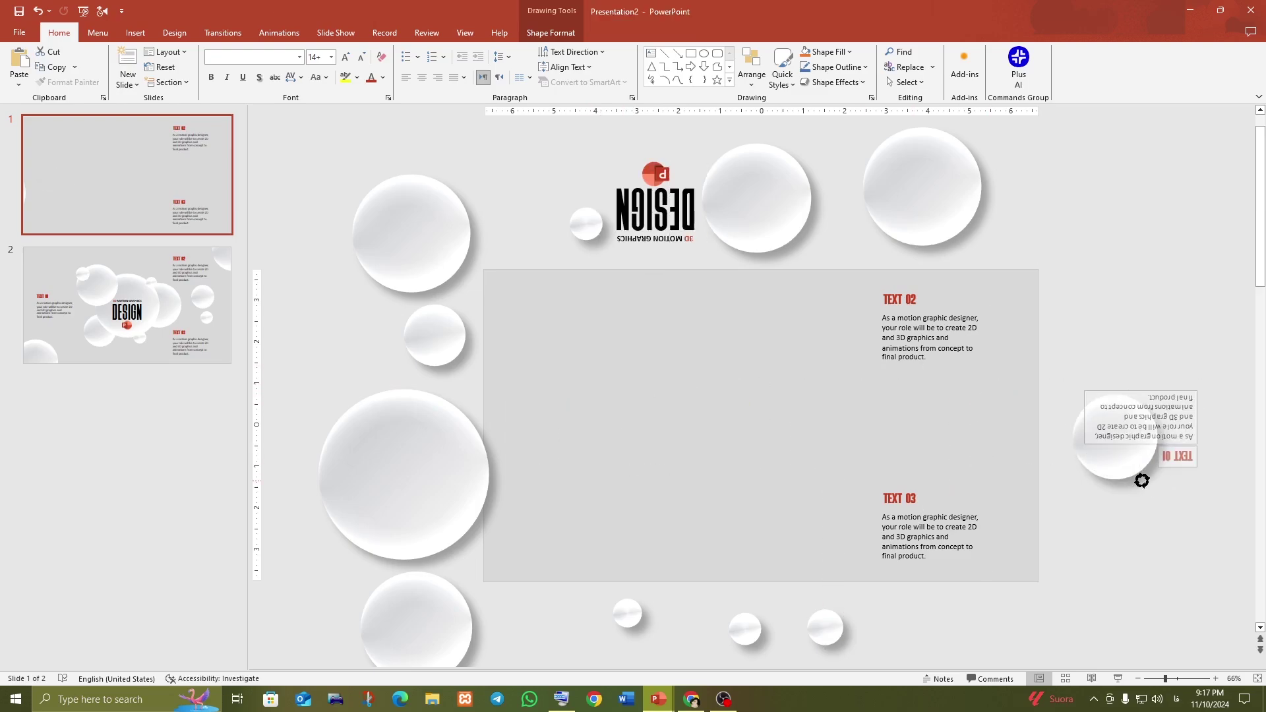
click(959, 363)
drag(957, 367, 485, 654)
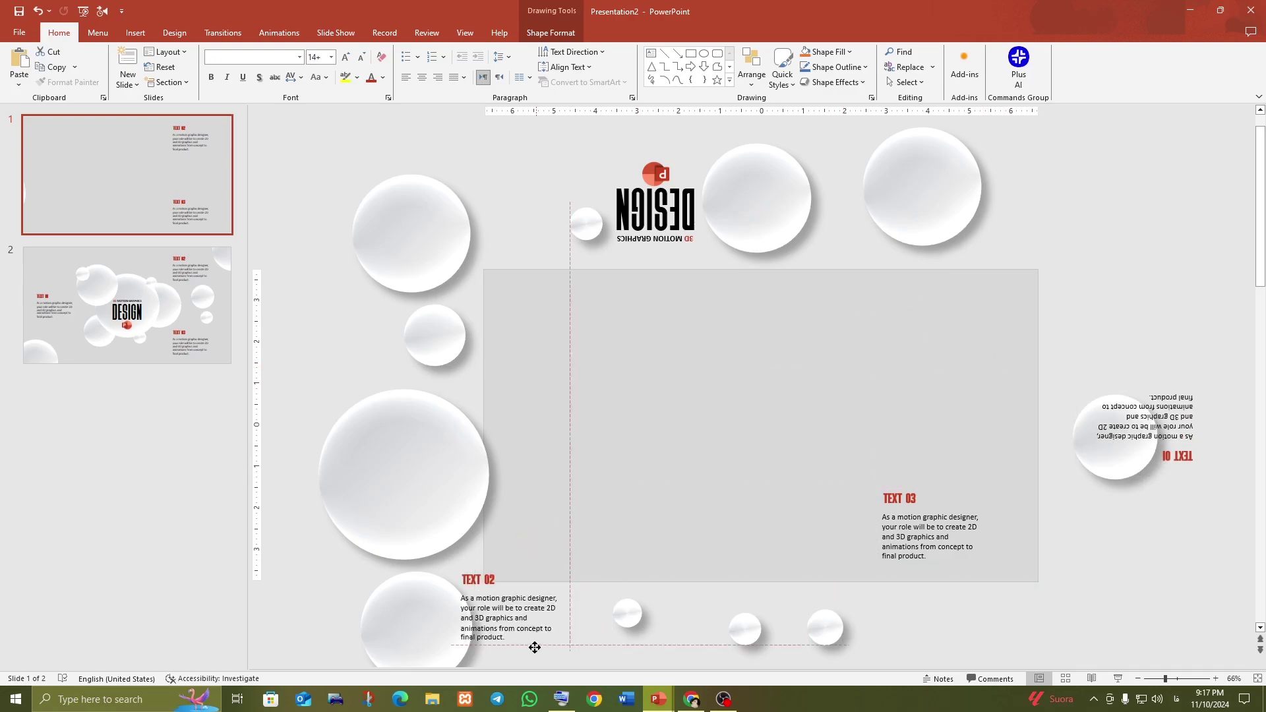
mouse_move(461, 544)
mouse_down()
mouse_move(462, 666)
mouse_move(480, 643)
mouse_up()
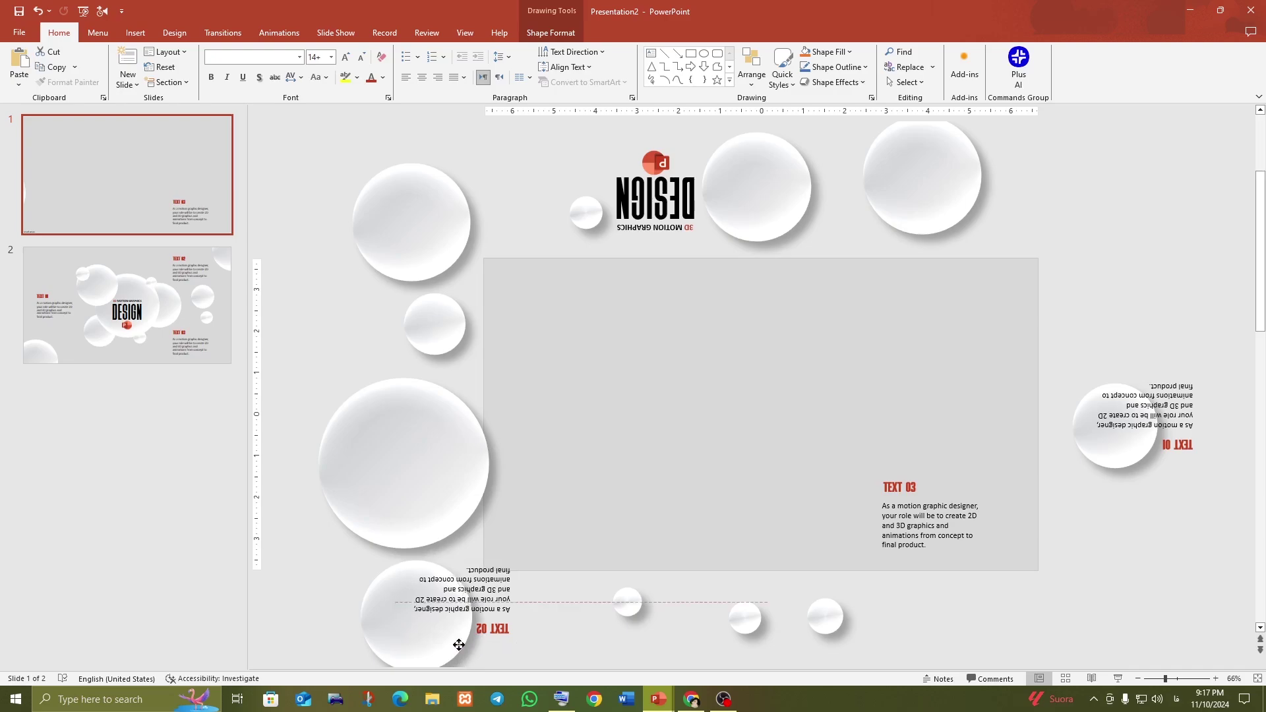
drag(481, 642, 416, 652)
- Place TEXT 03 upside down on the top-left bubble, then go to slide 2
click(913, 549)
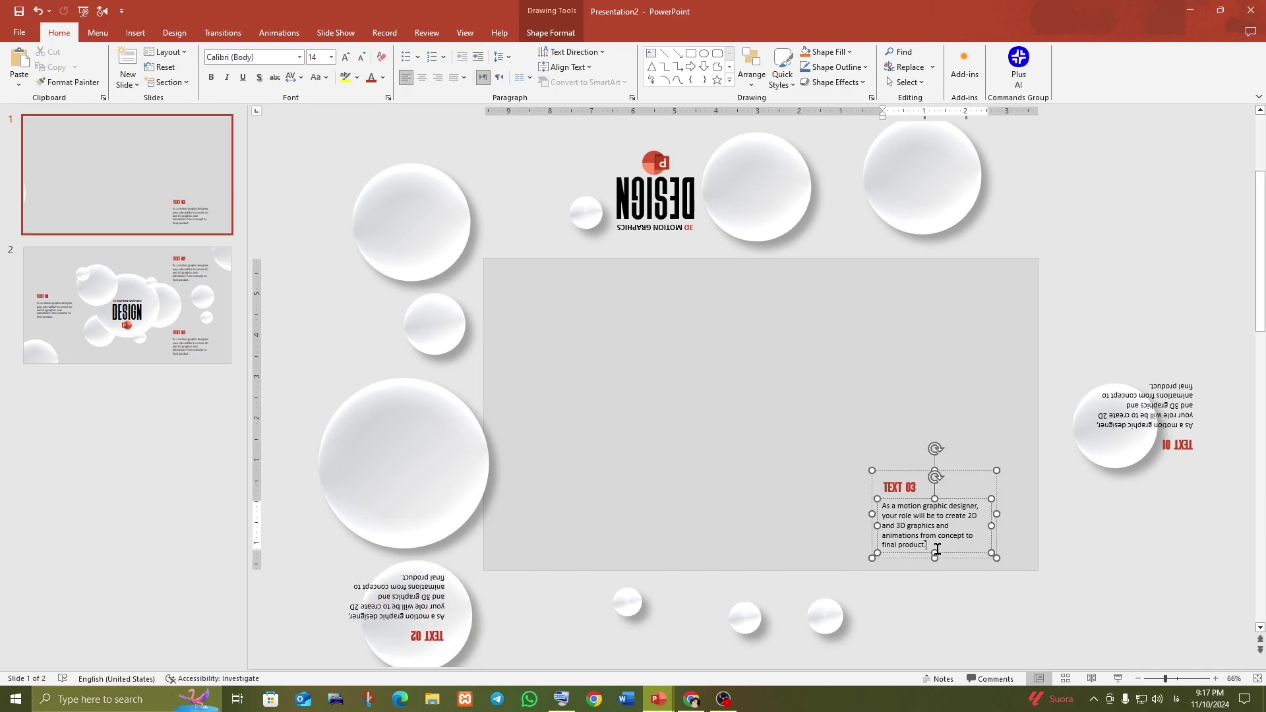
drag(955, 560, 441, 260)
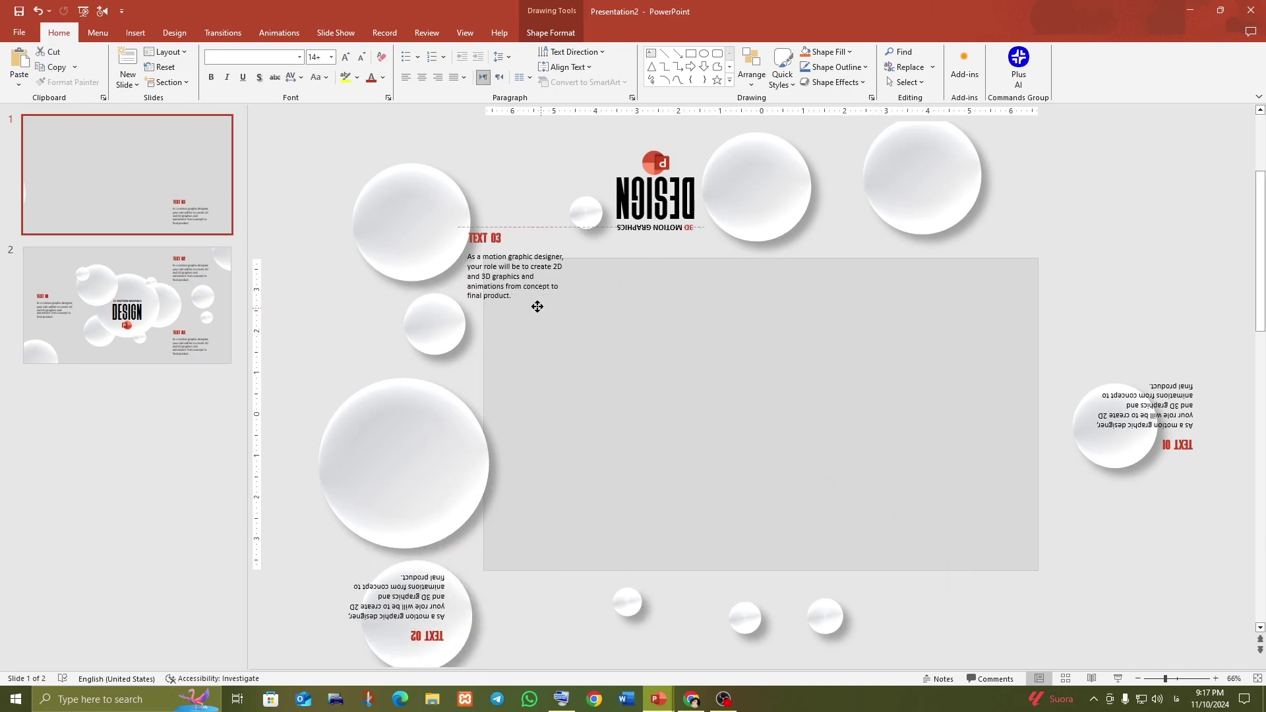
drag(425, 153, 410, 348)
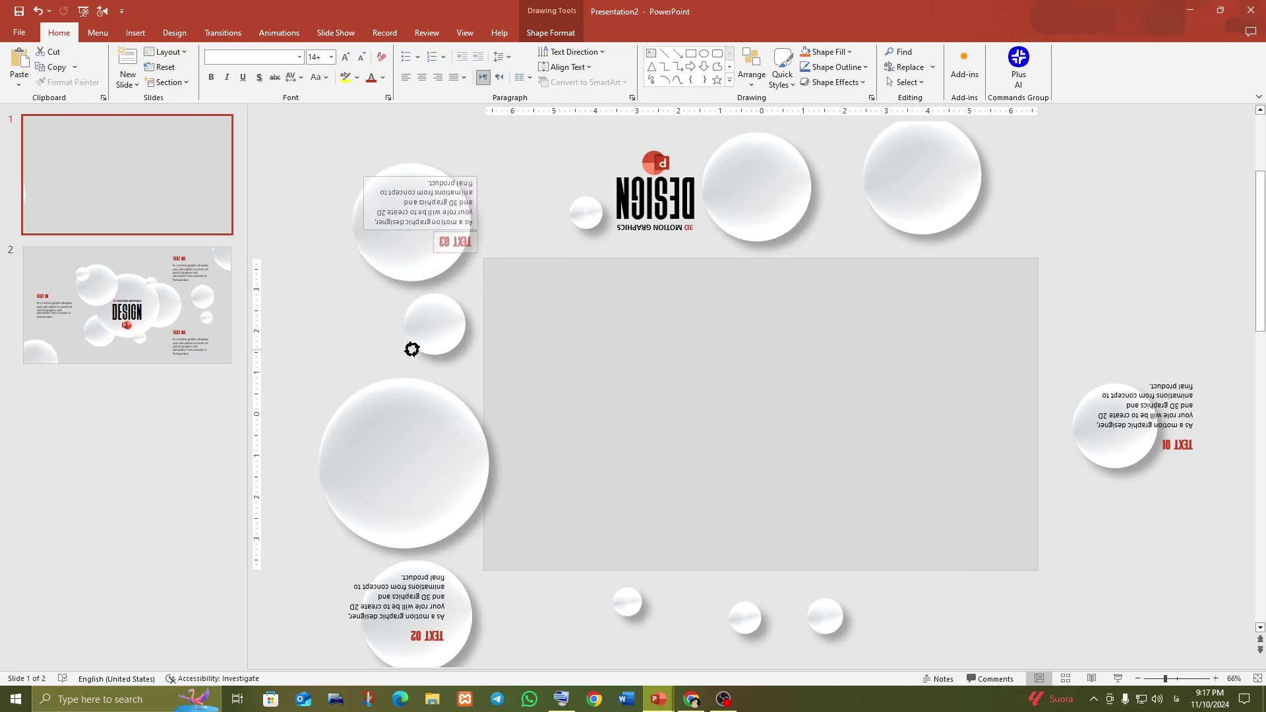
click(718, 415)
drag(414, 480, 386, 483)
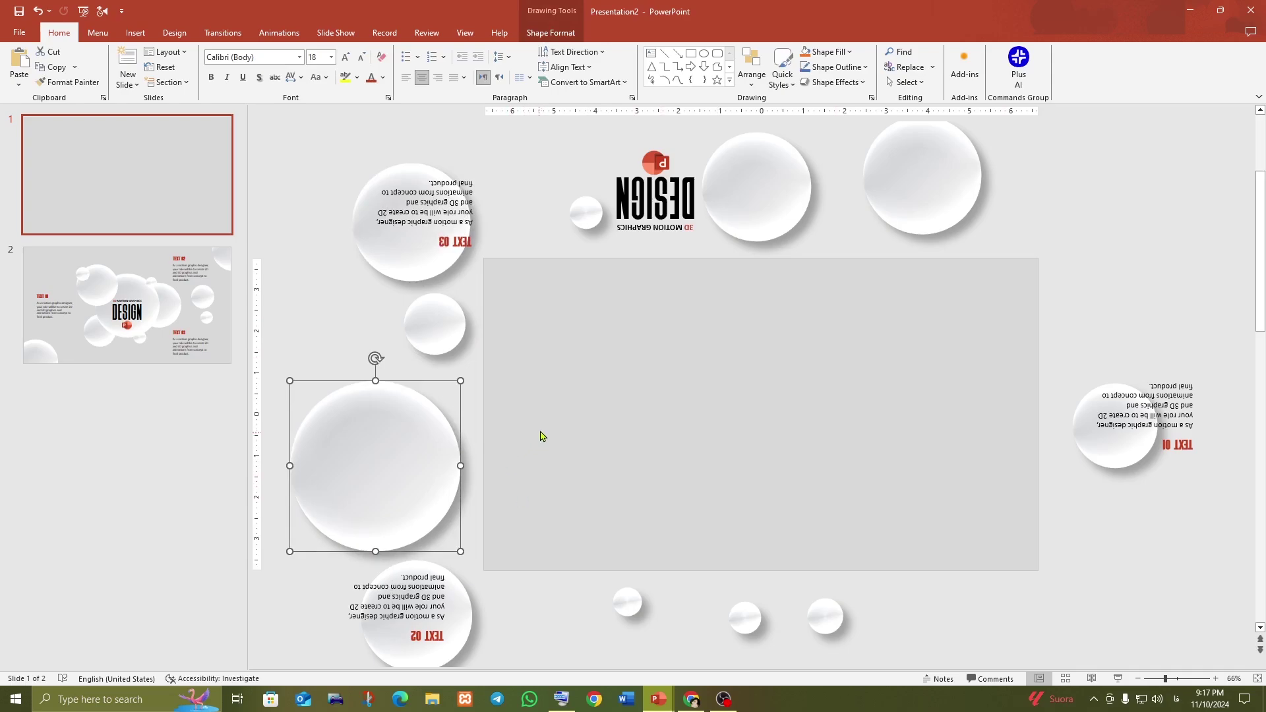
click(145, 295)
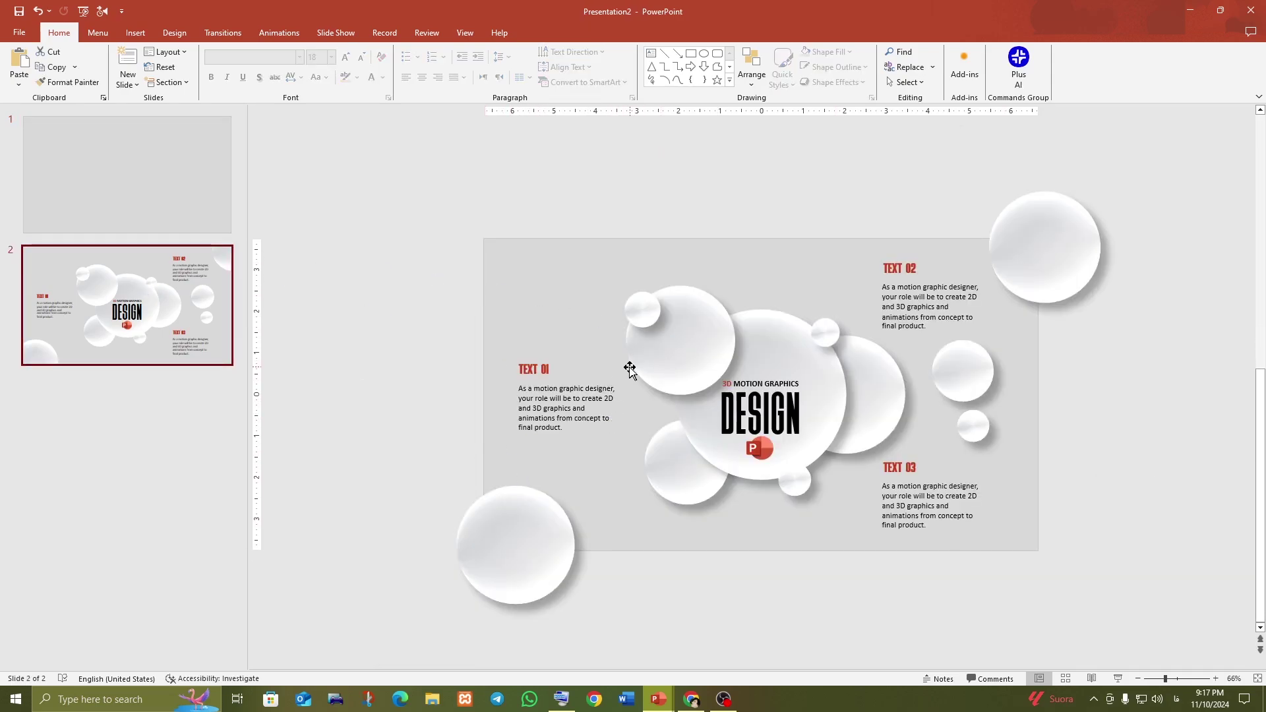
- Duplicate slide 2 and return to slide 2
right_click(177, 320)
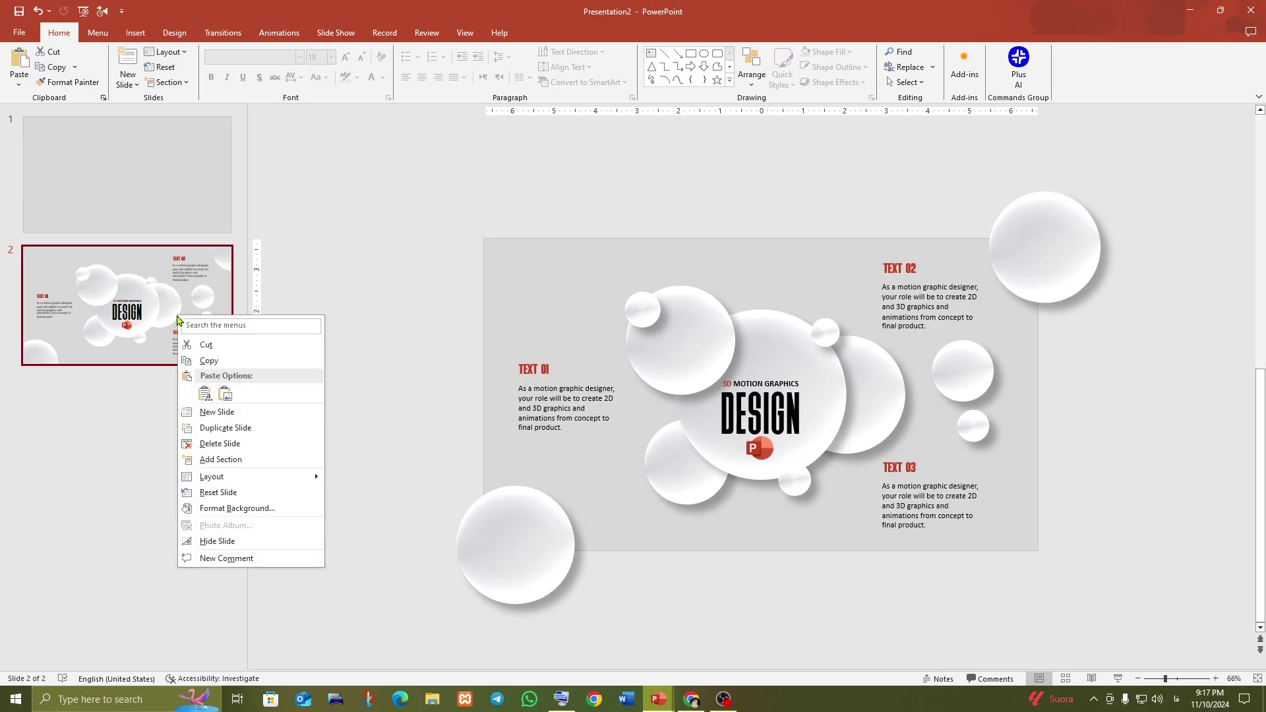
click(188, 427)
click(157, 321)
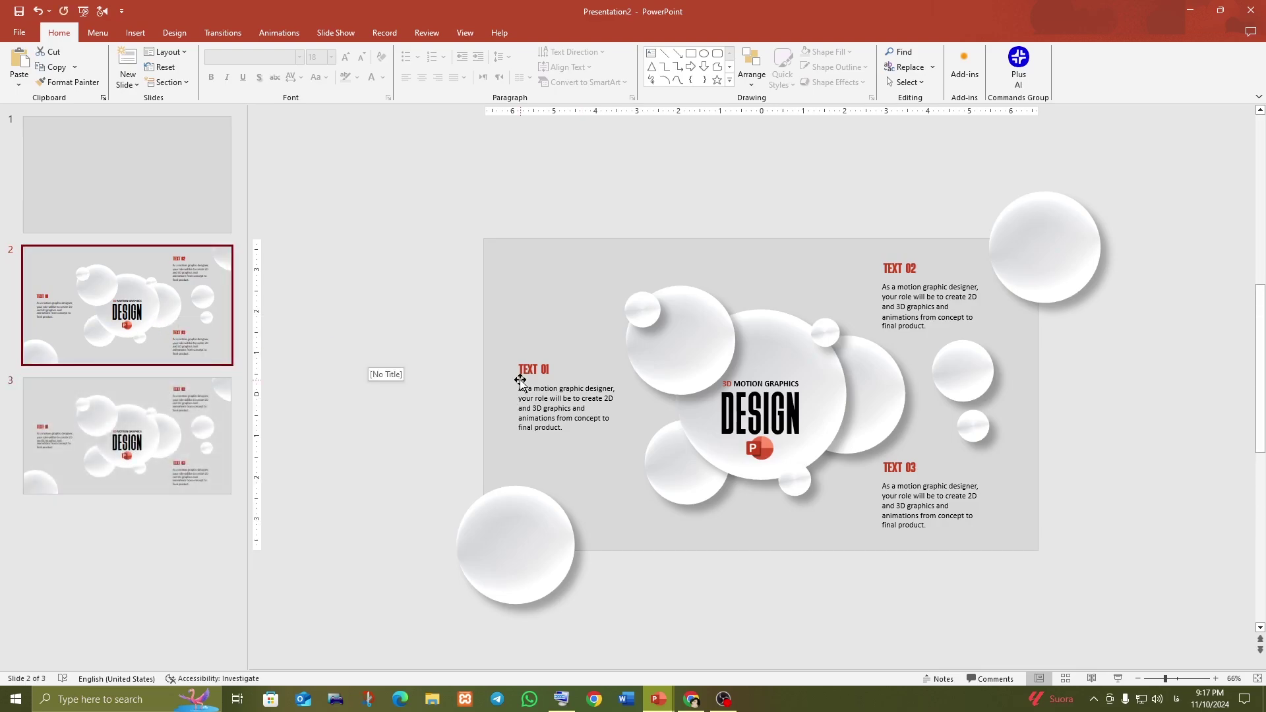
- Apply then undo a Fly In on the DESIGN group, leaving the whole group selected
click(755, 405)
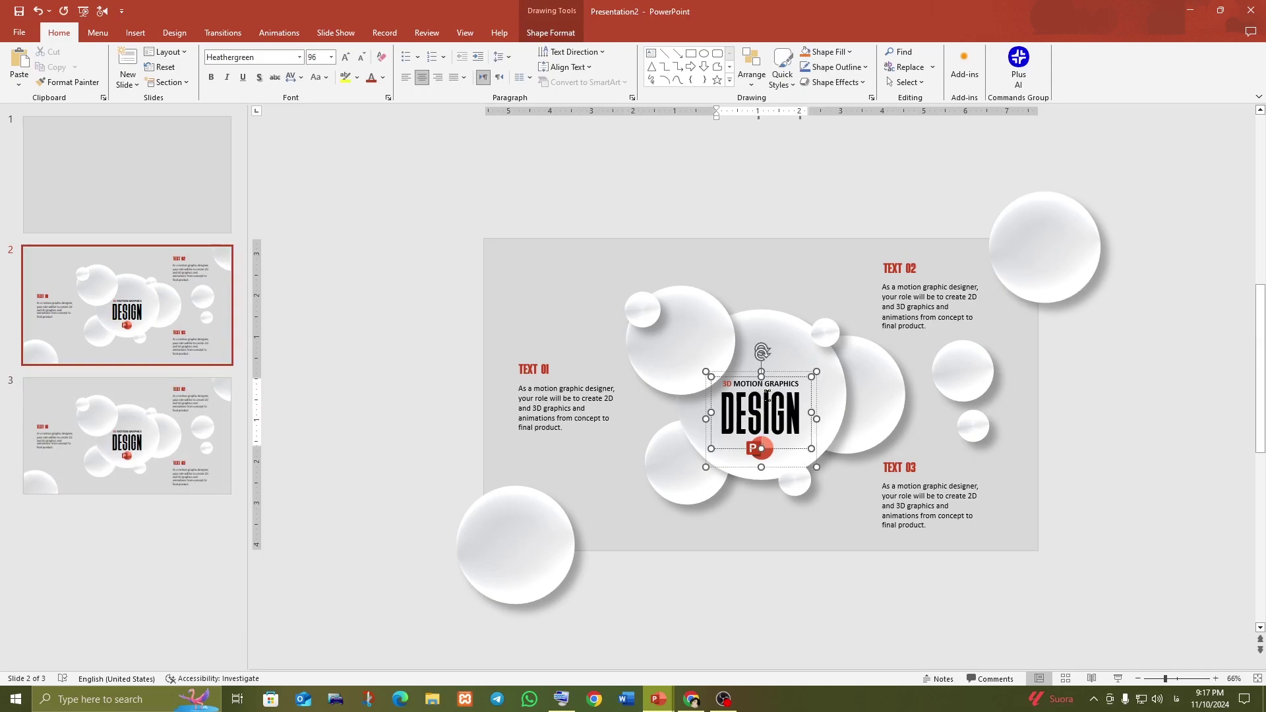
click(779, 373)
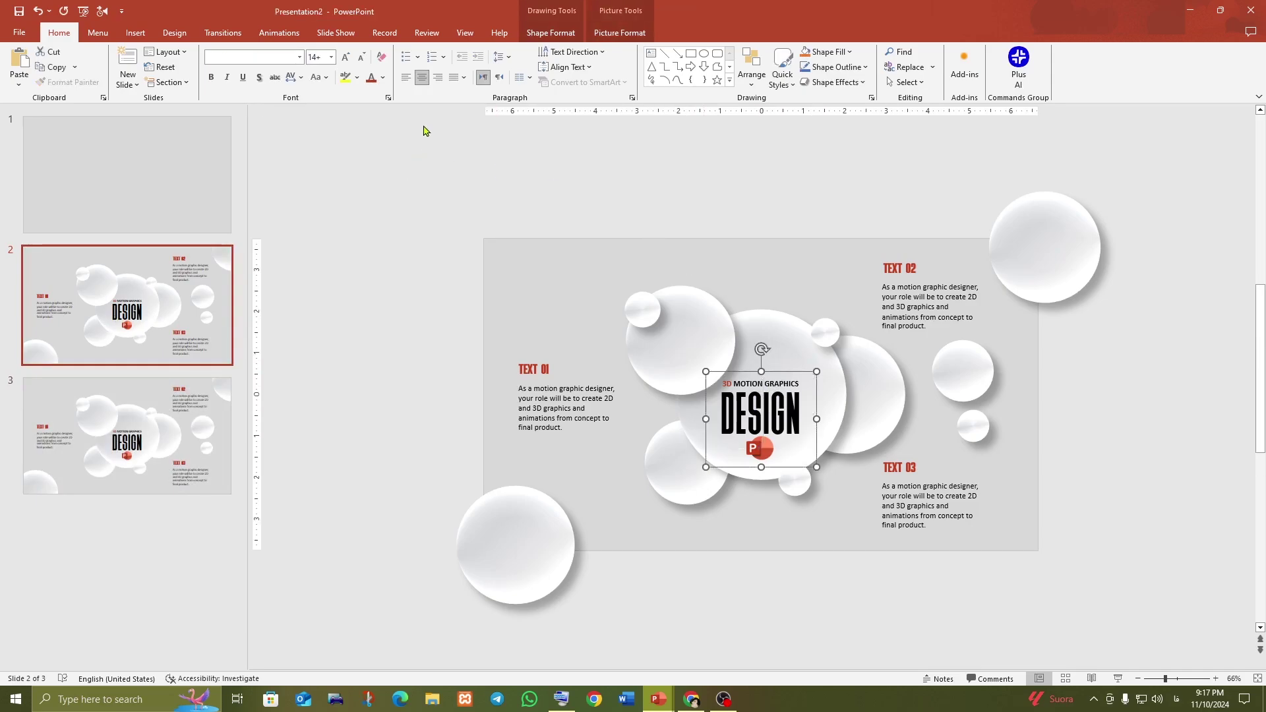
click(279, 33)
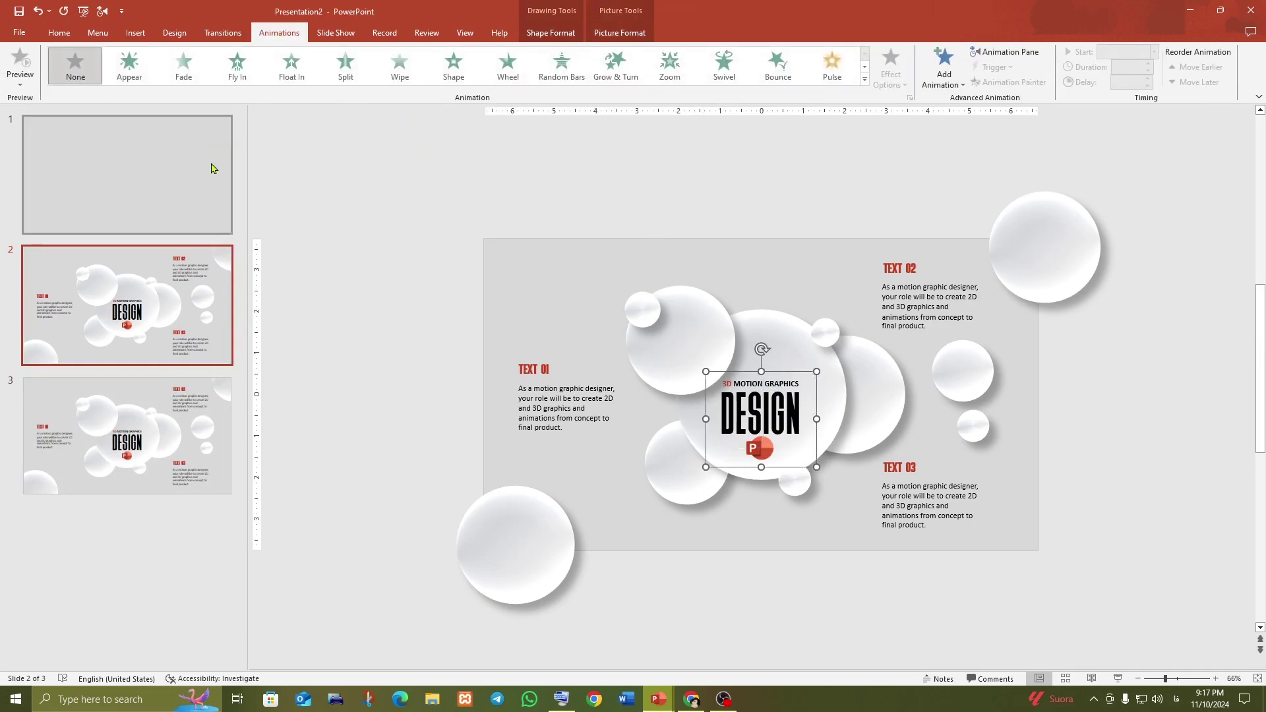
click(238, 66)
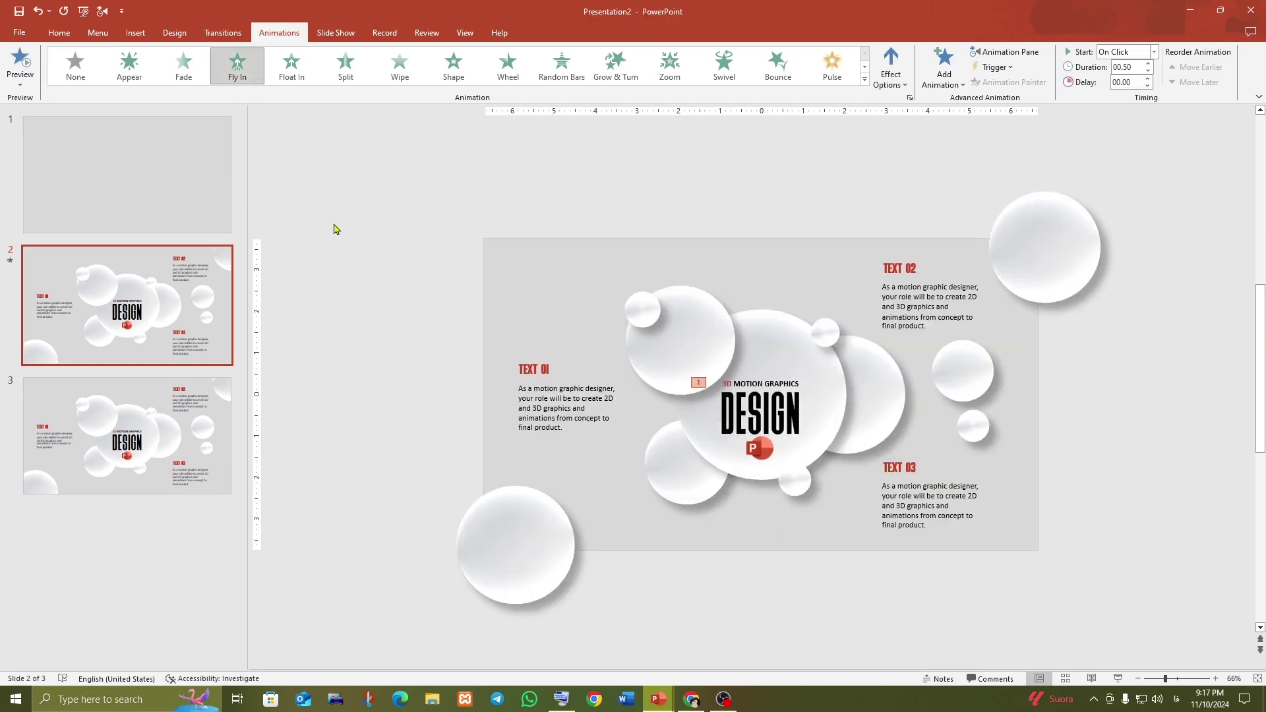
key(ctrl+z)
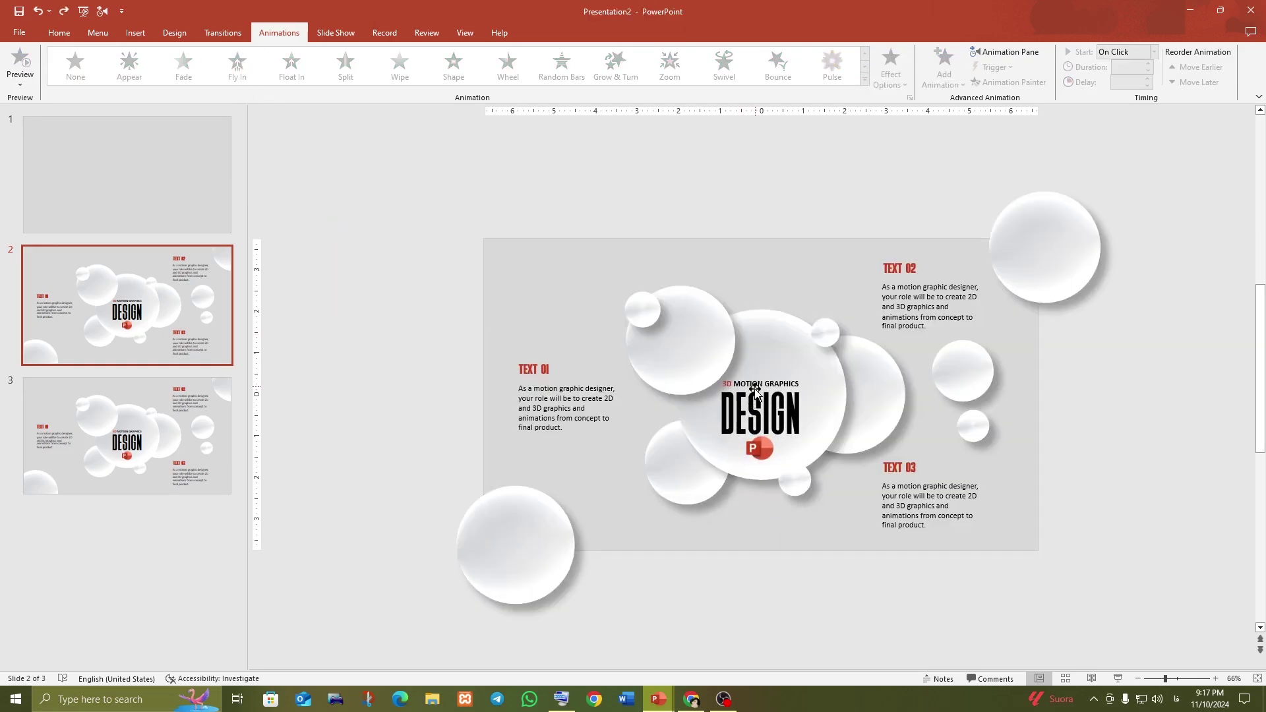
click(755, 392)
click(771, 372)
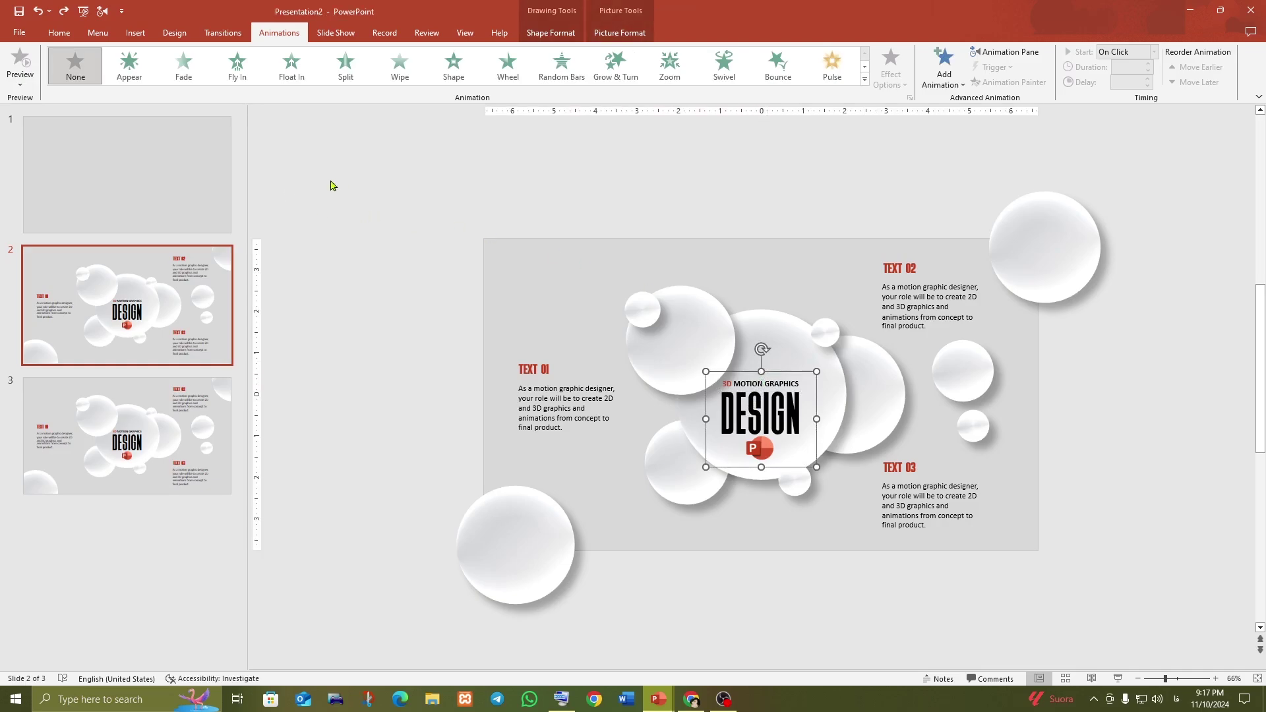
- Give the DESIGN group a Shape entrance with Box and Out options and a shorter duration
click(454, 69)
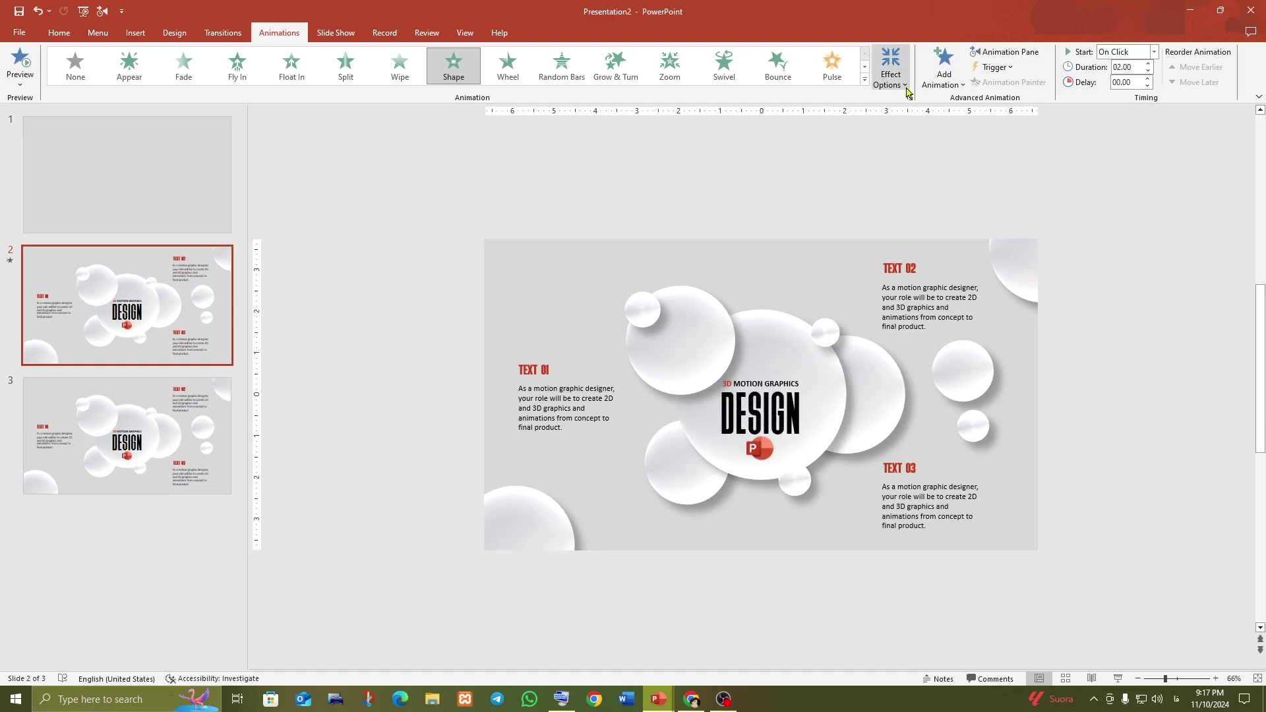
click(889, 78)
click(895, 225)
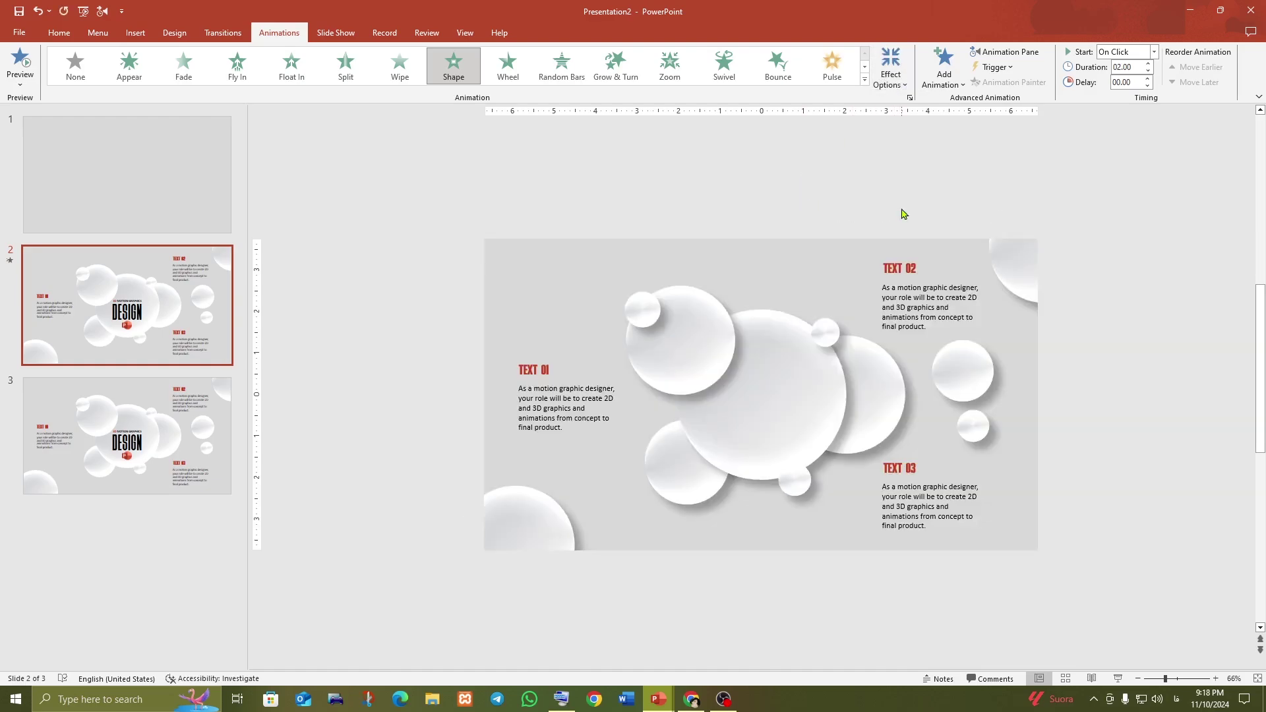
click(891, 72)
click(897, 150)
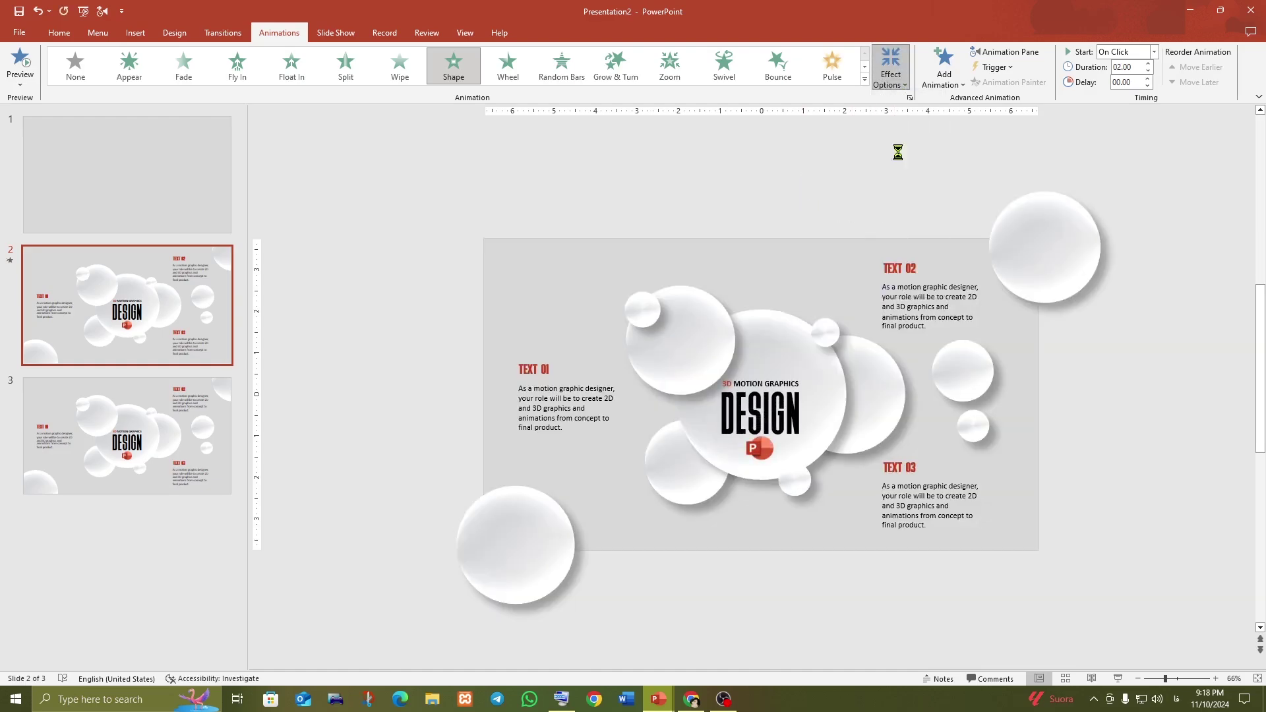
click(1148, 76)
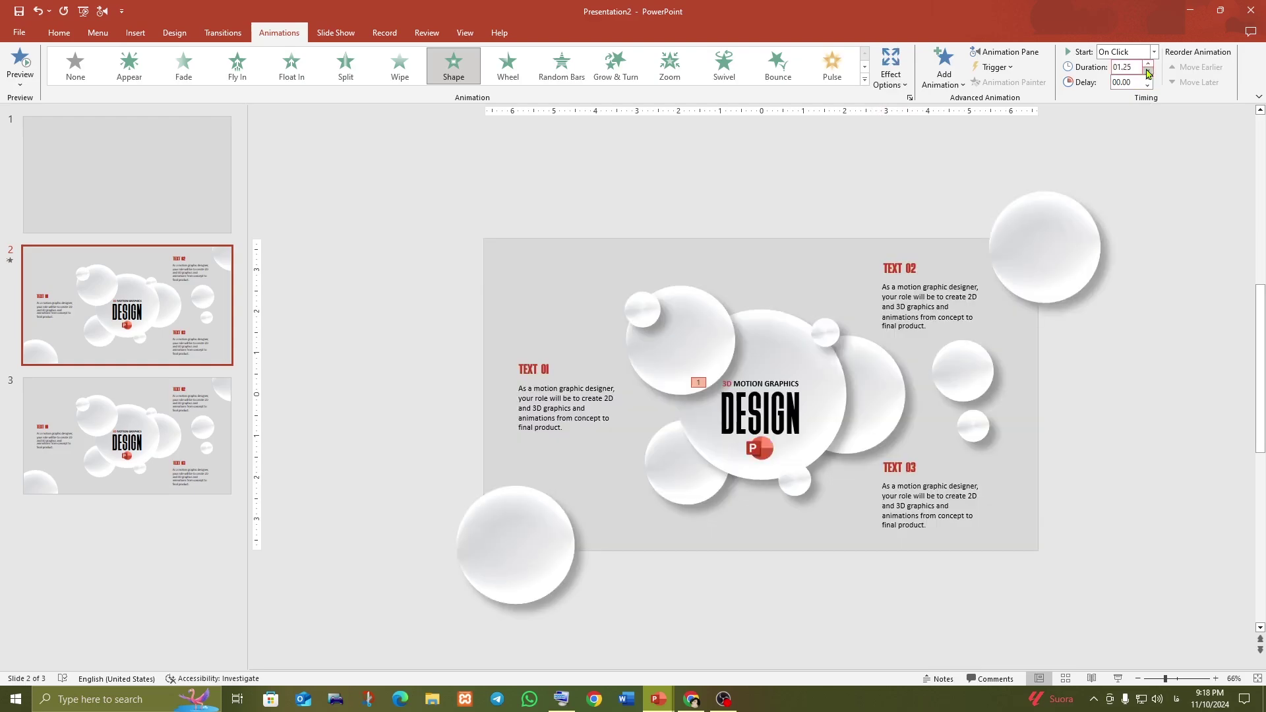
click(599, 224)
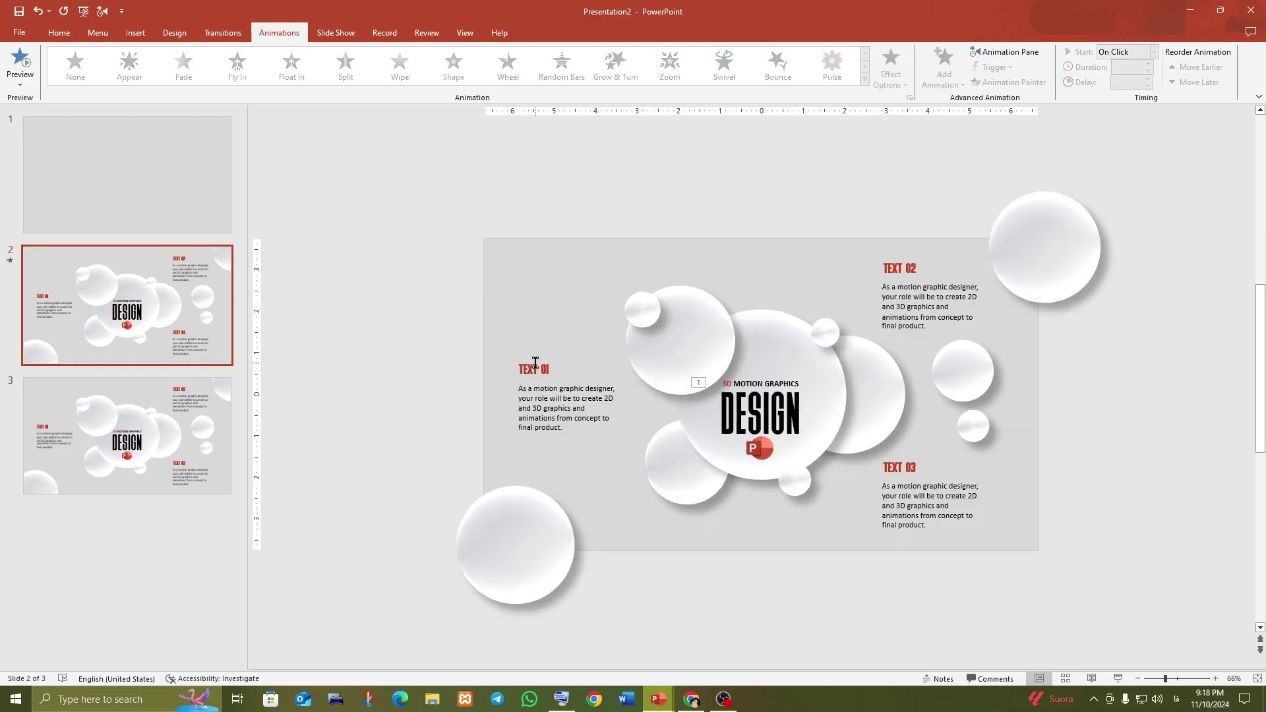
- Make TEXT 01 fly in from the left with a 0.42 s bounce end over 3 seconds
click(540, 360)
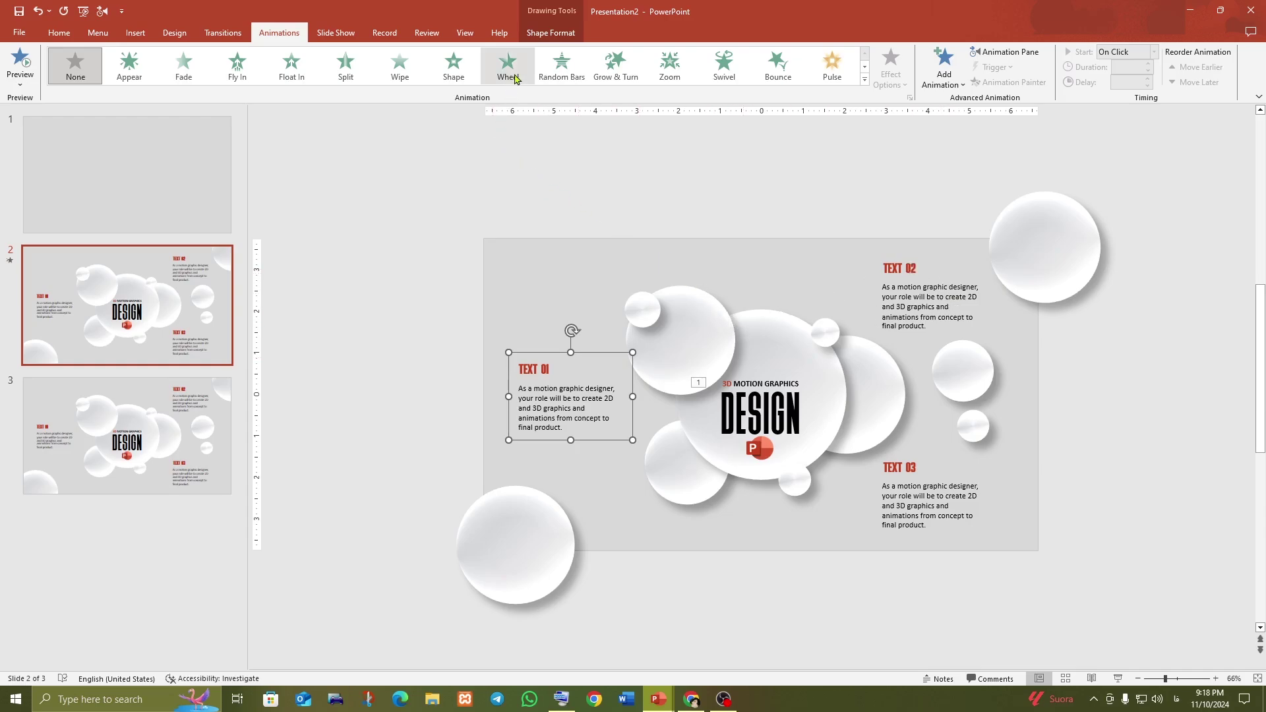
click(237, 66)
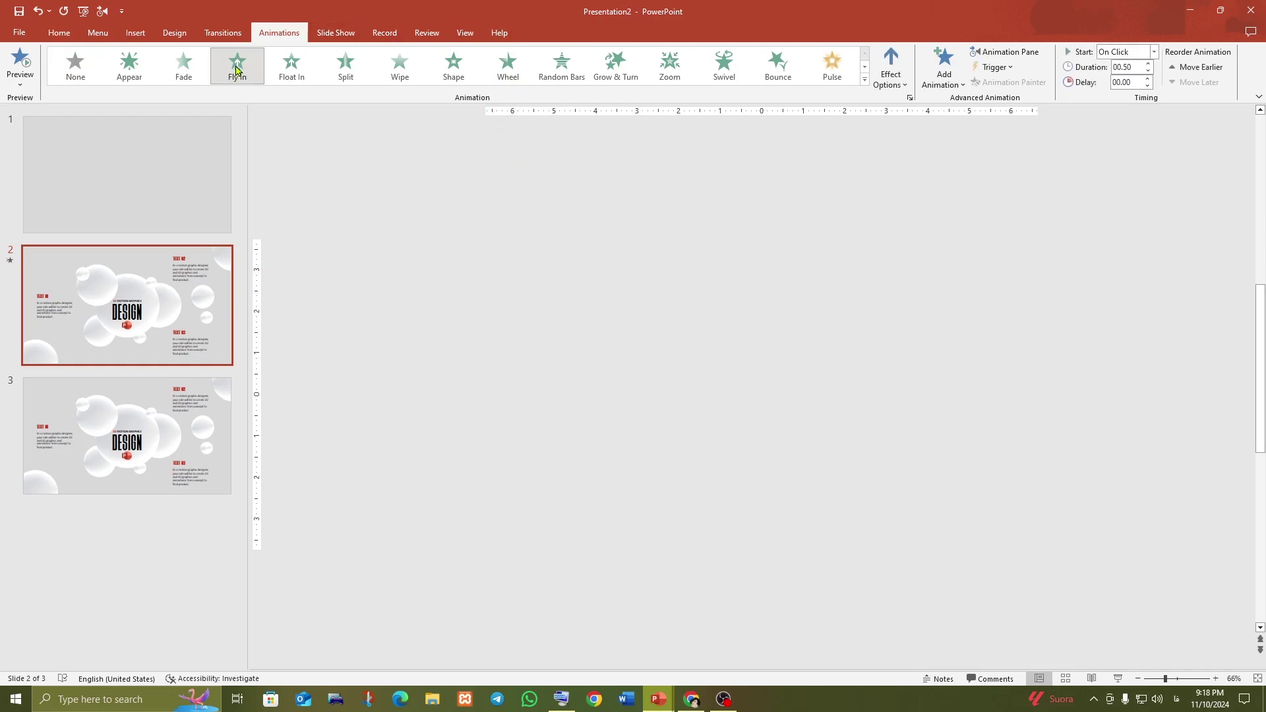
click(891, 70)
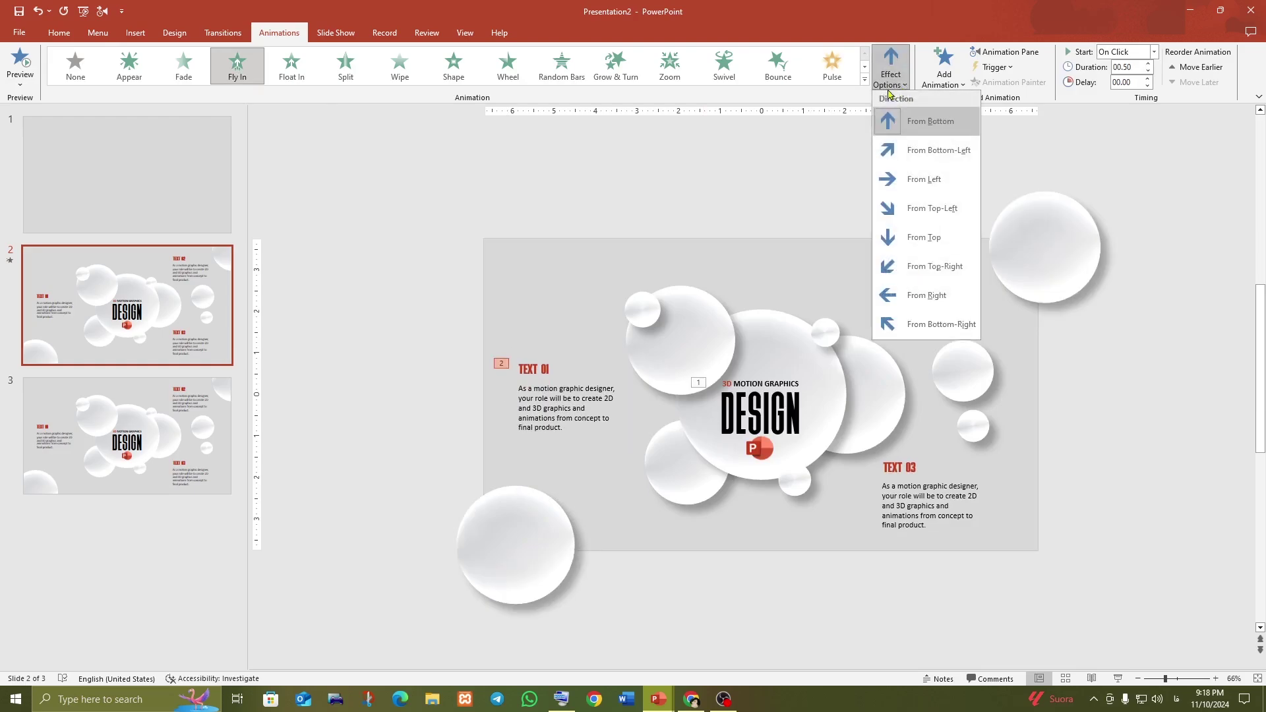
click(908, 179)
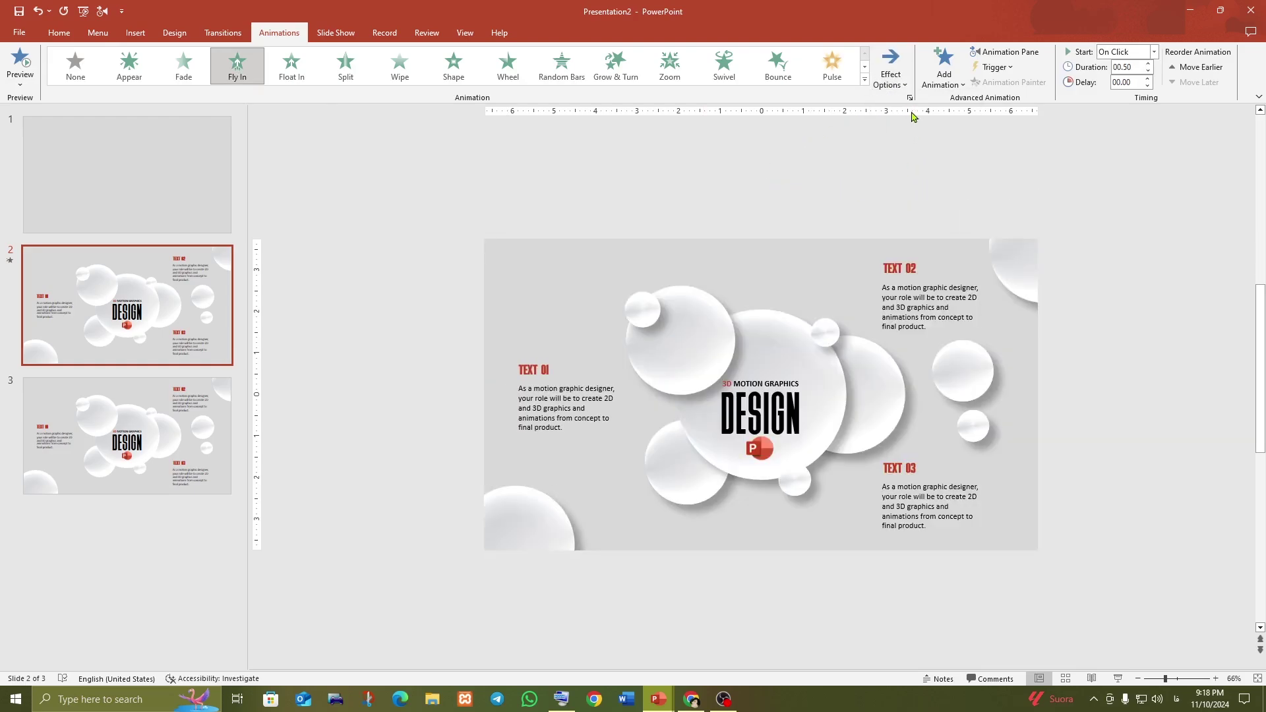
click(908, 98)
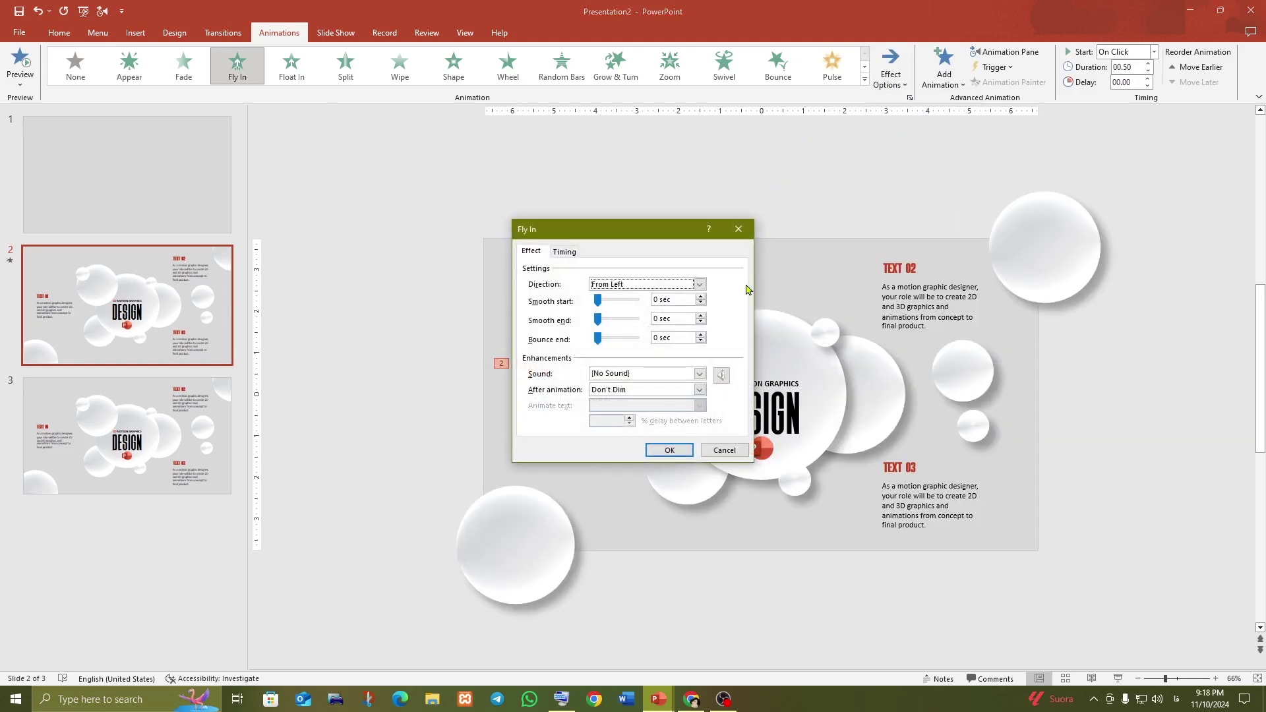
drag(597, 343, 628, 344)
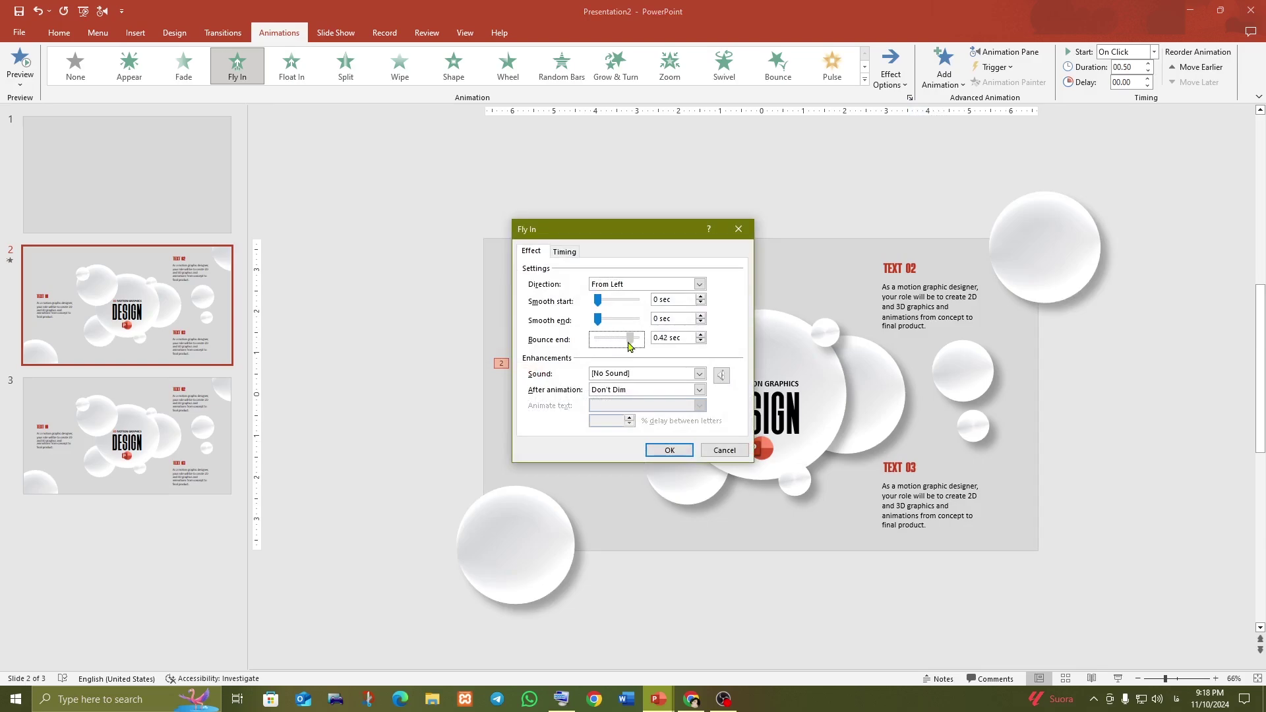
click(669, 449)
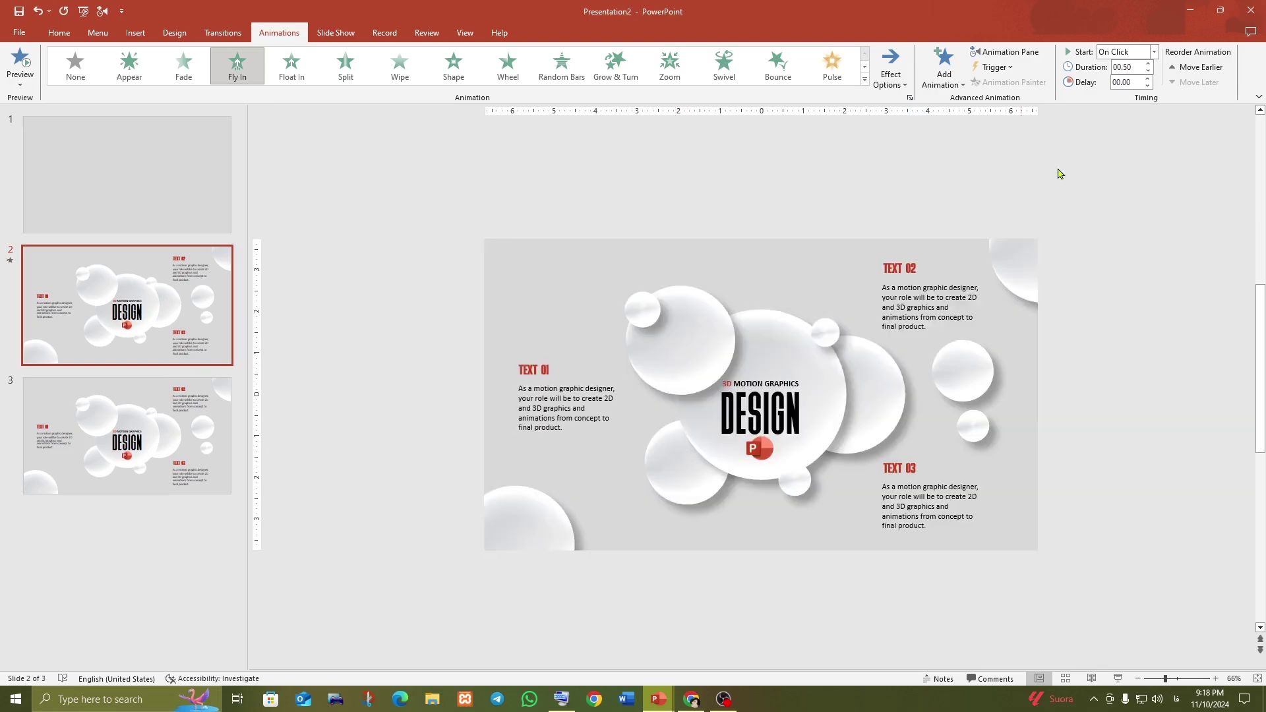
click(1148, 64)
click(1149, 64)
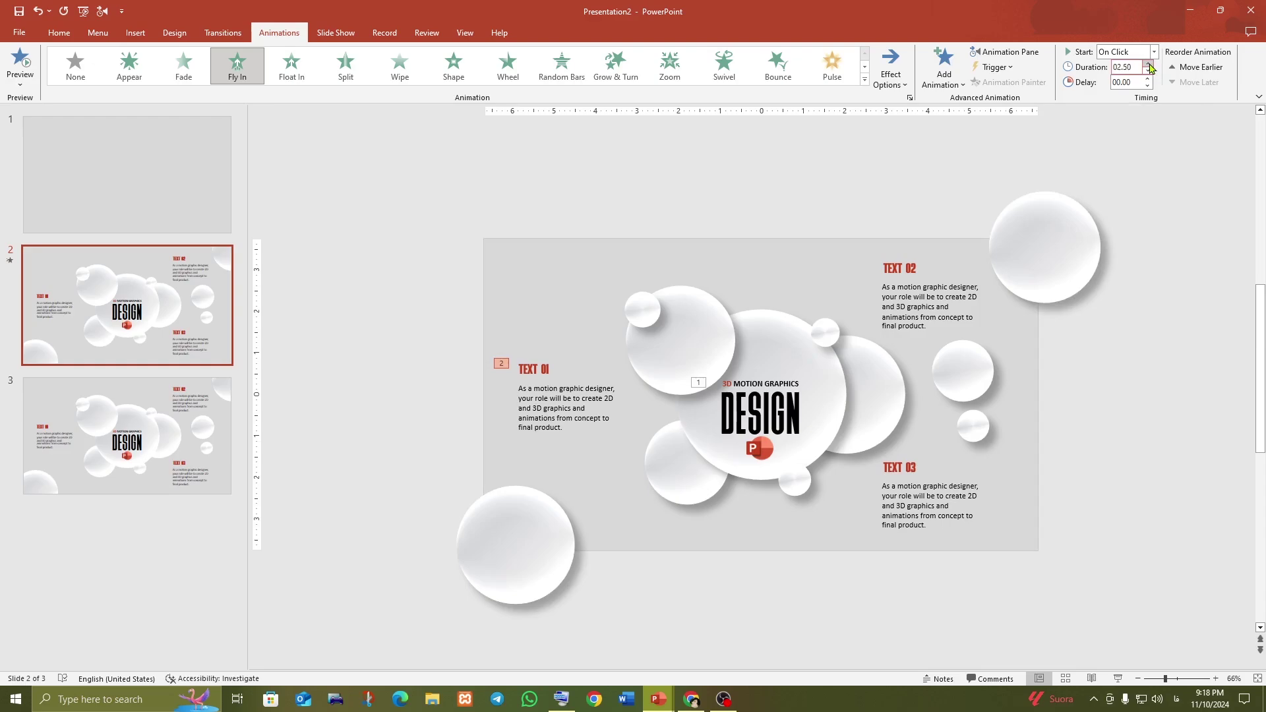
- Apply Fly In from Right to TEXT 02 with a 0.41 s bounce end
click(923, 272)
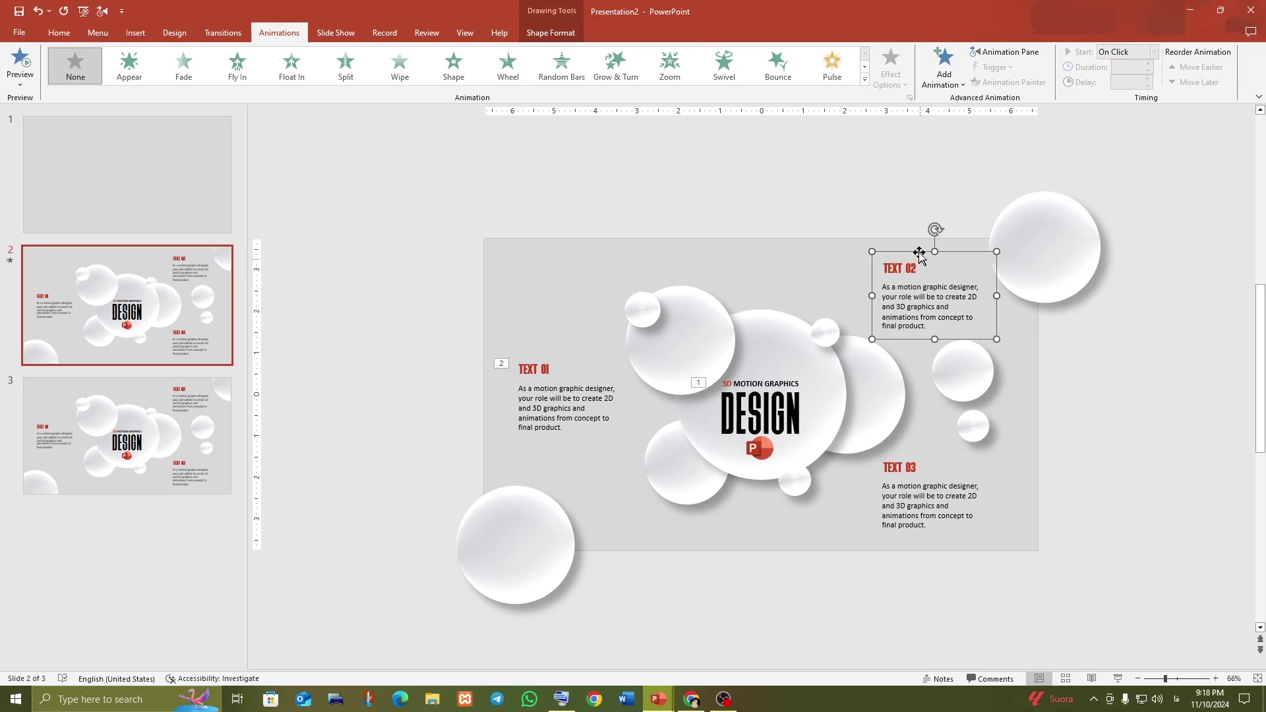
click(238, 66)
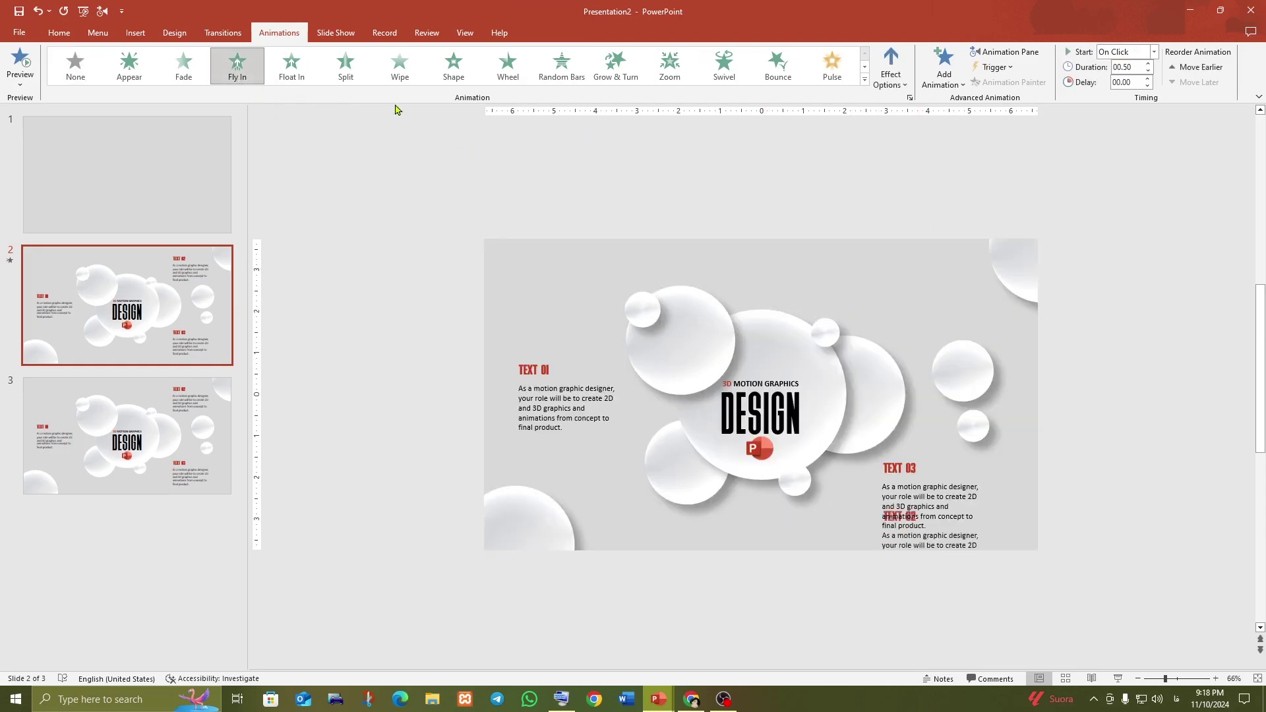
click(902, 86)
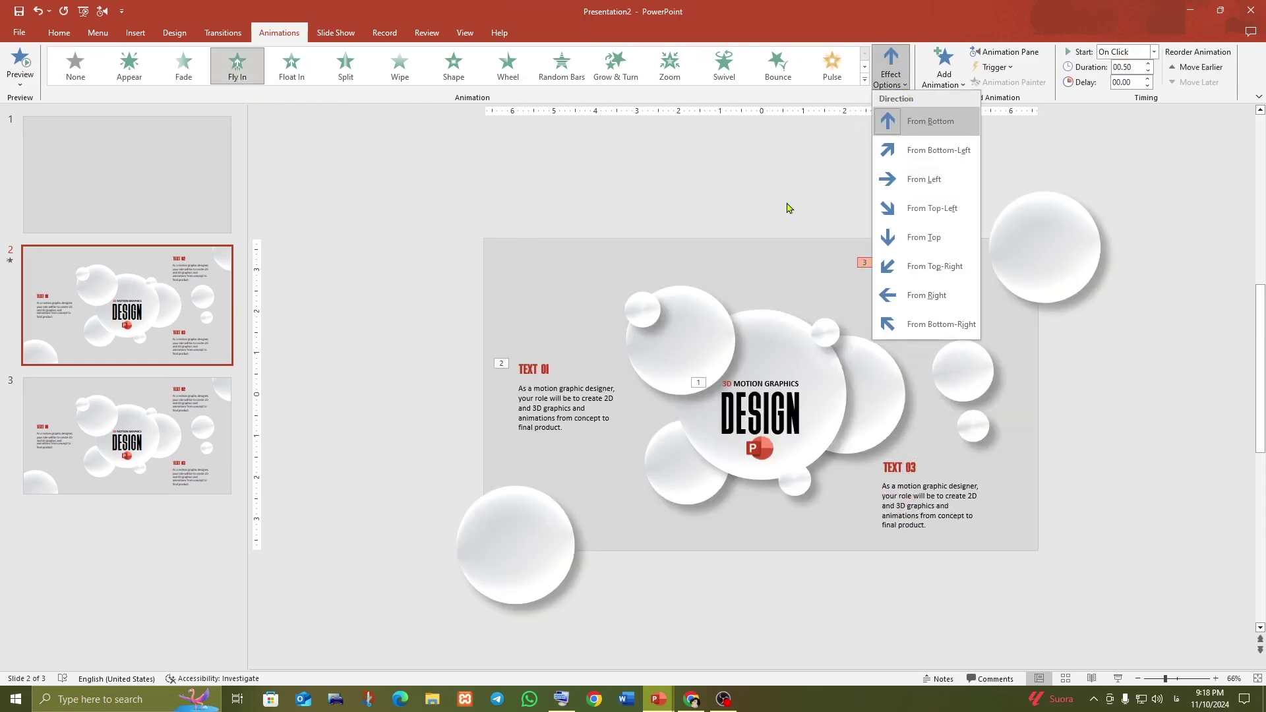
click(885, 294)
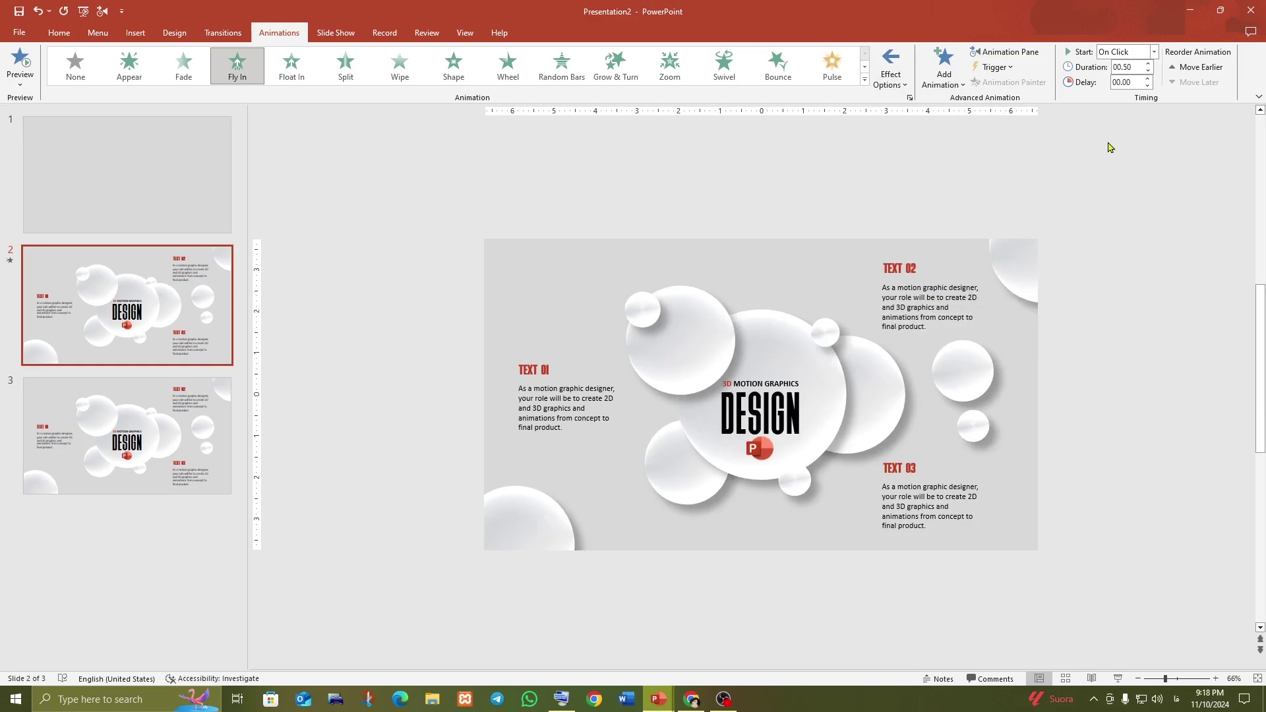
click(909, 97)
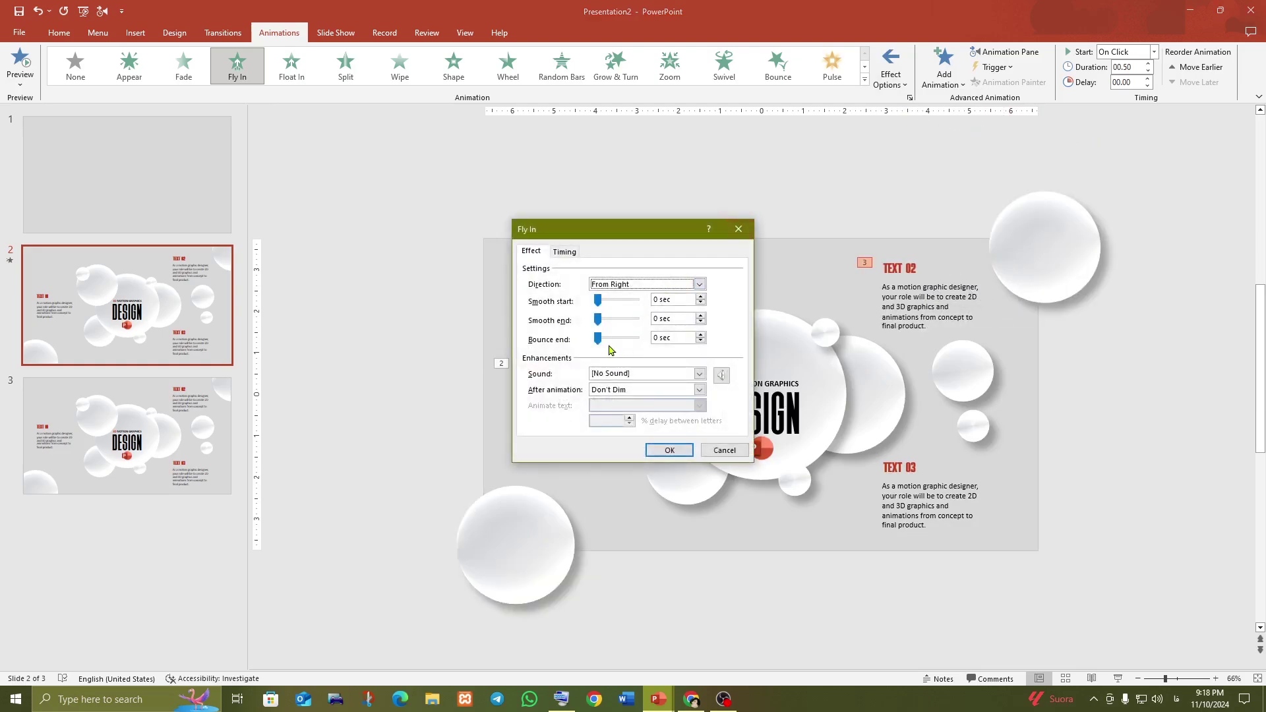
drag(597, 339, 634, 343)
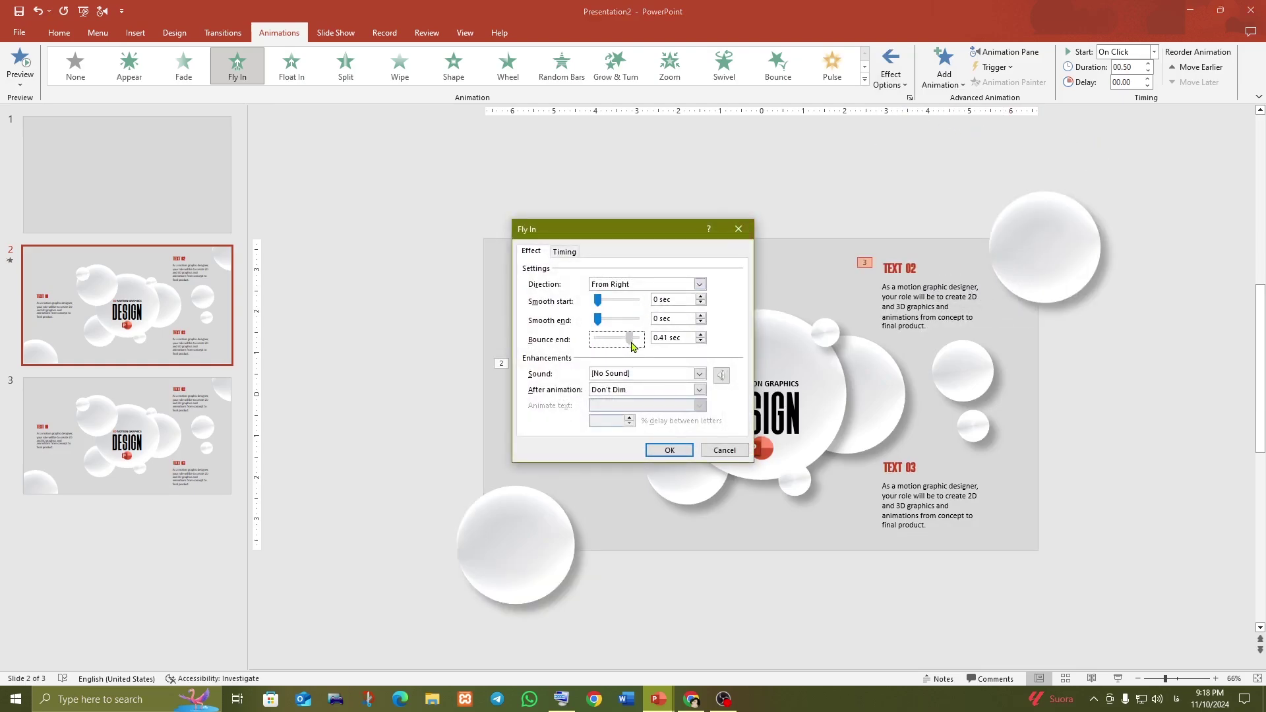
click(669, 449)
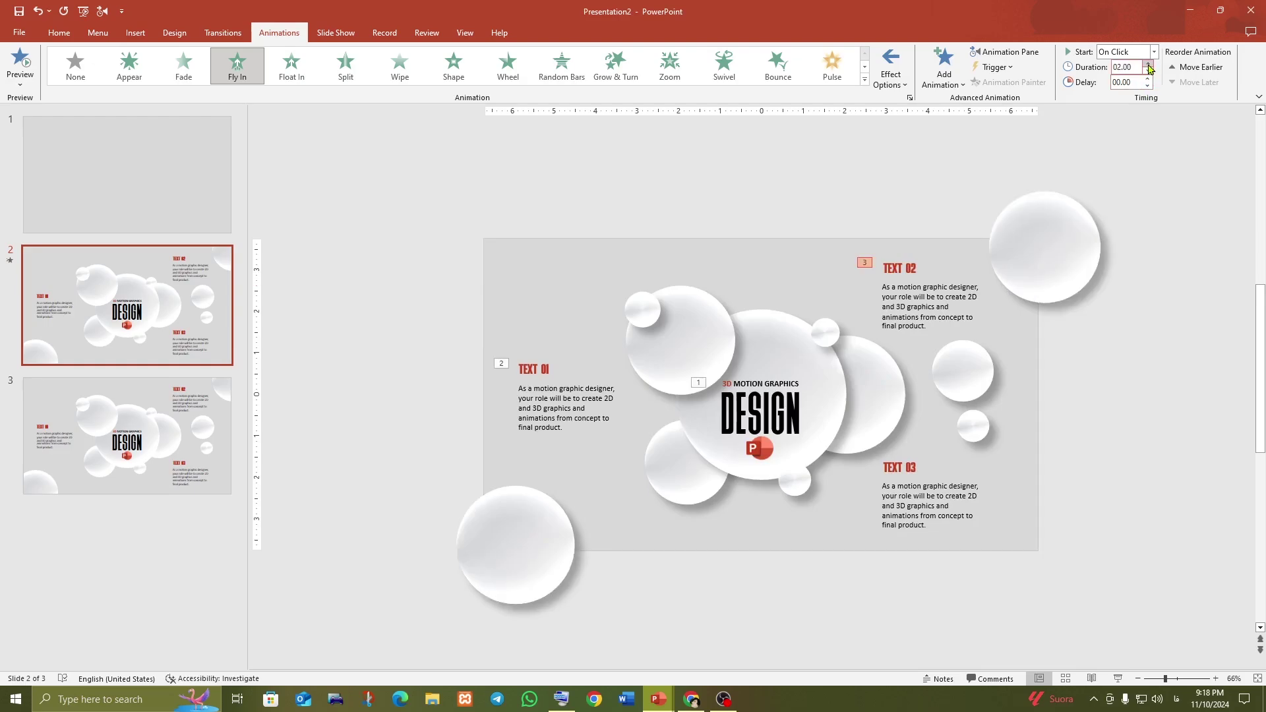
click(954, 480)
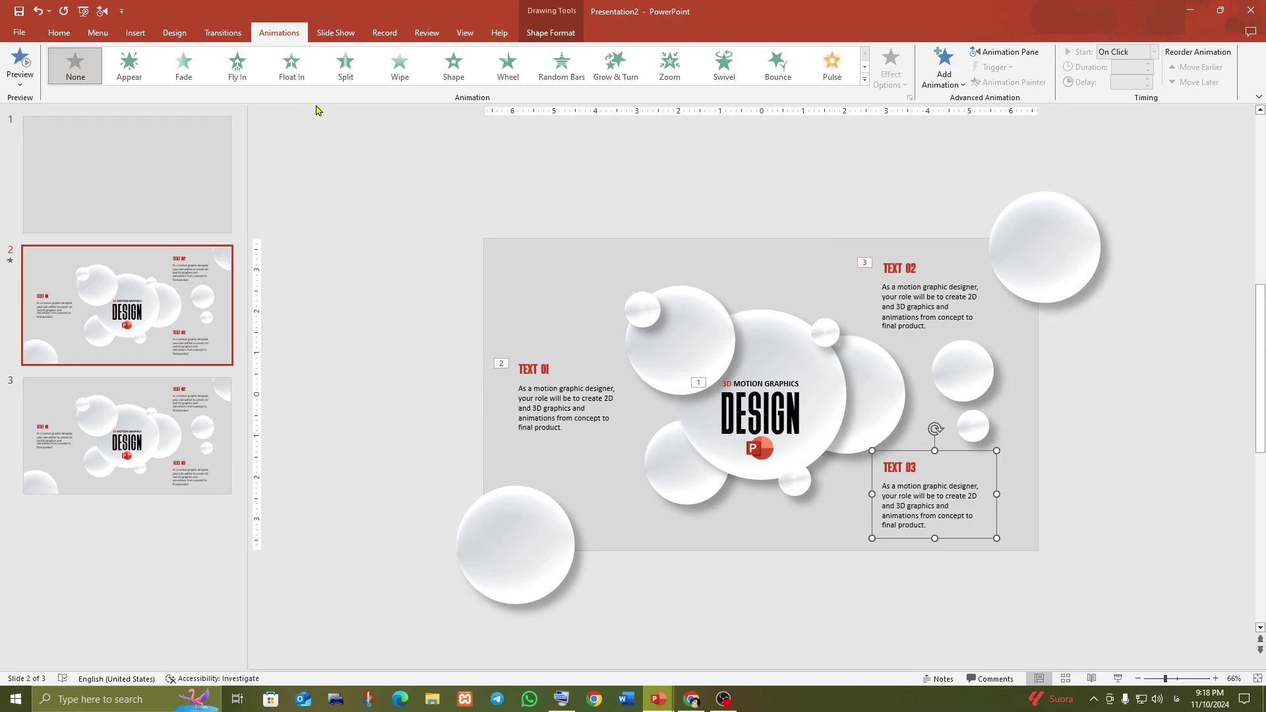
- Apply Fly In to TEXT 03 from the bottom, 3 seconds, with a 2.73 s bounce end
click(239, 71)
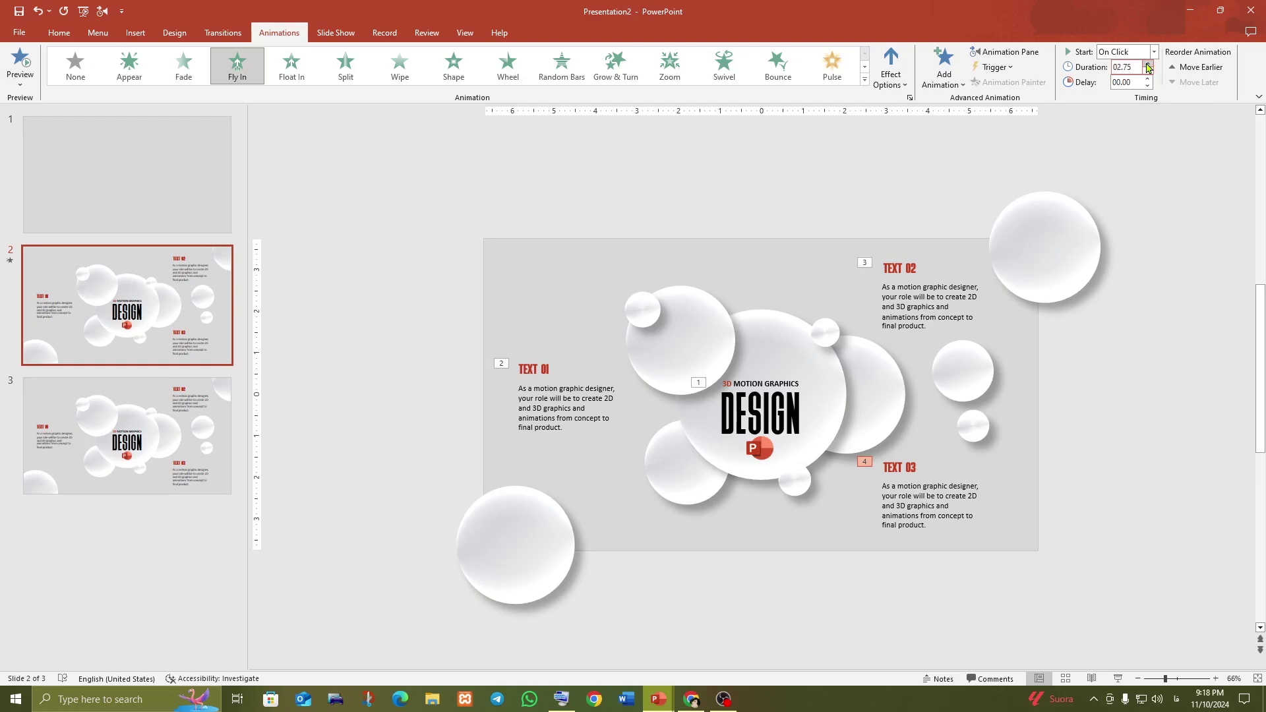
click(909, 98)
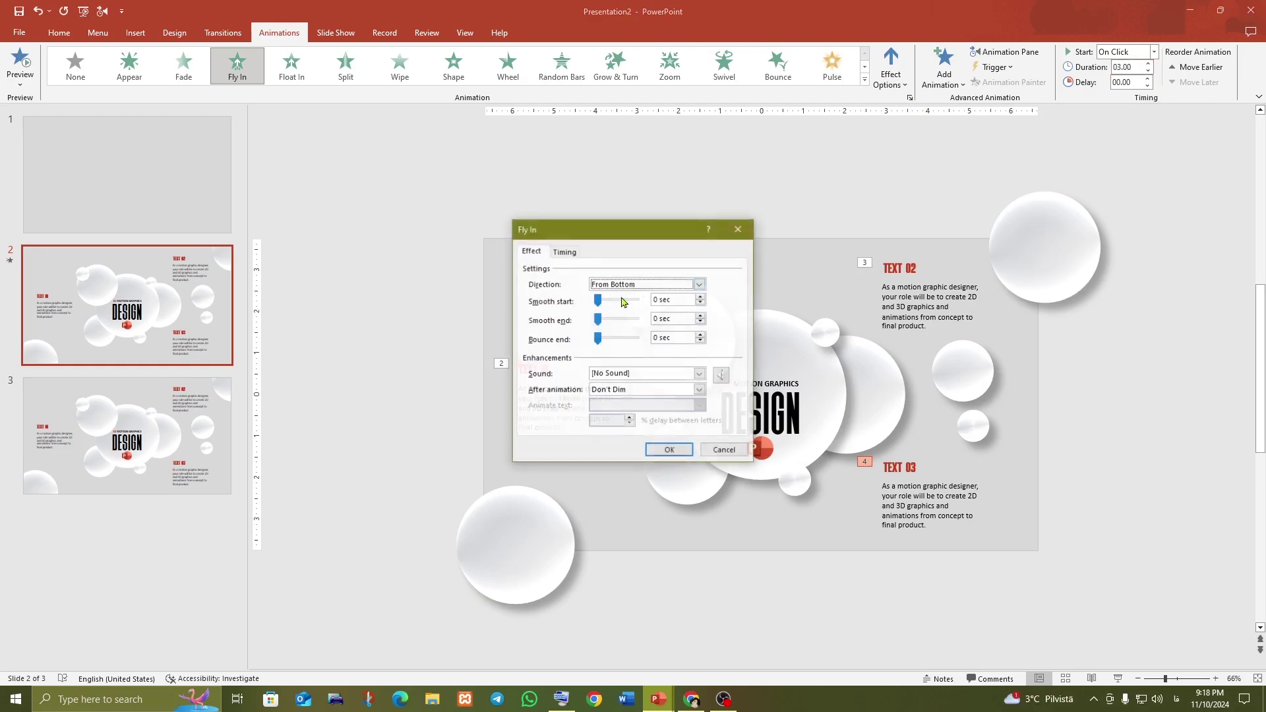
click(600, 340)
drag(601, 345, 633, 343)
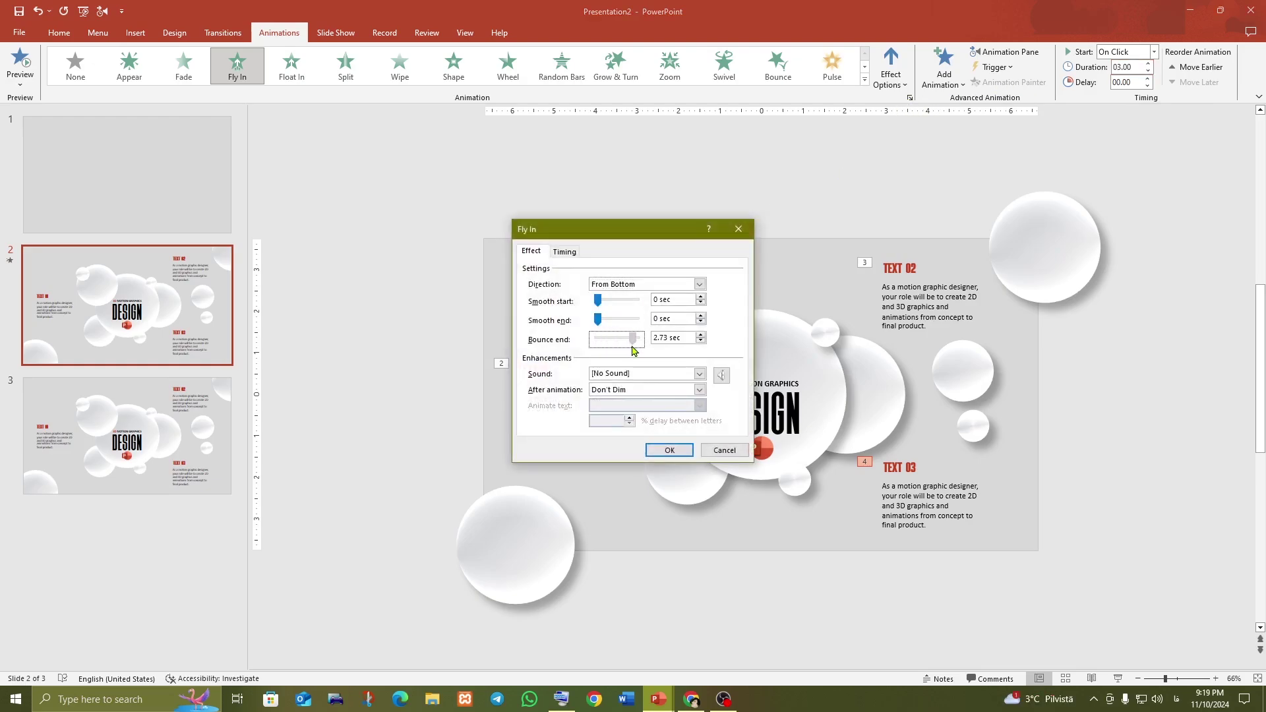
click(670, 454)
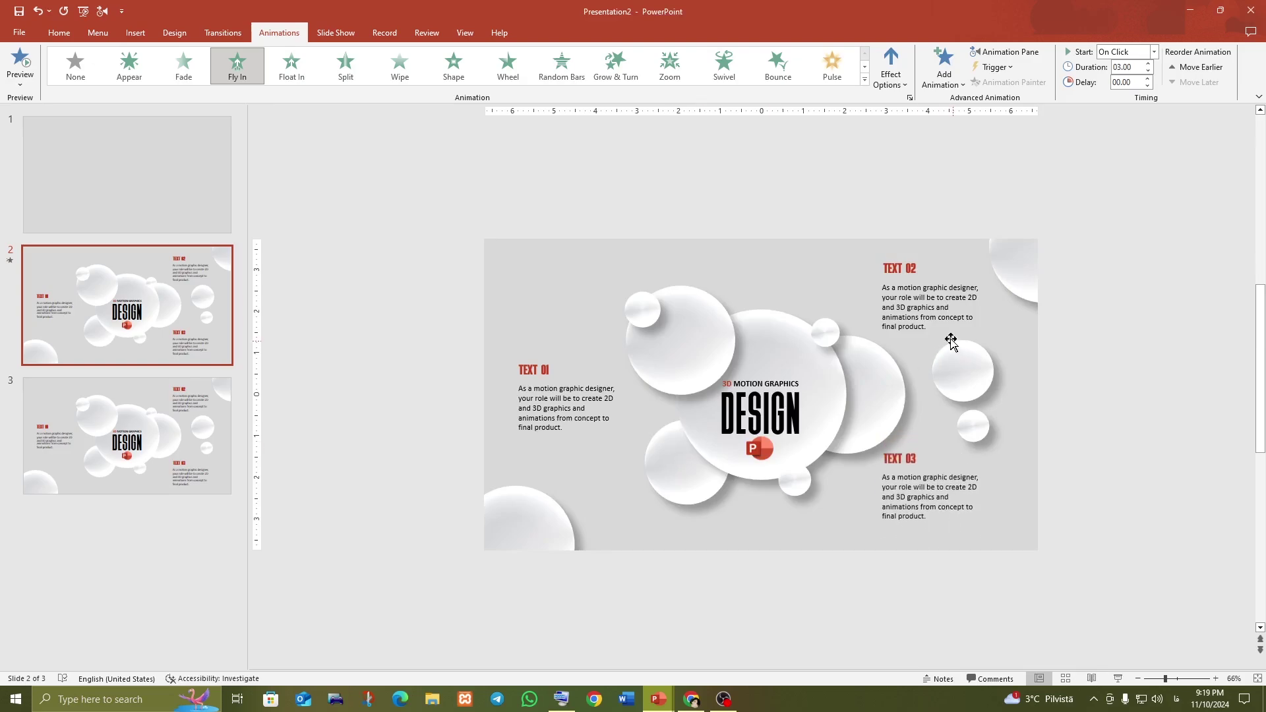
- Set both TEXT 02 and TEXT 03 to start With Previous, then open slide 3
click(921, 285)
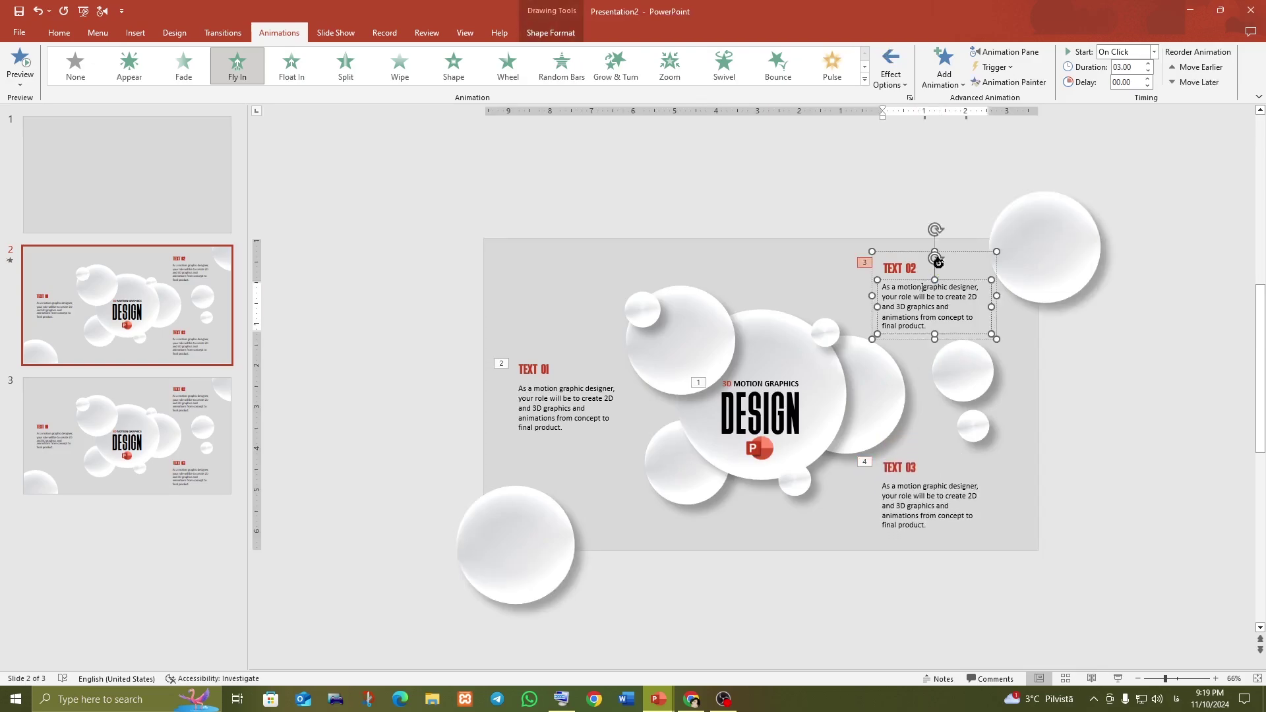
click(947, 255)
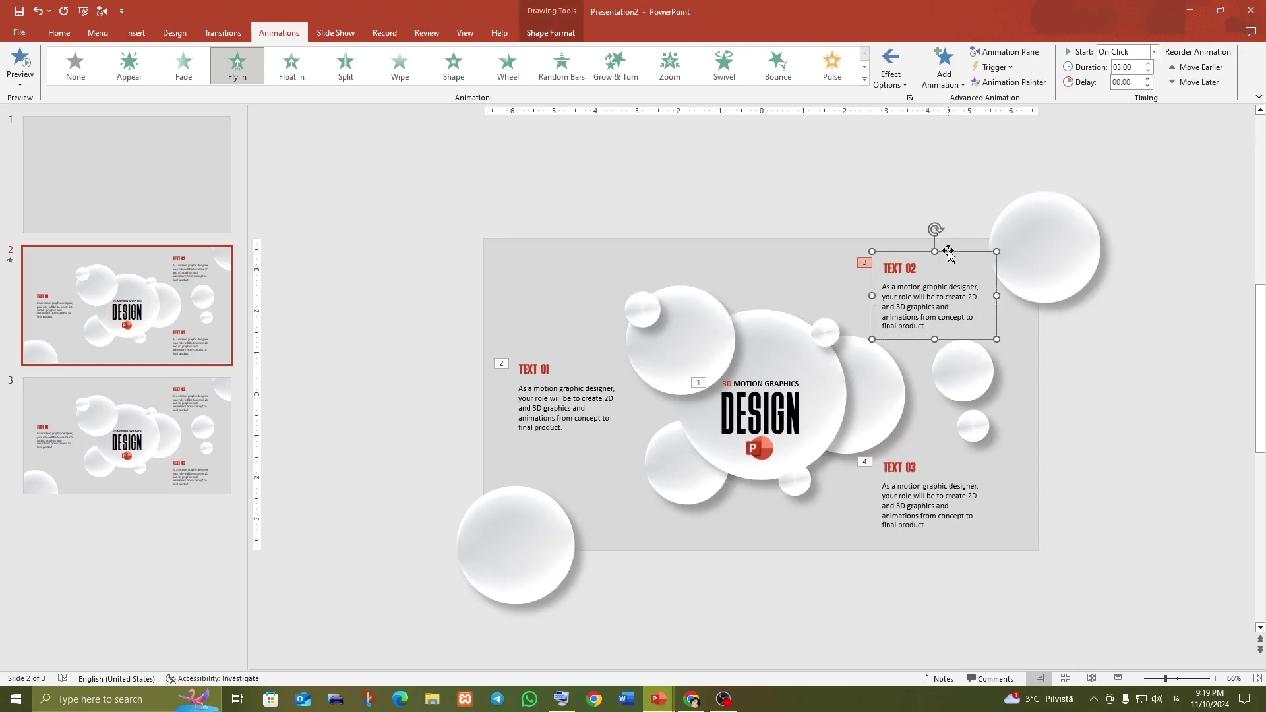
click(1152, 54)
click(1121, 68)
click(953, 476)
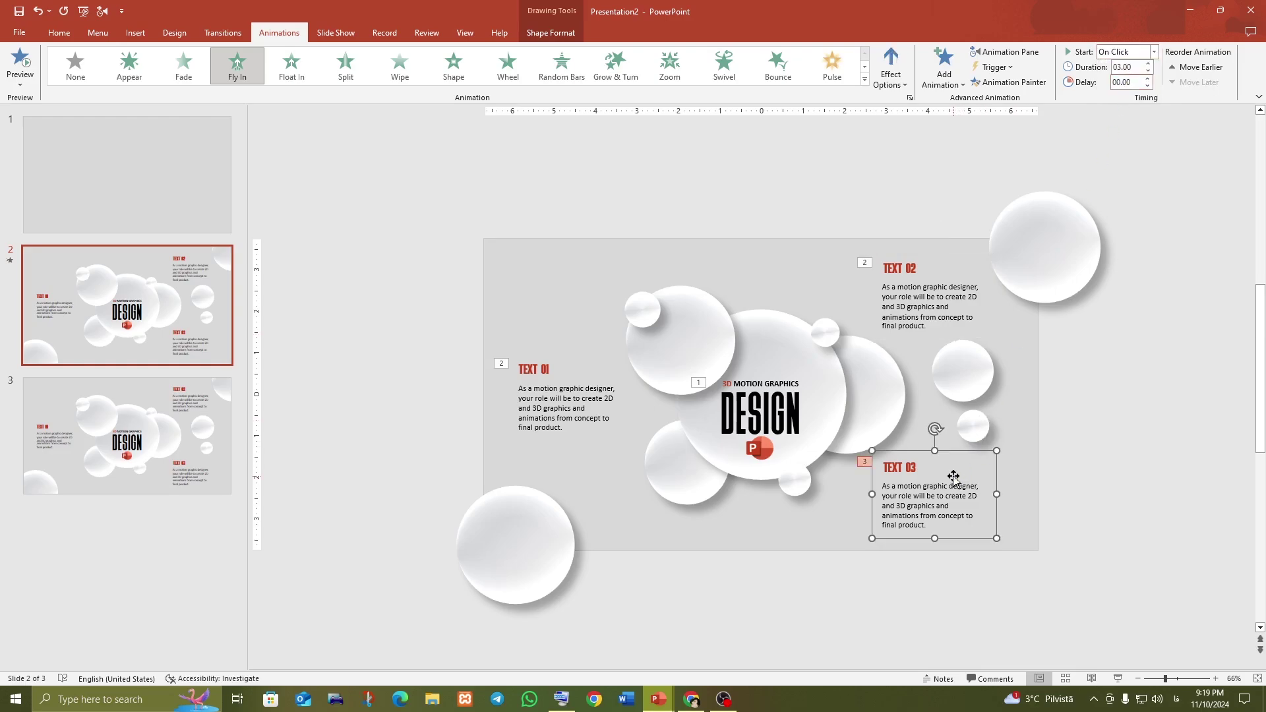
click(1154, 57)
click(1137, 71)
click(777, 189)
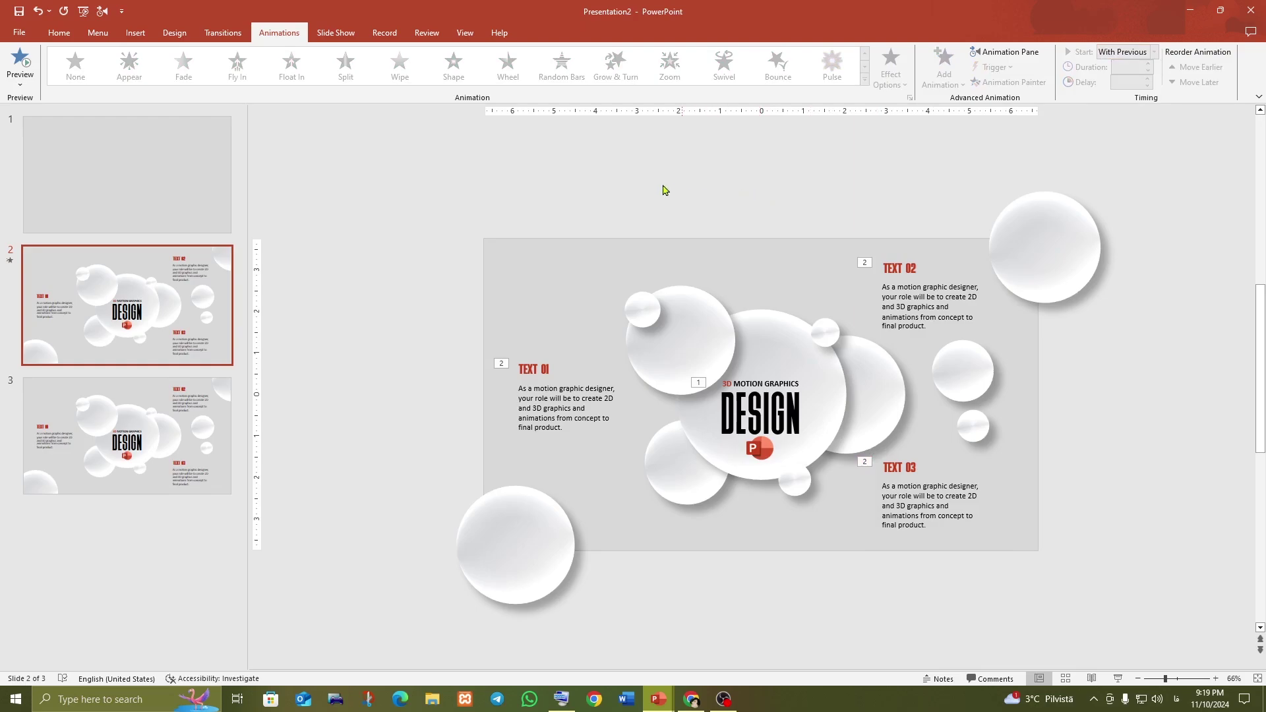
click(172, 443)
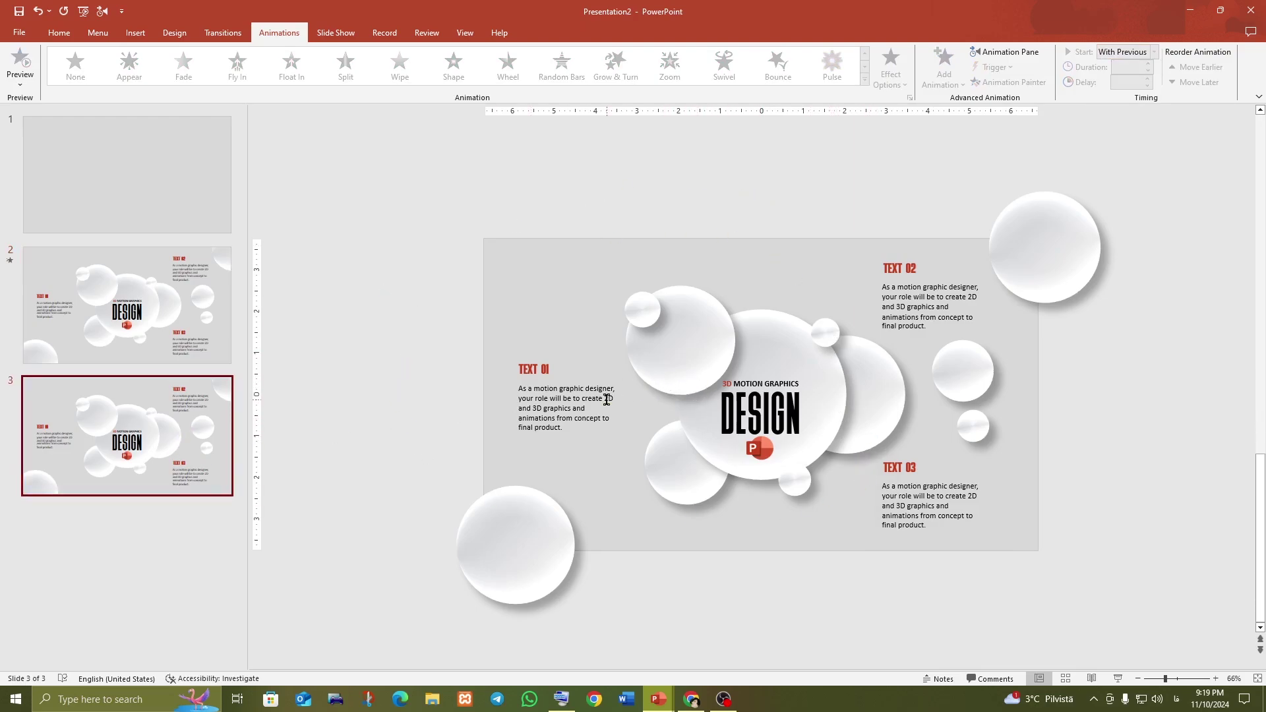
- Move TEXT 01 off the right edge and TEXT 02 upside down to the lower left
click(566, 403)
click(586, 352)
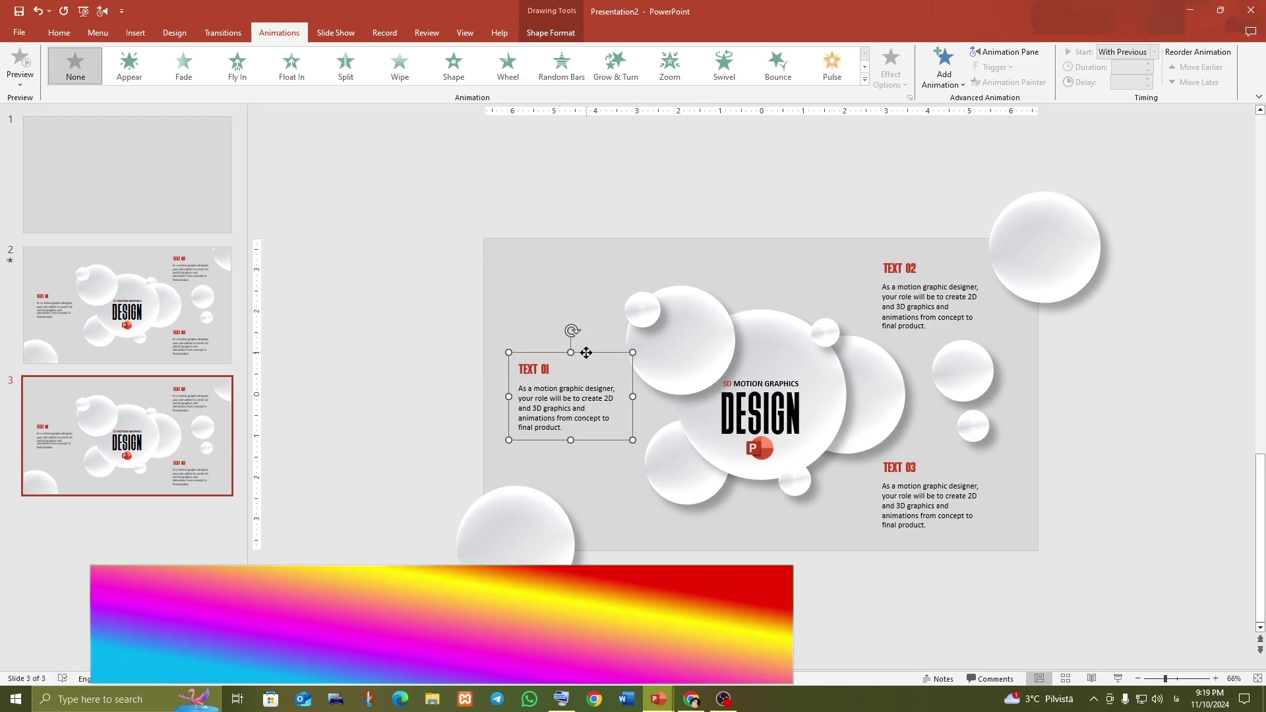
mouse_move(587, 356)
mouse_down()
mouse_move(1128, 342)
mouse_move(1147, 464)
mouse_move(1115, 485)
mouse_up()
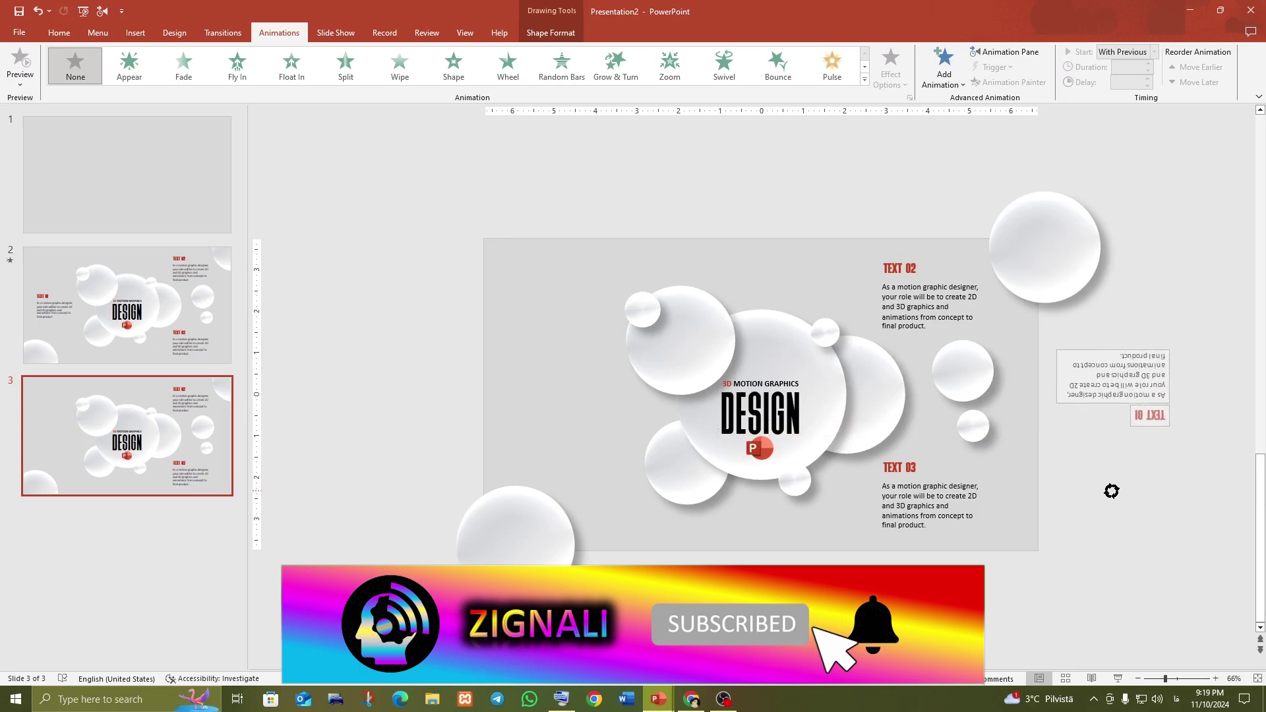
click(912, 337)
drag(943, 339, 408, 594)
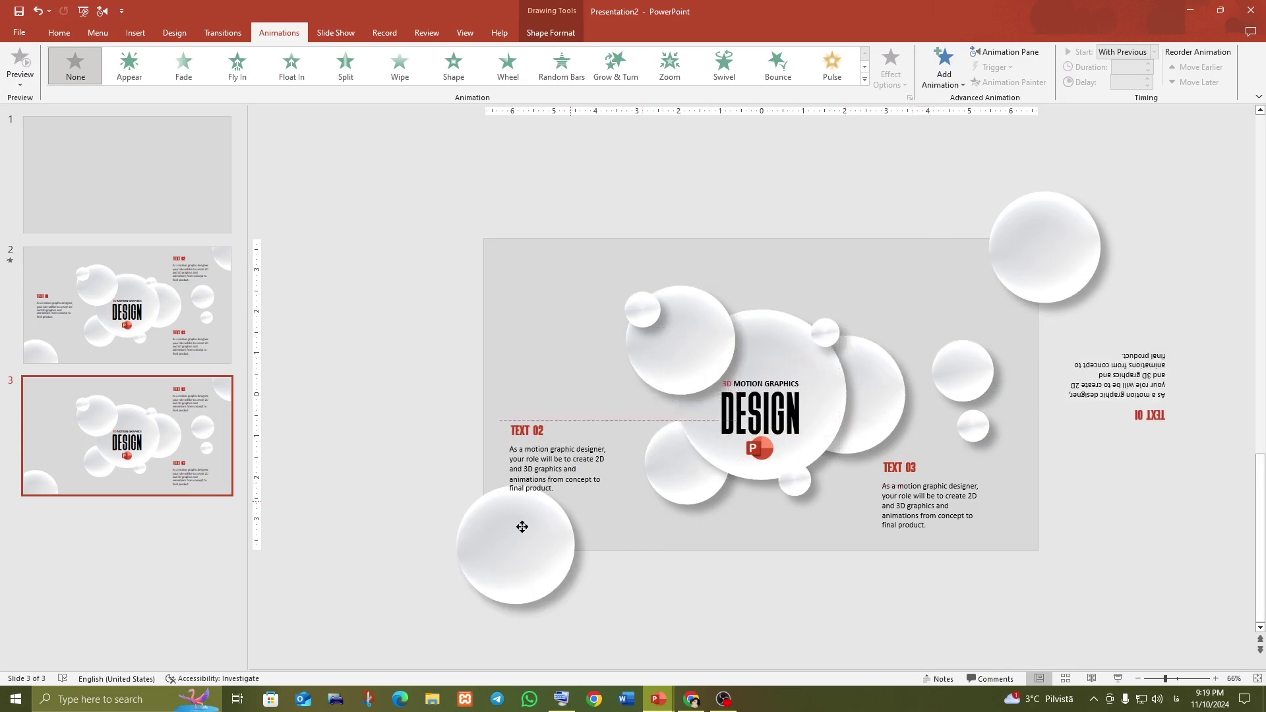
drag(401, 486, 400, 647)
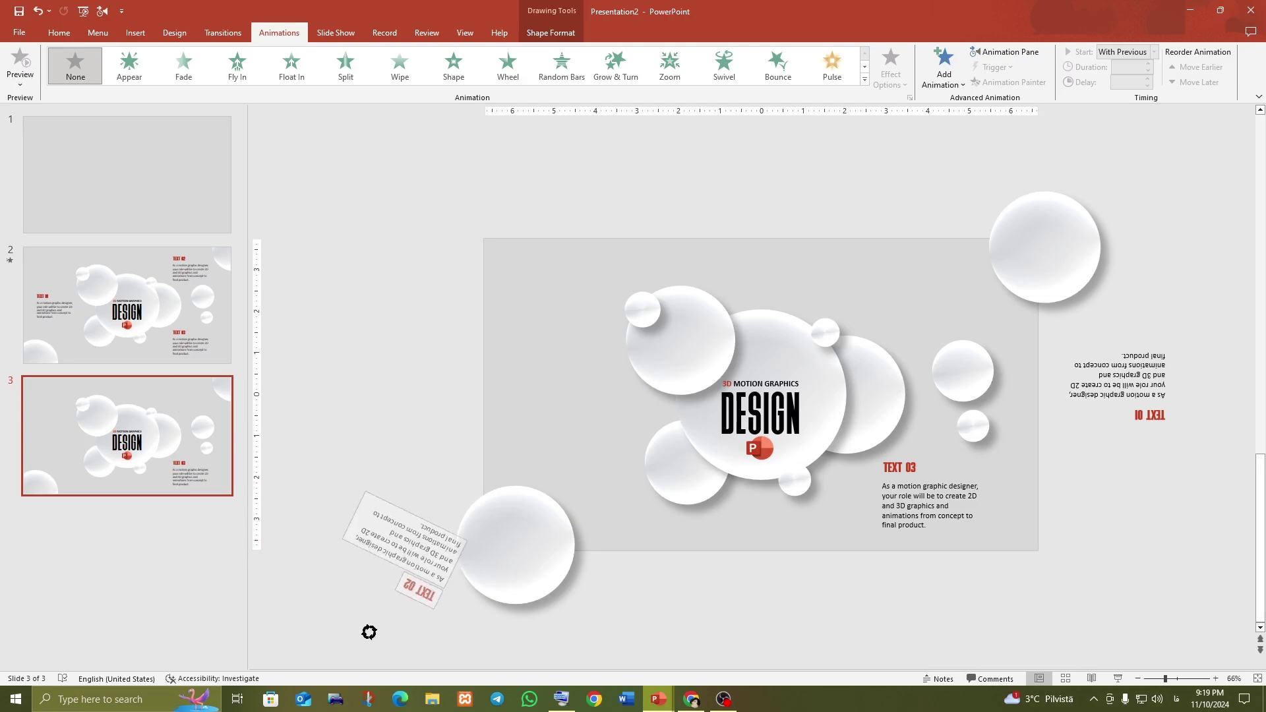
- Place TEXT 03 upside down off the upper left and duplicate slide 3 as slide 4
click(946, 530)
drag(961, 537, 448, 292)
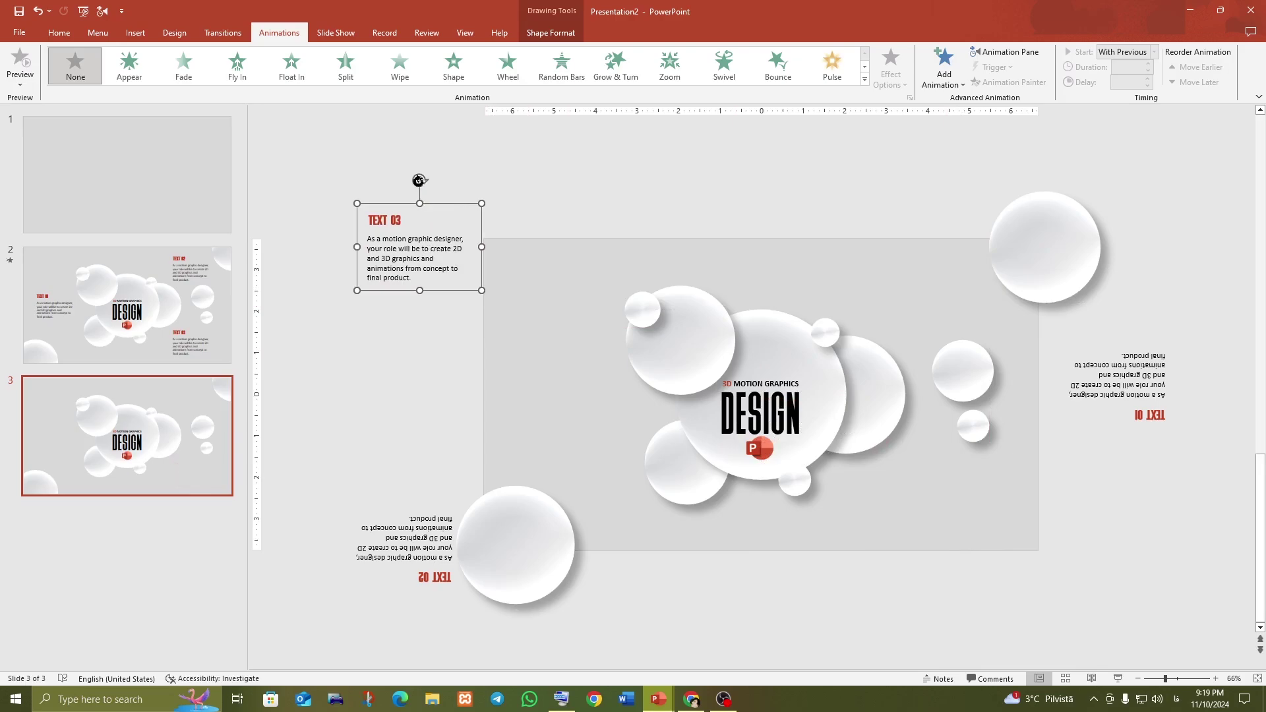
mouse_move(419, 180)
mouse_down()
mouse_move(461, 314)
mouse_move(424, 337)
mouse_up()
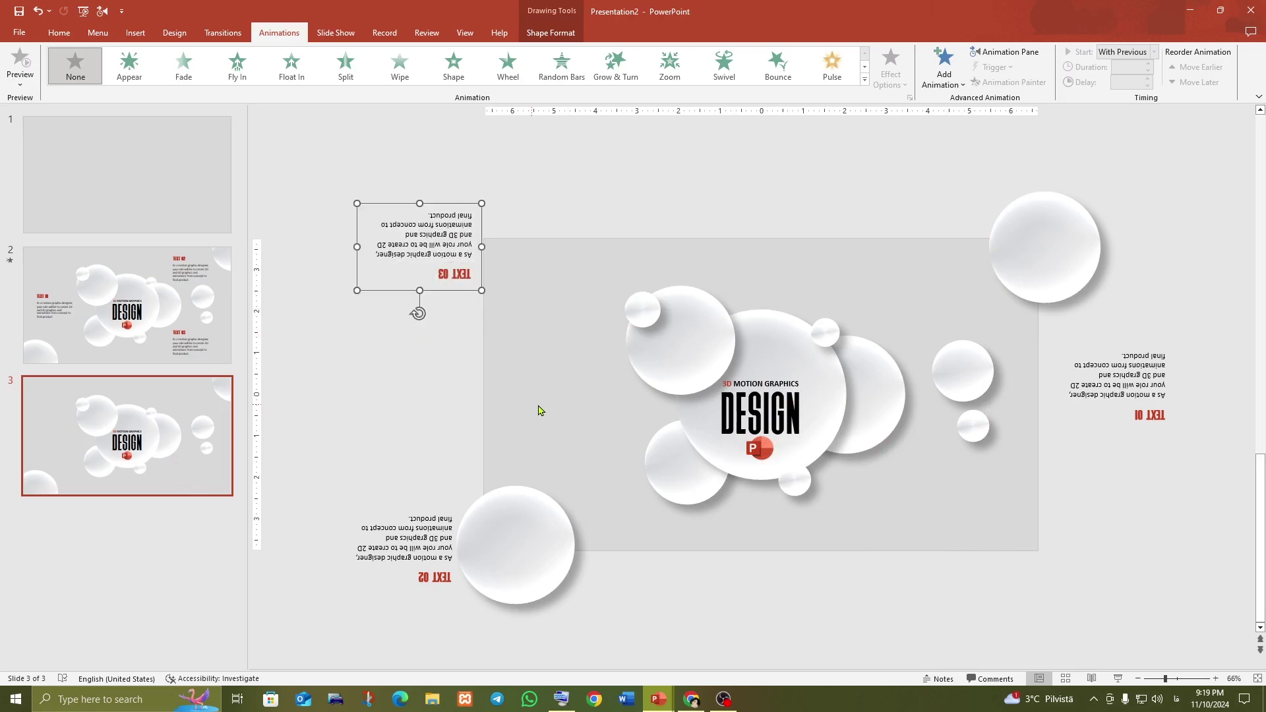
right_click(161, 434)
click(191, 557)
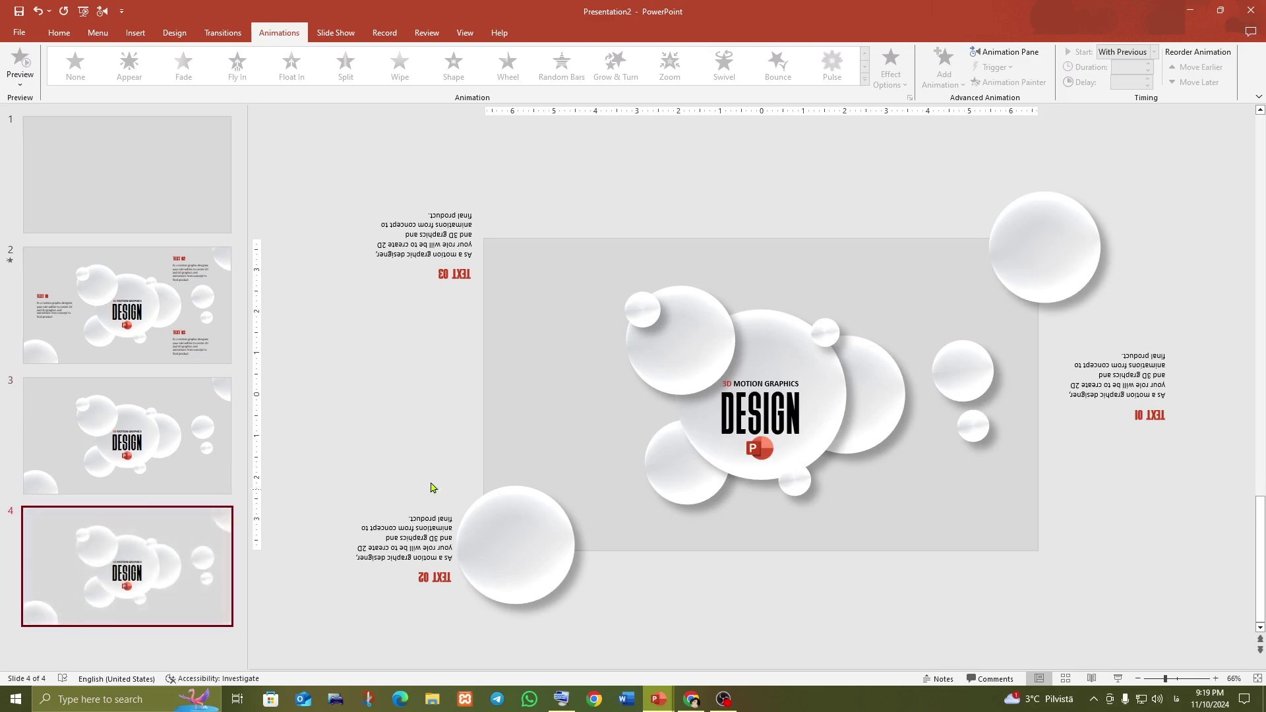
- Place the upside-down DESIGN title just above slide 4
click(776, 449)
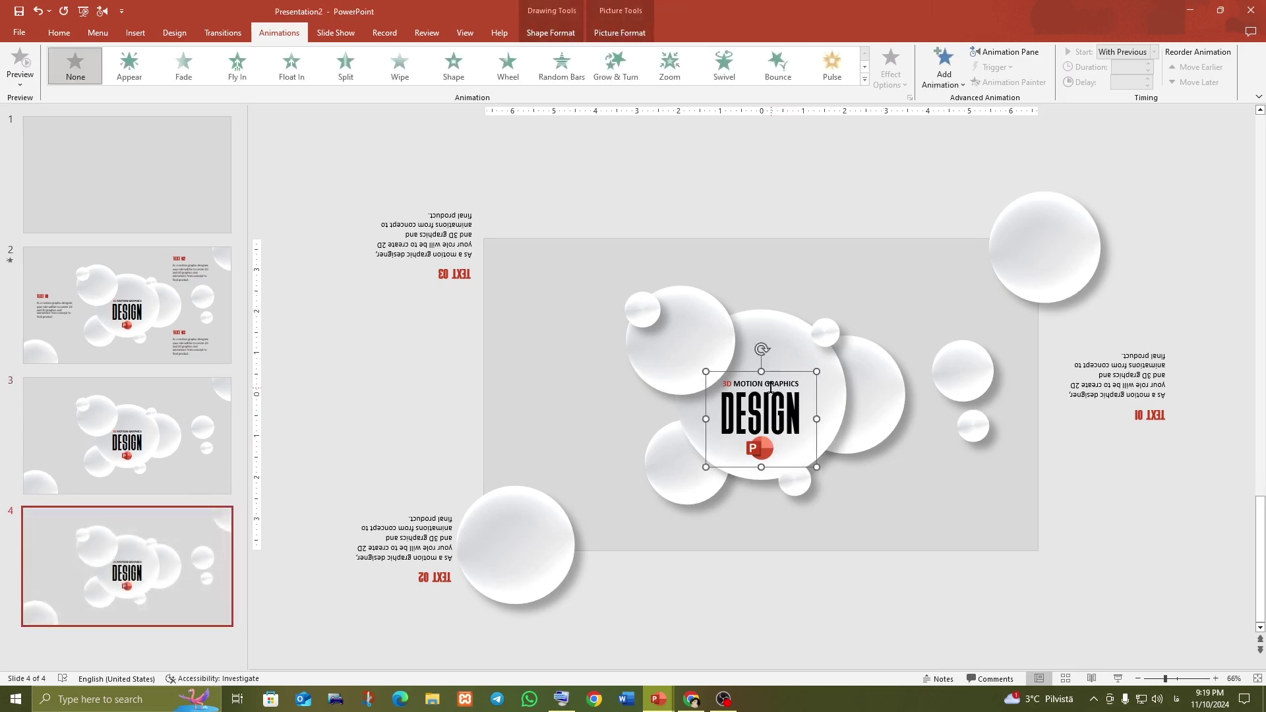
mouse_move(770, 372)
mouse_down()
mouse_move(772, 146)
mouse_move(767, 277)
mouse_up()
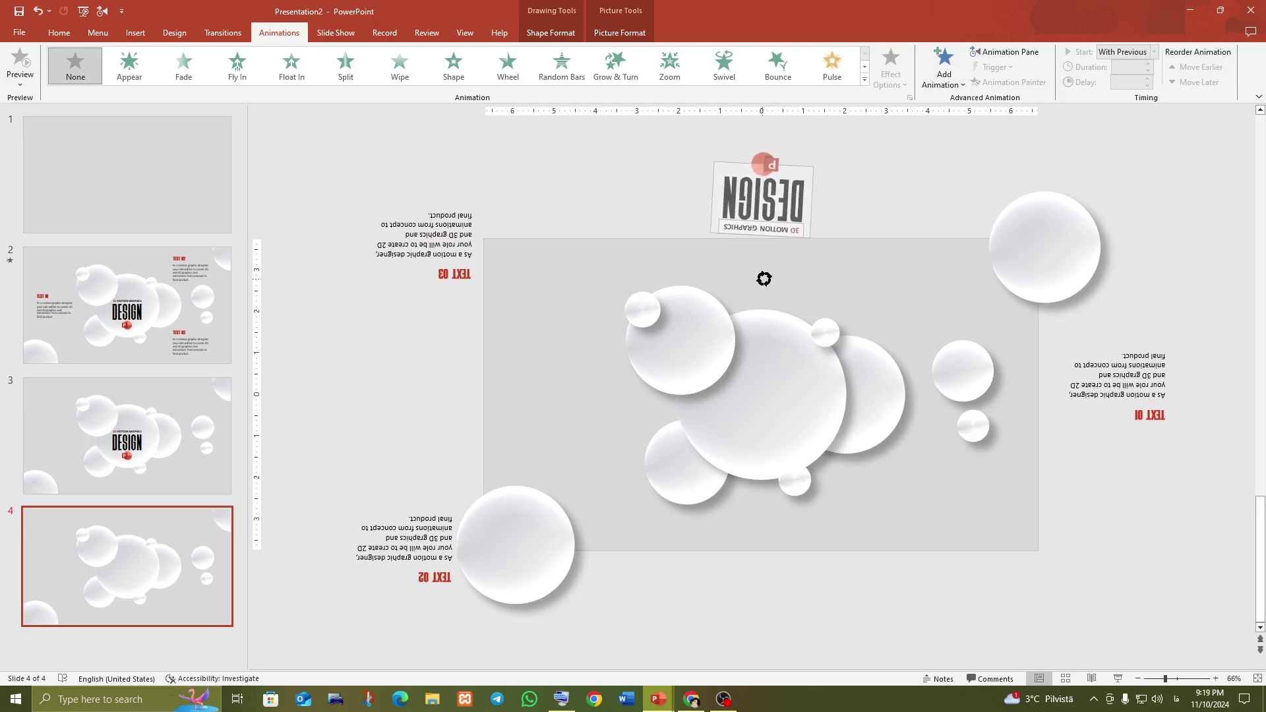
drag(773, 245, 767, 239)
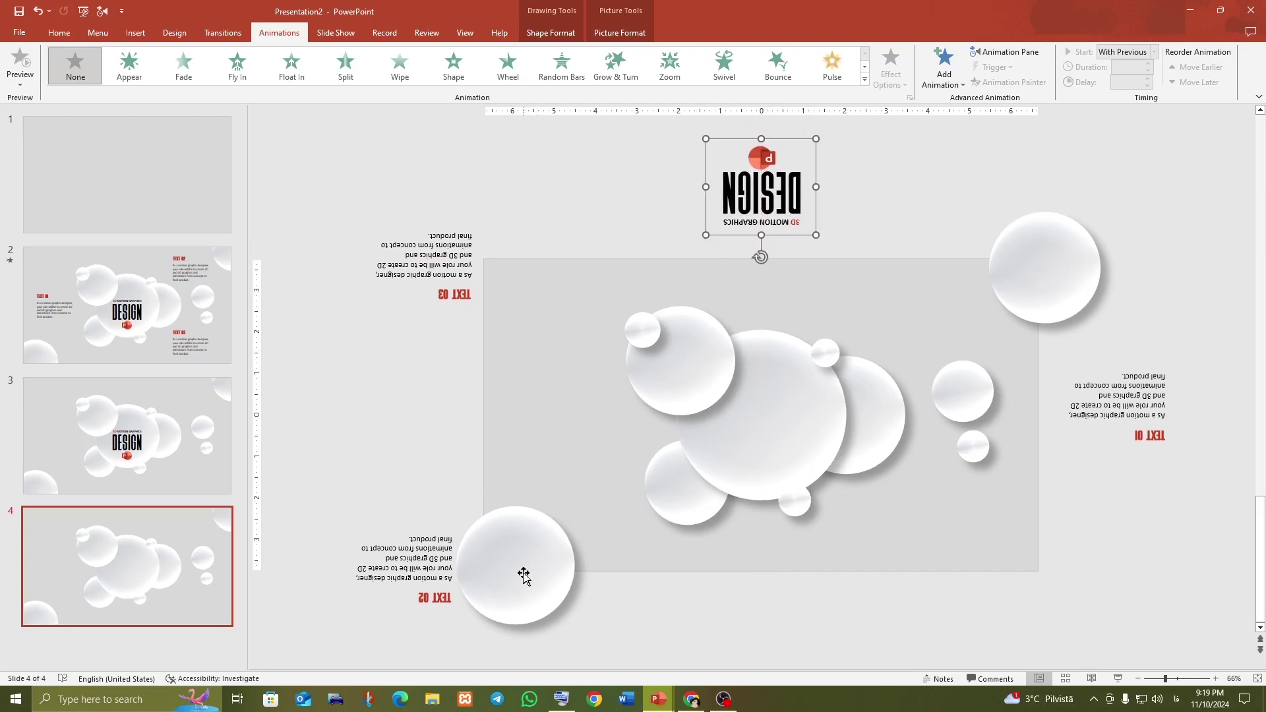
- Duplicate slide 4 as slide 5 and drag a bubble off to the upper right
right_click(165, 578)
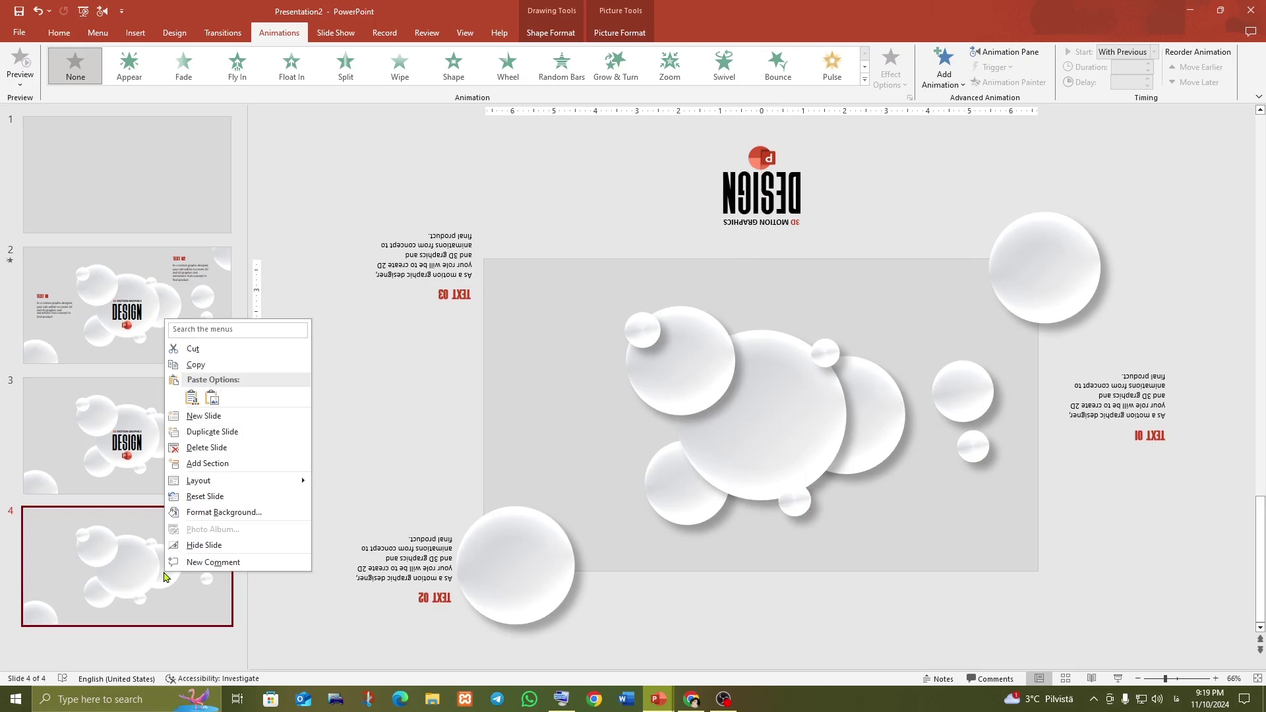
click(191, 443)
drag(529, 591, 964, 177)
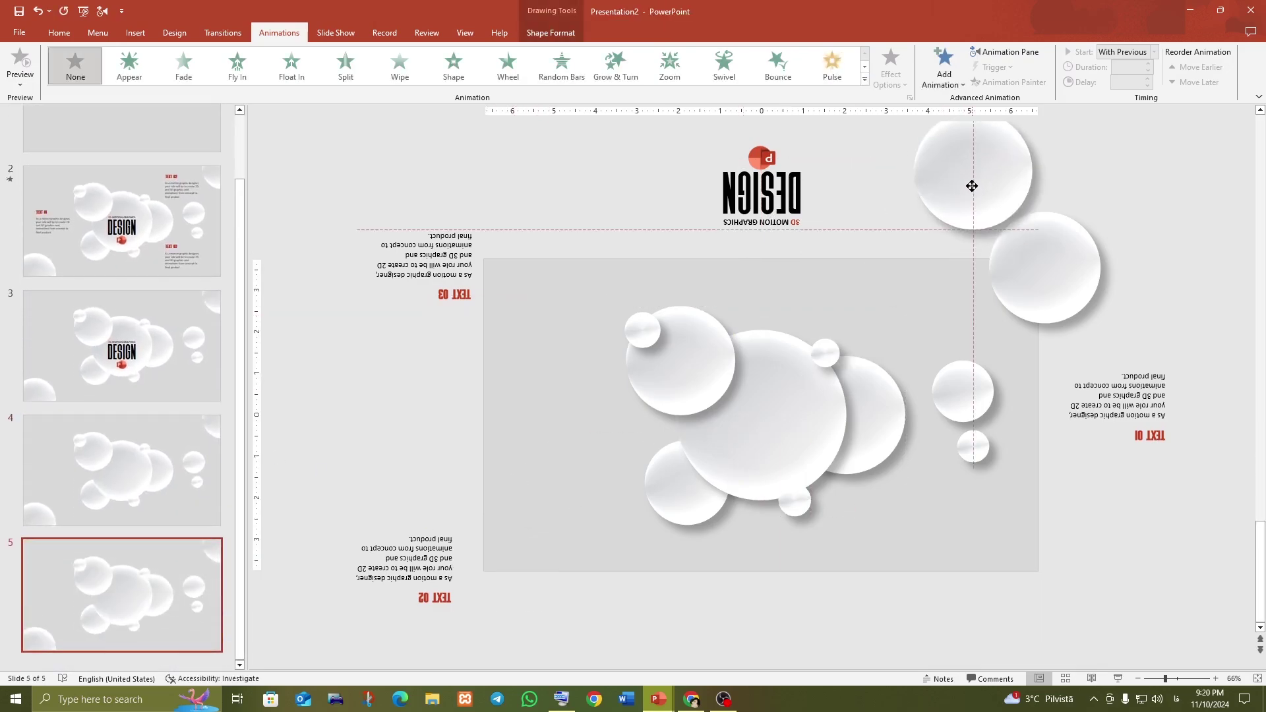
- Drag the first bubbles on slide 5, including the large centre one, off the slide edges
scroll(1051, 291, up, 1)
click(381, 650)
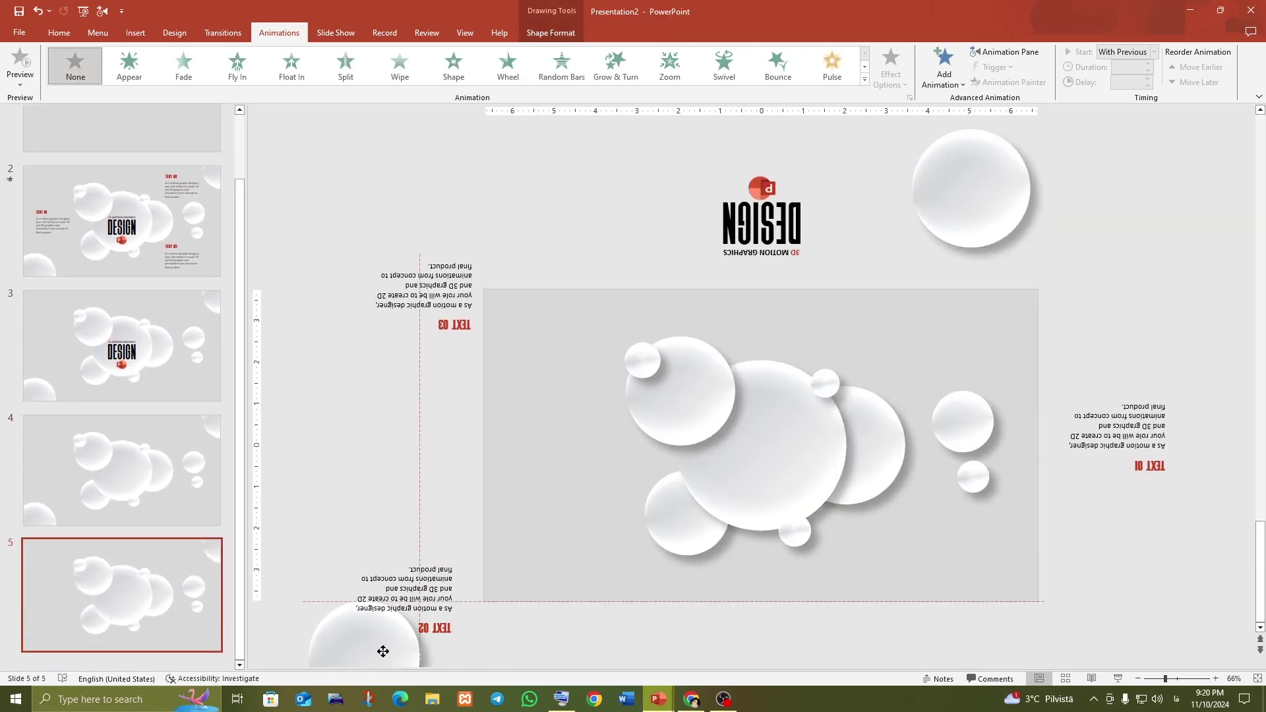
drag(646, 376, 1099, 643)
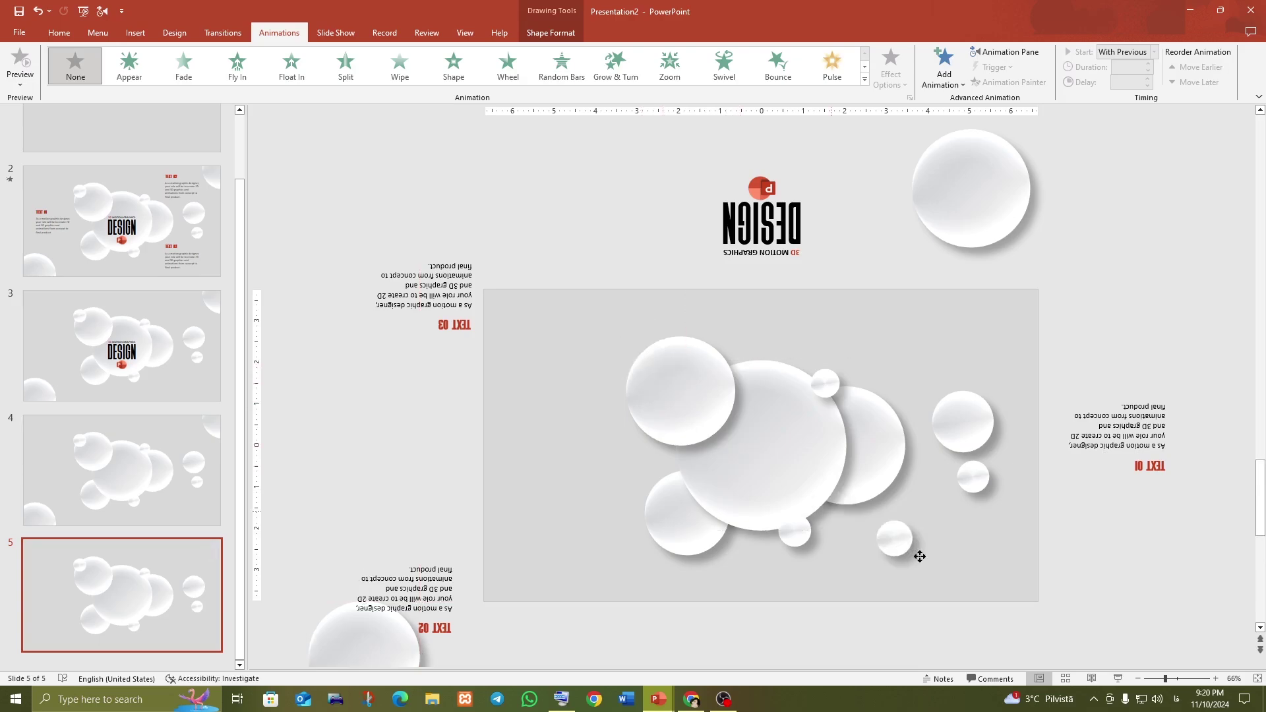
drag(696, 420, 417, 511)
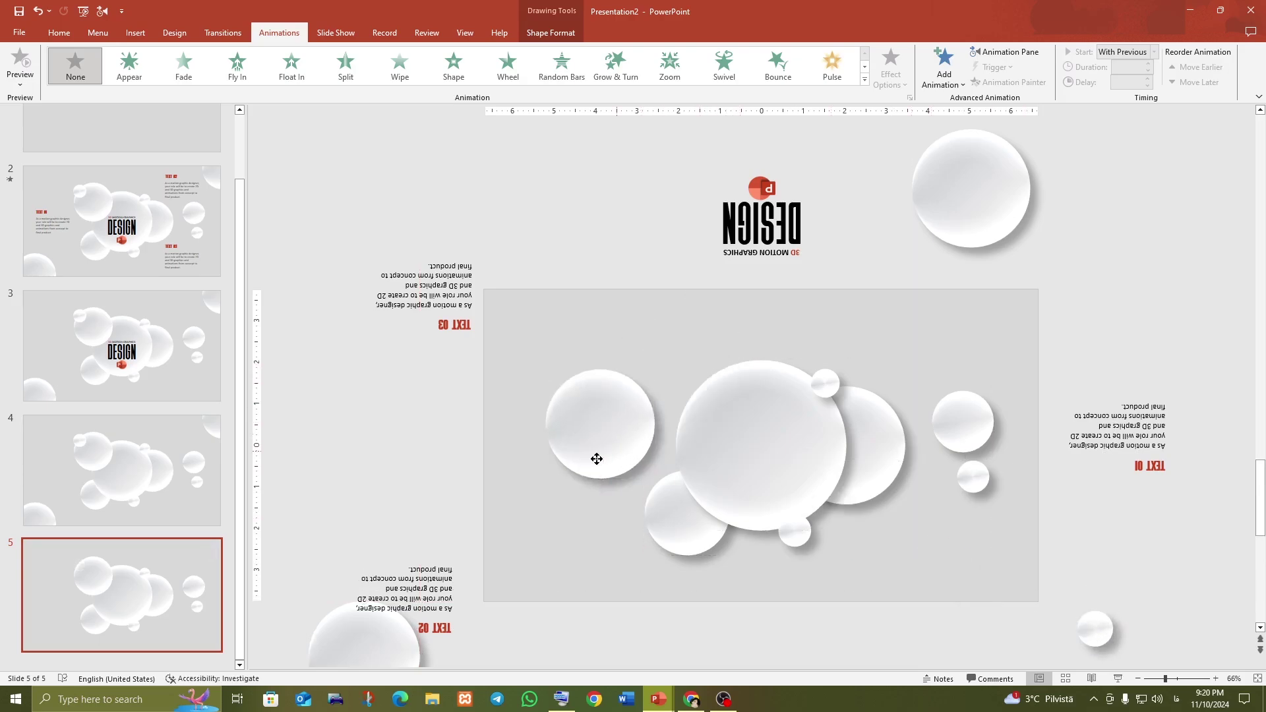
mouse_move(753, 465)
mouse_down()
mouse_move(626, 301)
mouse_move(585, 215)
mouse_up()
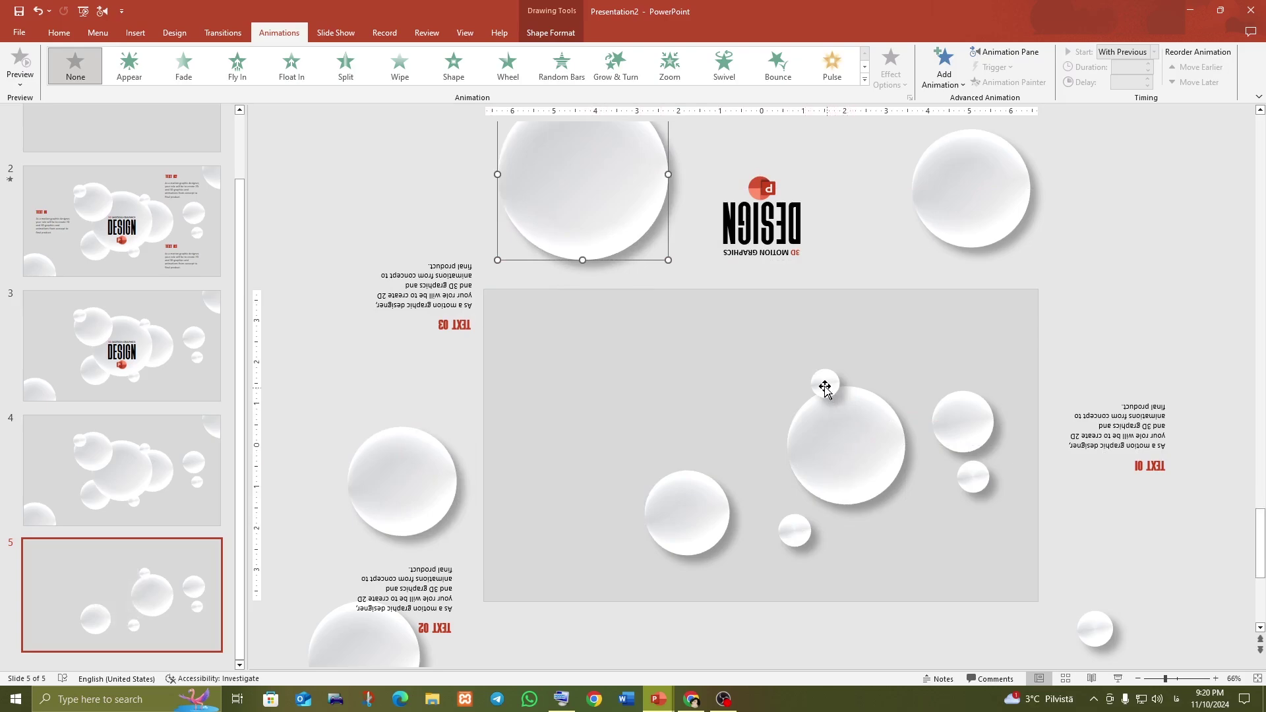
drag(825, 386, 877, 244)
drag(790, 539, 543, 639)
- Move the remaining bubbles past the left, right and bottom edges, then return to slide 1
drag(672, 531, 404, 262)
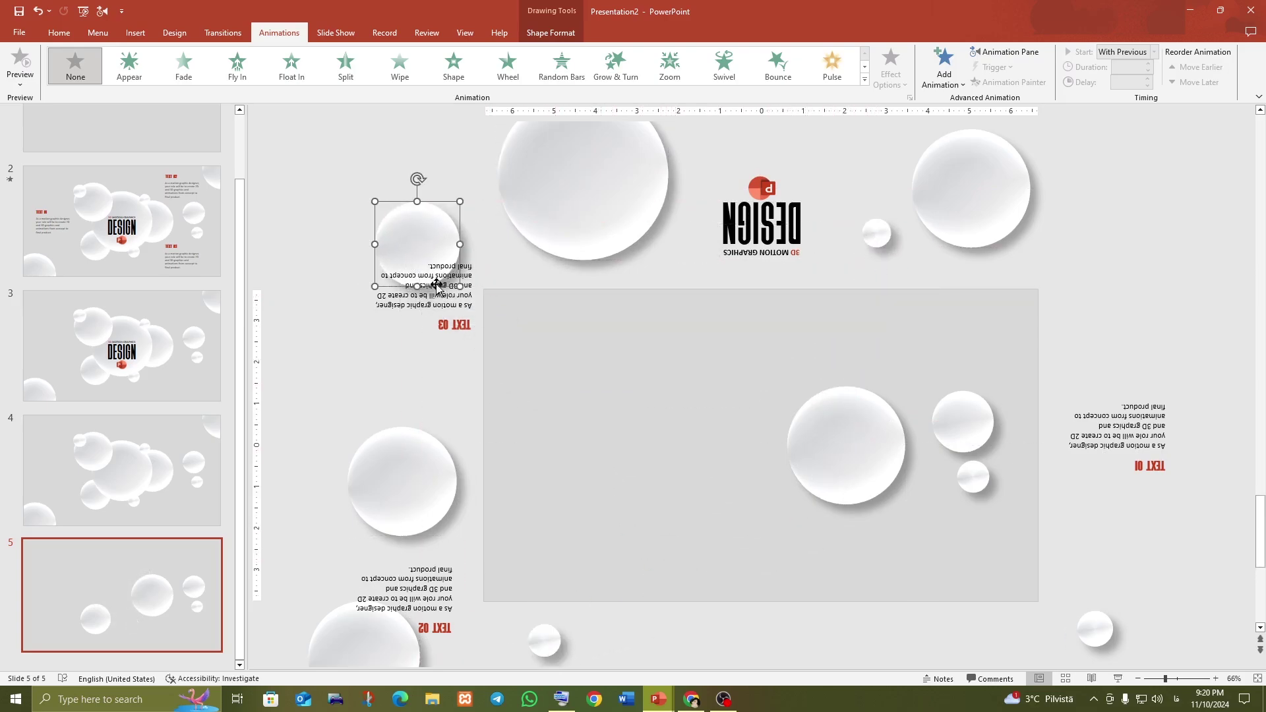
drag(840, 473, 1116, 294)
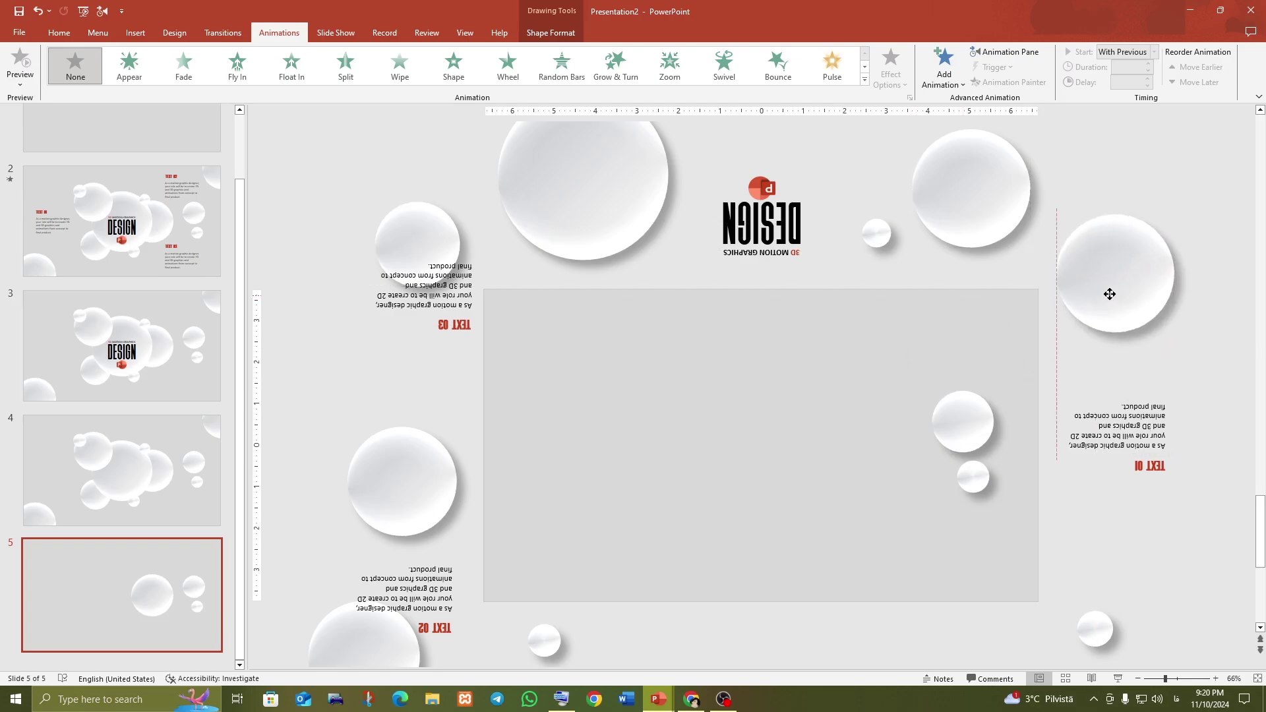
drag(969, 432, 352, 371)
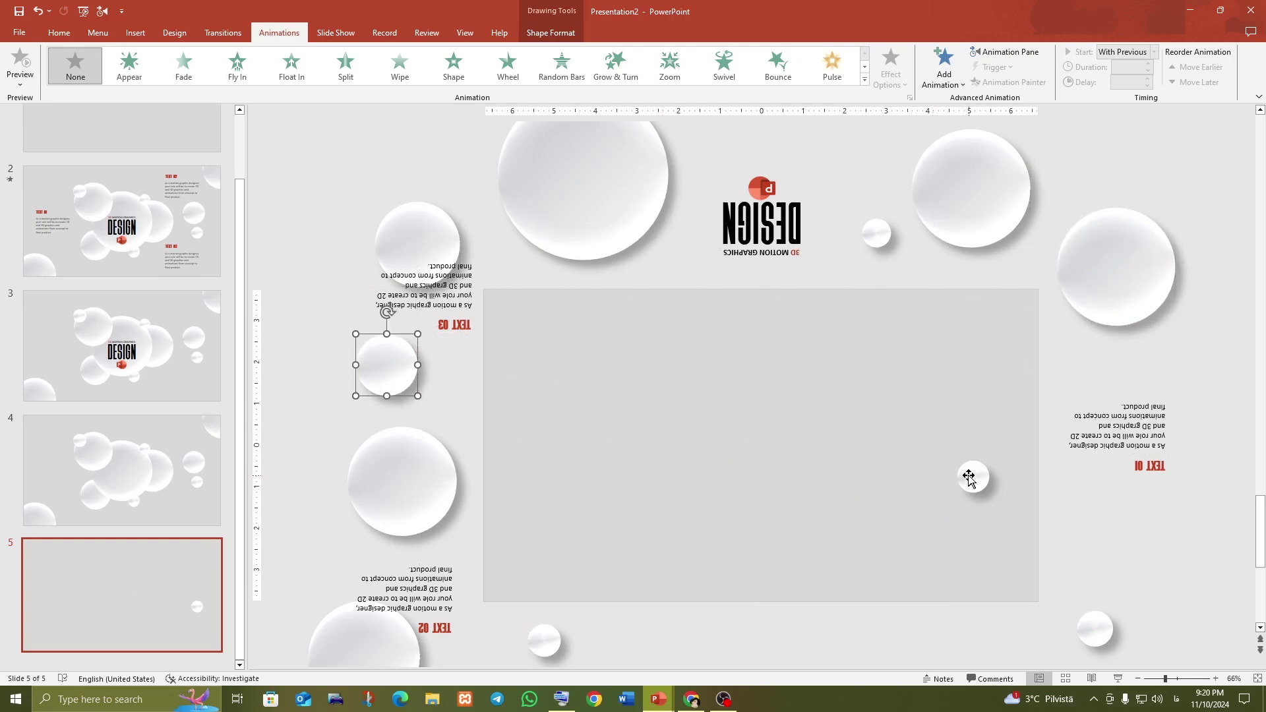
drag(969, 476, 780, 649)
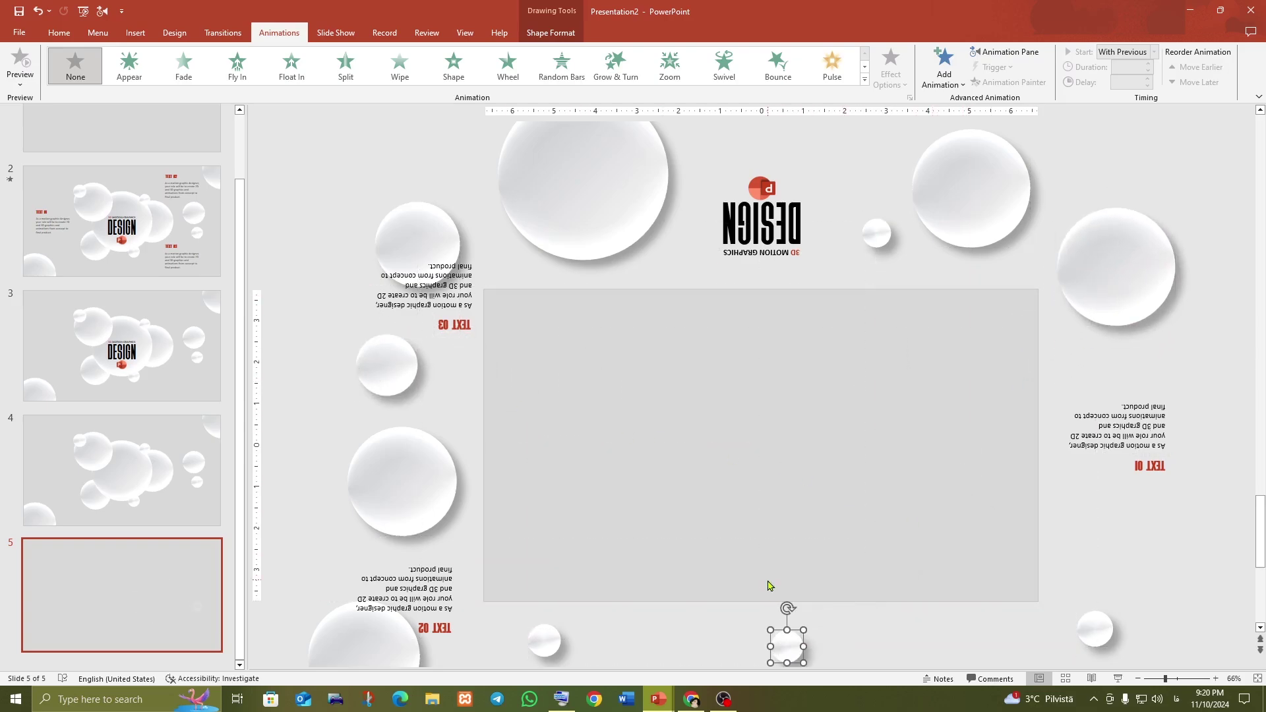
click(141, 135)
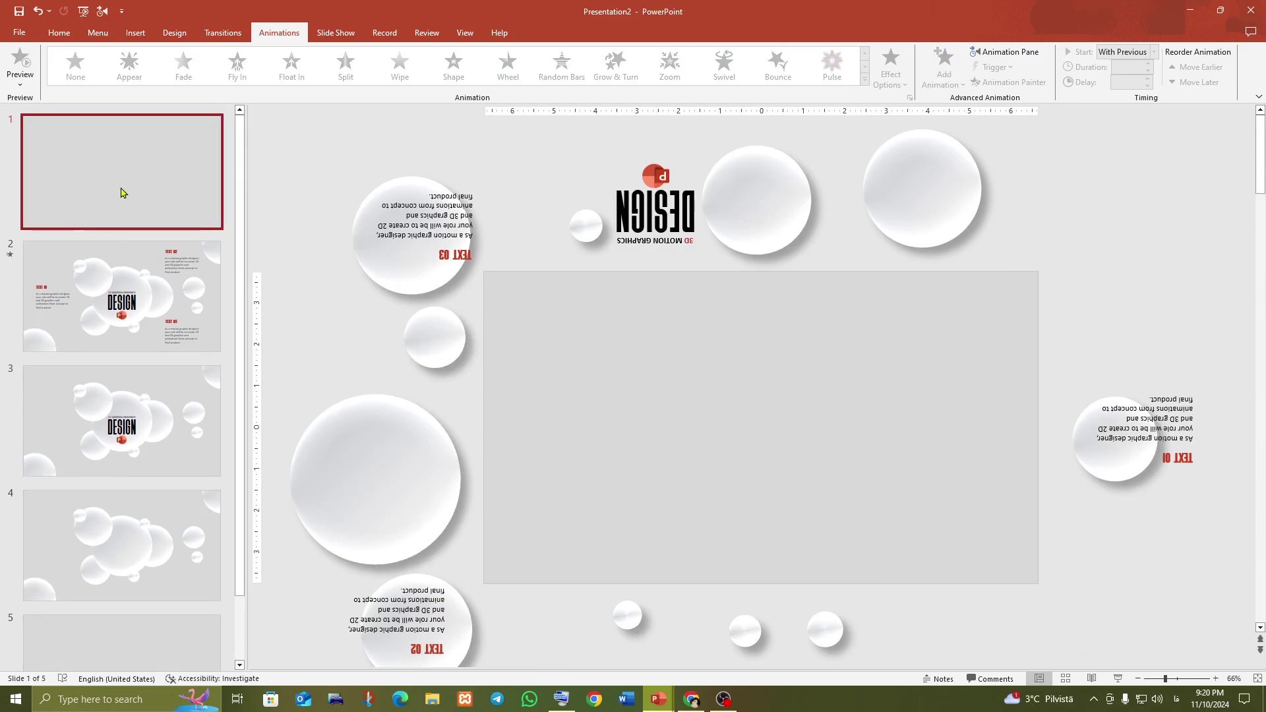
- Apply the 2-second Morph transition to all slides and play the show from slide 1
click(223, 33)
click(131, 66)
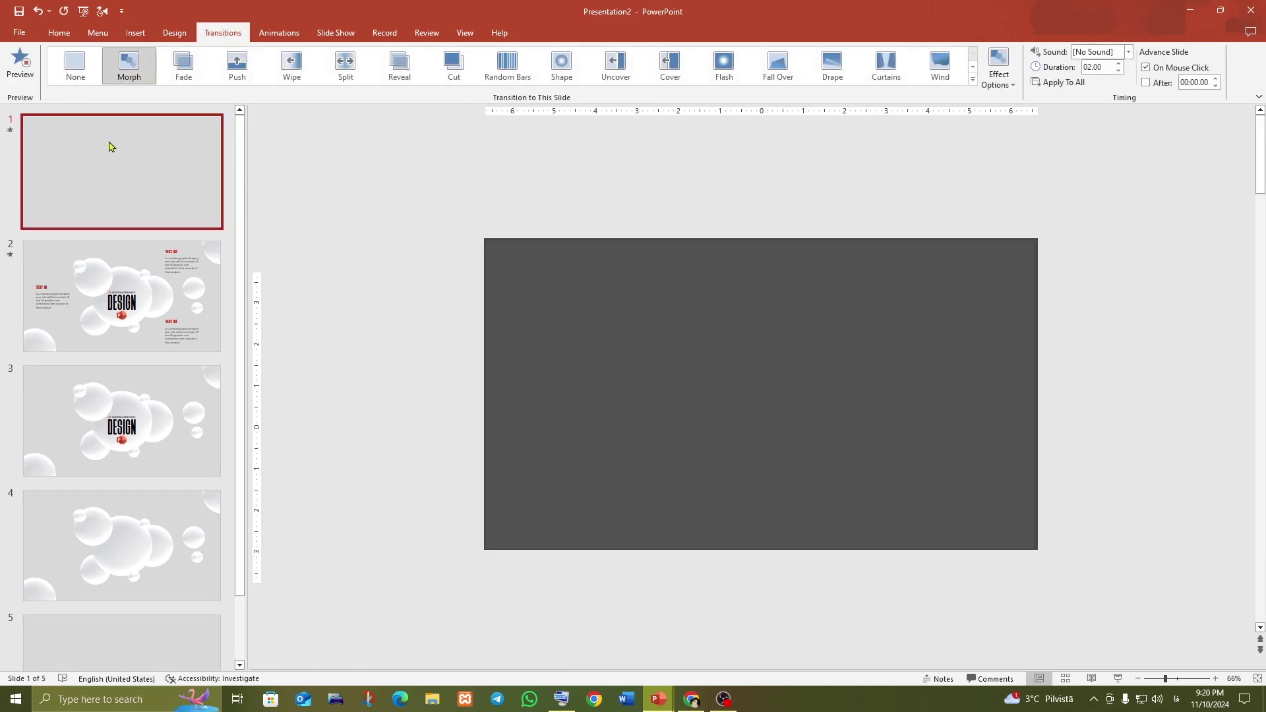
click(1057, 83)
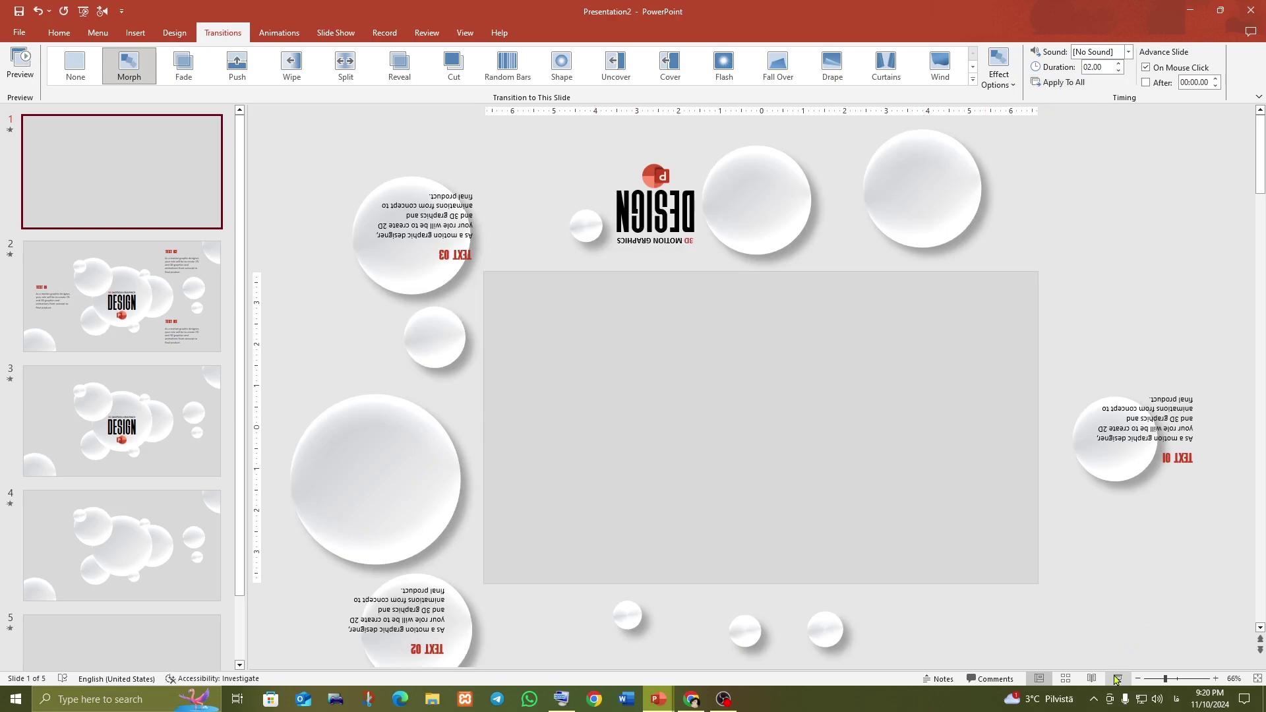
click(1116, 680)
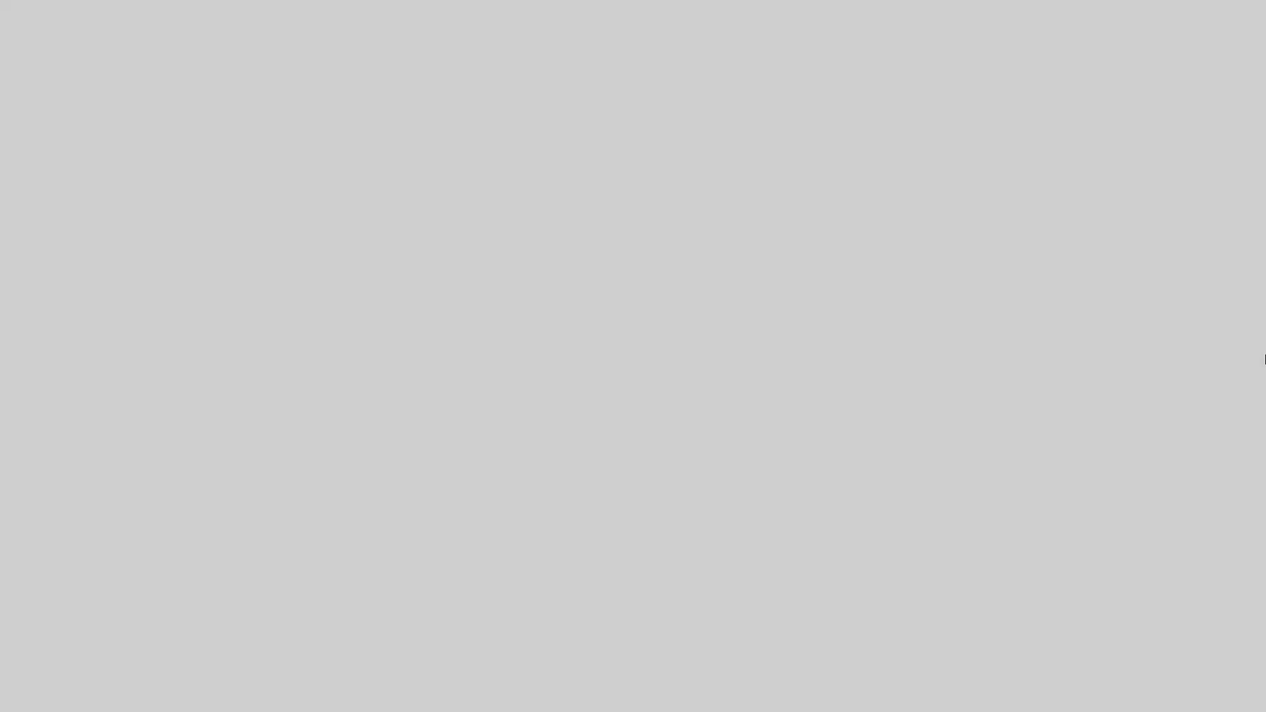
- Advance past the empty opening slide so the white bubbles morph in from the edges
key(Right)
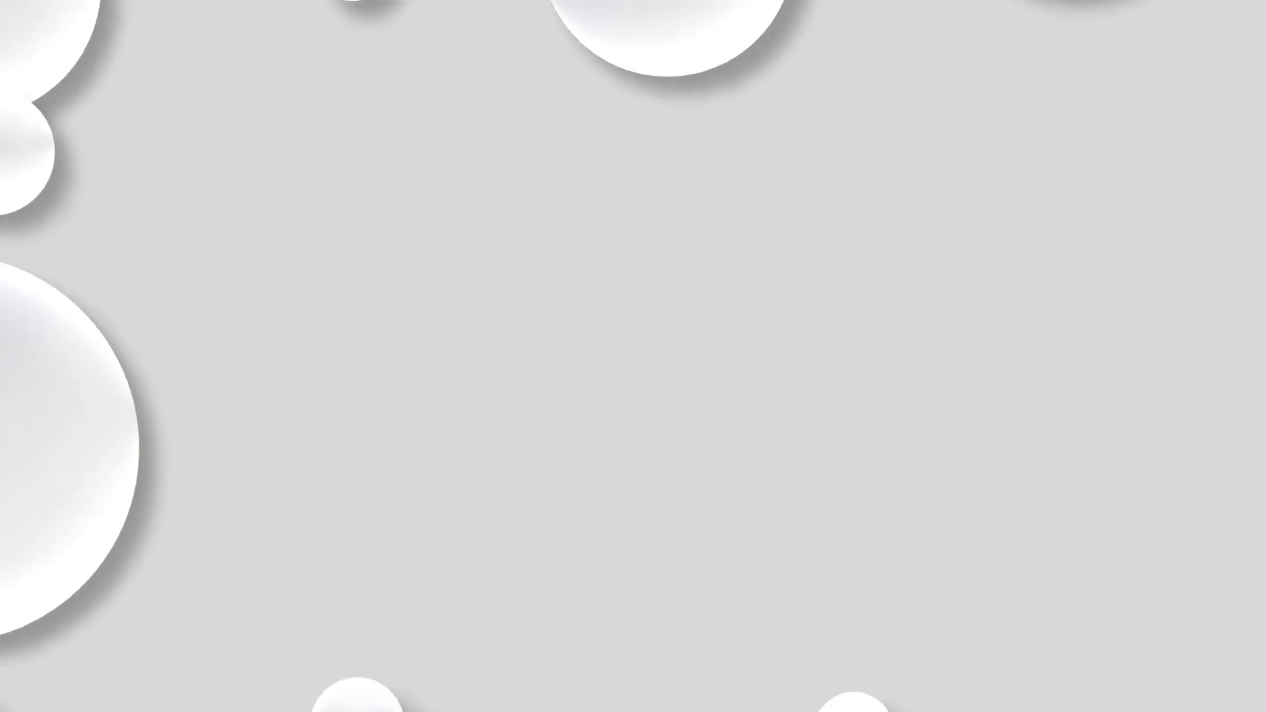